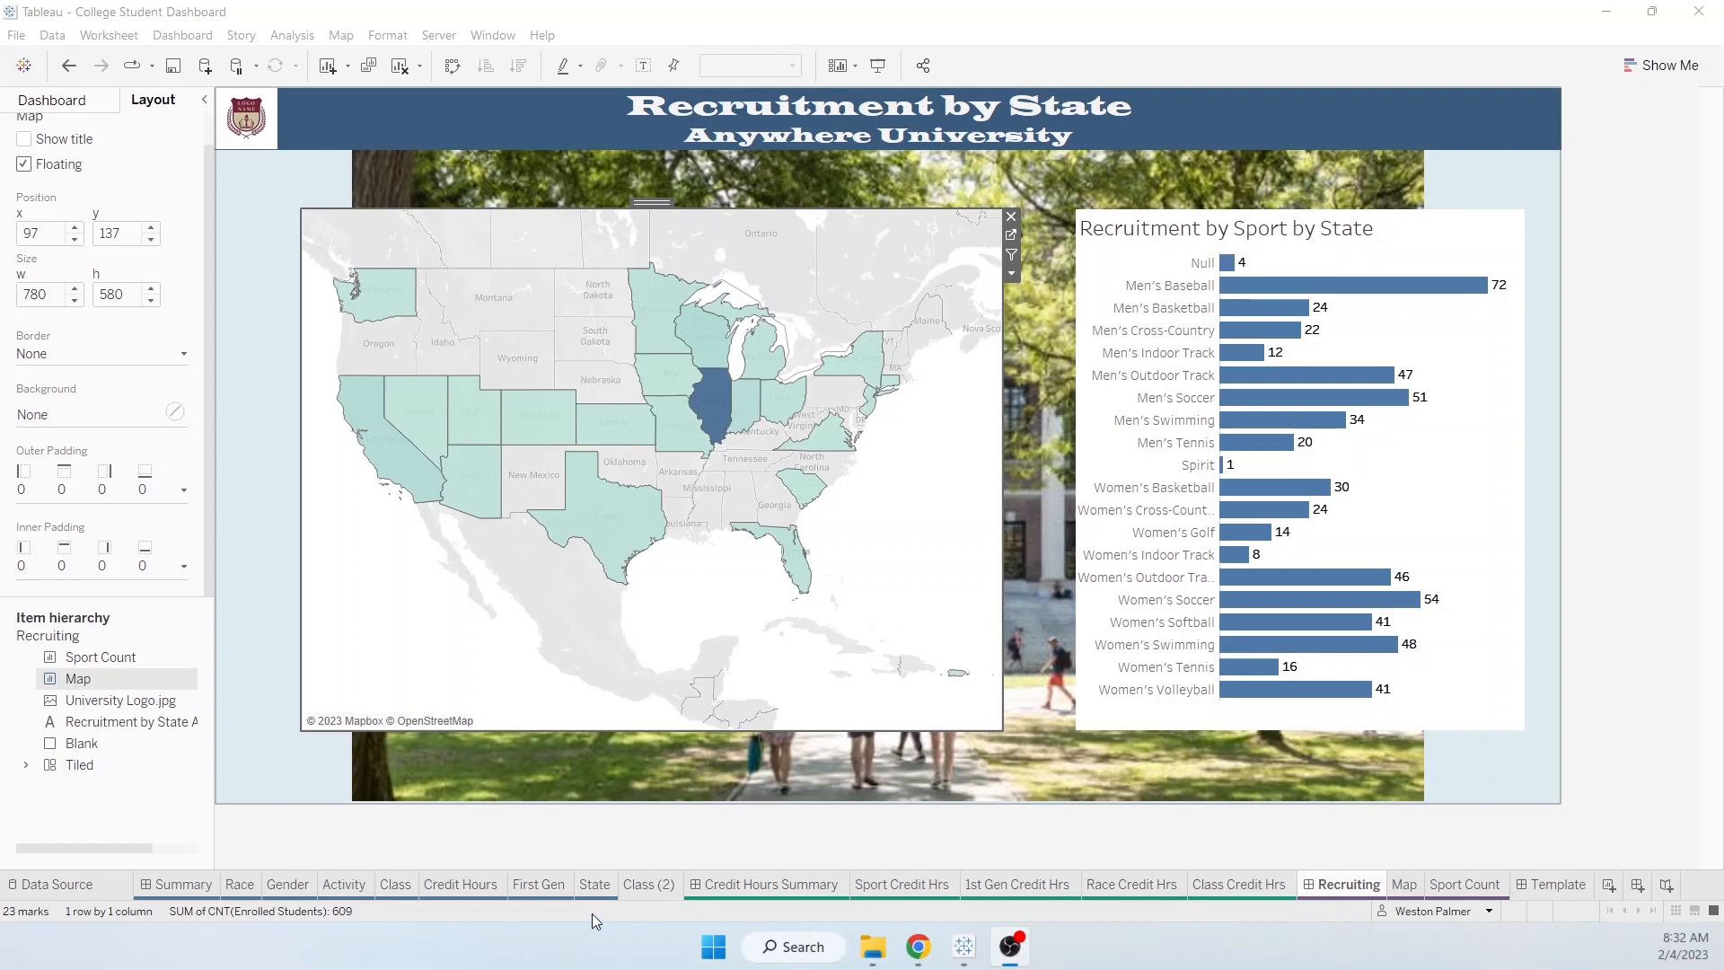
Step: Duplicate the Template dashboard and place the copy between the Sport Count sheet and the original Template
click(1549, 887)
right_click(1549, 887)
click(1584, 709)
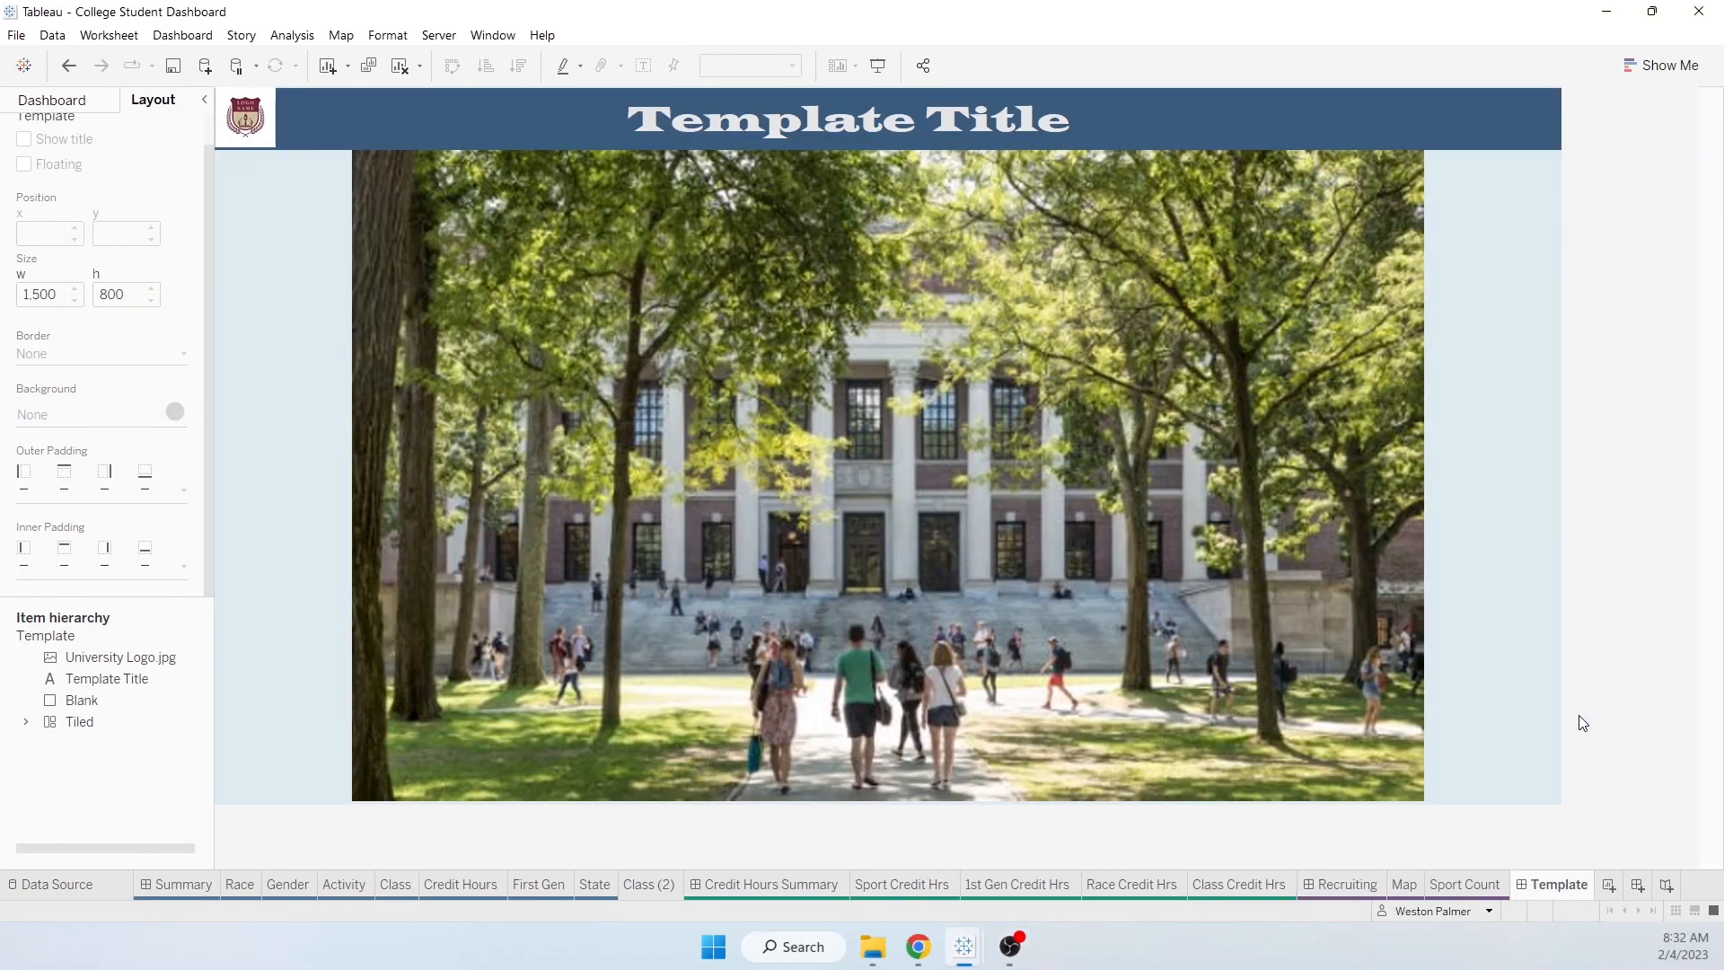
drag(1566, 891, 1063, 888)
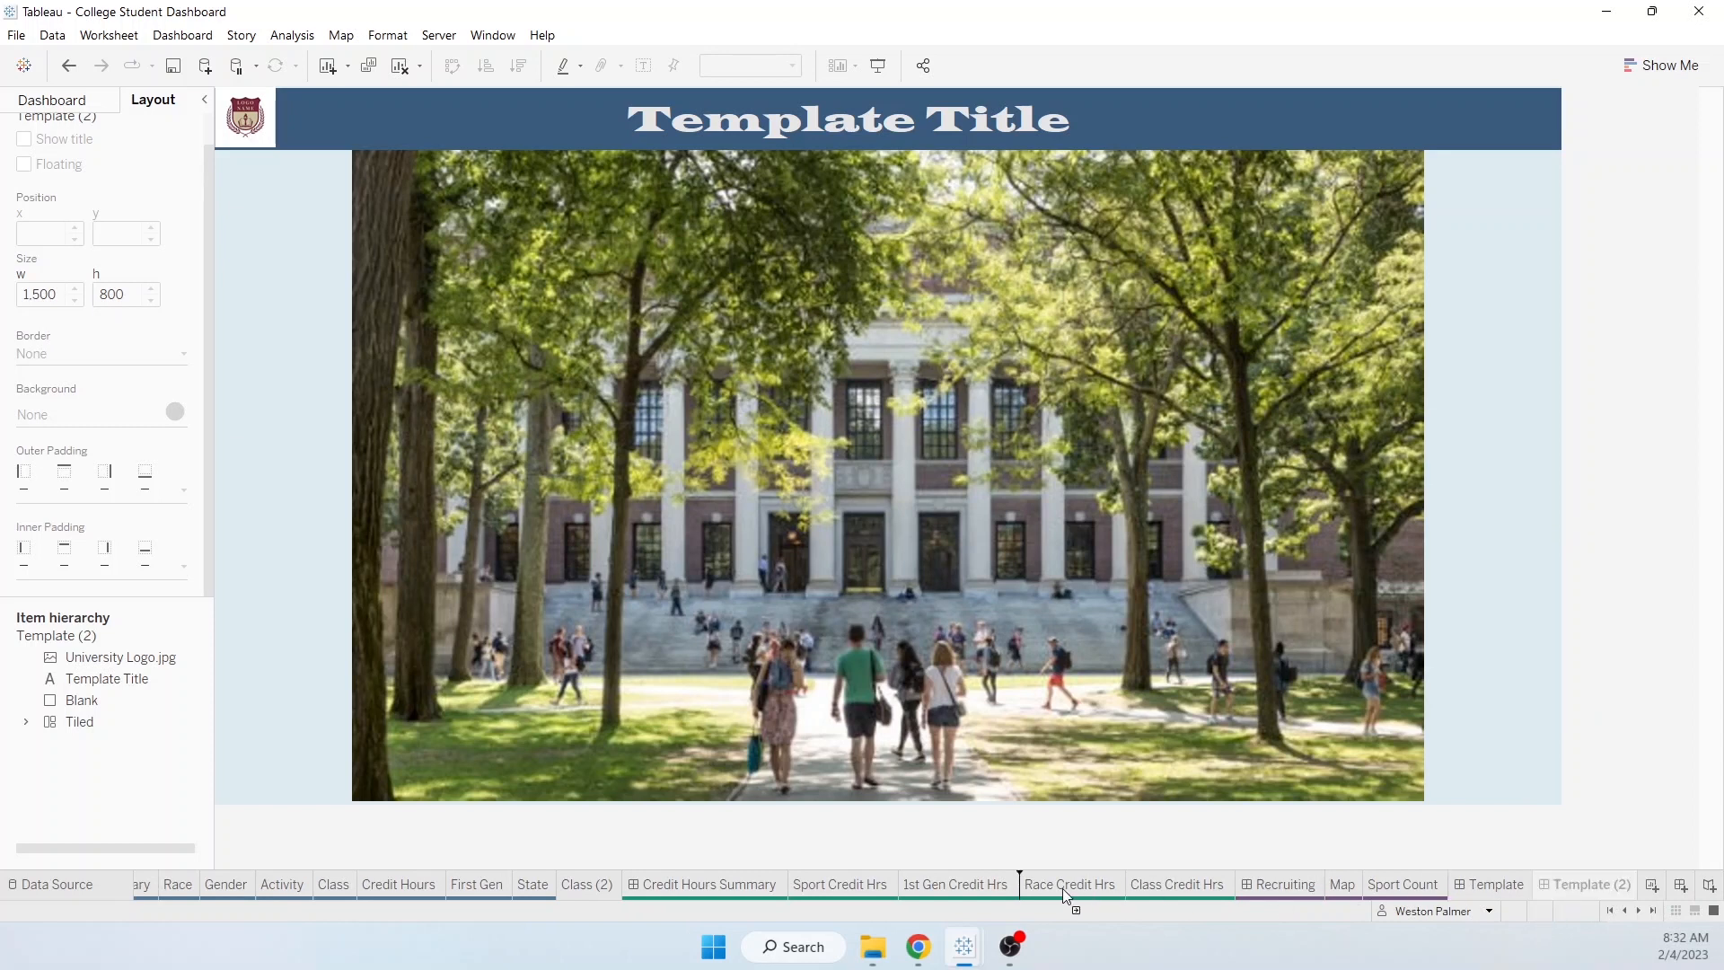
drag(1400, 897, 1438, 896)
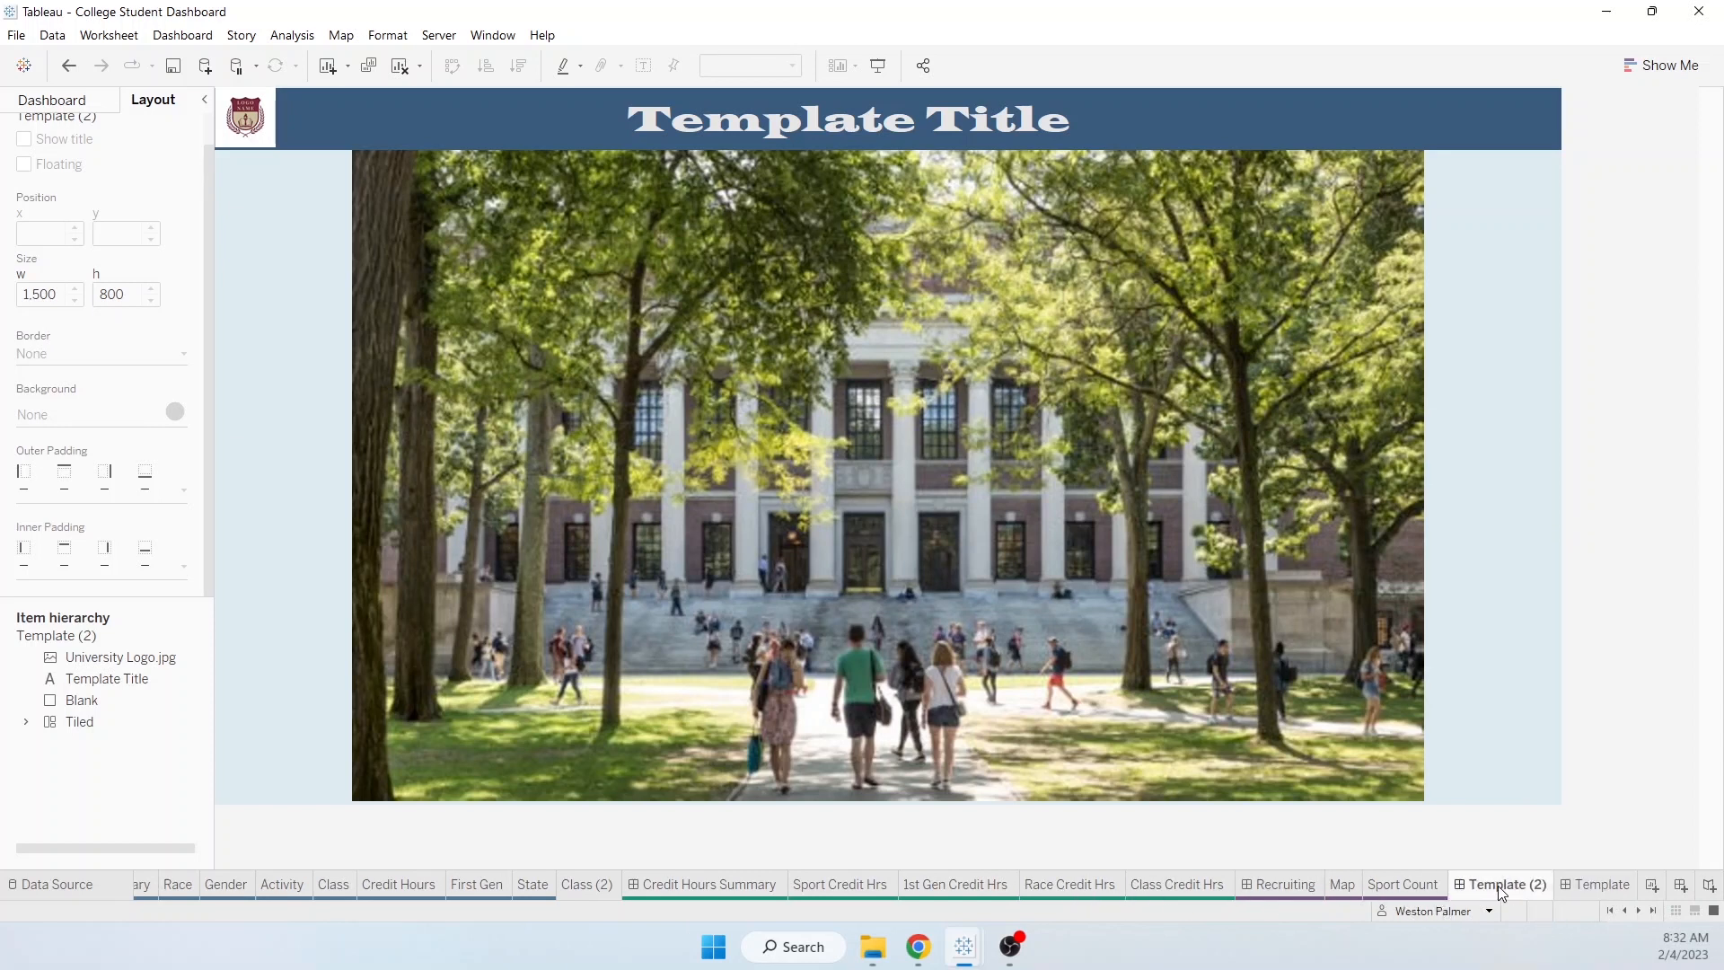
Step: Rename the duplicated template dashboard as Program Diversity
double_click(1495, 887)
text(Program Diversity)
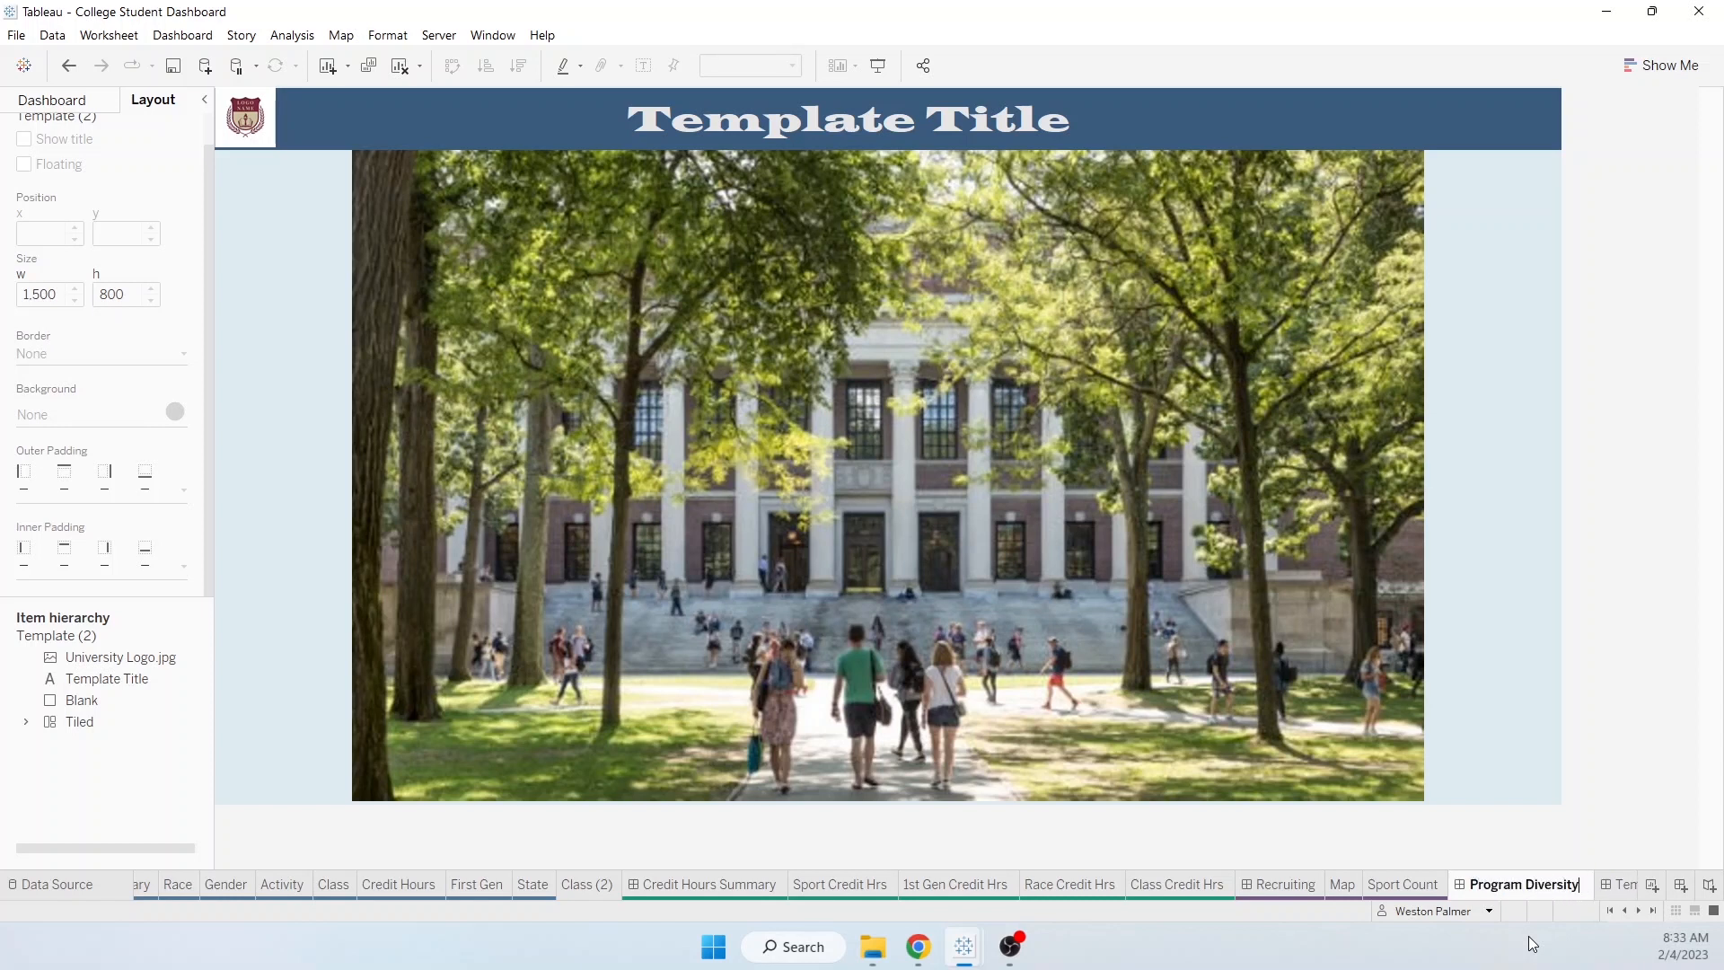
key(Return)
Step: Check the Recruiting dashboard's heading, then replace the Program Diversity dashboard's title text with "Program Diversity" and "Anywhere University" on two lines
click(1279, 885)
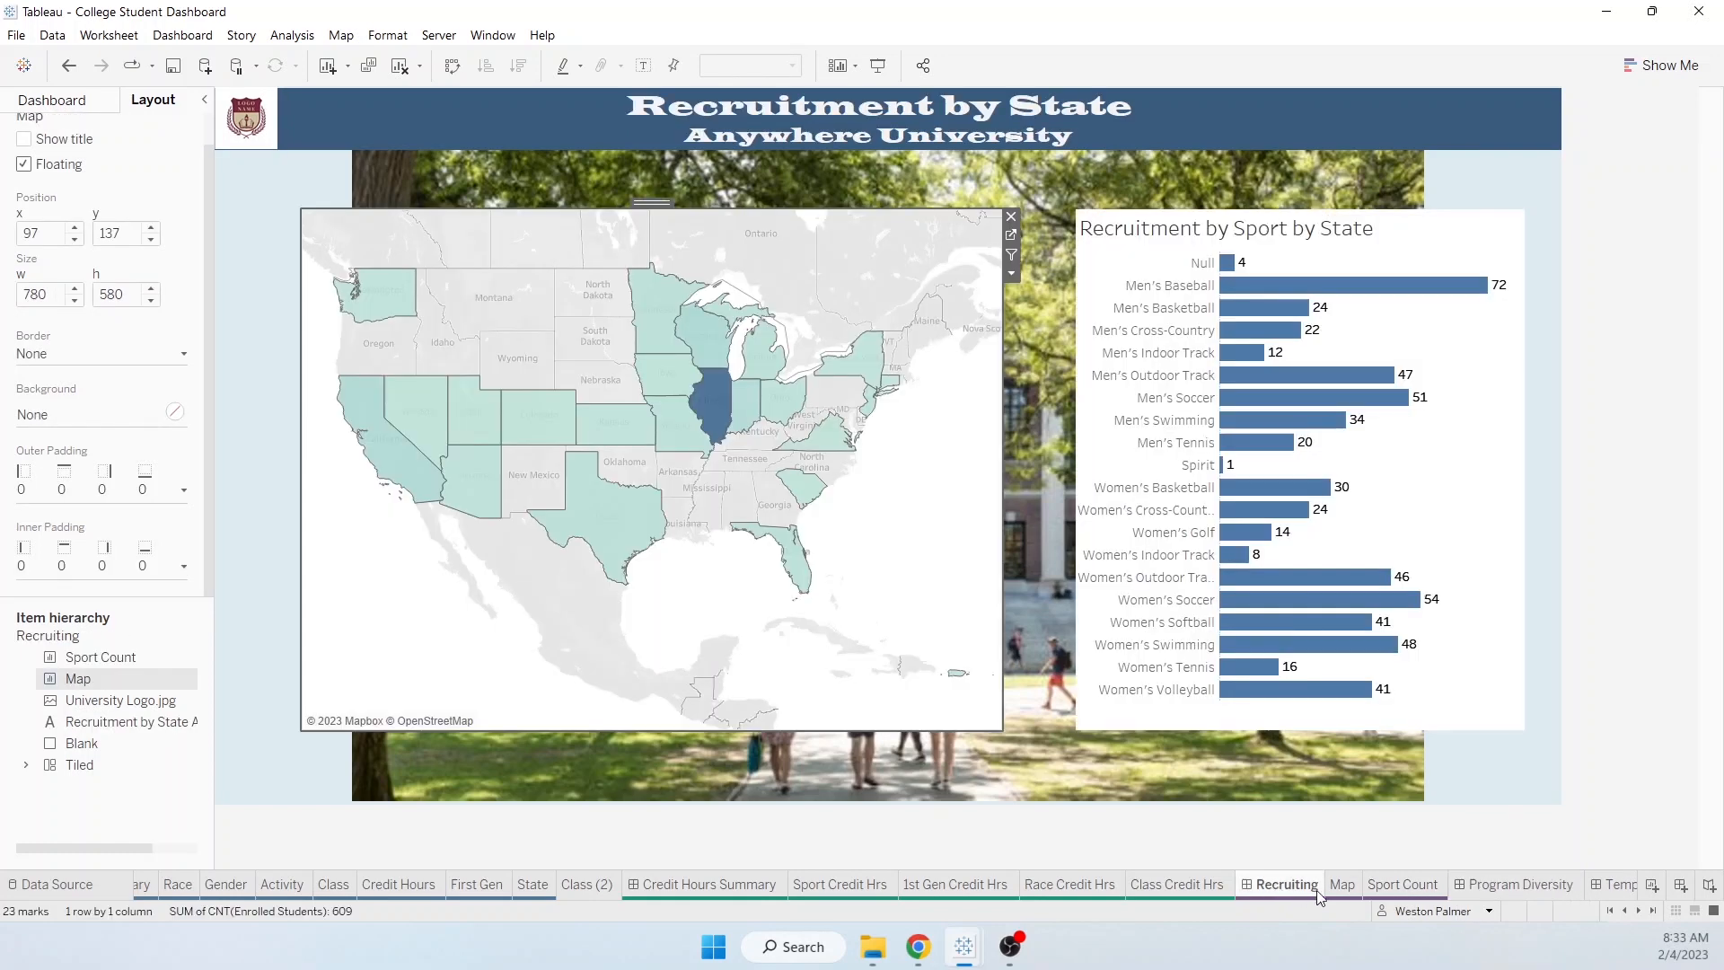
mouse_move(1508, 889)
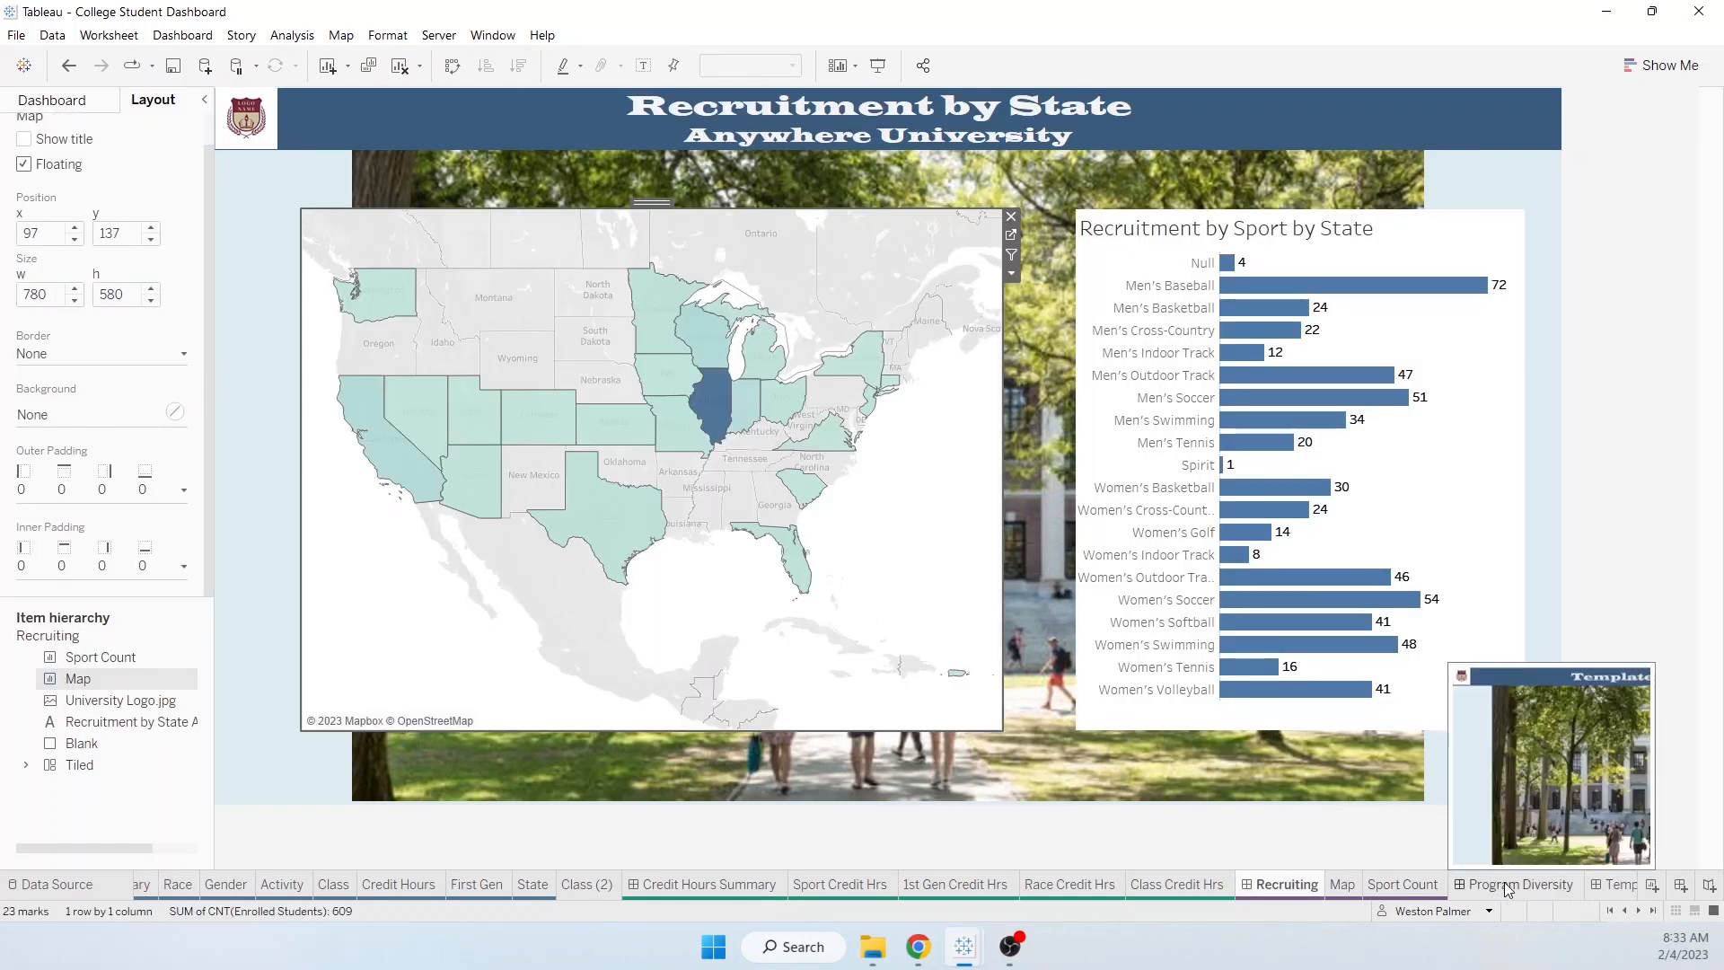
click(1517, 885)
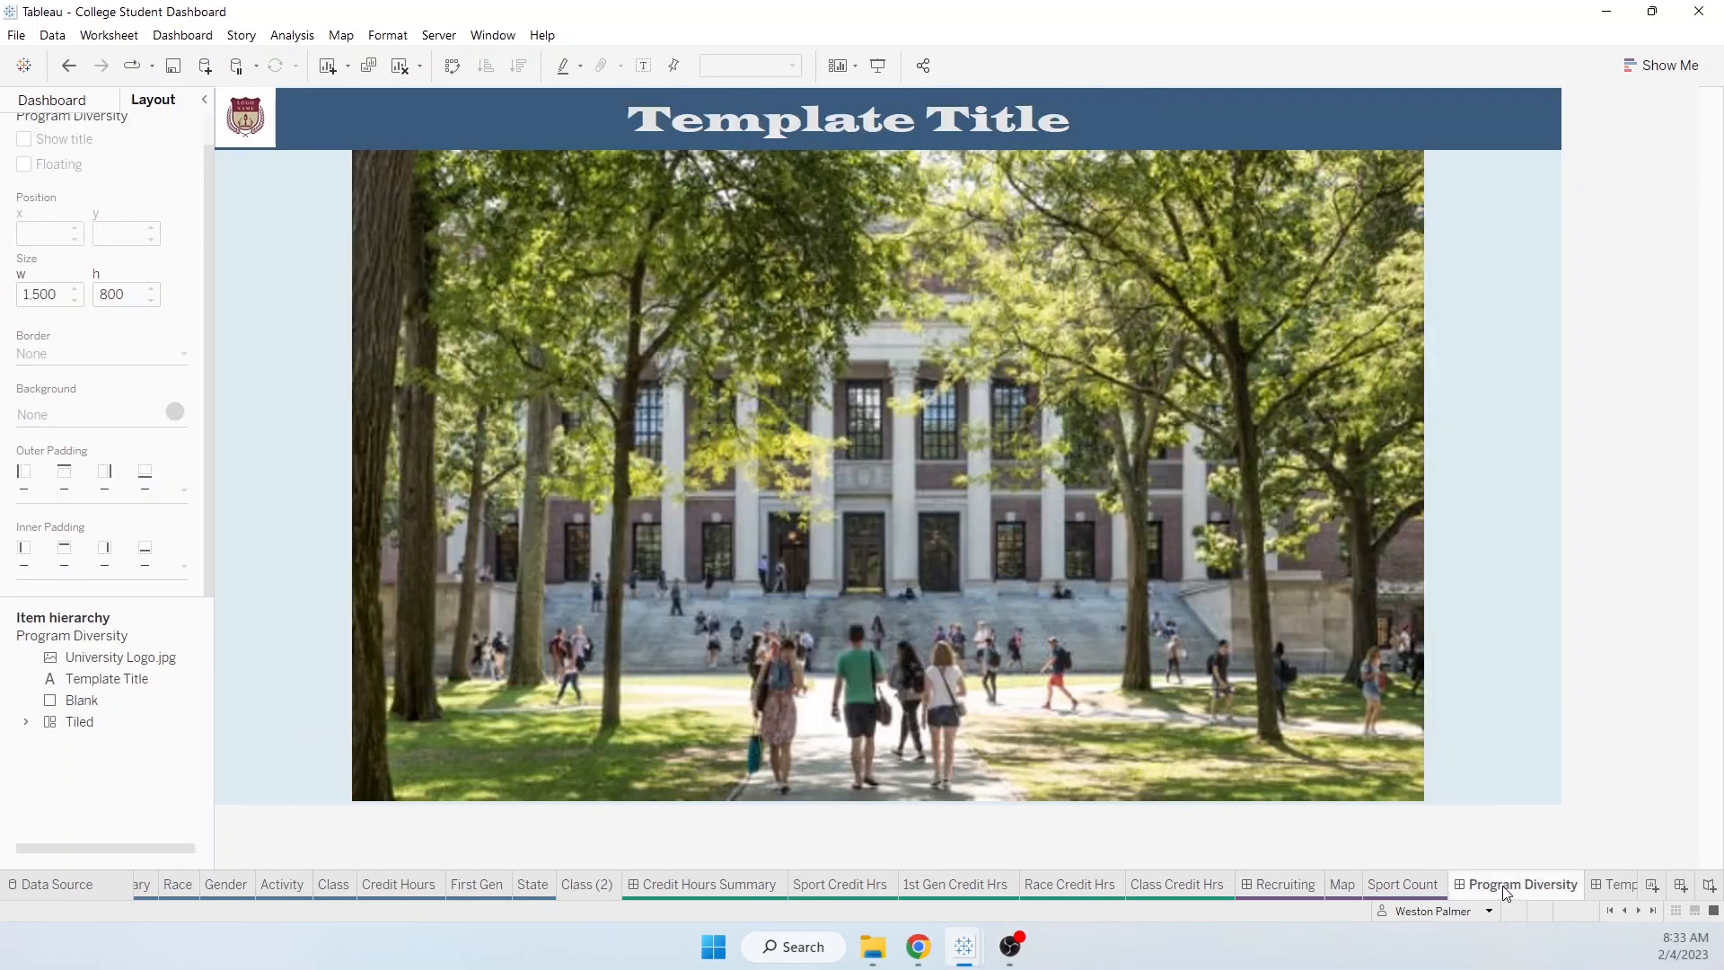
double_click(913, 136)
key(ctrl+a)
text(Program Diversity Anywhere University)
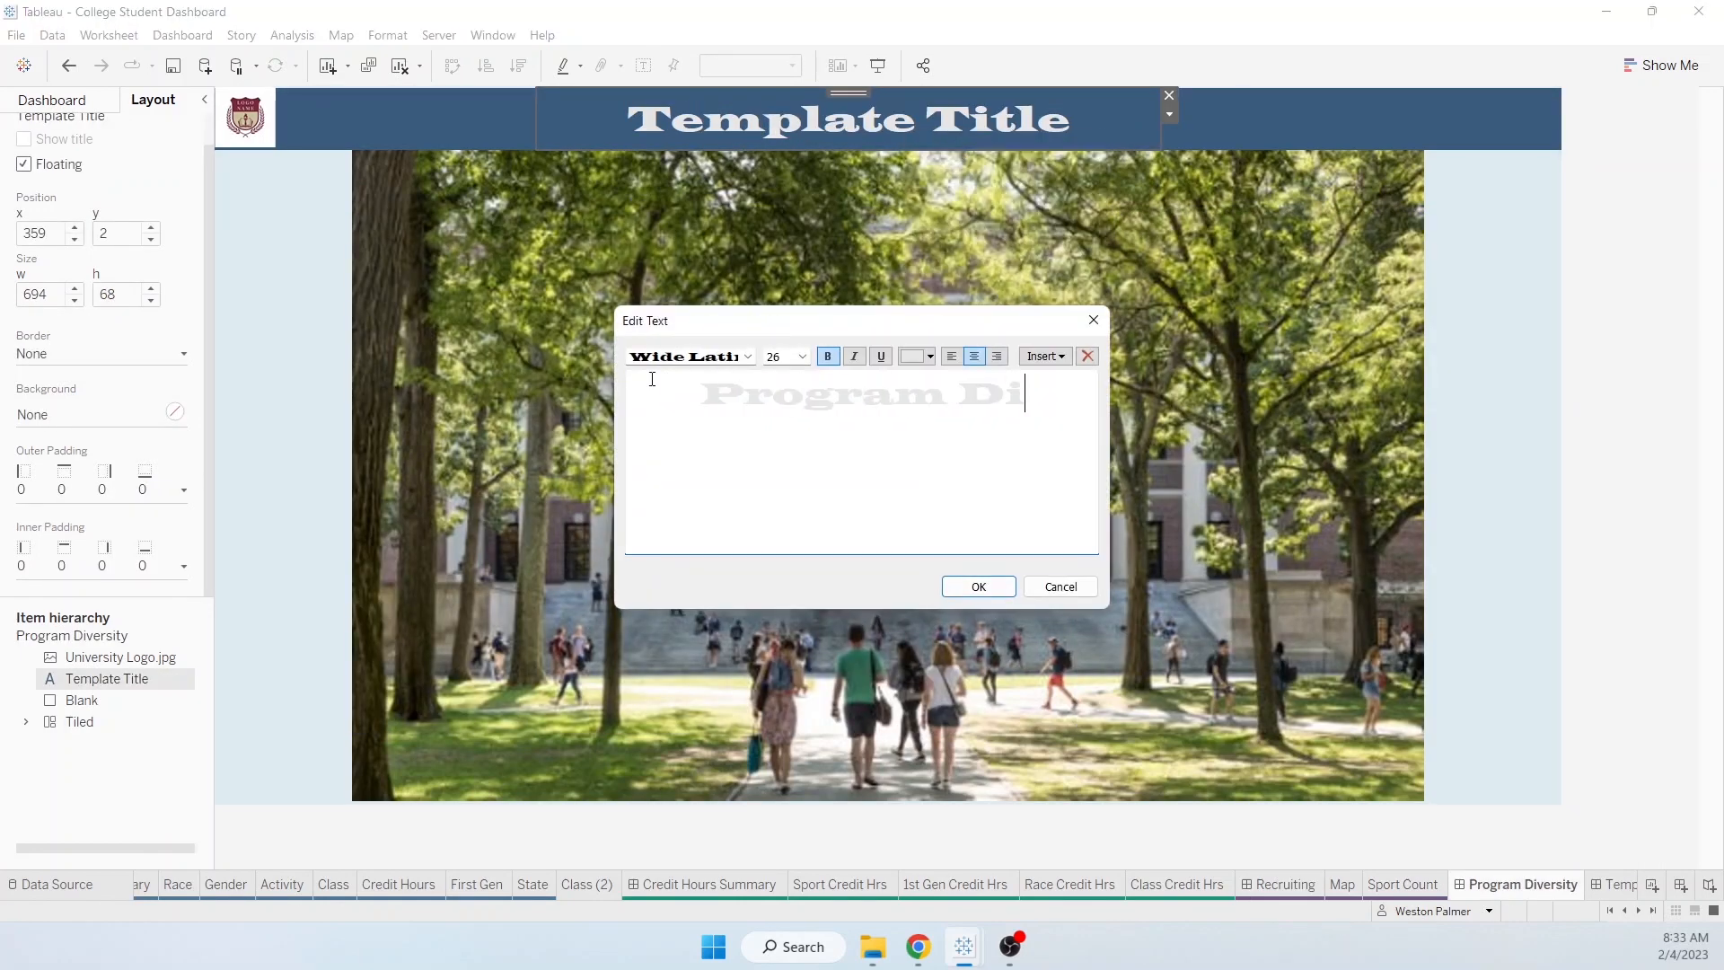
Step: Reduce the font size of both title lines, keeping Anywhere University smaller than Program Diversity, and apply the text changes
drag(1012, 512, 718, 473)
click(802, 356)
click(784, 449)
drag(994, 434, 738, 395)
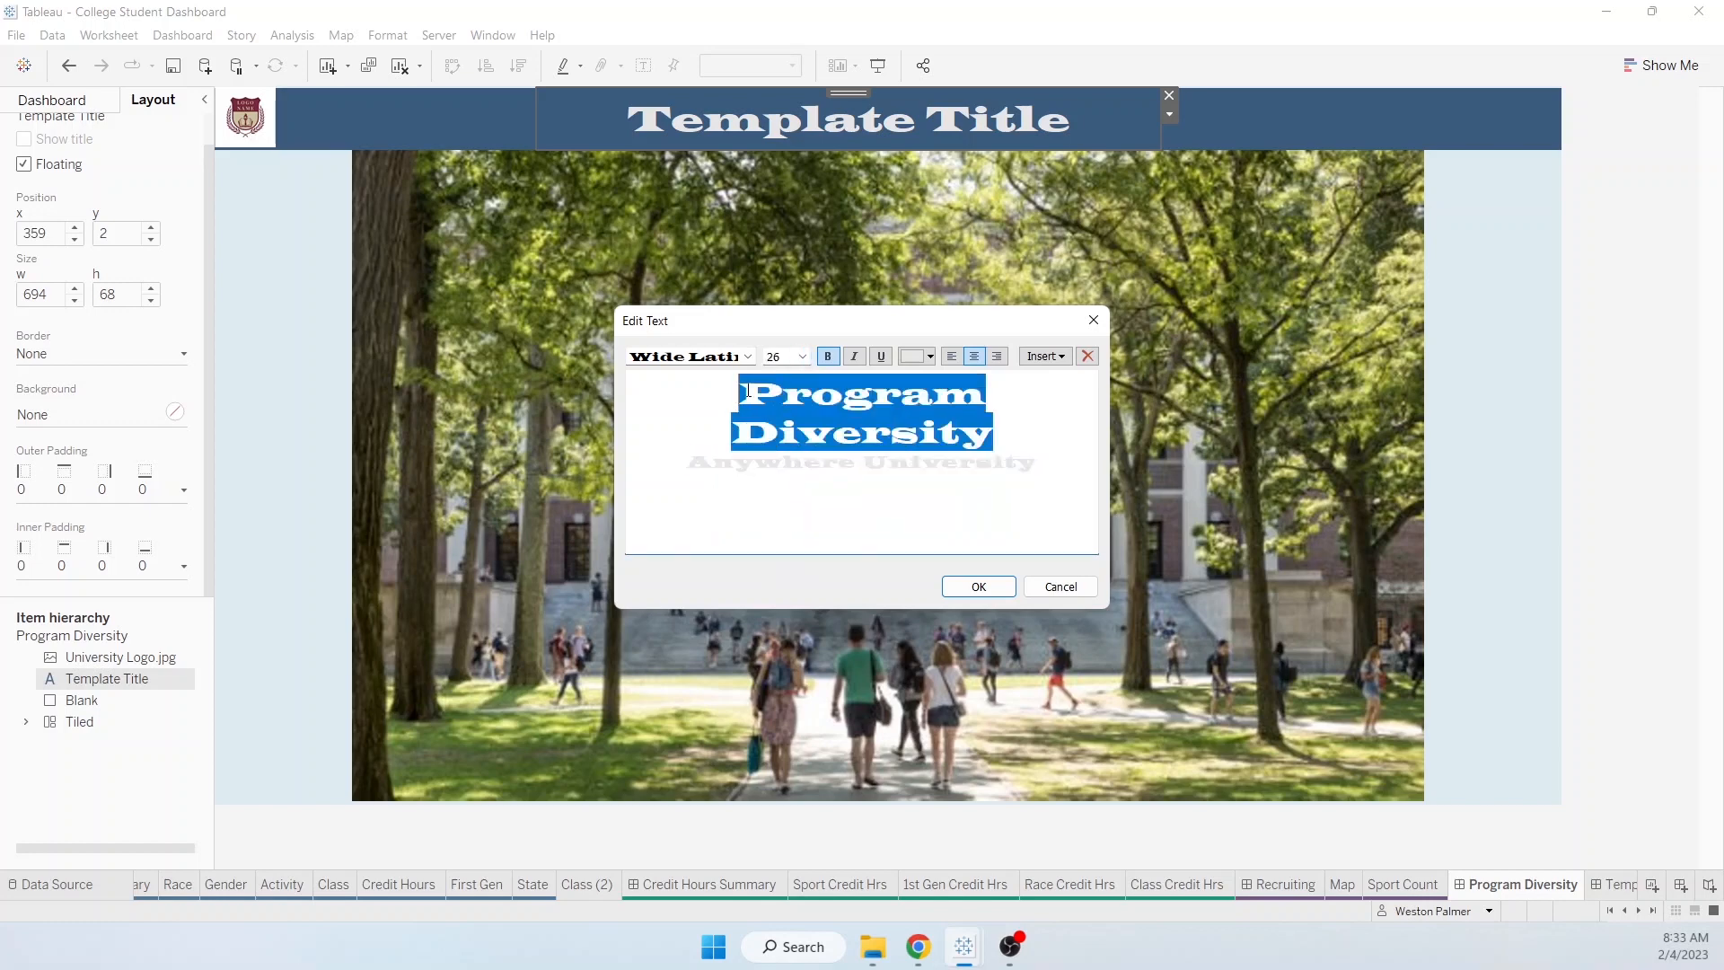
click(802, 357)
click(784, 485)
click(985, 589)
click(254, 451)
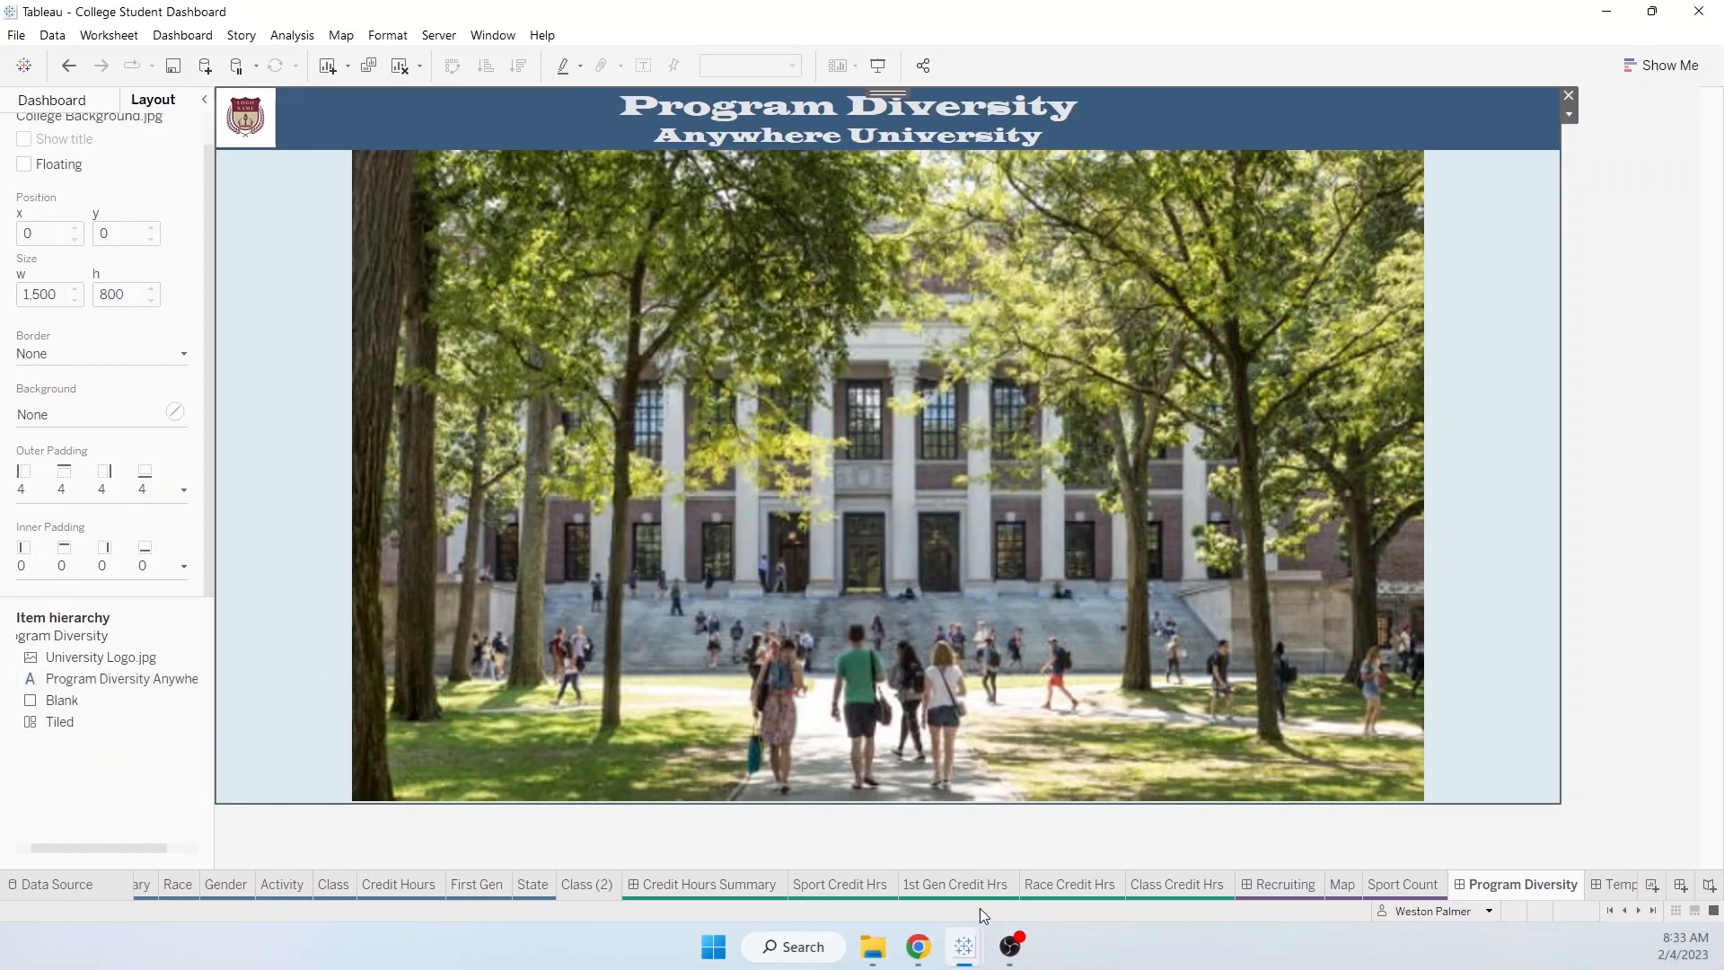
Step: Move the Program Diversity dashboard to directly after Summary in the sheet order
click(1620, 912)
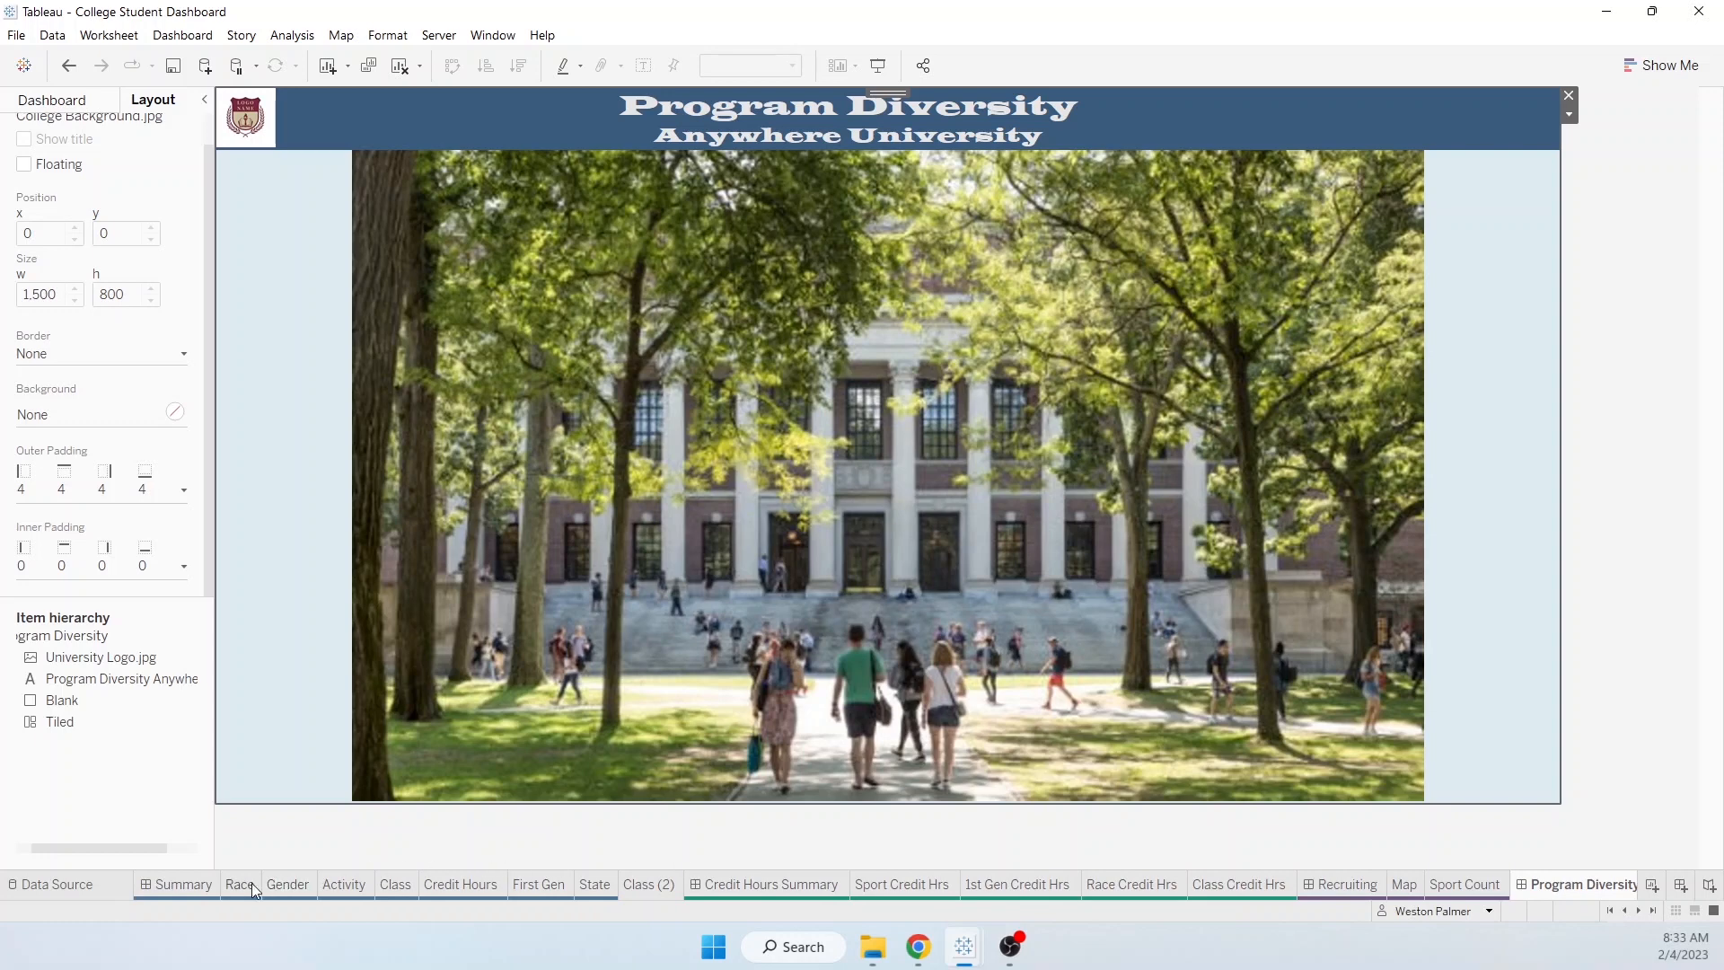
mouse_move(244, 885)
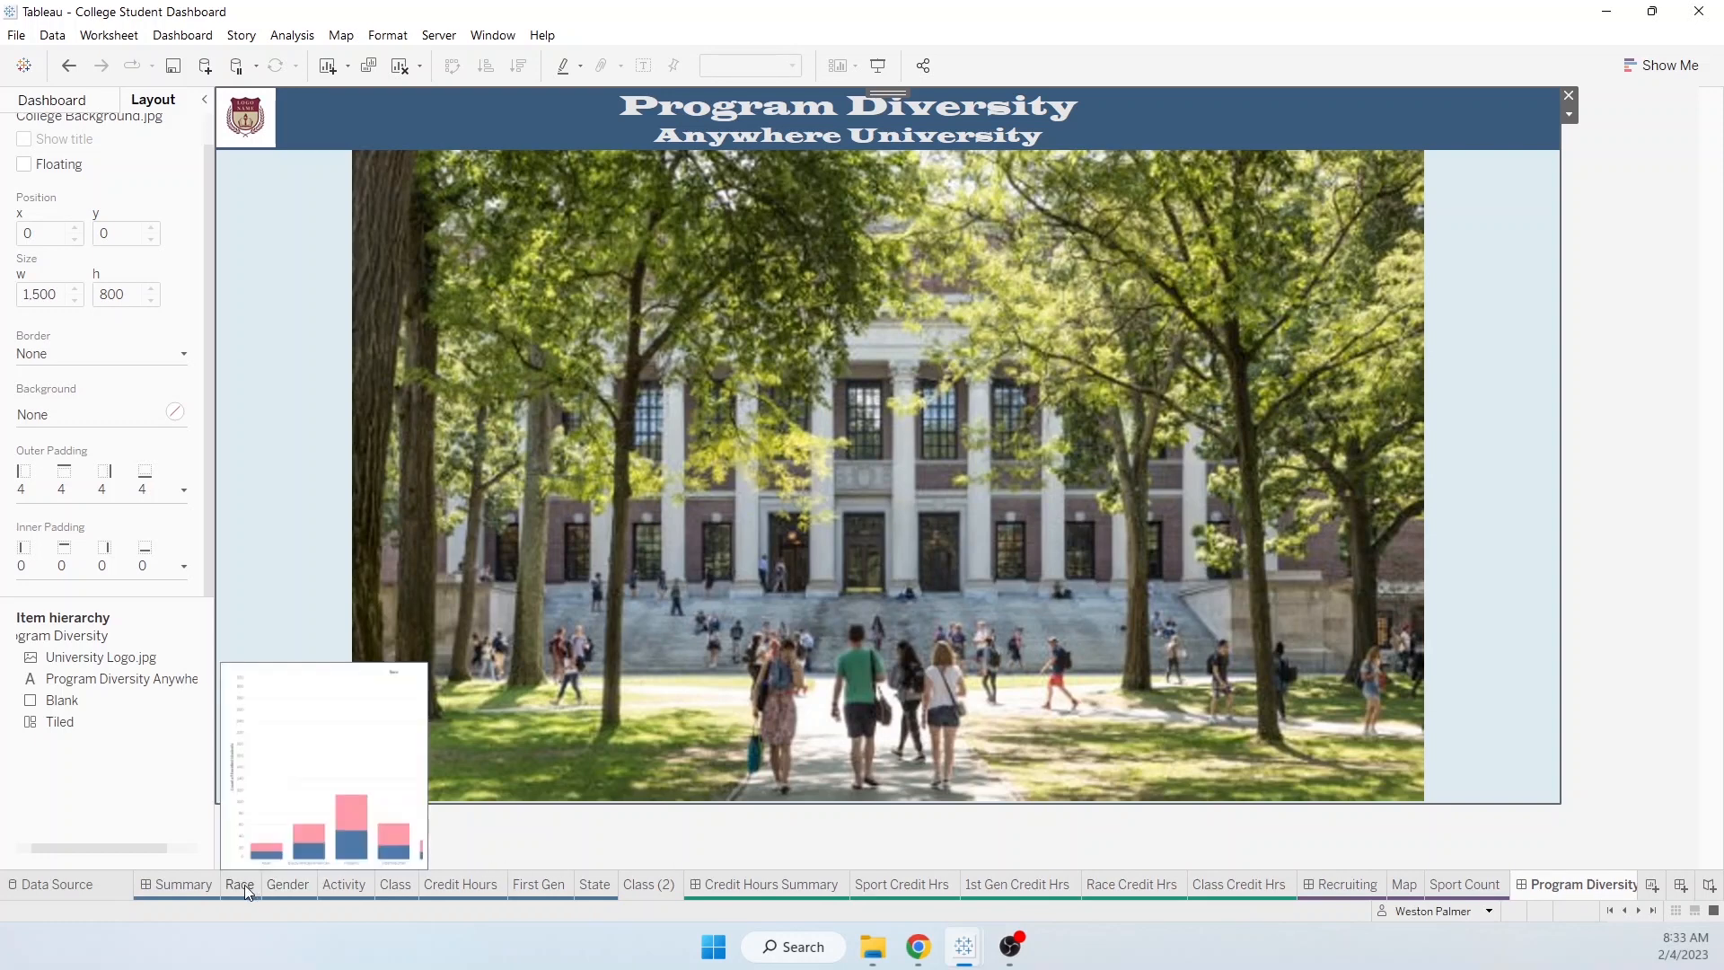
click(296, 891)
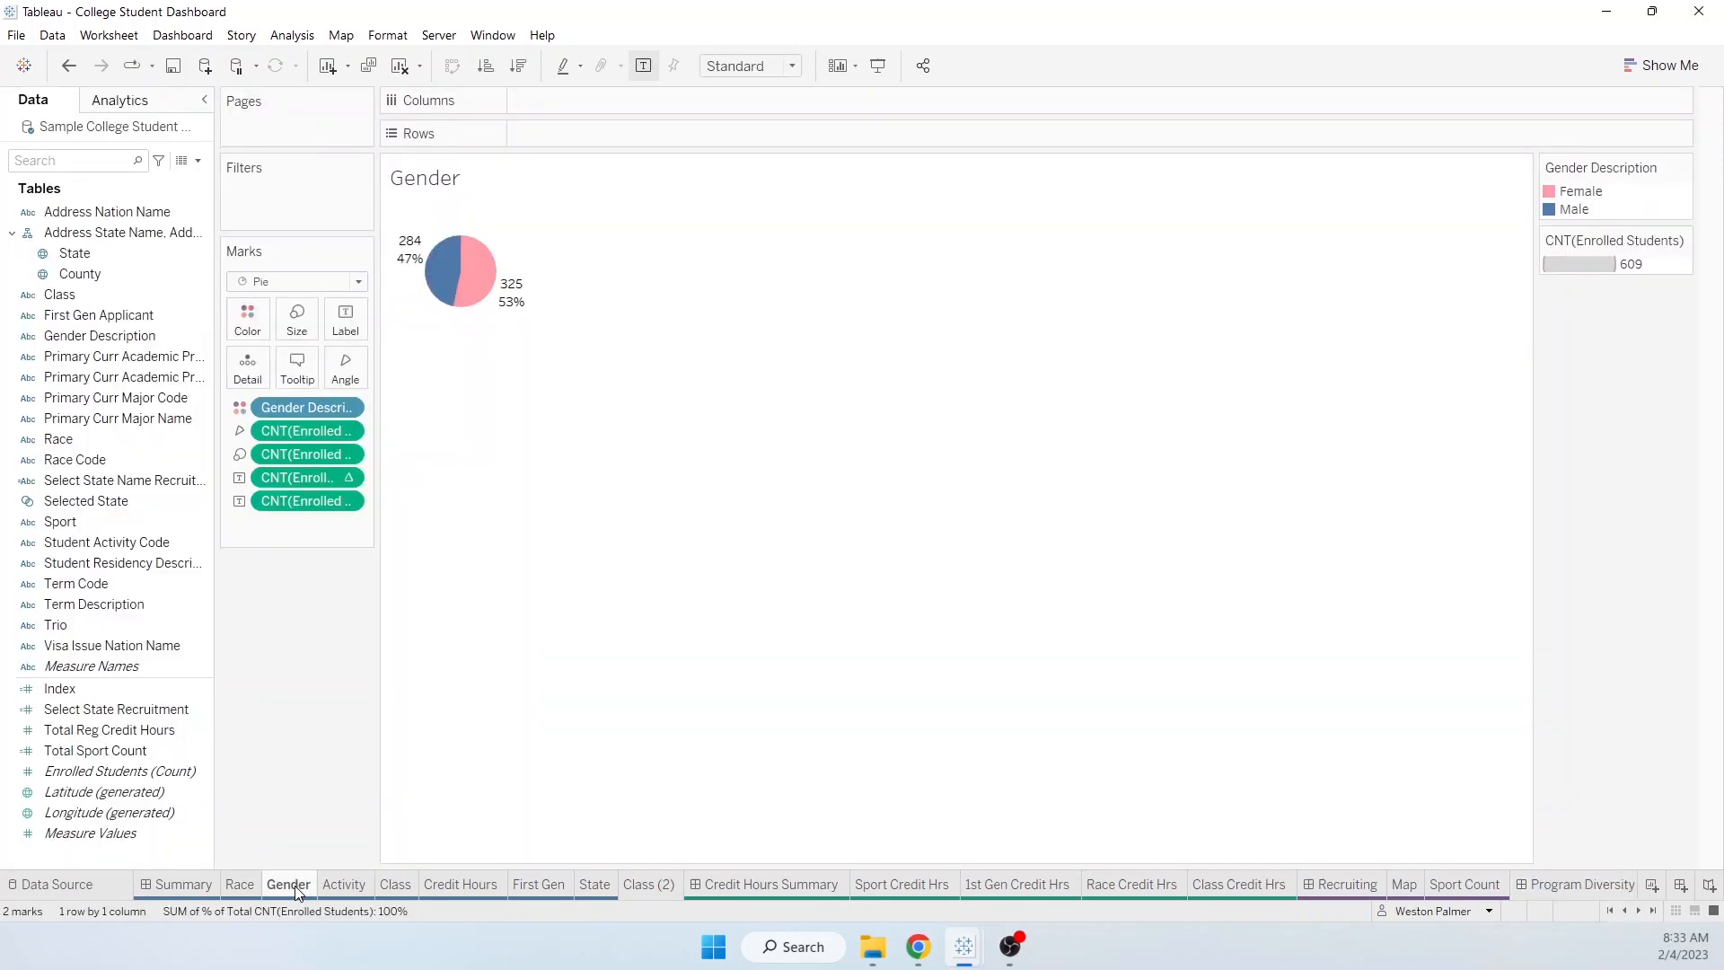
right_click(288, 891)
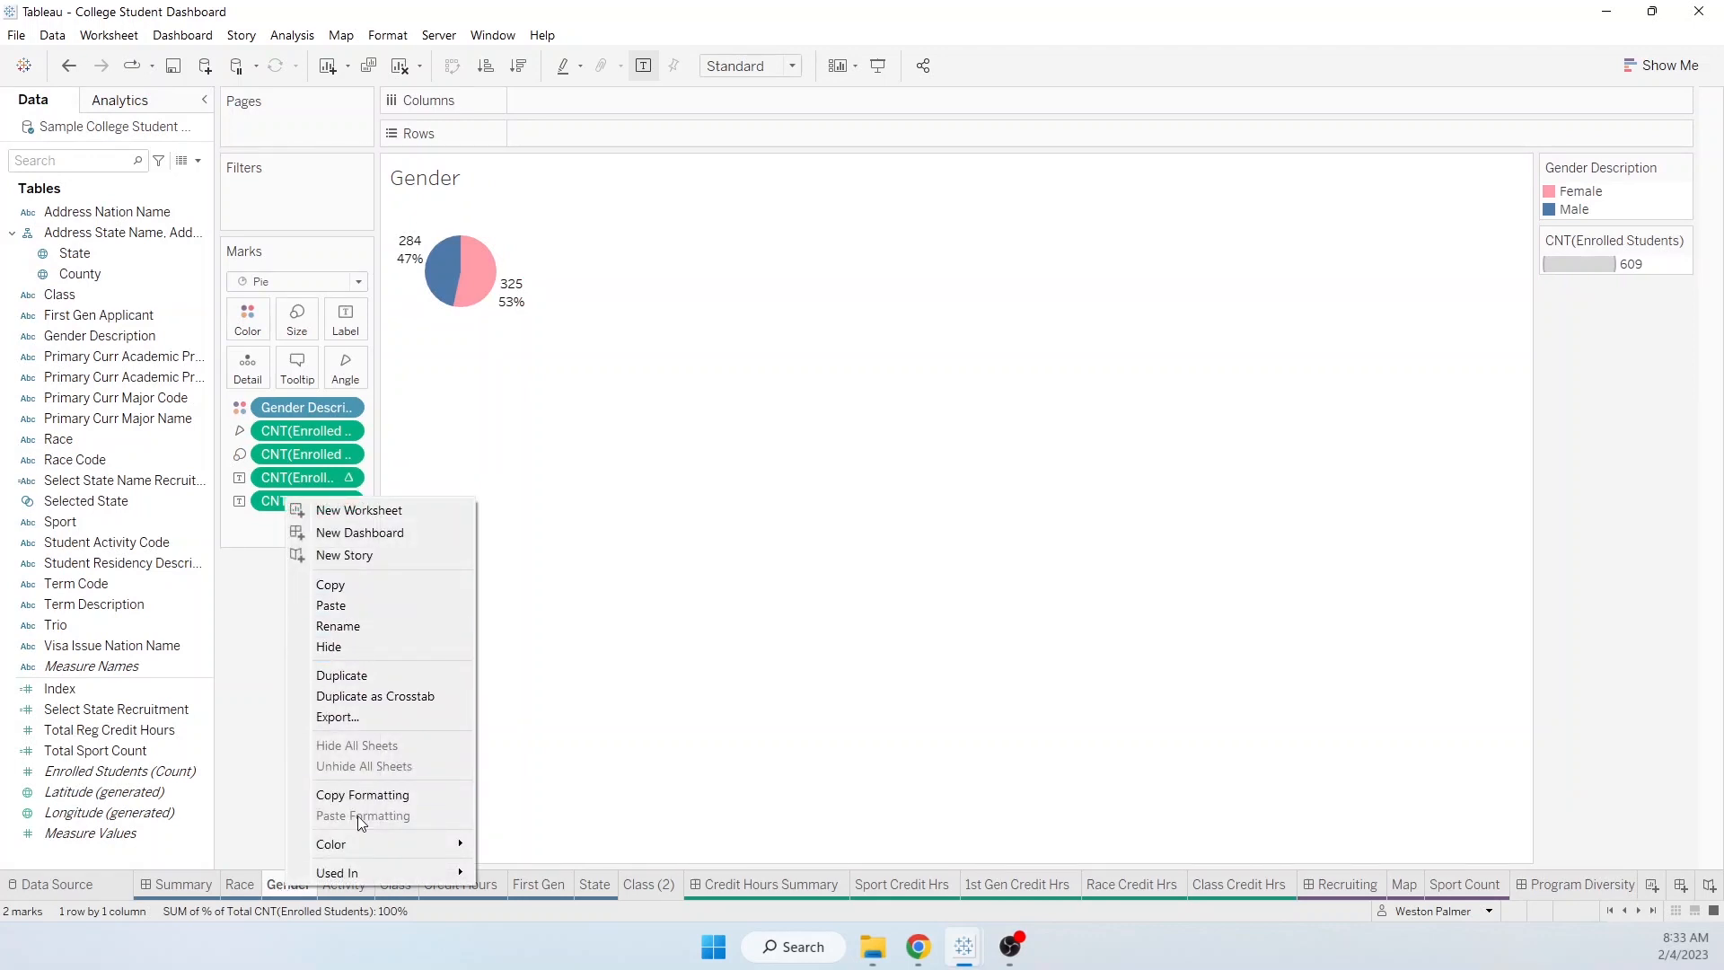
click(281, 896)
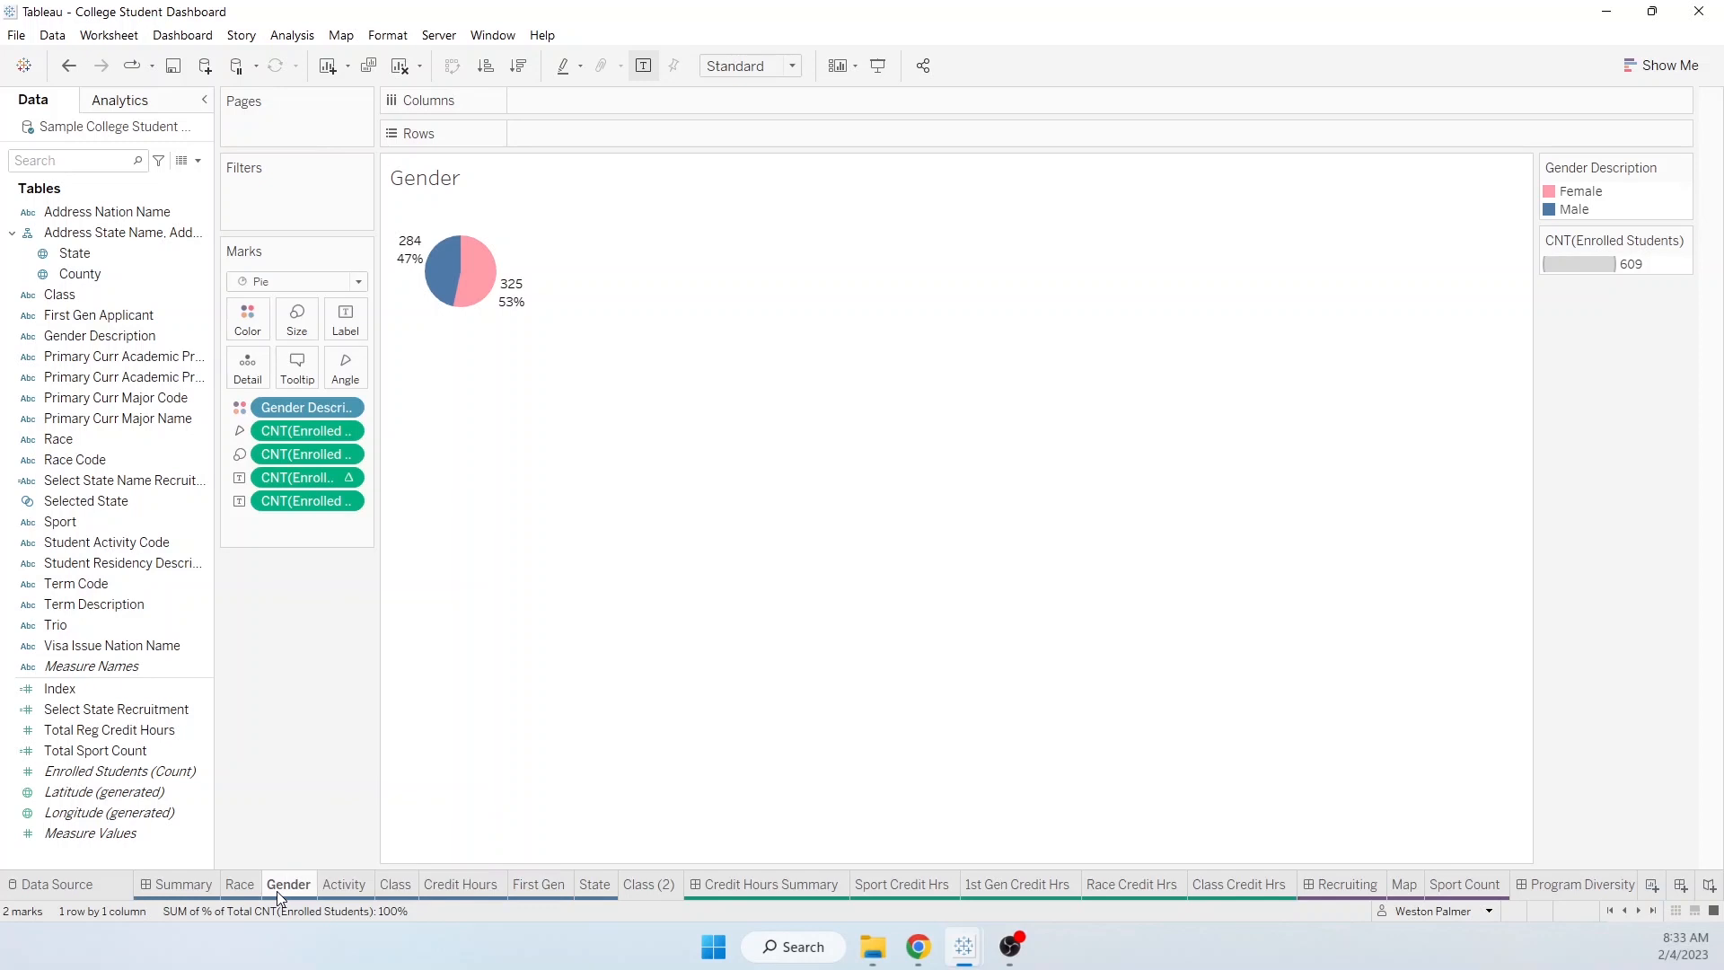
click(1577, 889)
drag(525, 837, 196, 885)
click(184, 887)
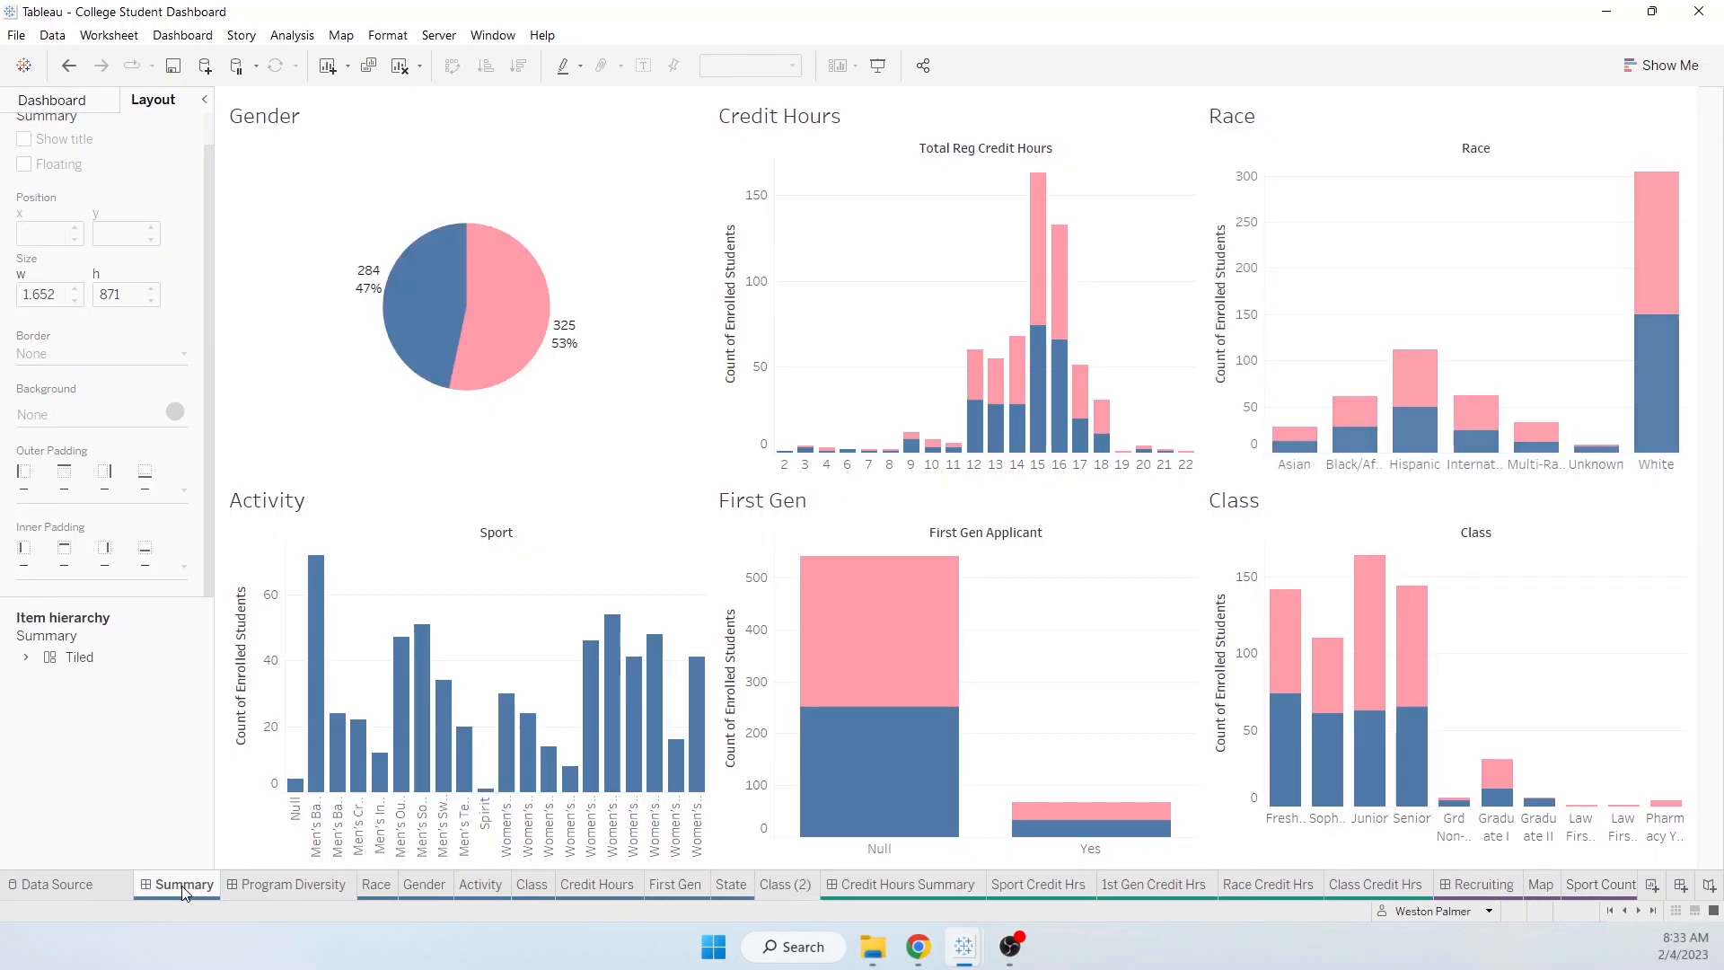
right_click(182, 888)
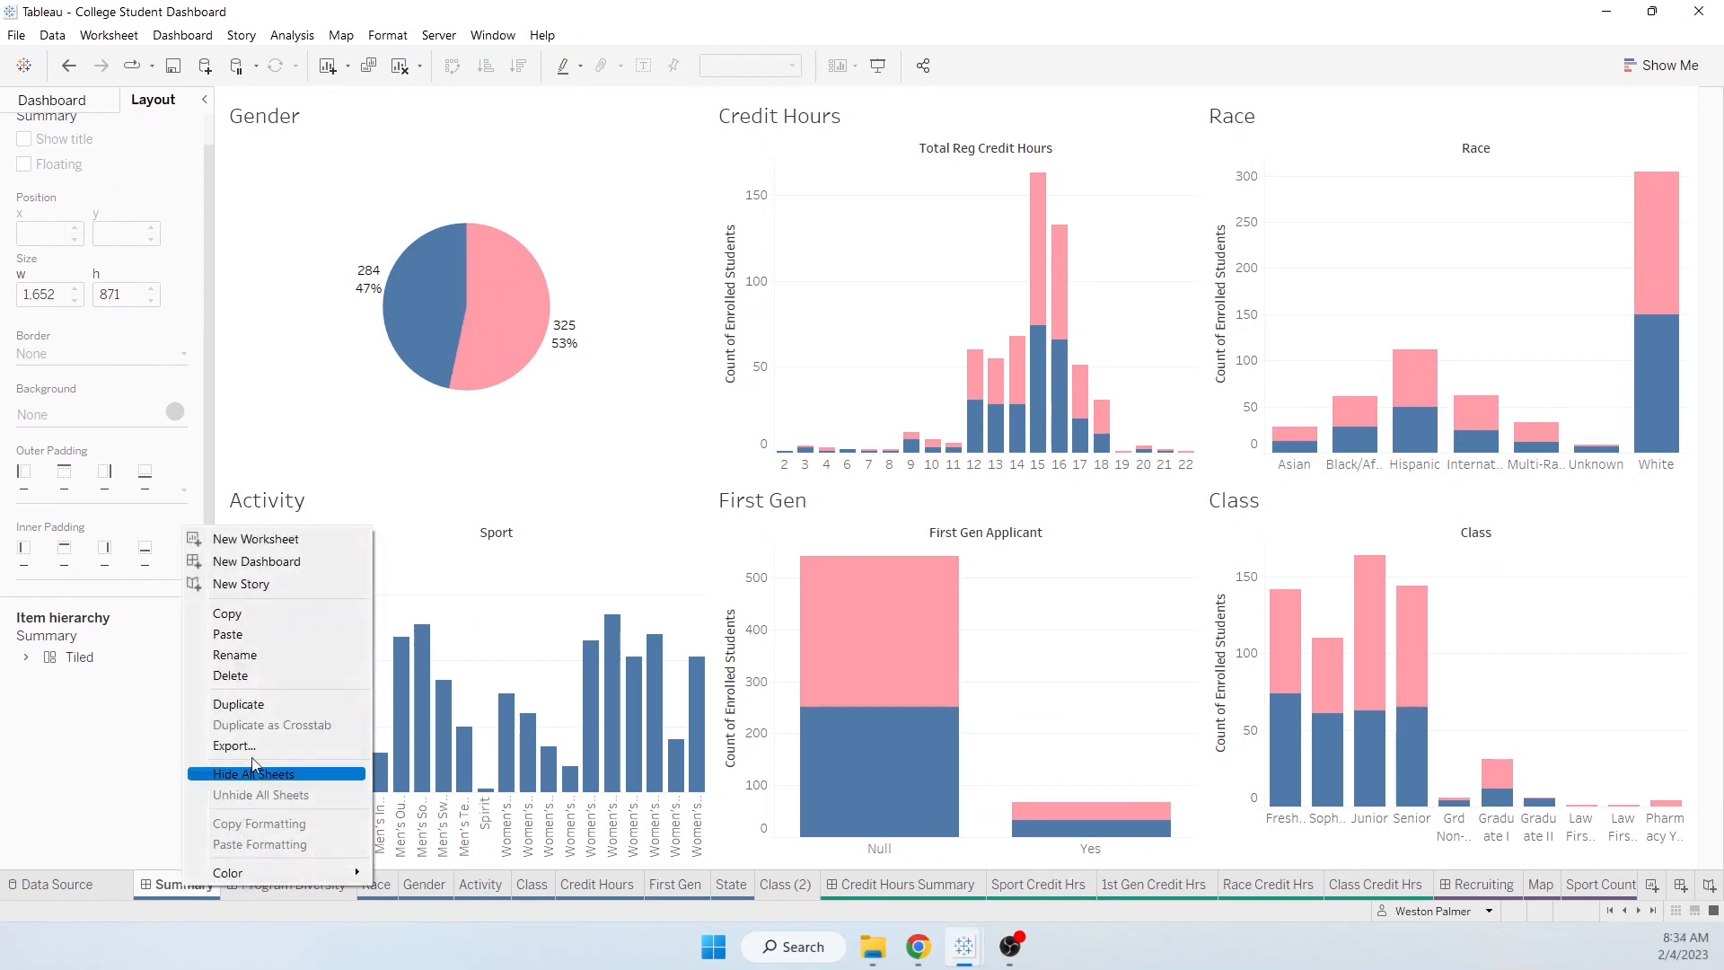
click(282, 884)
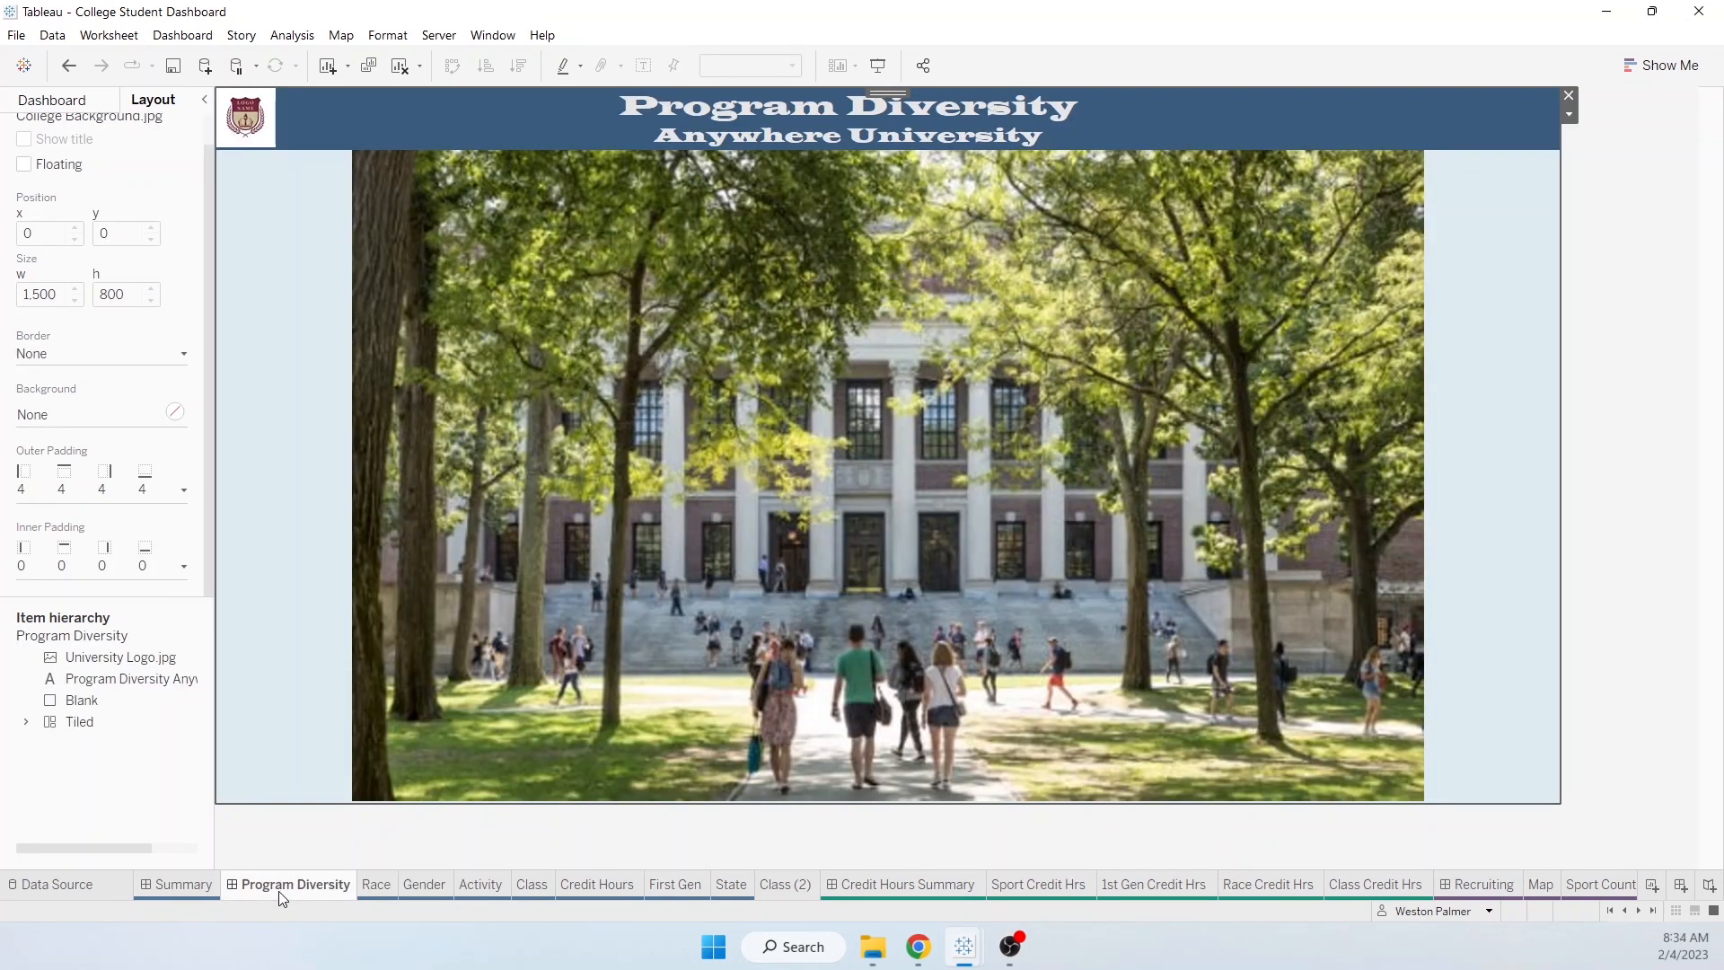
Step: Add the Gender sheet to the Program Diversity dashboard as a floating chart in the upper-left area of the background photo
mouse_move(281, 899)
click(71, 102)
mouse_move(124, 484)
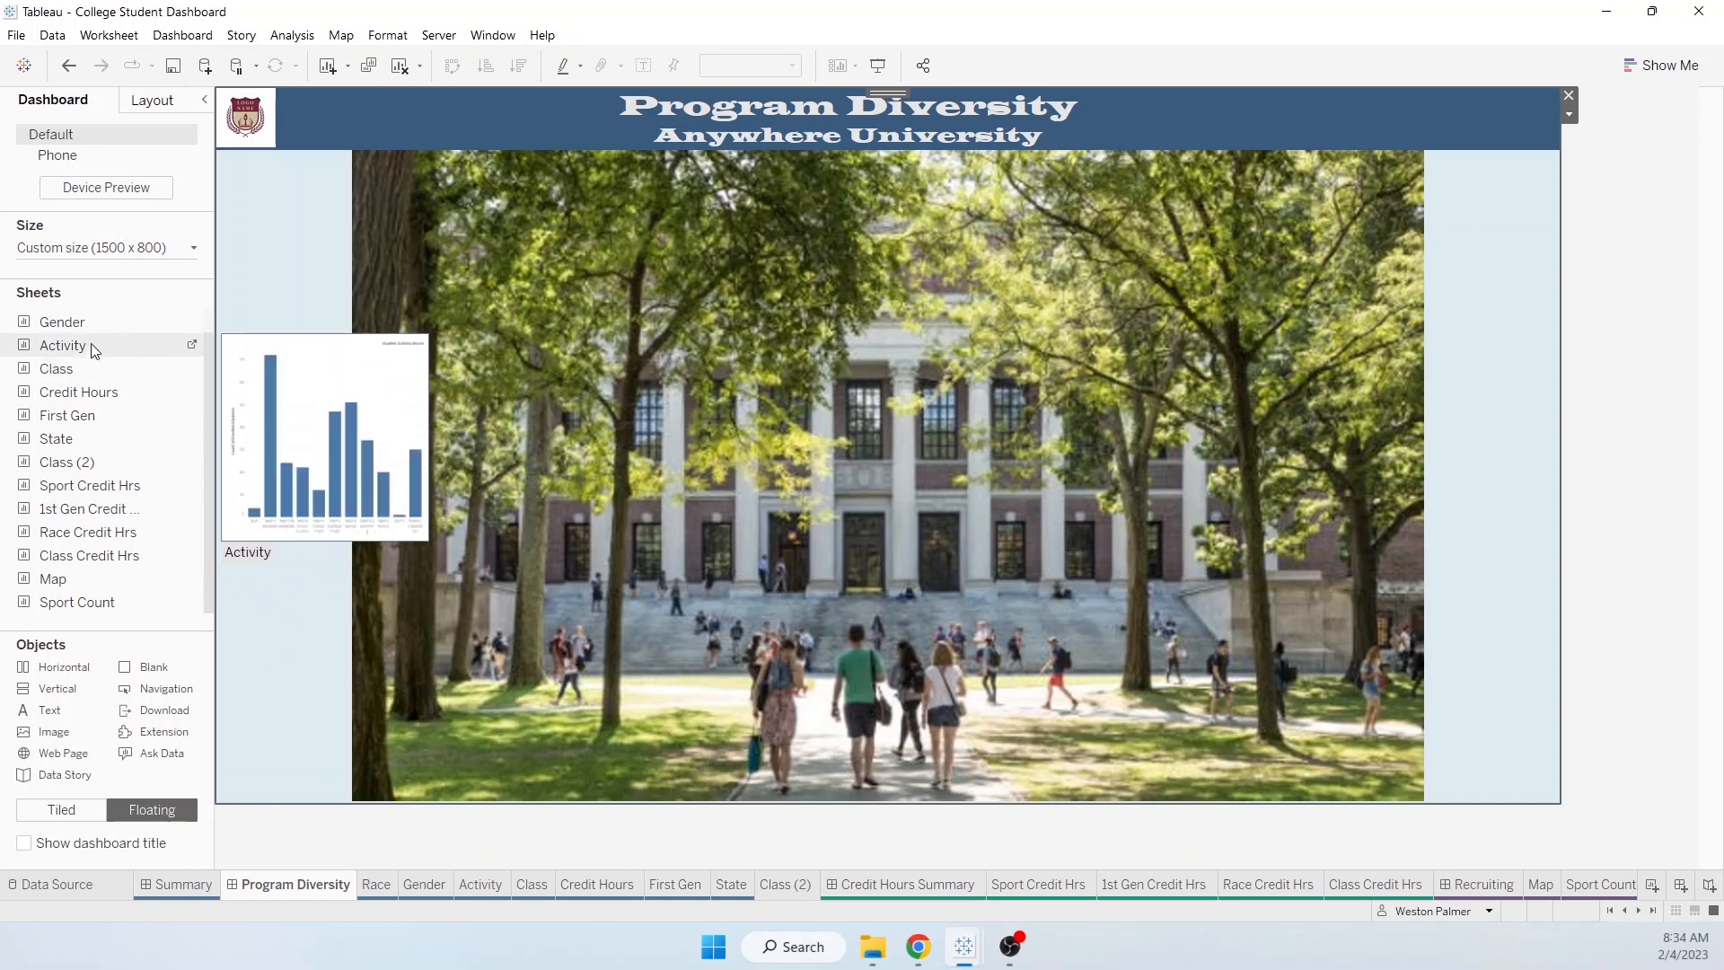
mouse_move(56, 326)
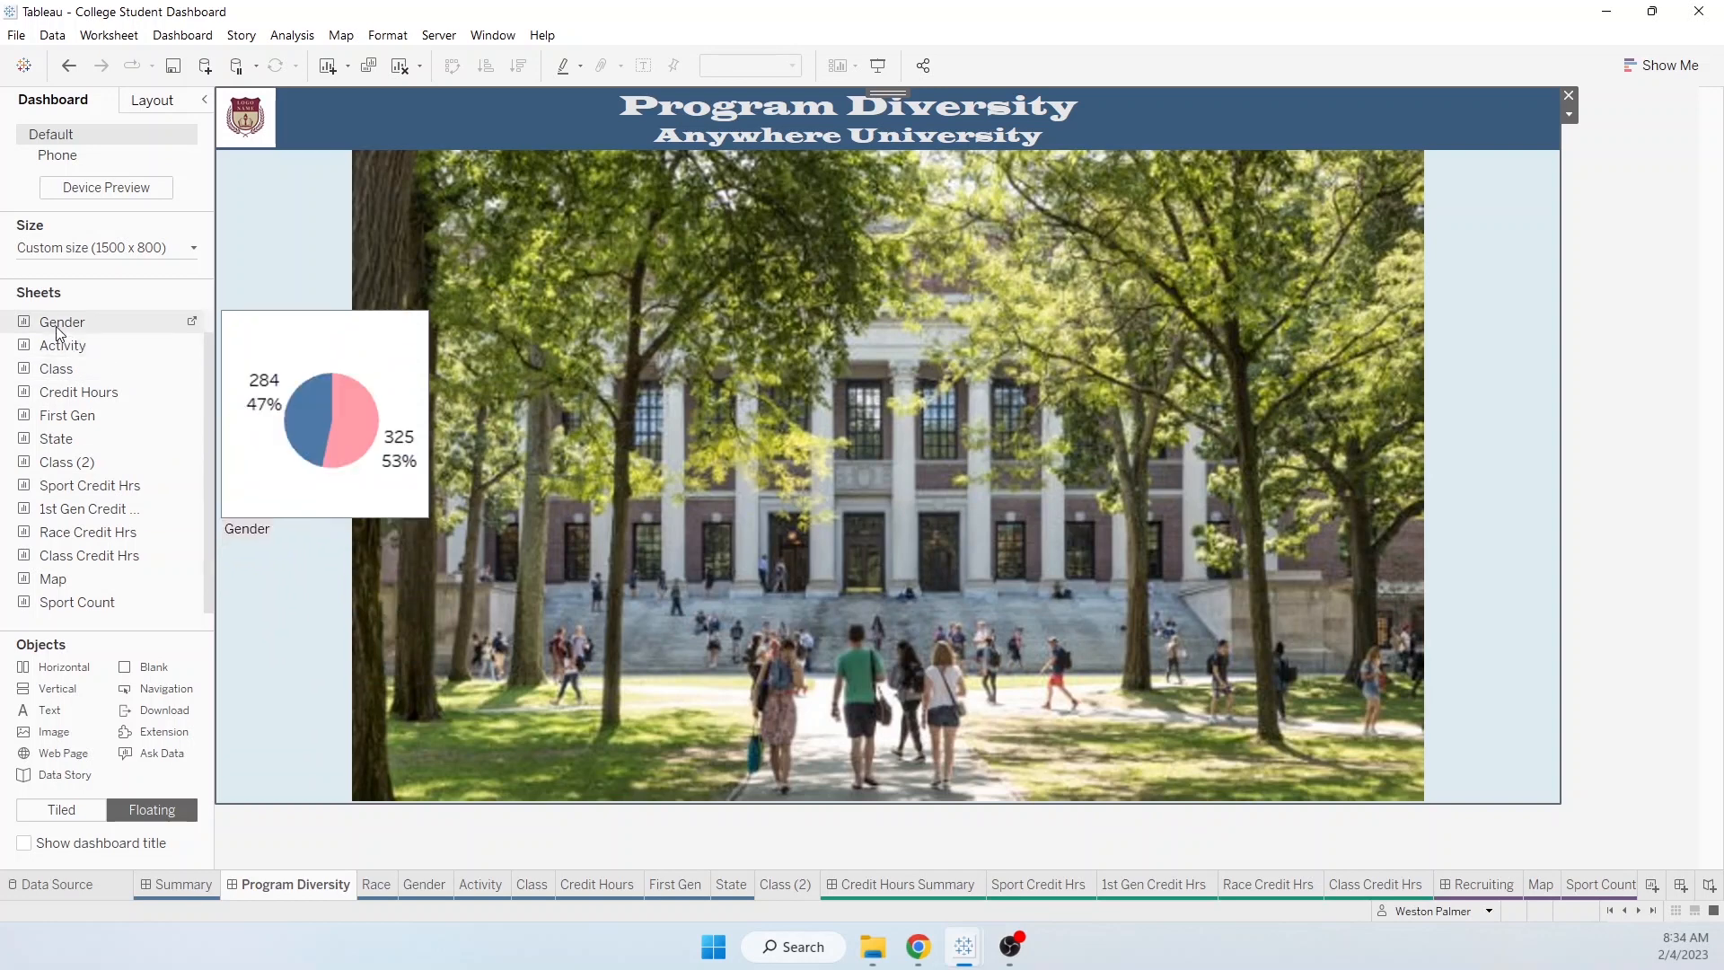
mouse_move(76, 422)
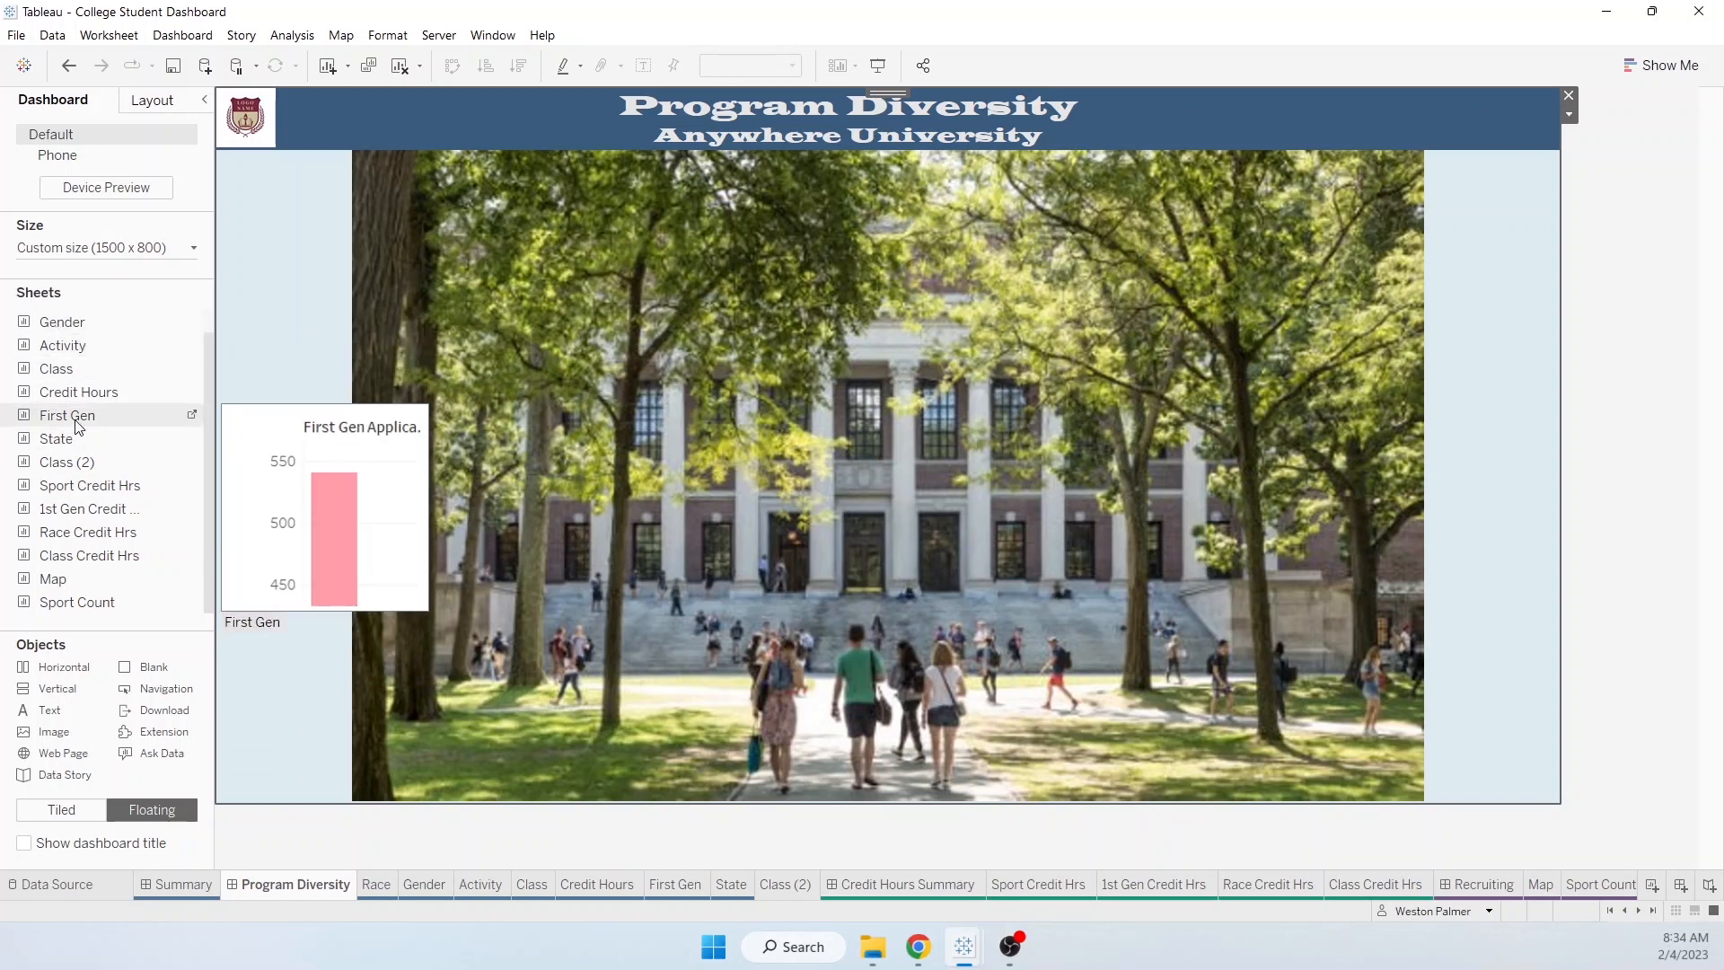
drag(63, 333, 288, 196)
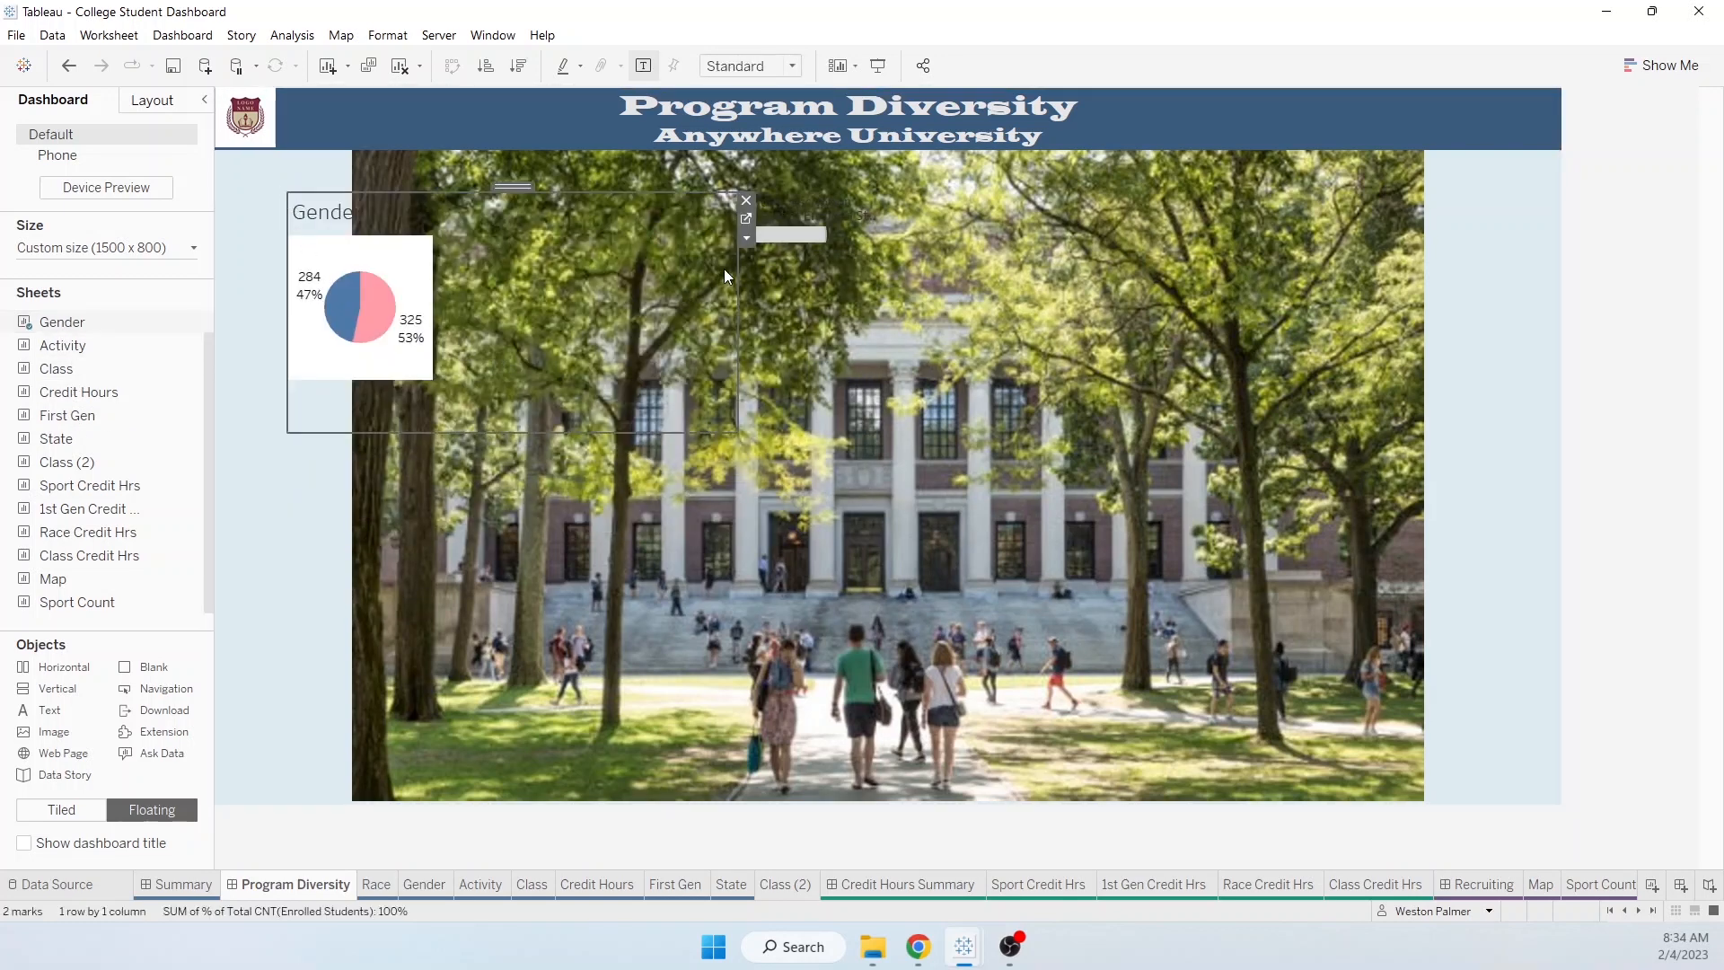
drag(513, 187, 587, 196)
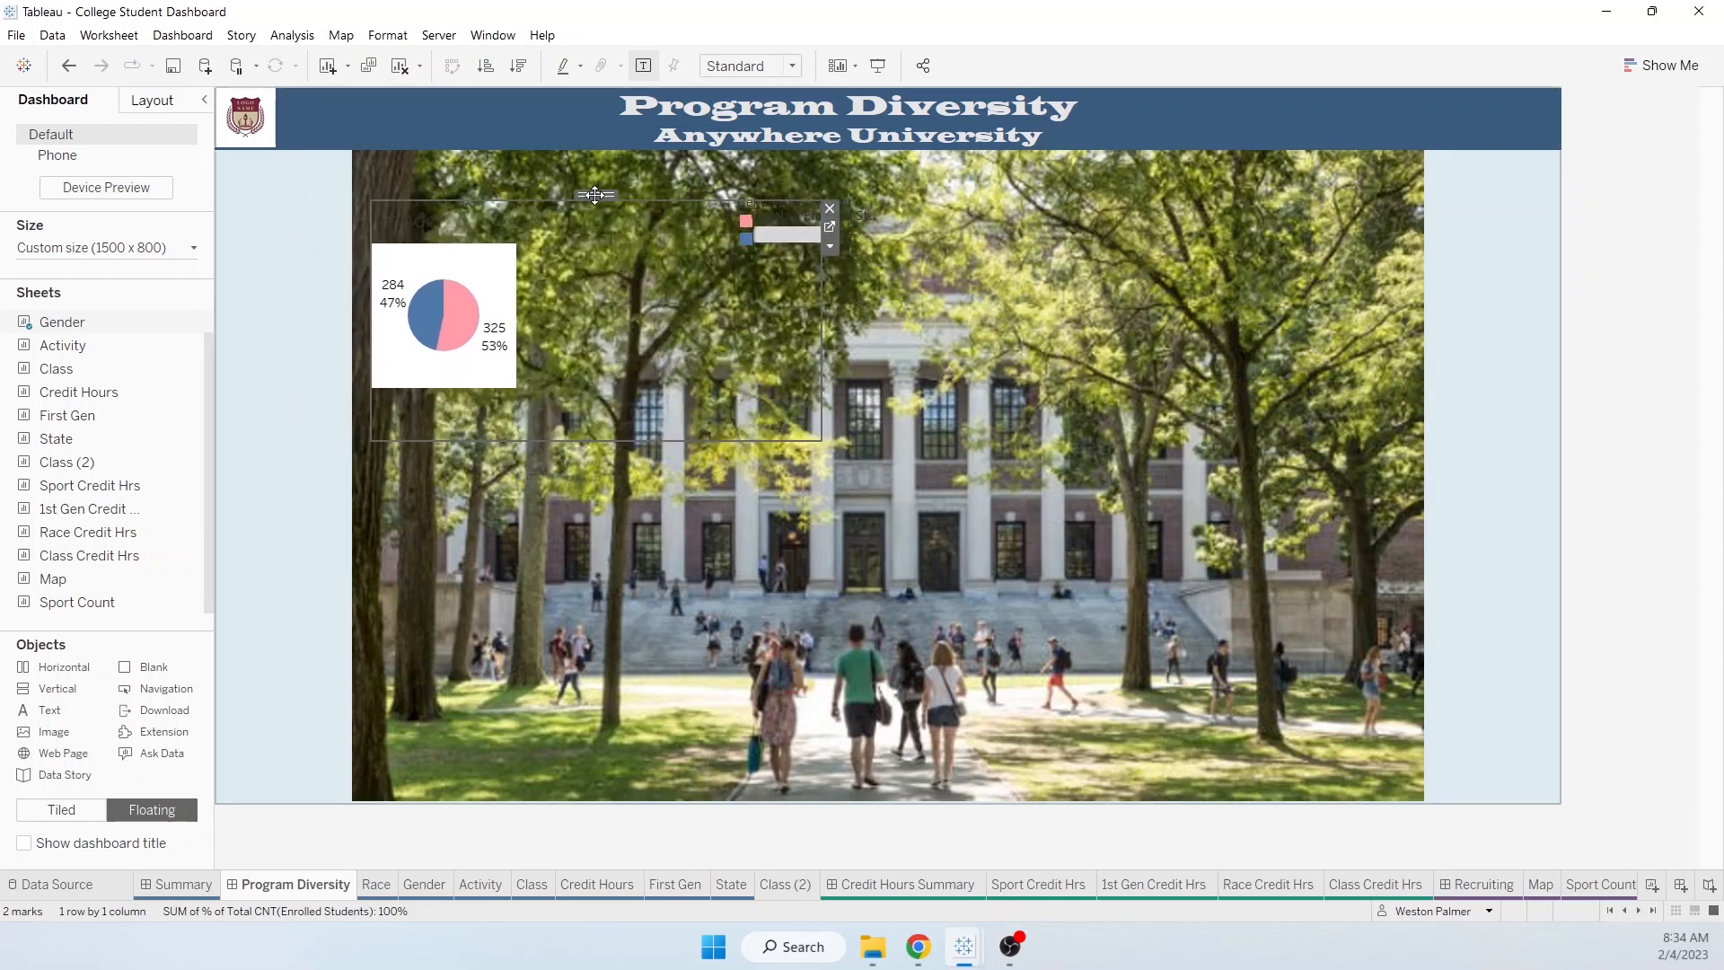
Step: Duplicate the Gender worksheet and reorder the sheets so that Gender and its copy both come before Race
right_click(425, 889)
click(486, 678)
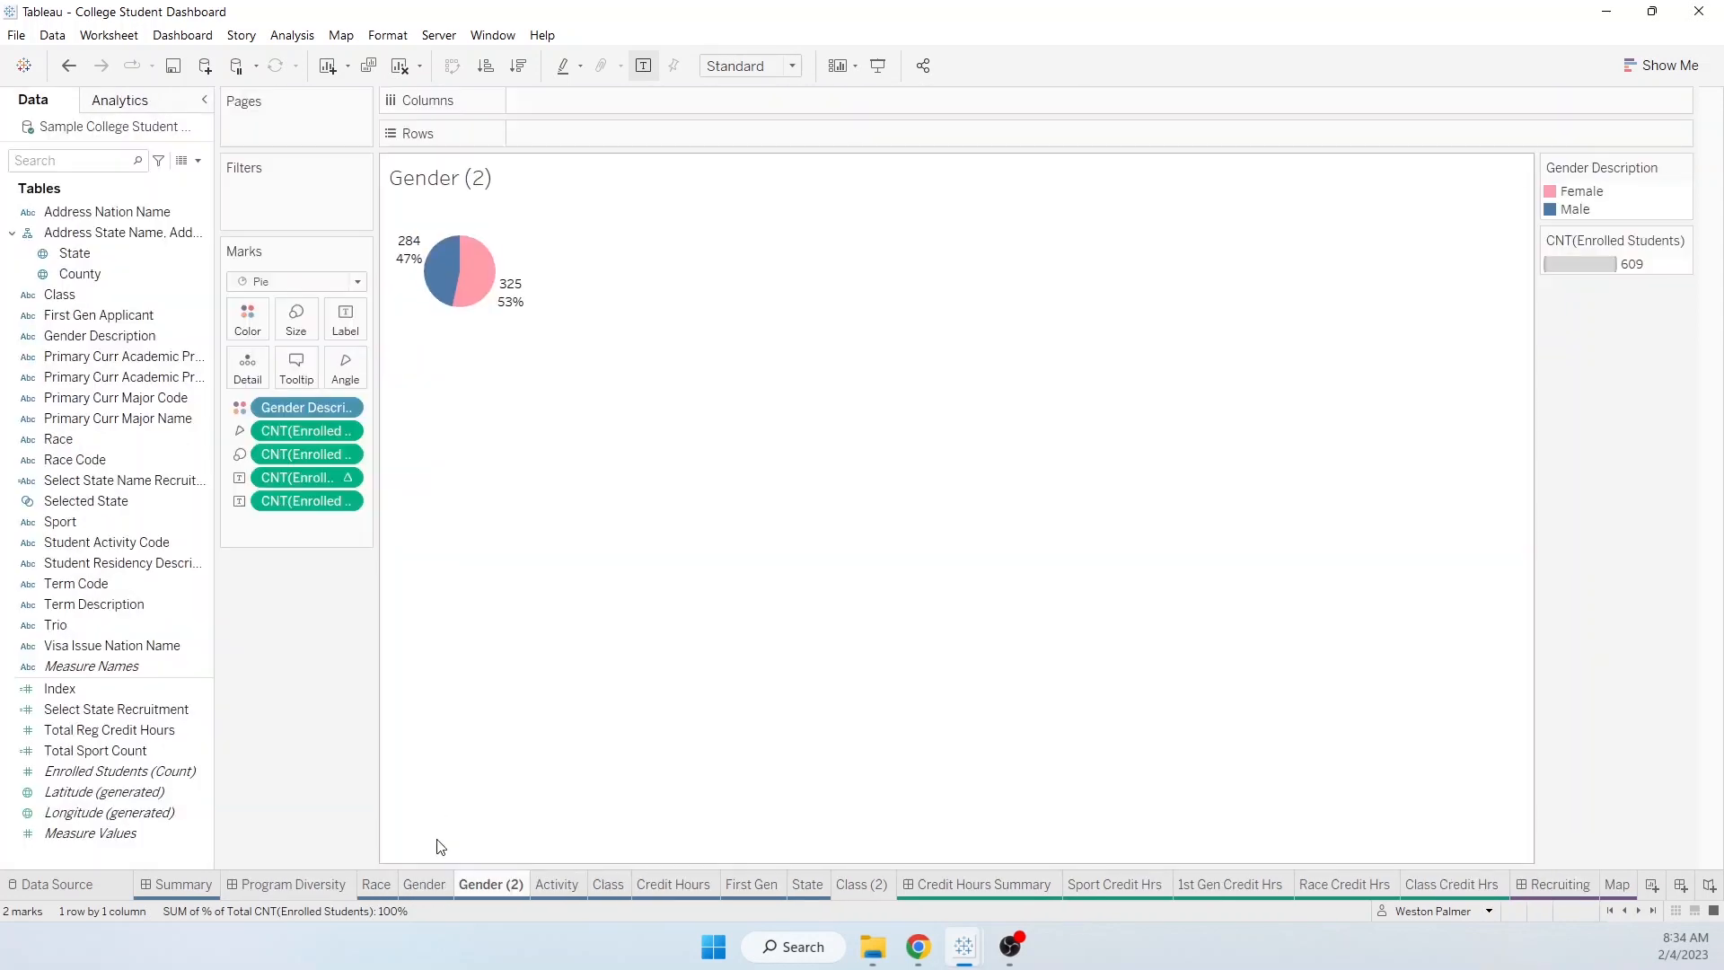
drag(446, 886, 362, 891)
drag(476, 894, 422, 888)
Step: Rename the duplicated Gender worksheet as Race Pie
right_click(422, 887)
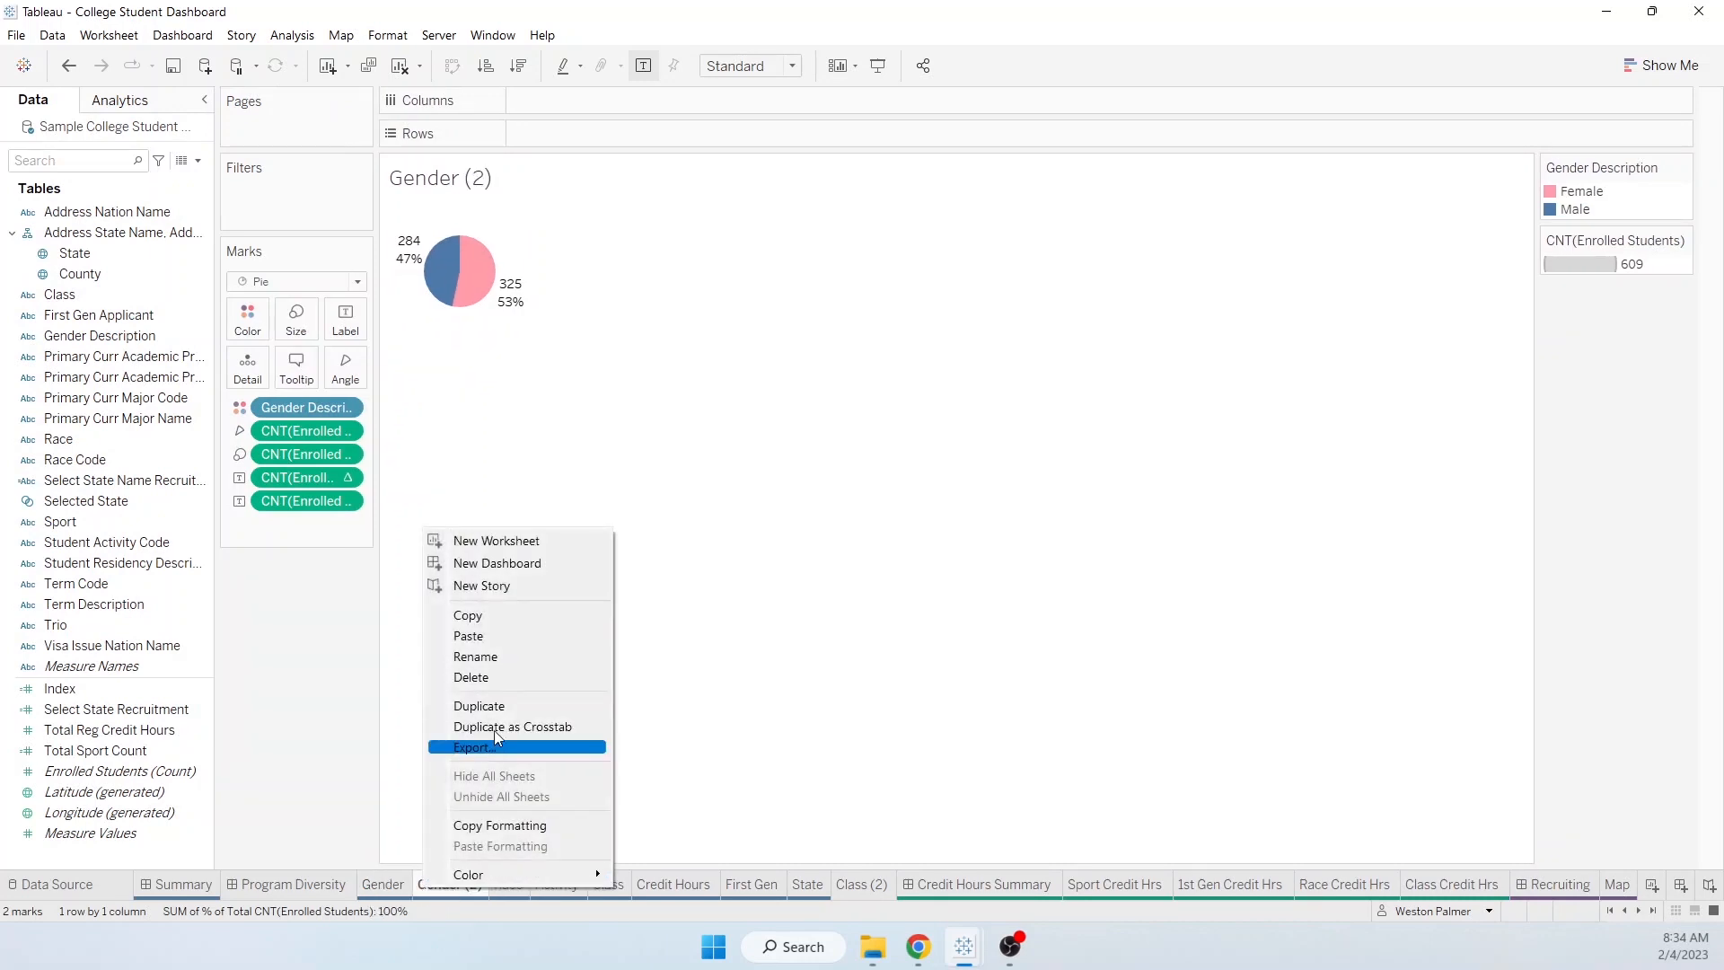
click(493, 654)
text(Race)
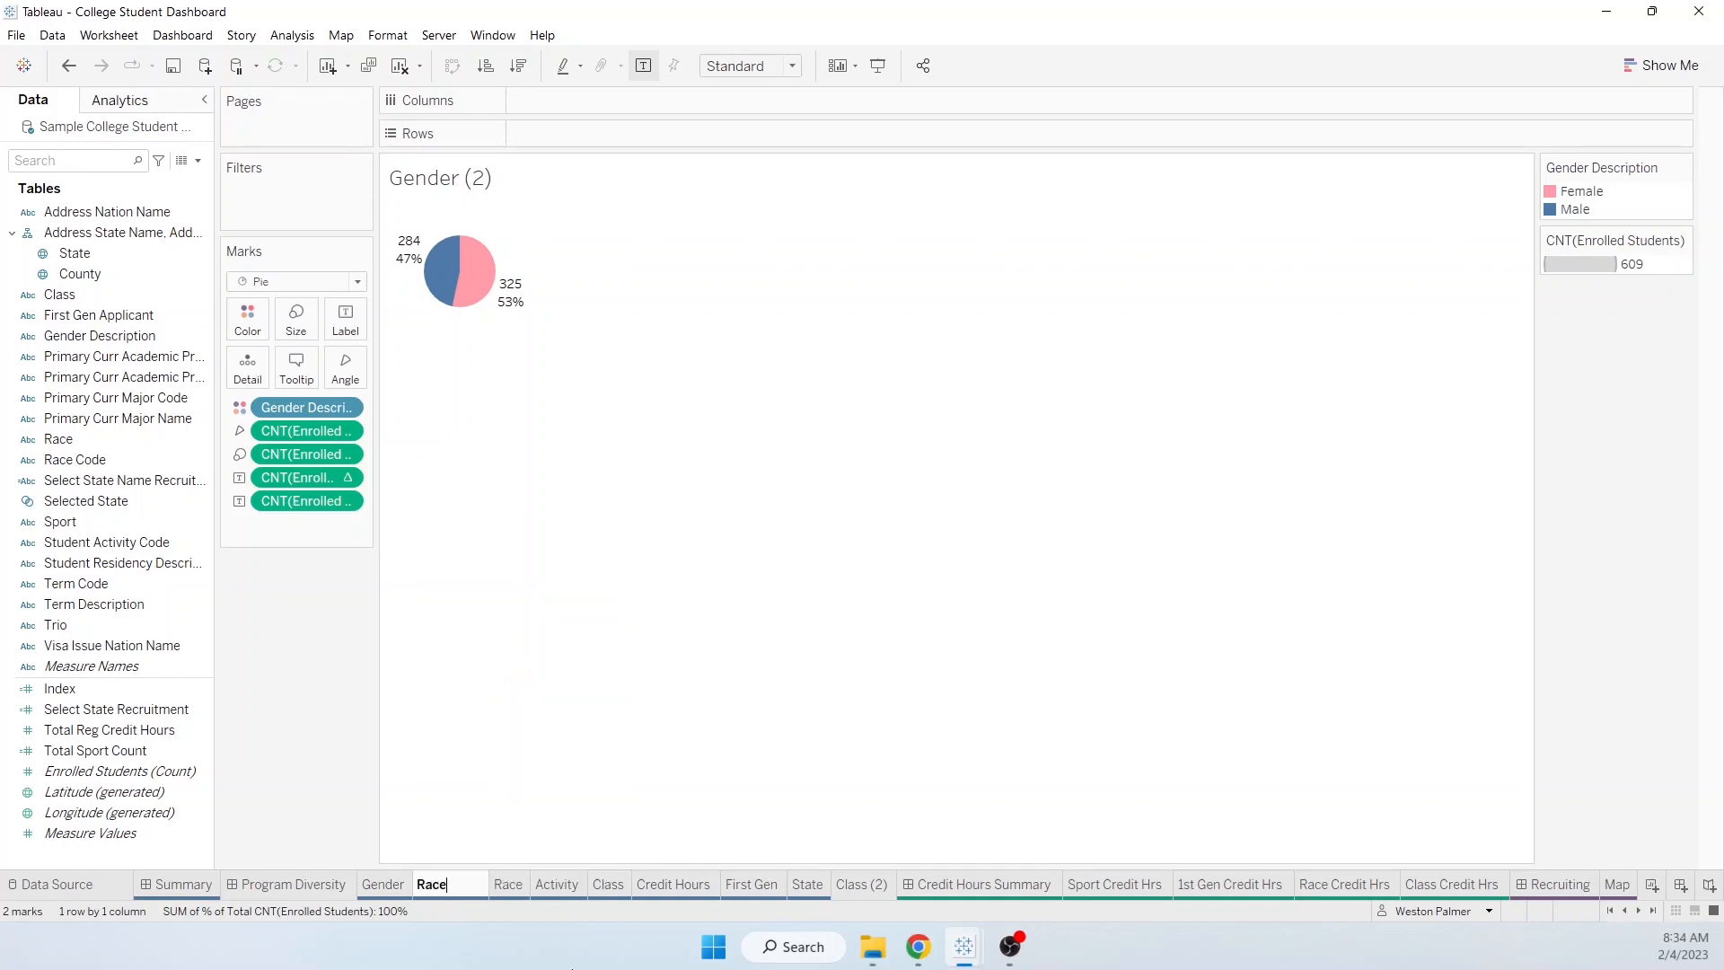
text( Pie)
key(Return)
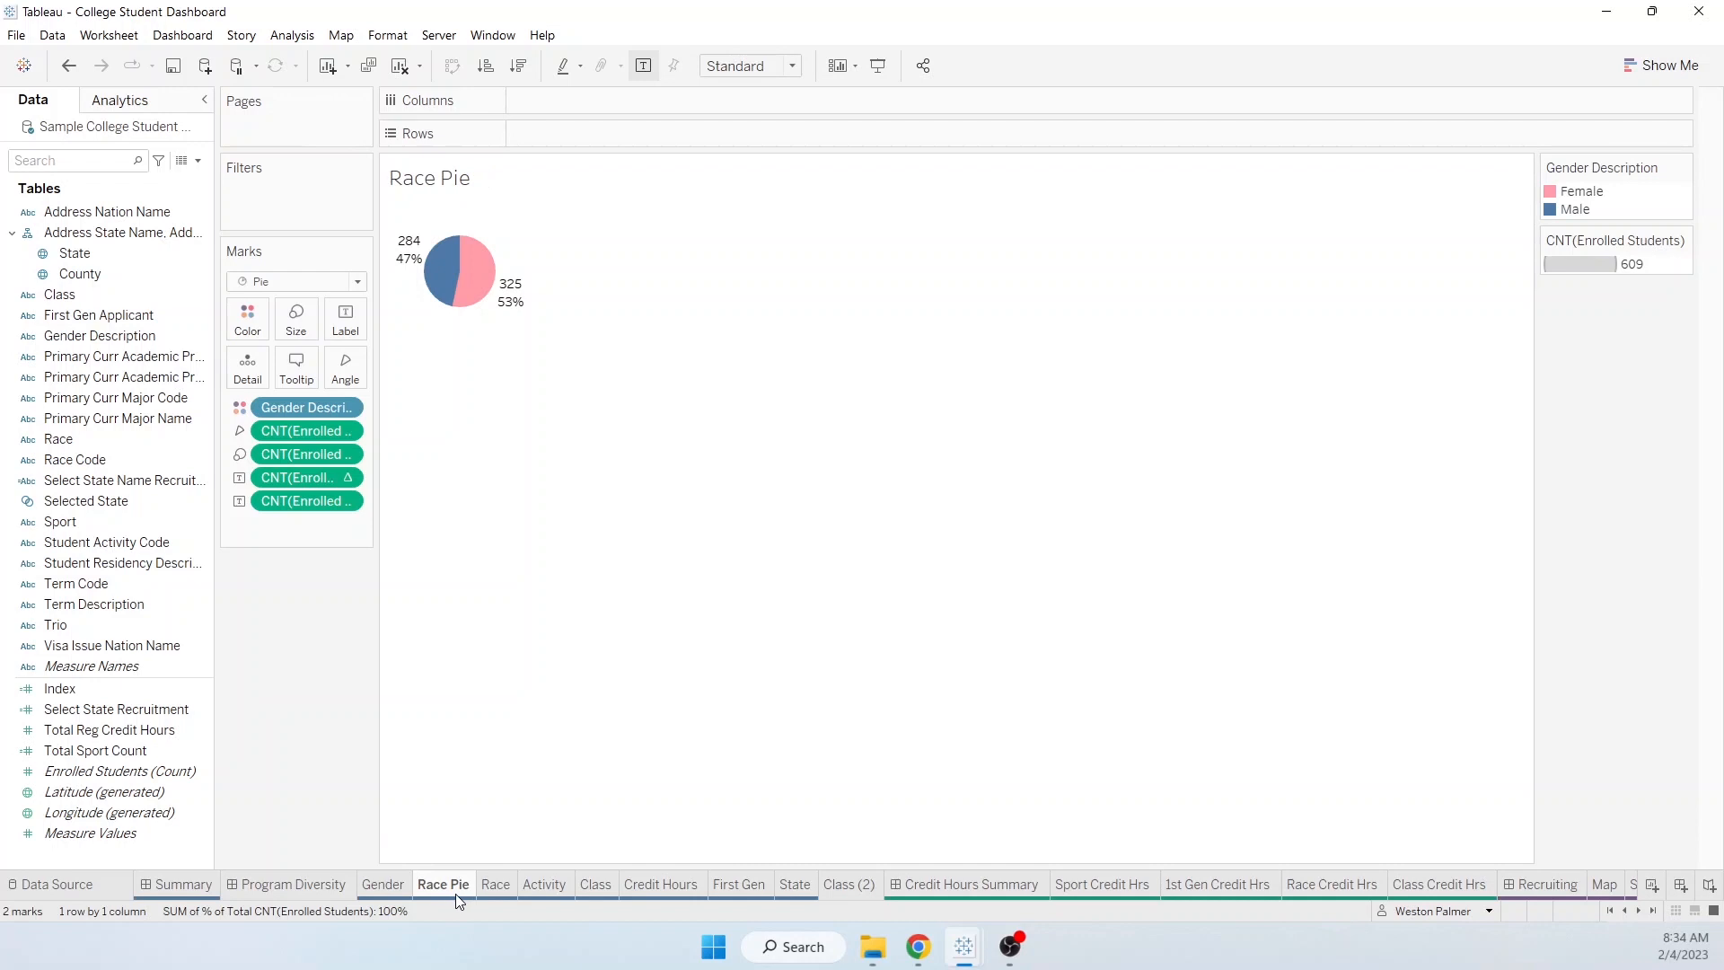
right_click(205, 444)
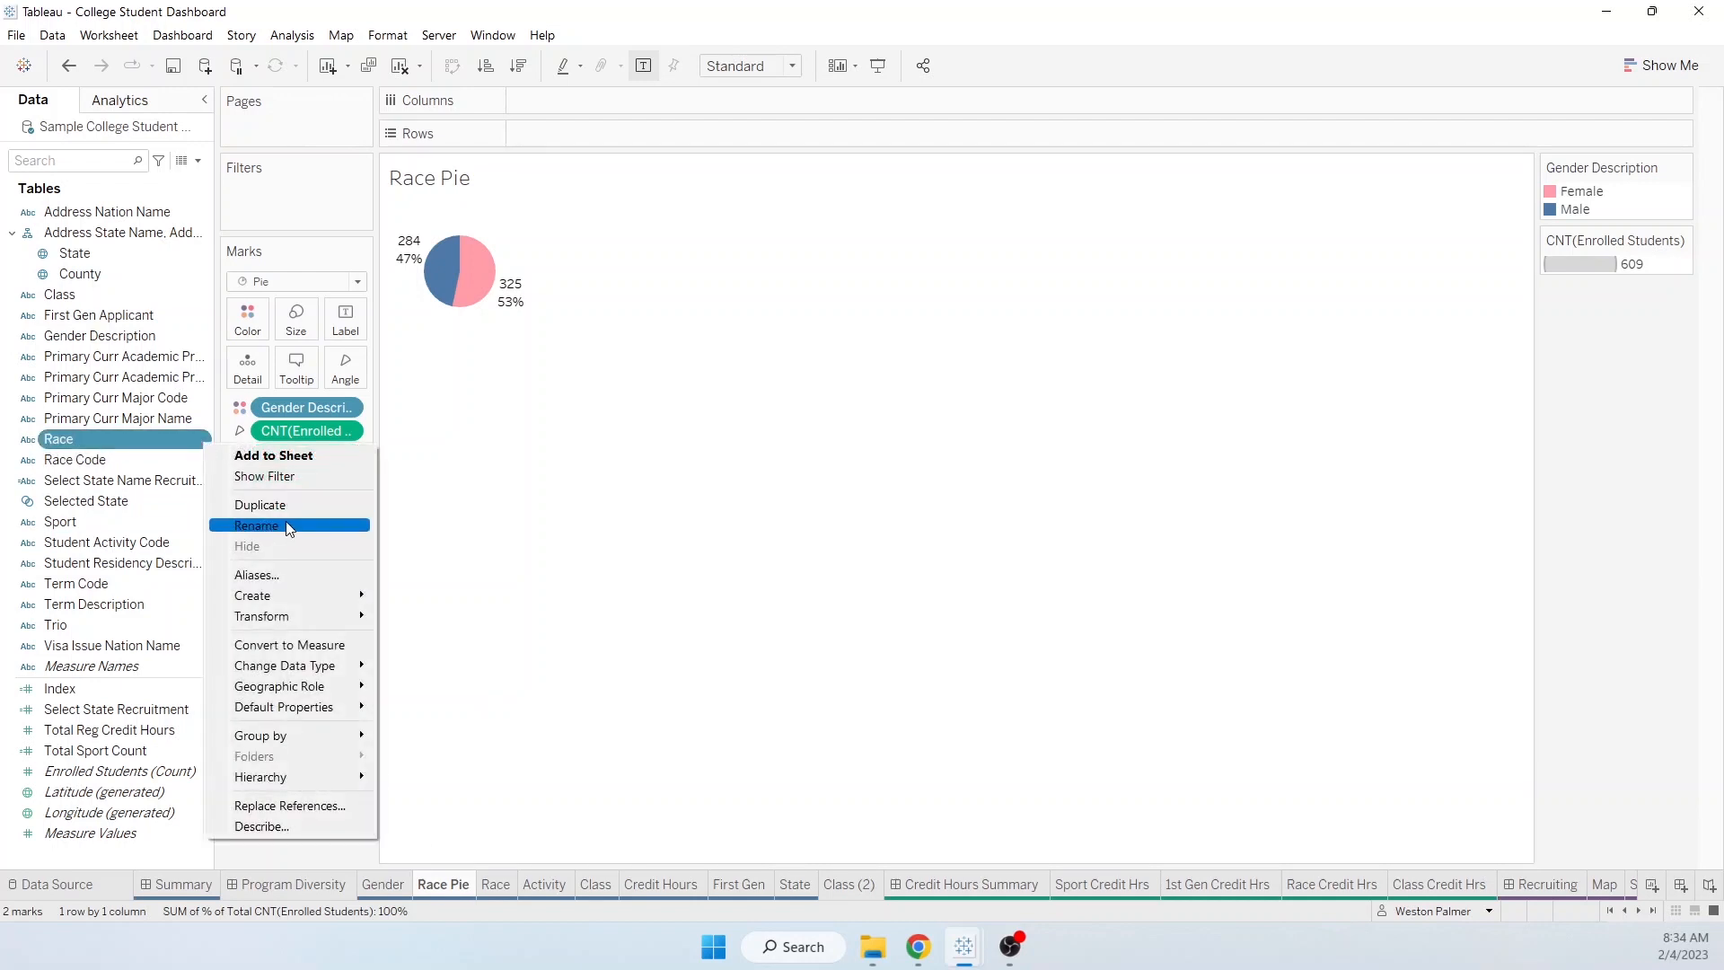
mouse_move(325, 600)
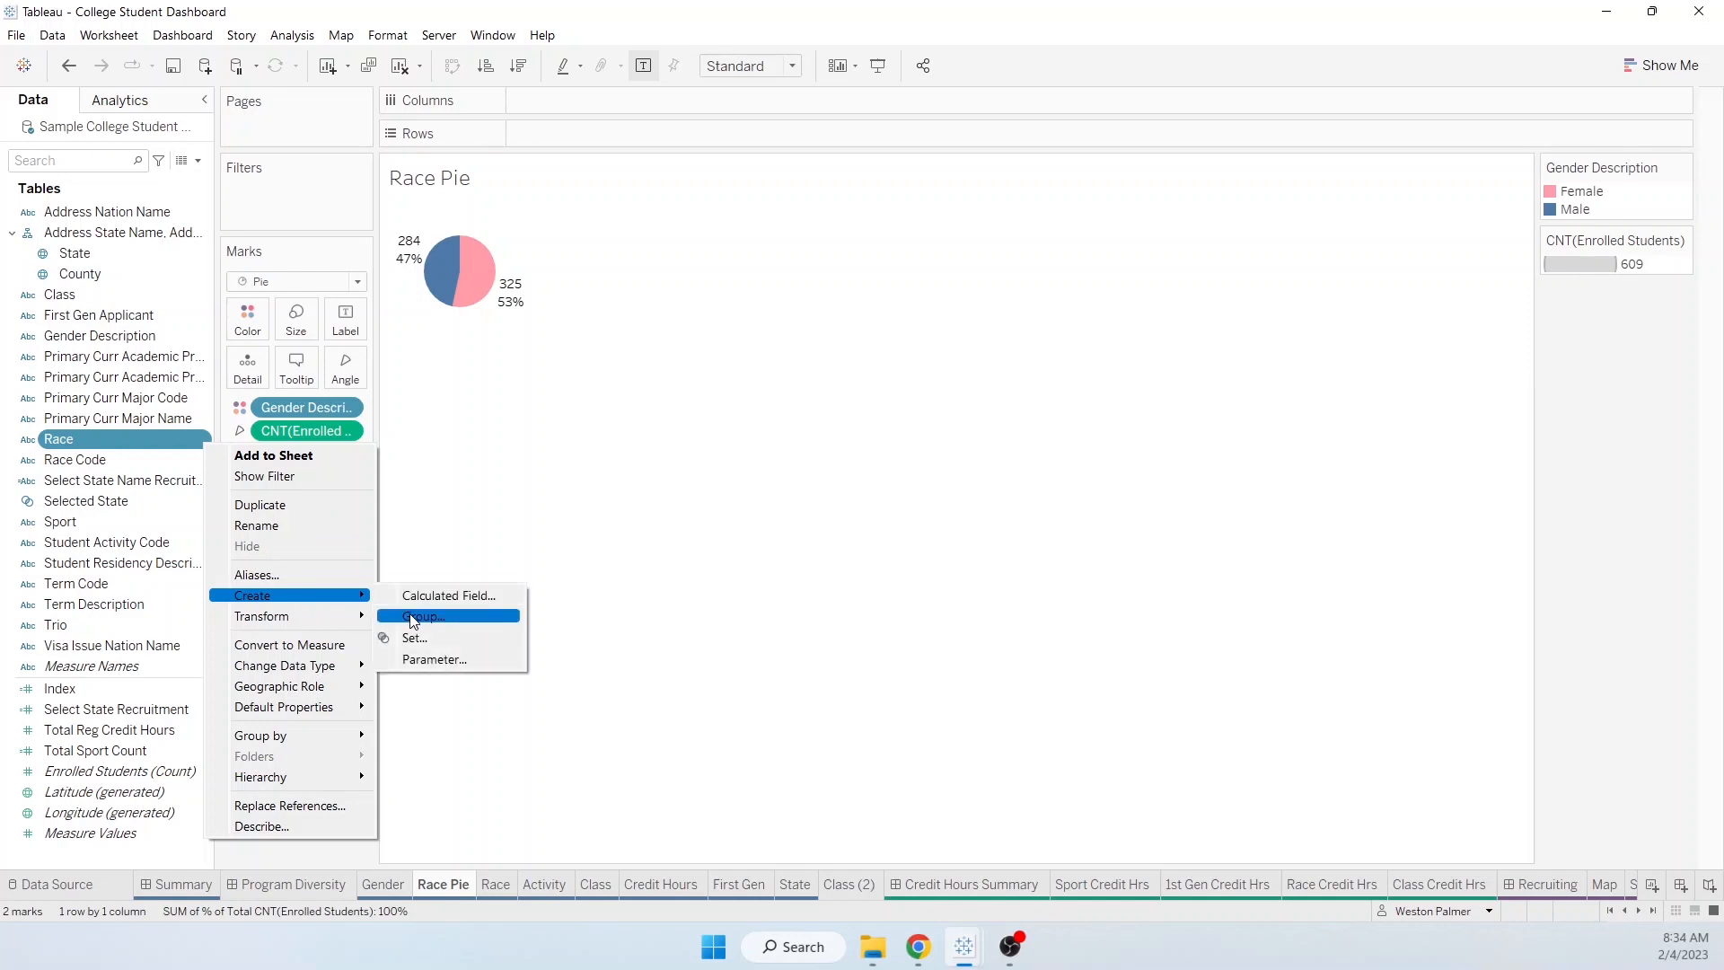
click(463, 616)
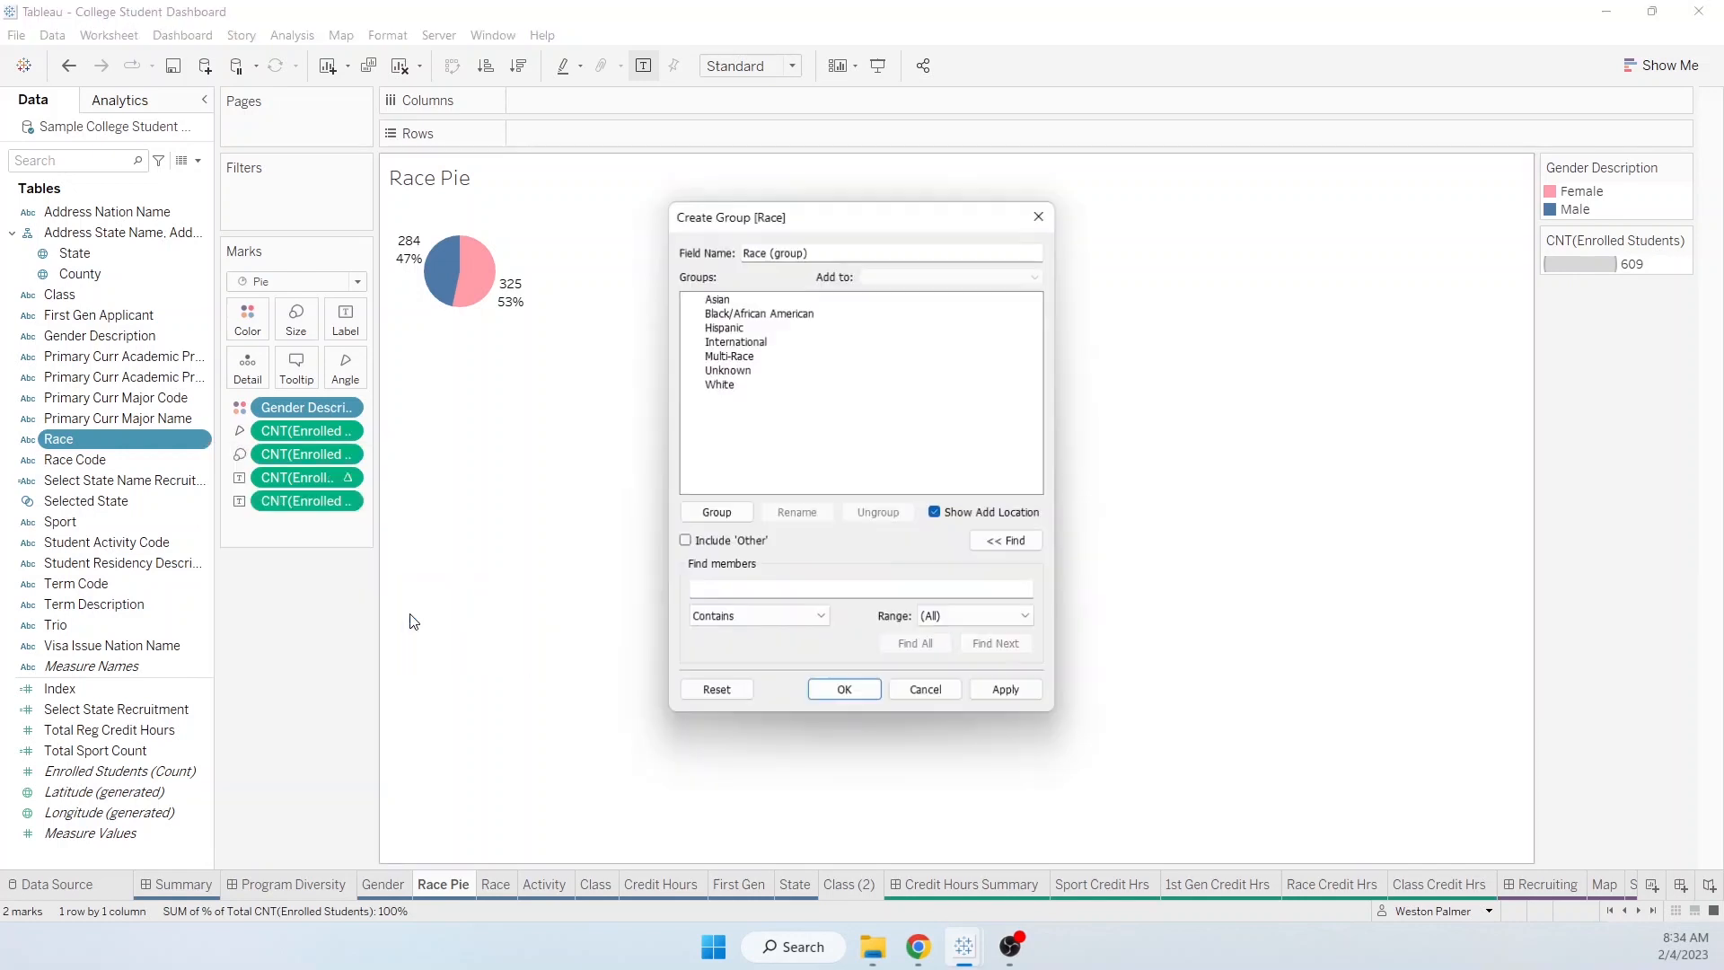
click(729, 392)
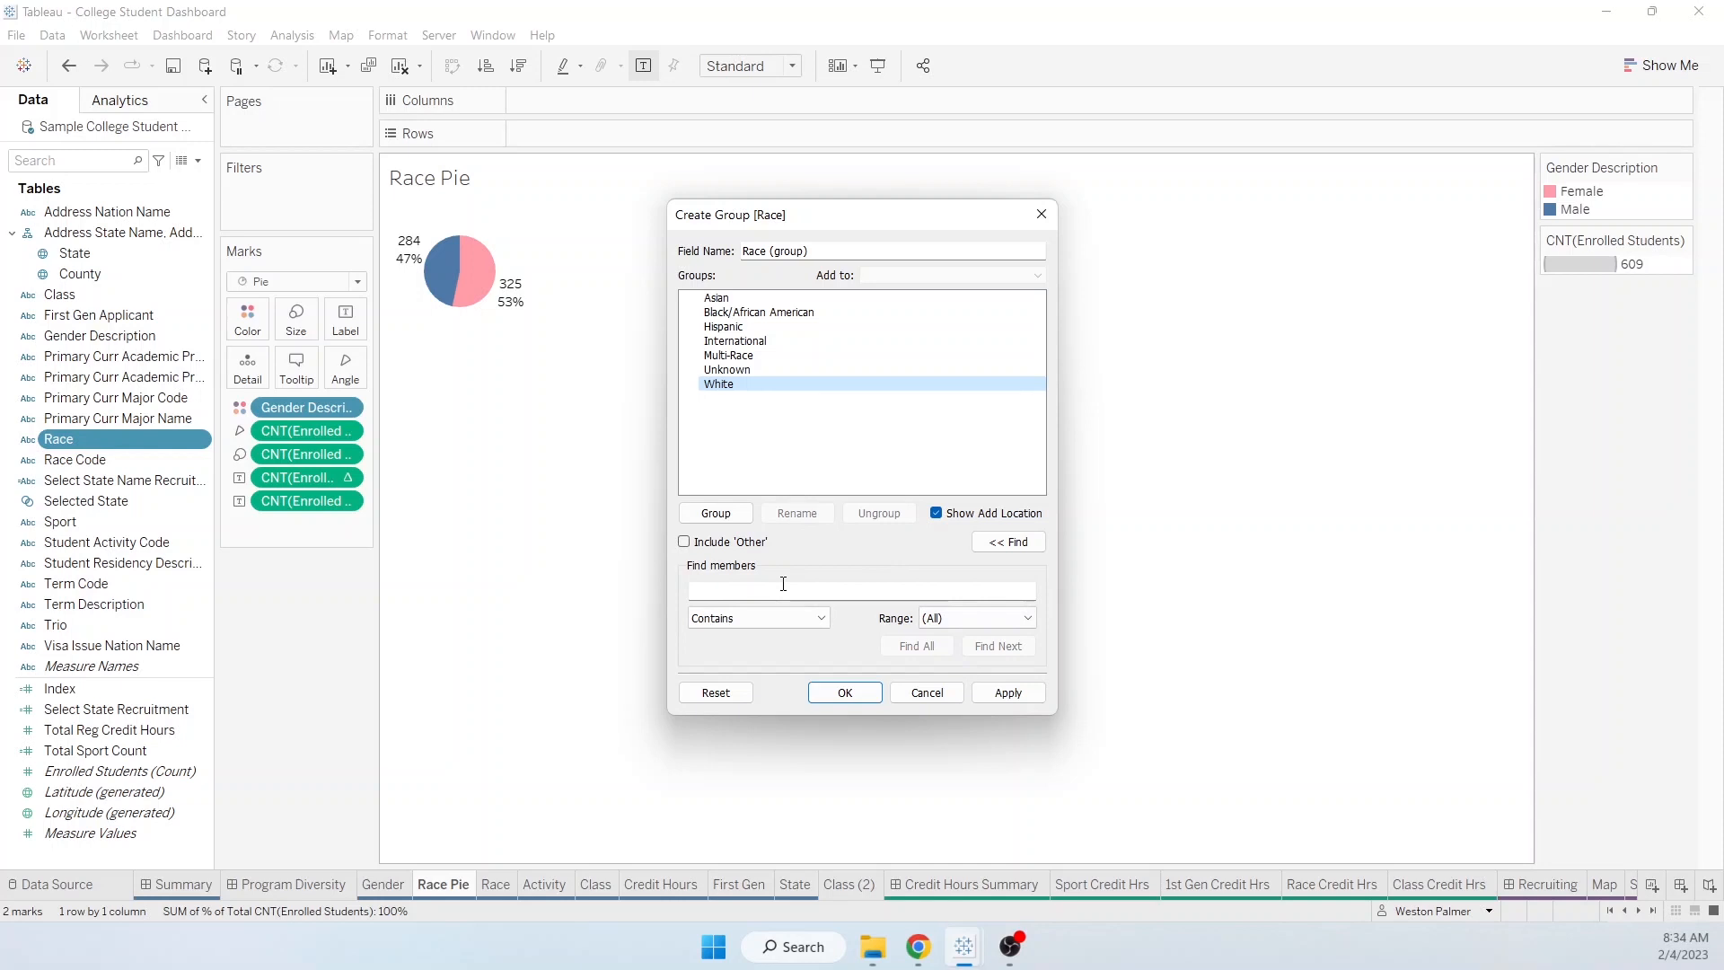
click(716, 512)
click(917, 694)
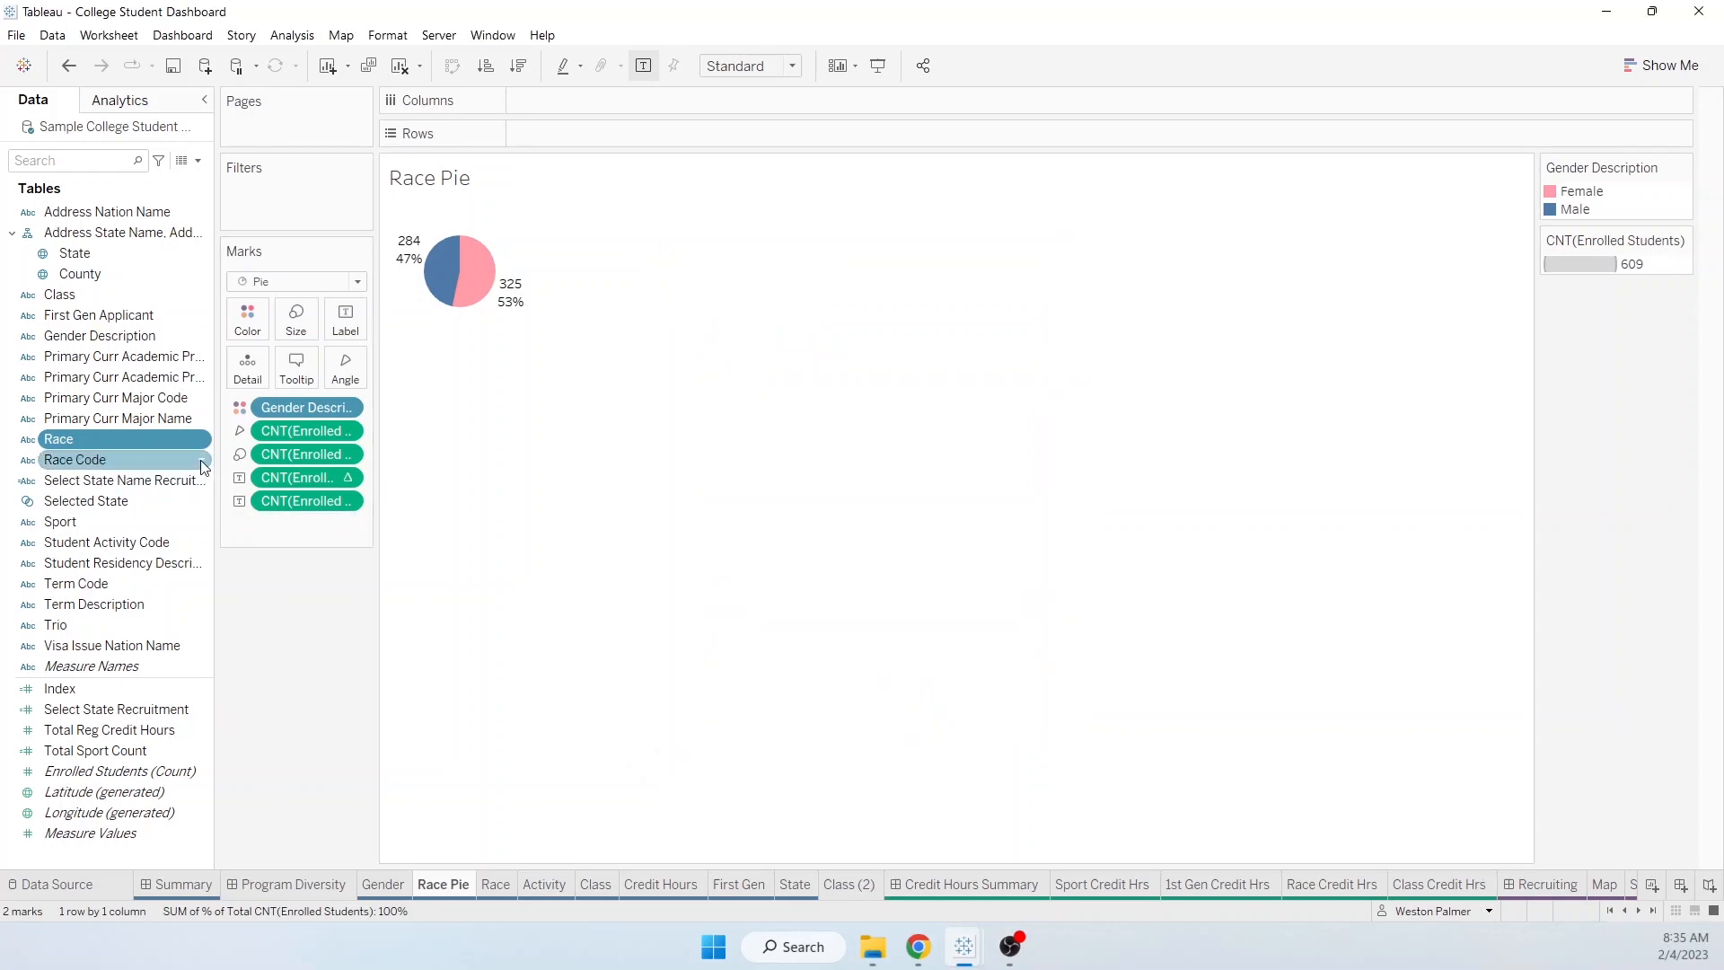
Step: Color the Race Pie chart by Race instead of Gender Description, and replace the enrolled-student count label with a Race label
drag(126, 438, 313, 409)
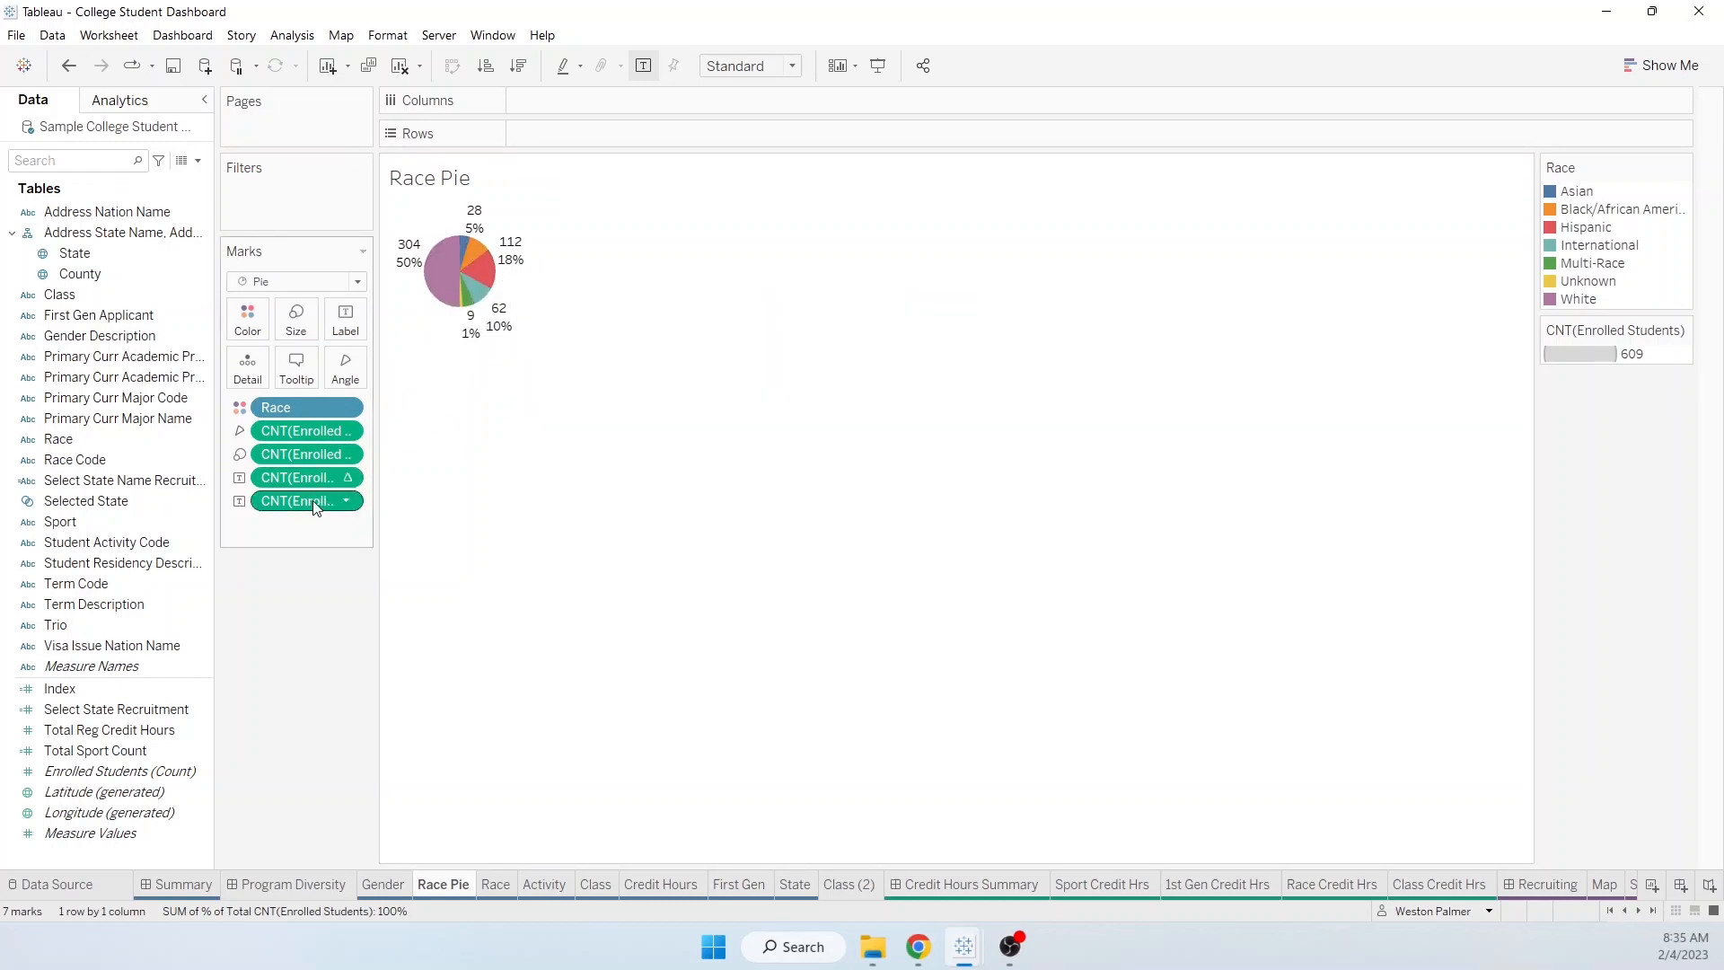
drag(305, 510, 296, 594)
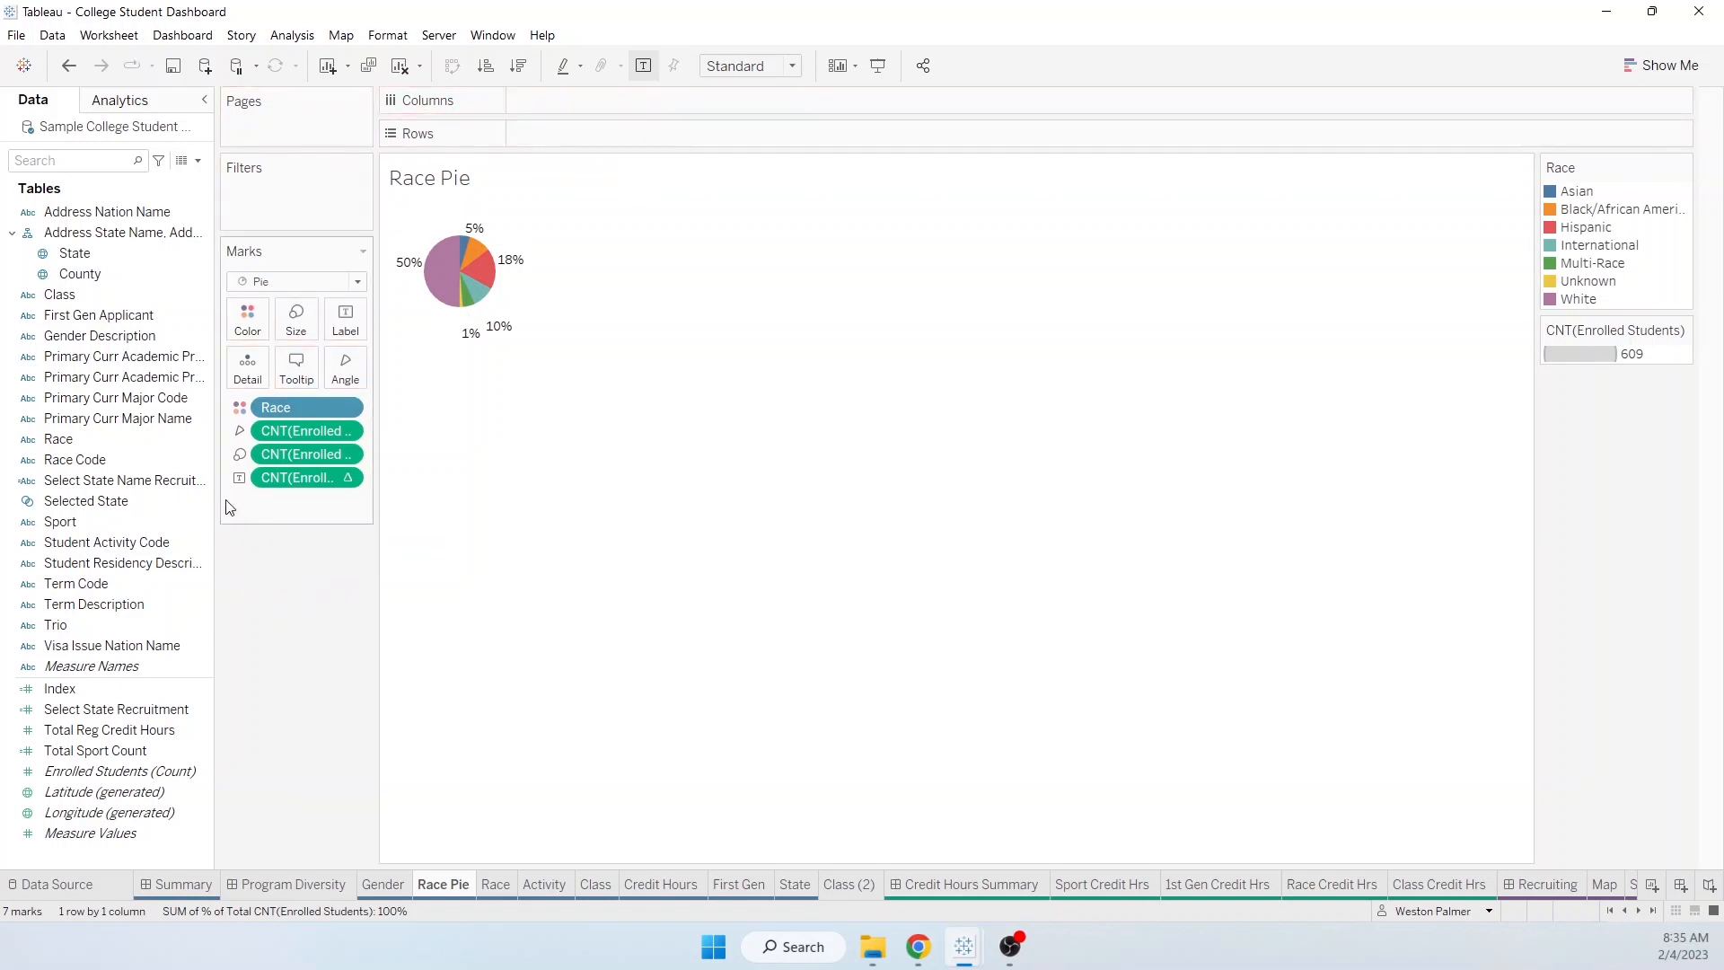
click(57, 442)
drag(57, 447, 326, 331)
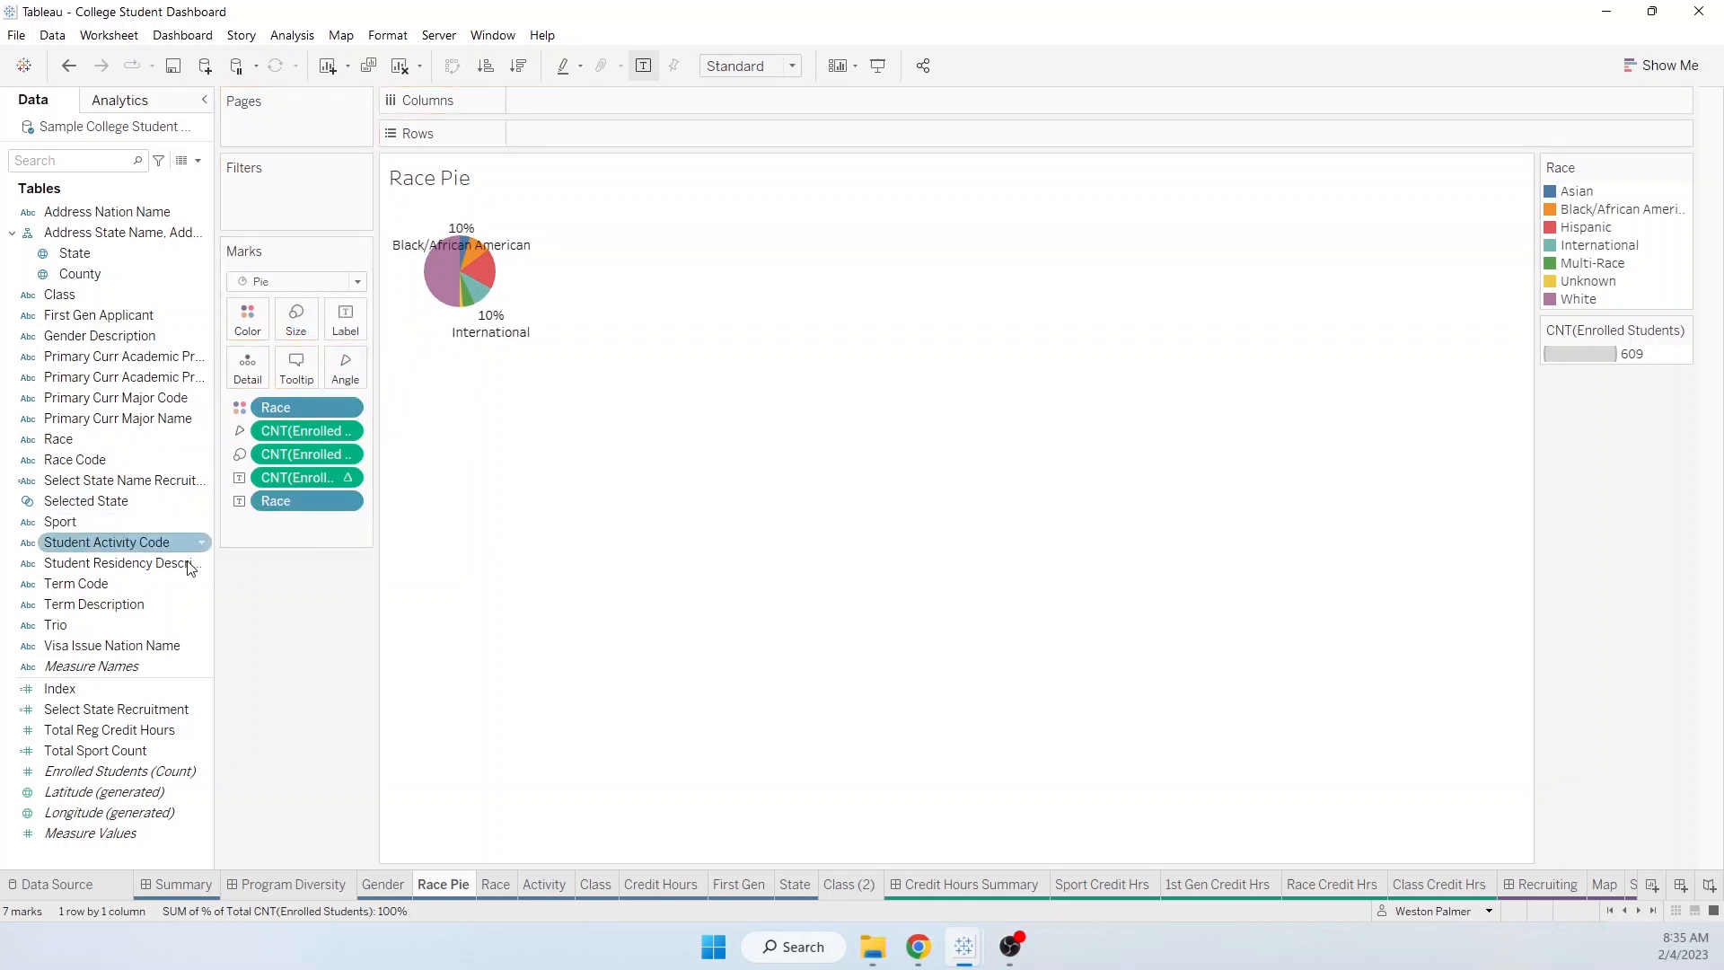
Step: Allow the Race Pie labels to overlap other marks
click(364, 318)
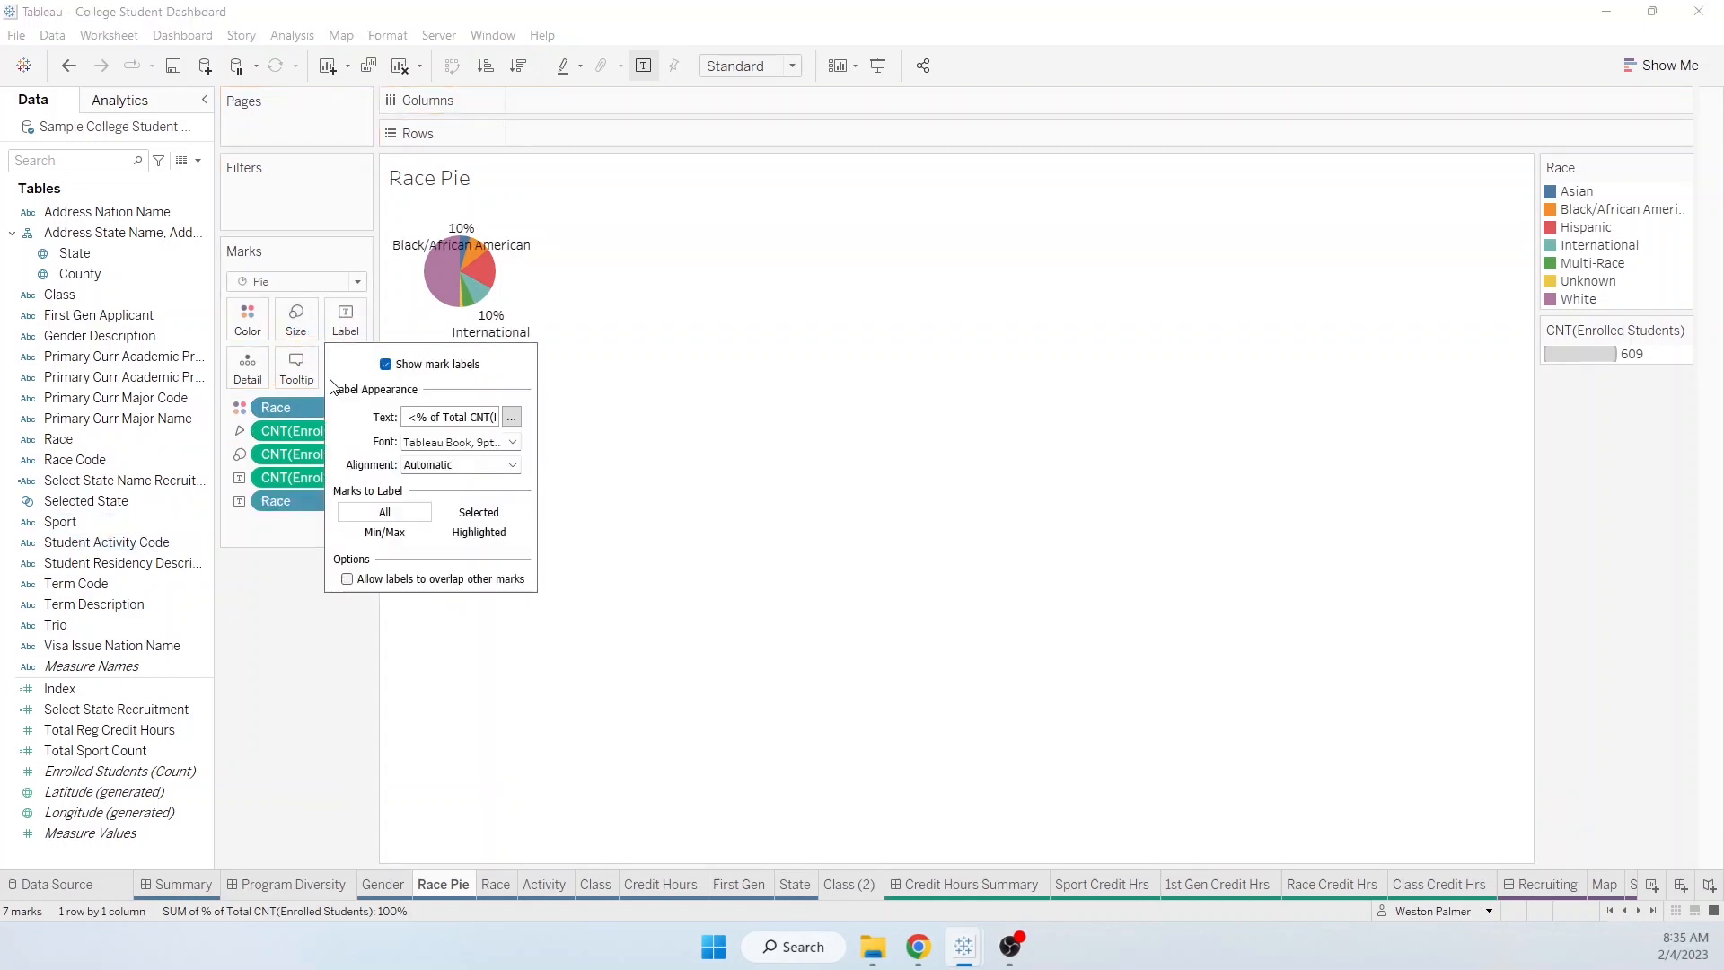
click(348, 579)
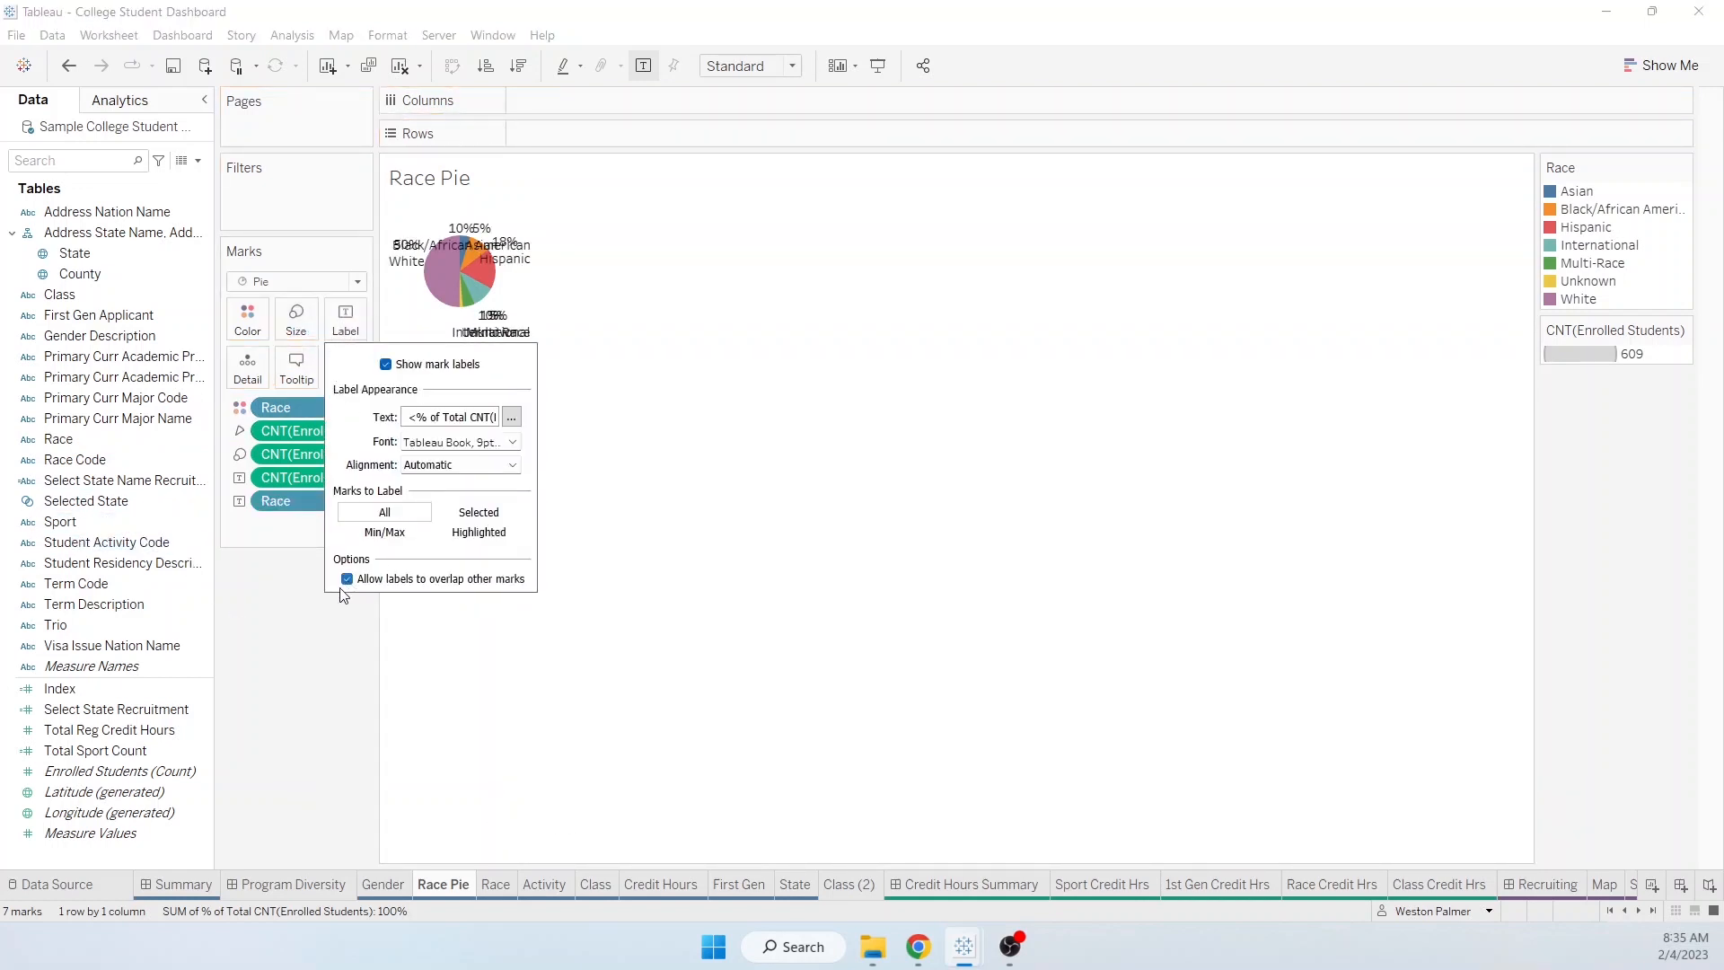
click(286, 700)
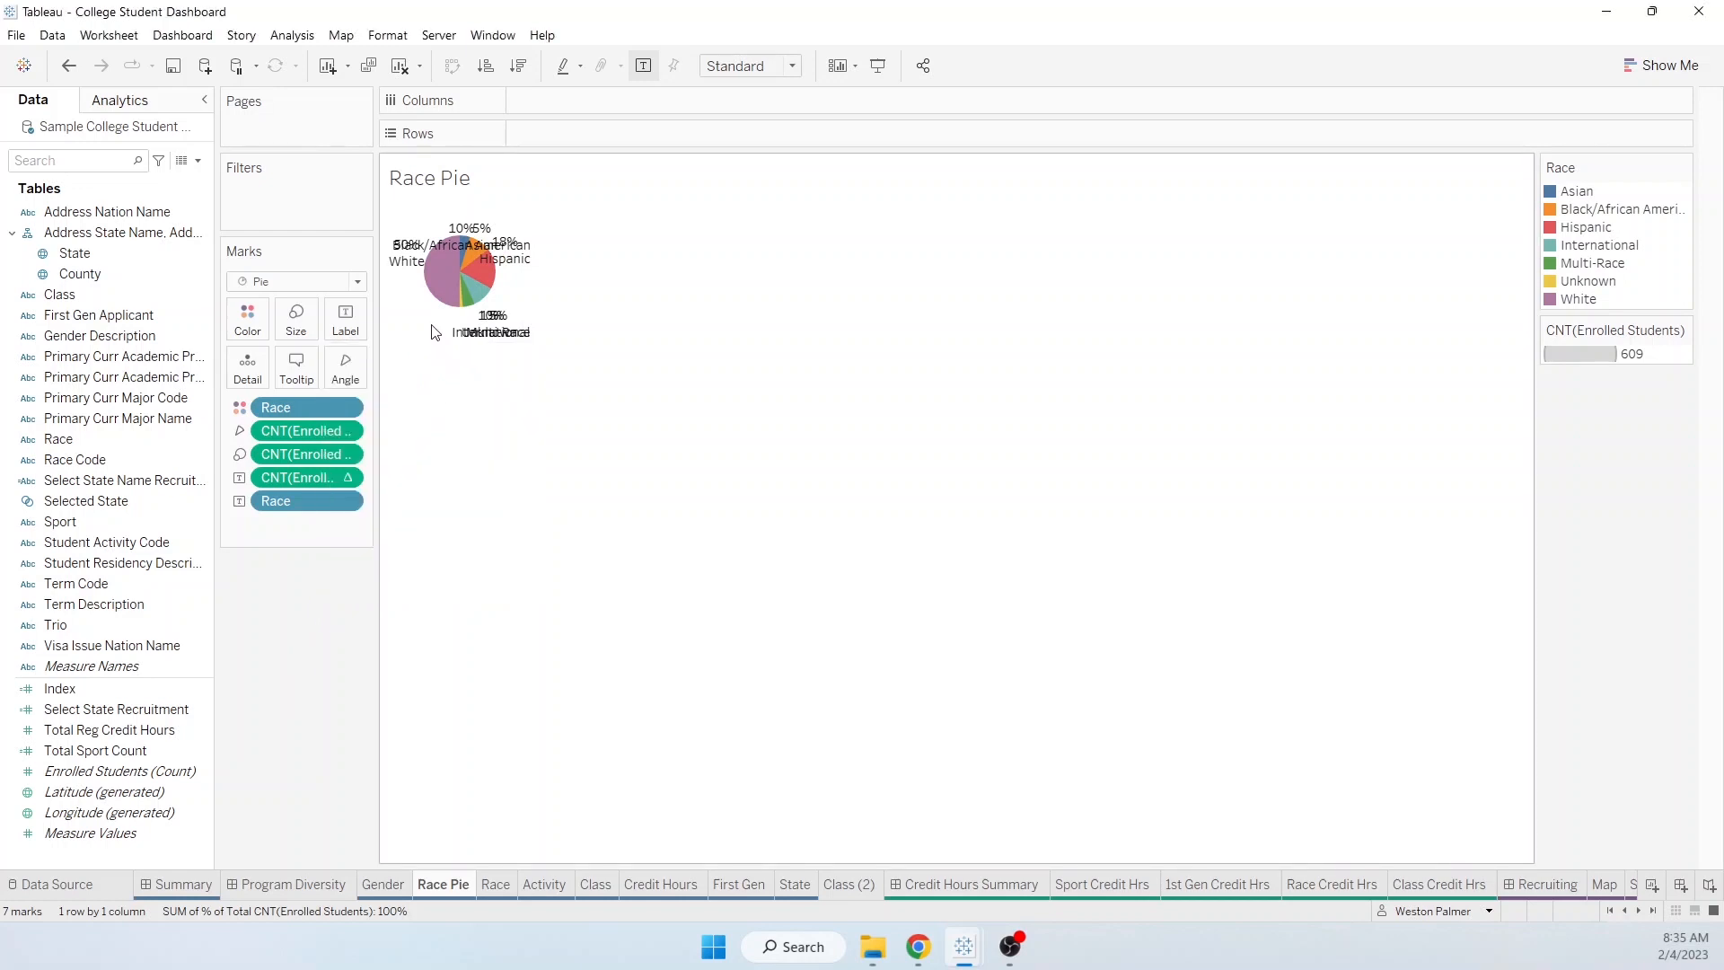
Step: Enlarge the Race Pie chart area in height and width, and reposition the crowded slice labels so they stay apart
drag(423, 342, 422, 434)
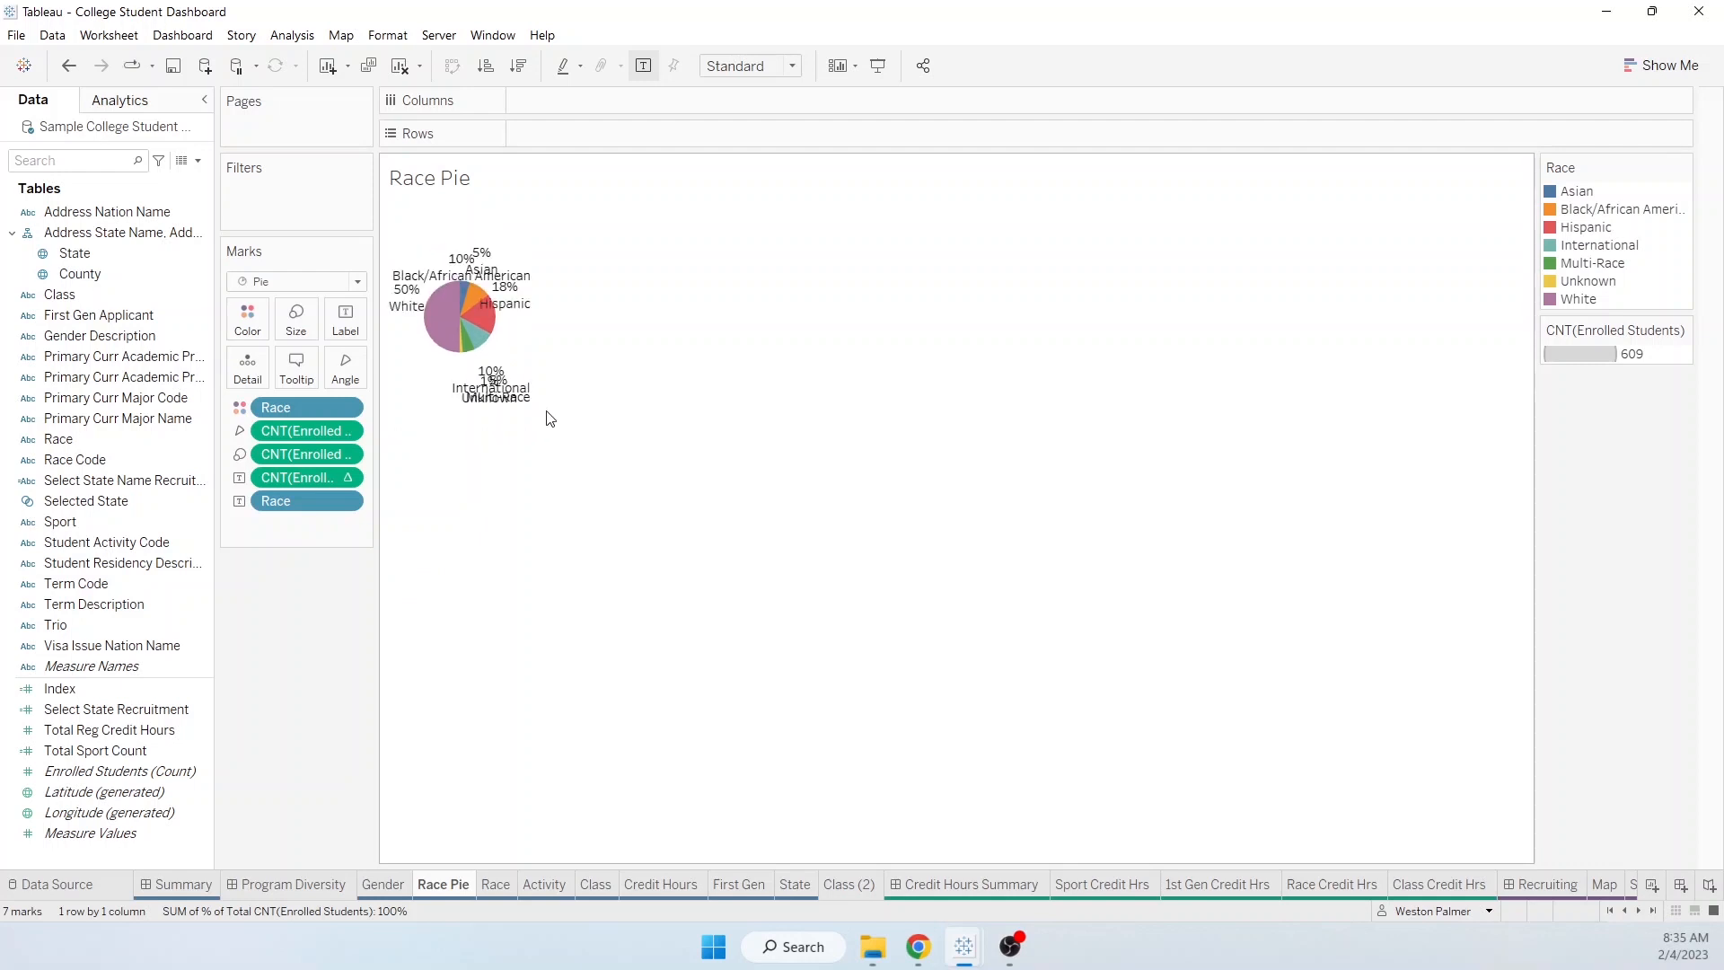
drag(532, 386, 593, 369)
click(537, 422)
click(537, 413)
click(531, 239)
drag(524, 237, 470, 232)
click(516, 220)
click(710, 410)
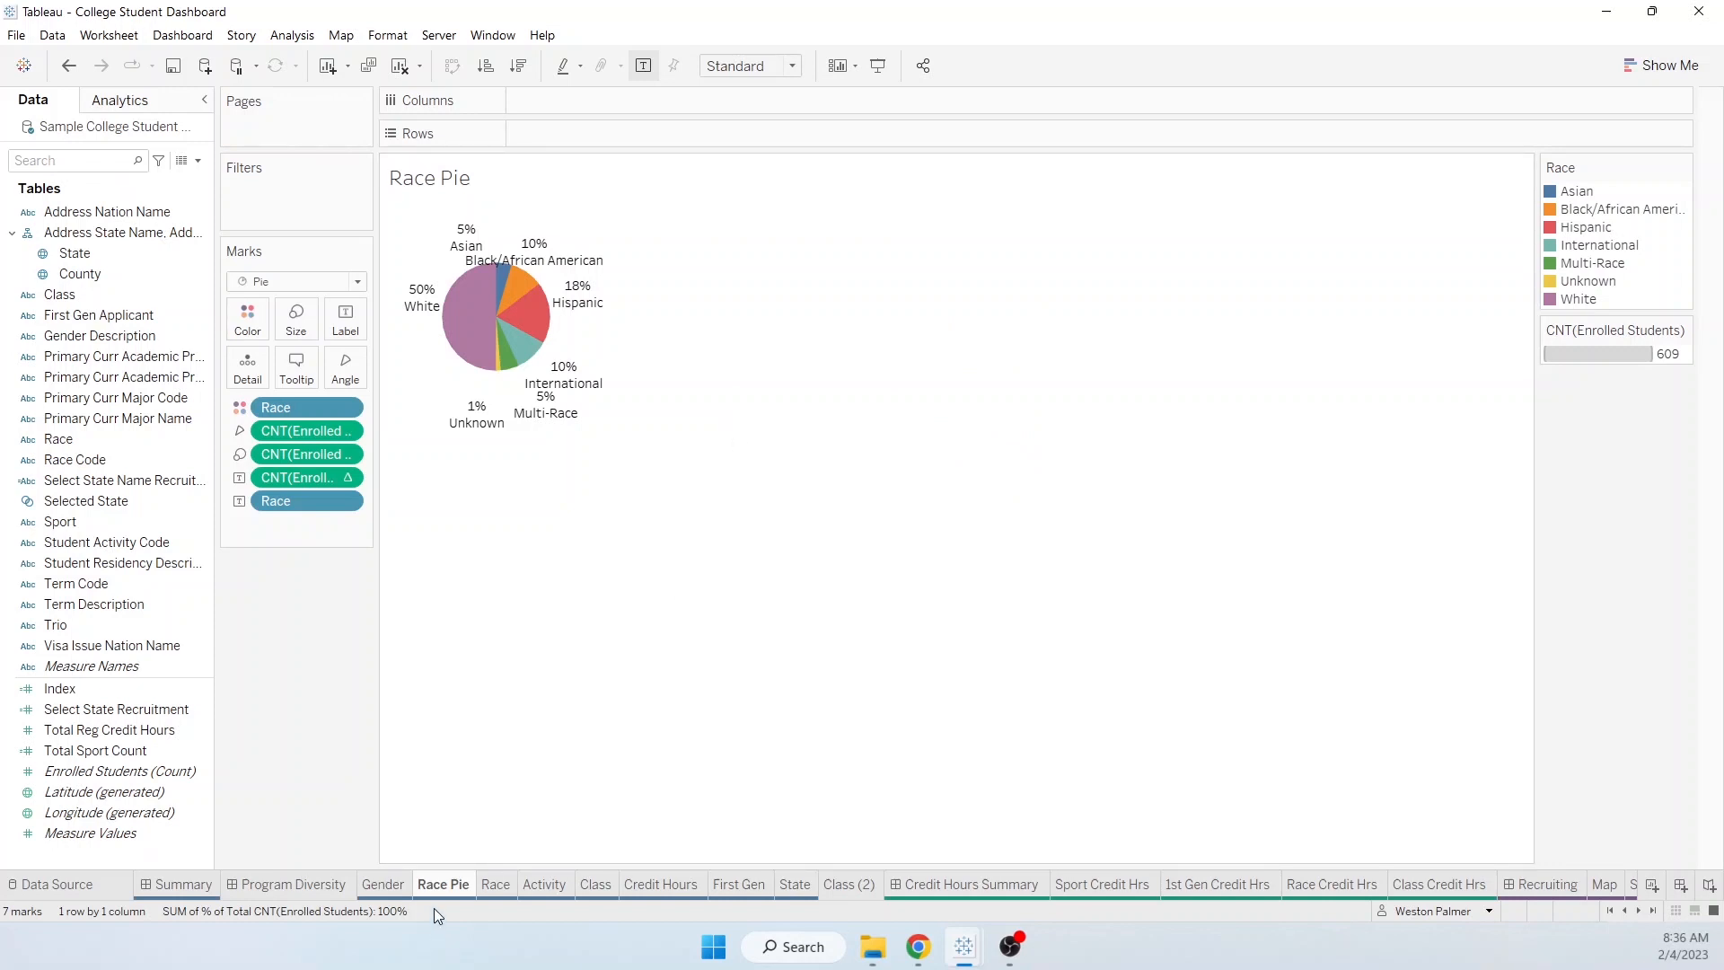
Step: Duplicate the Gender worksheet as First Gen Pie and place the copy directly after Race Pie
right_click(393, 887)
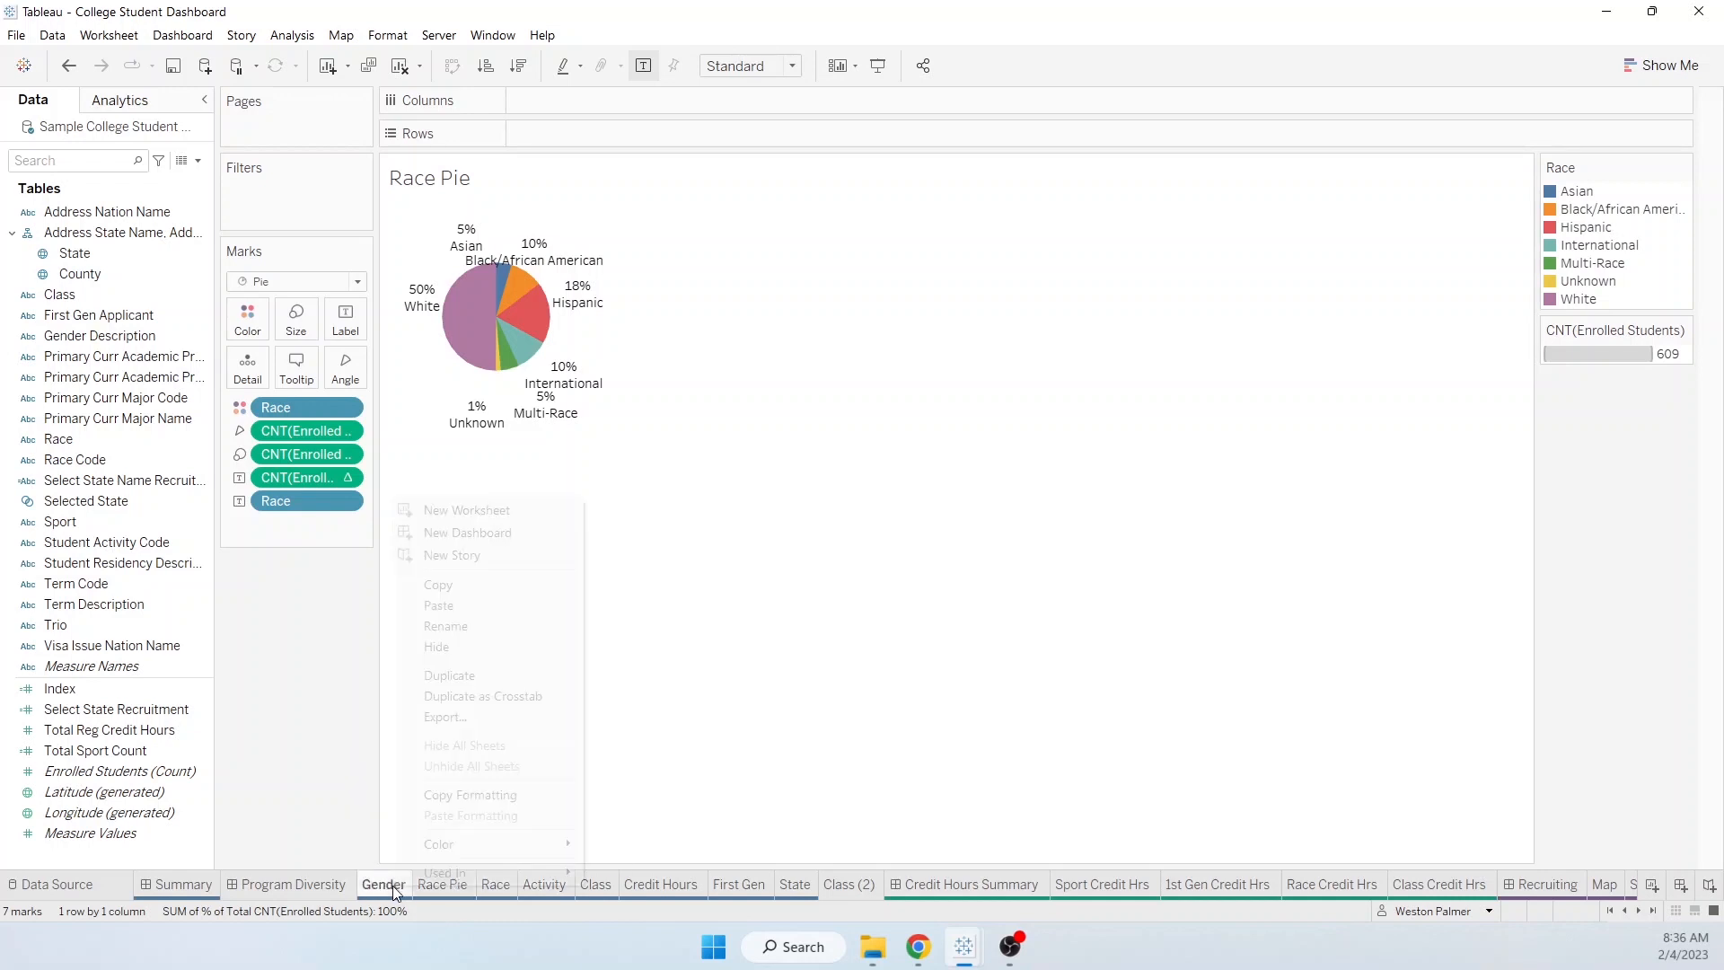
click(450, 676)
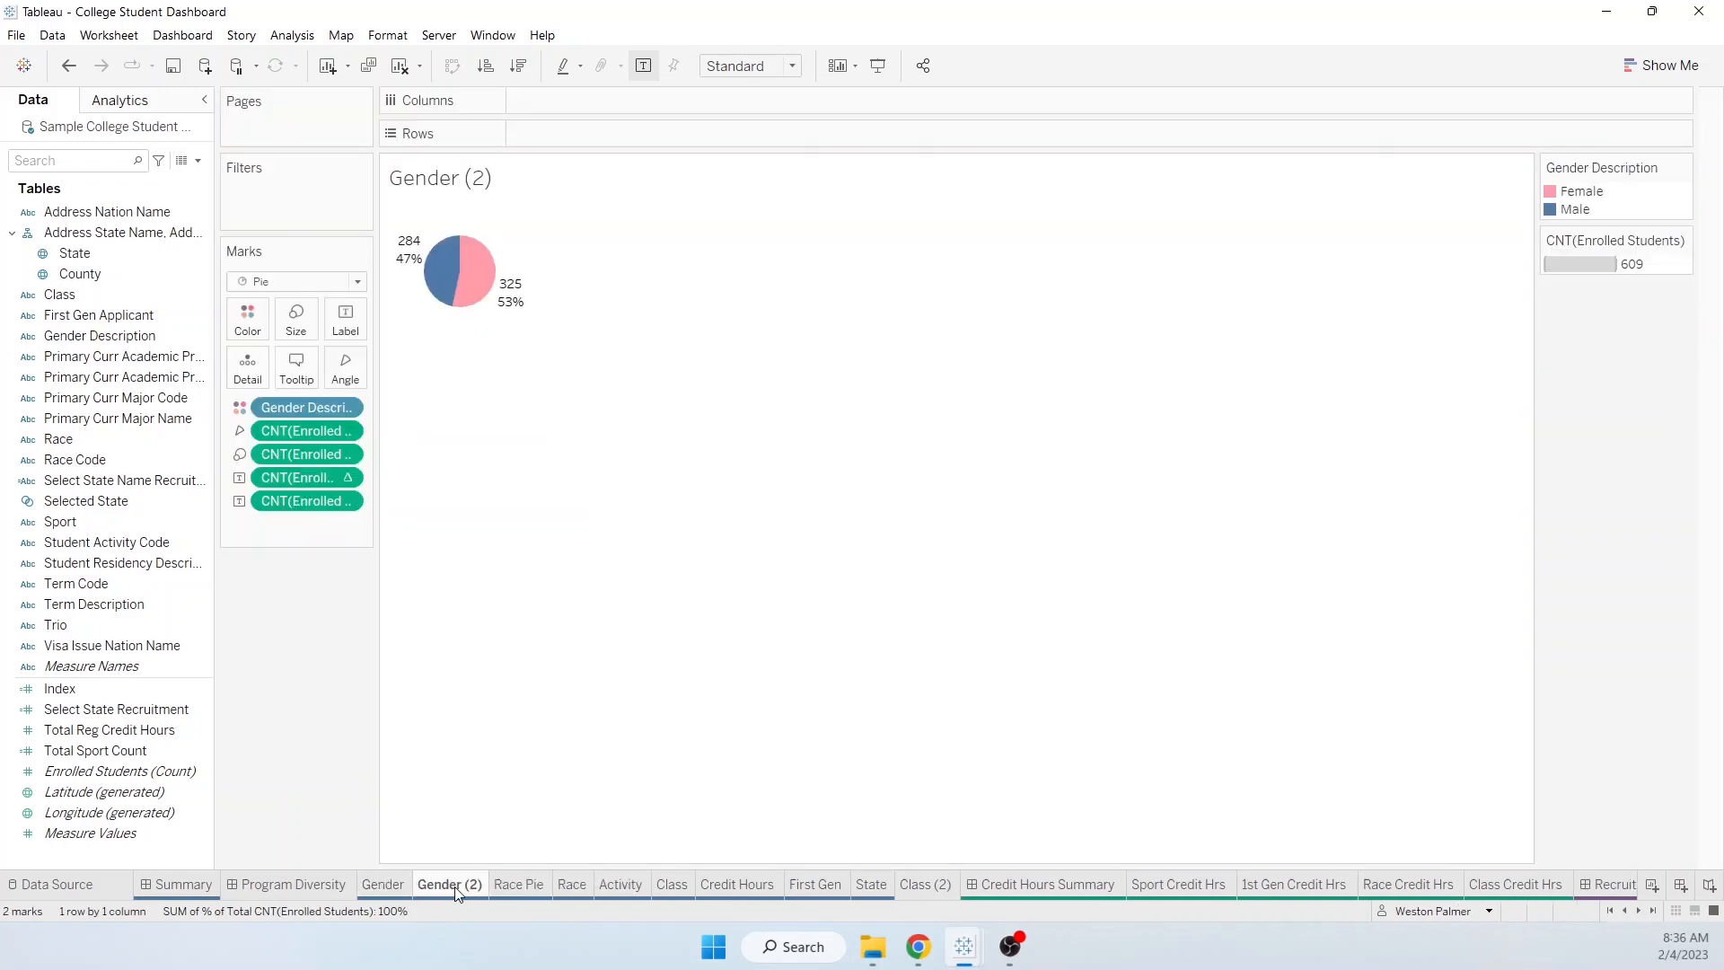
drag(454, 889, 545, 887)
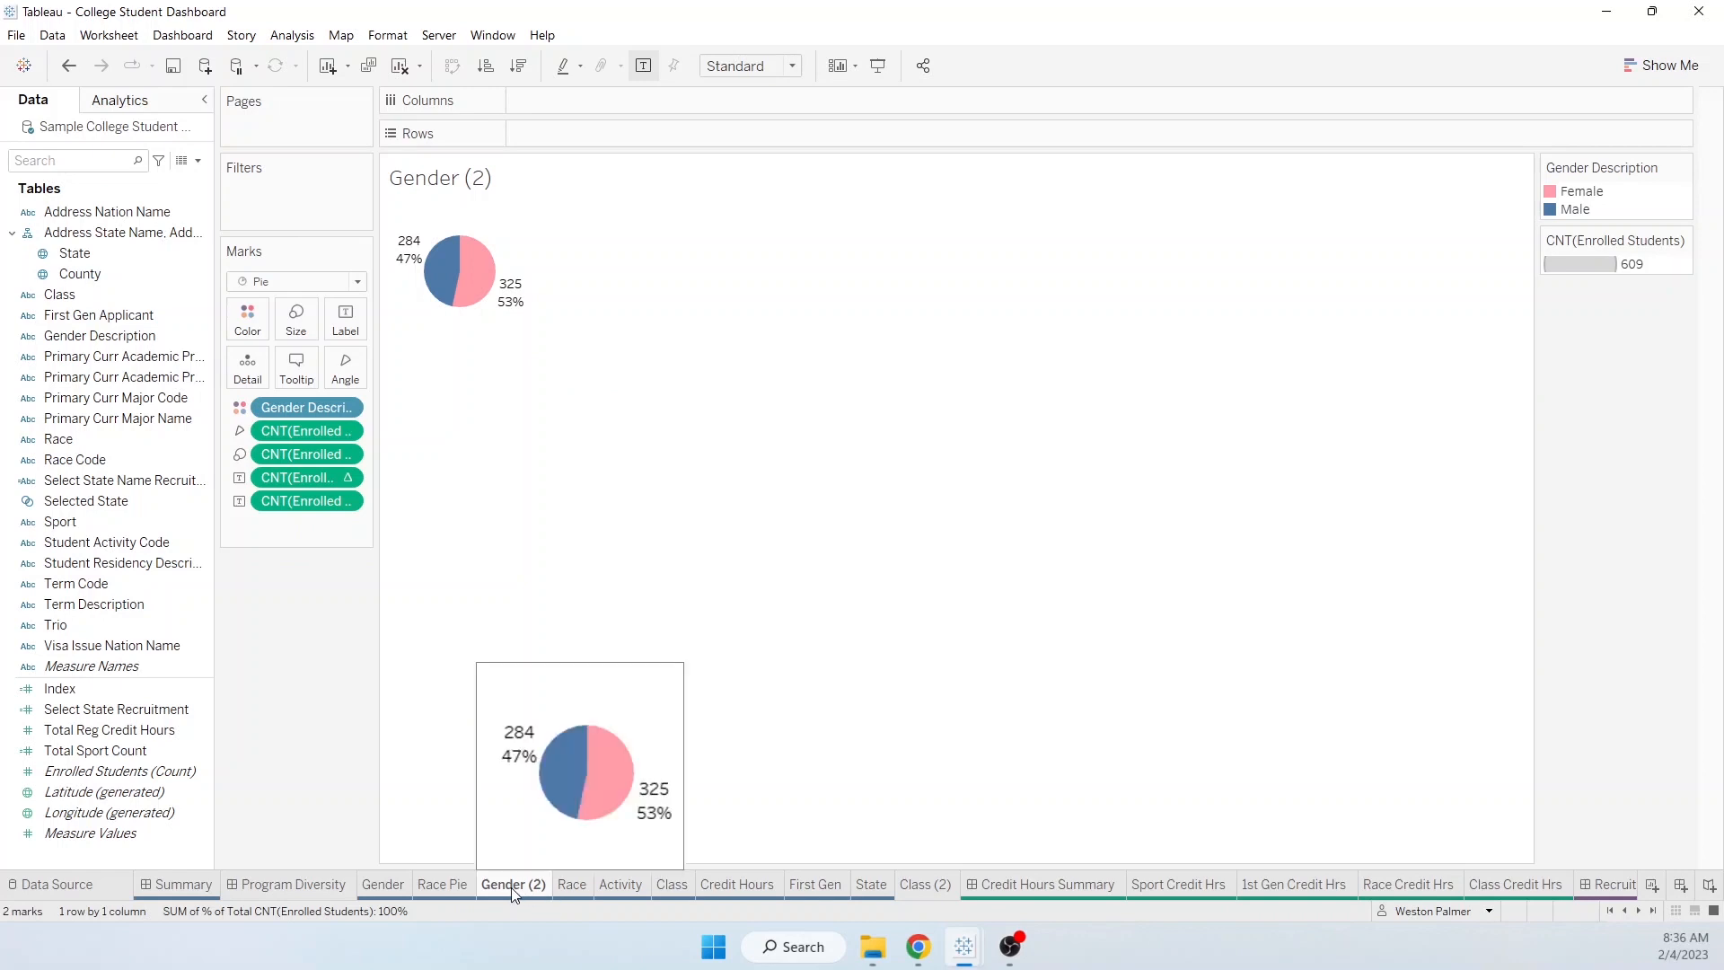
text(First Gen Pie)
key(Return)
Step: Color the First Gen Pie chart by First Gen Applicant, and replace the enrolled-student count label with a First Gen Applicant label
click(85, 319)
drag(86, 321, 283, 406)
drag(84, 325, 300, 500)
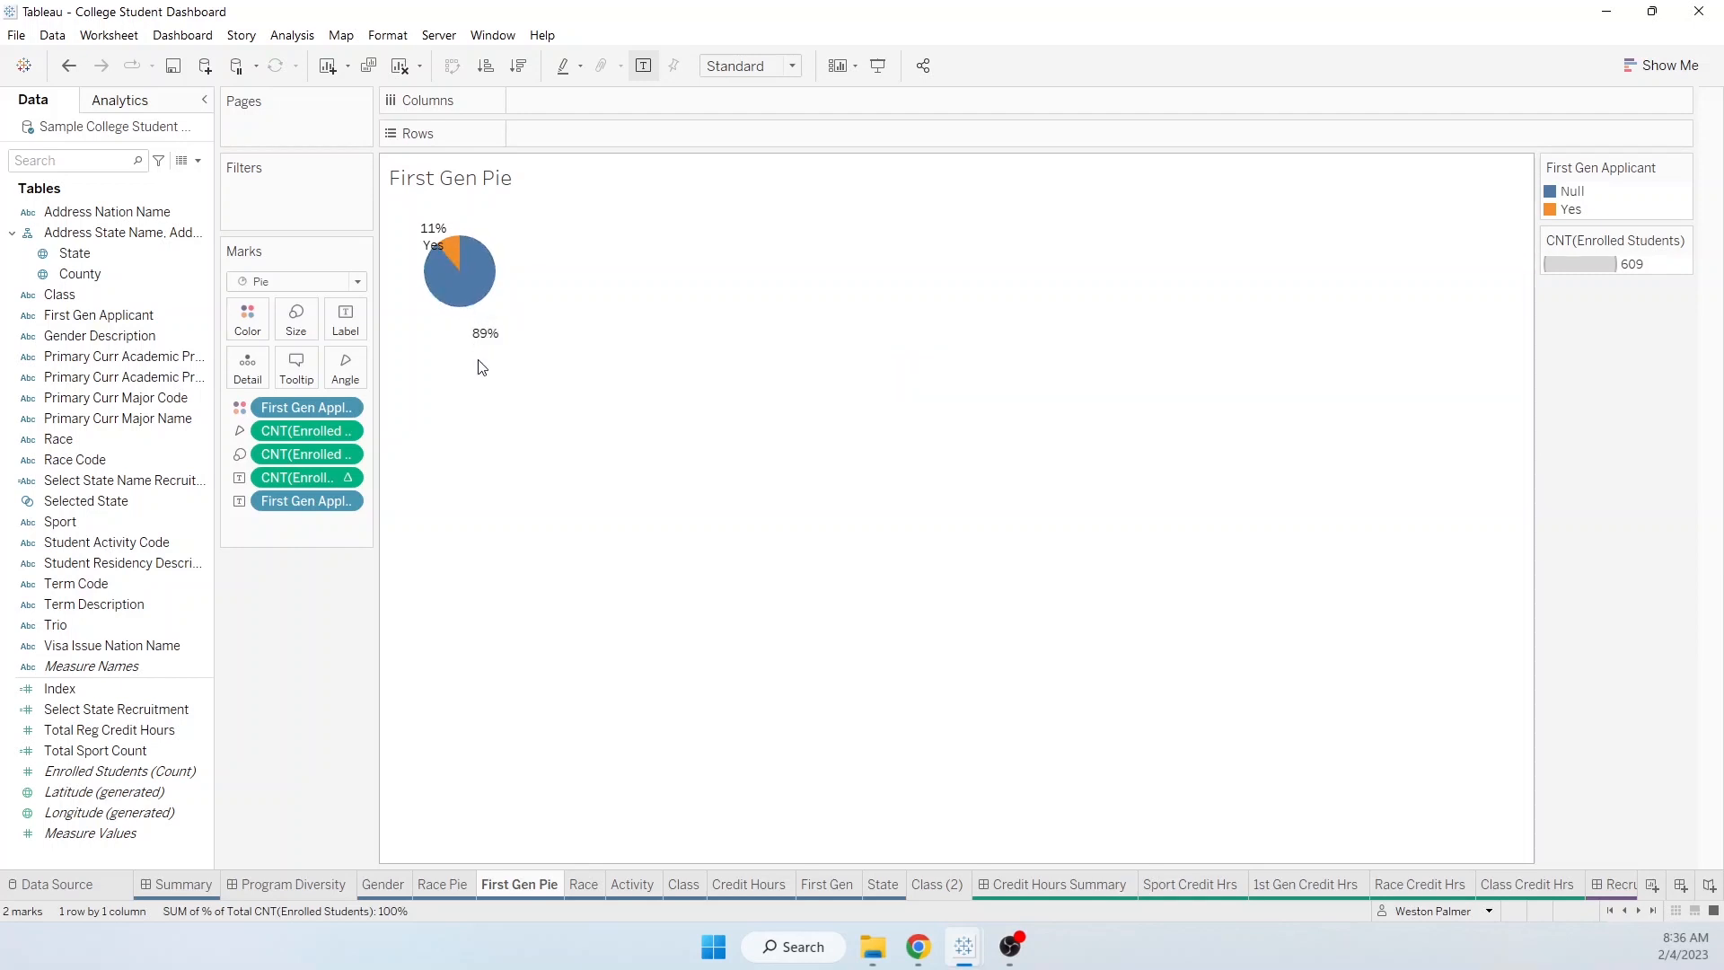
Step: Set the First Gen Applicant aliases so that Null reads Other and Yes reads First Gen
right_click(350, 503)
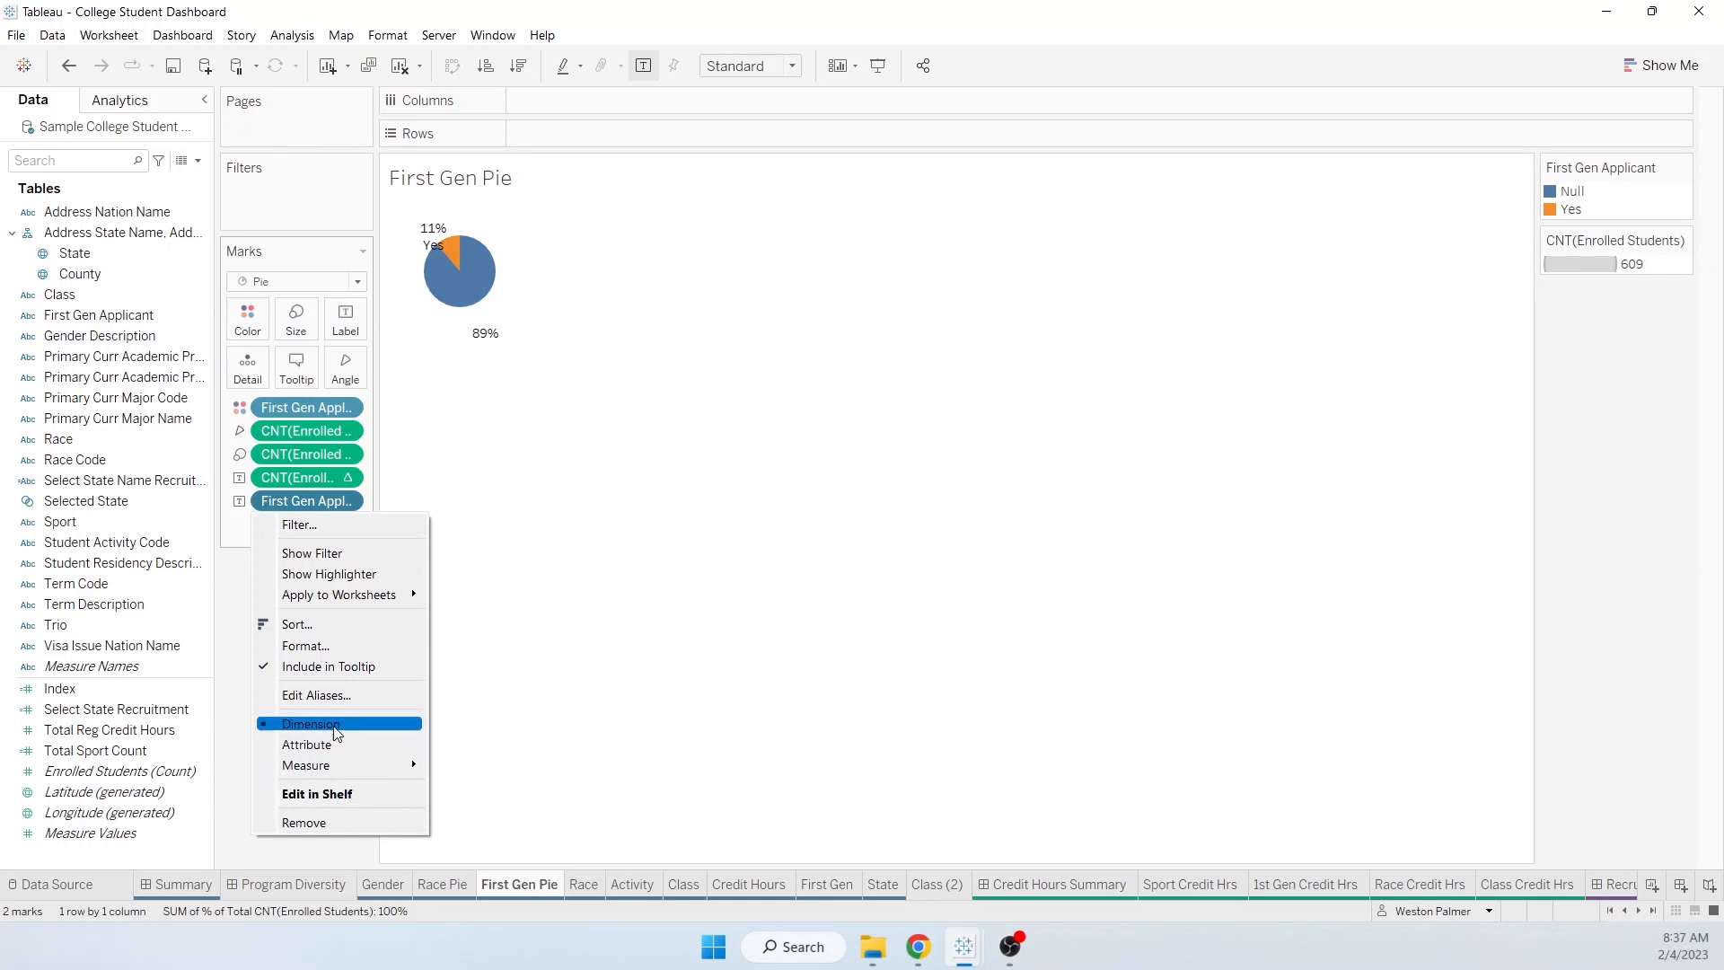
click(339, 695)
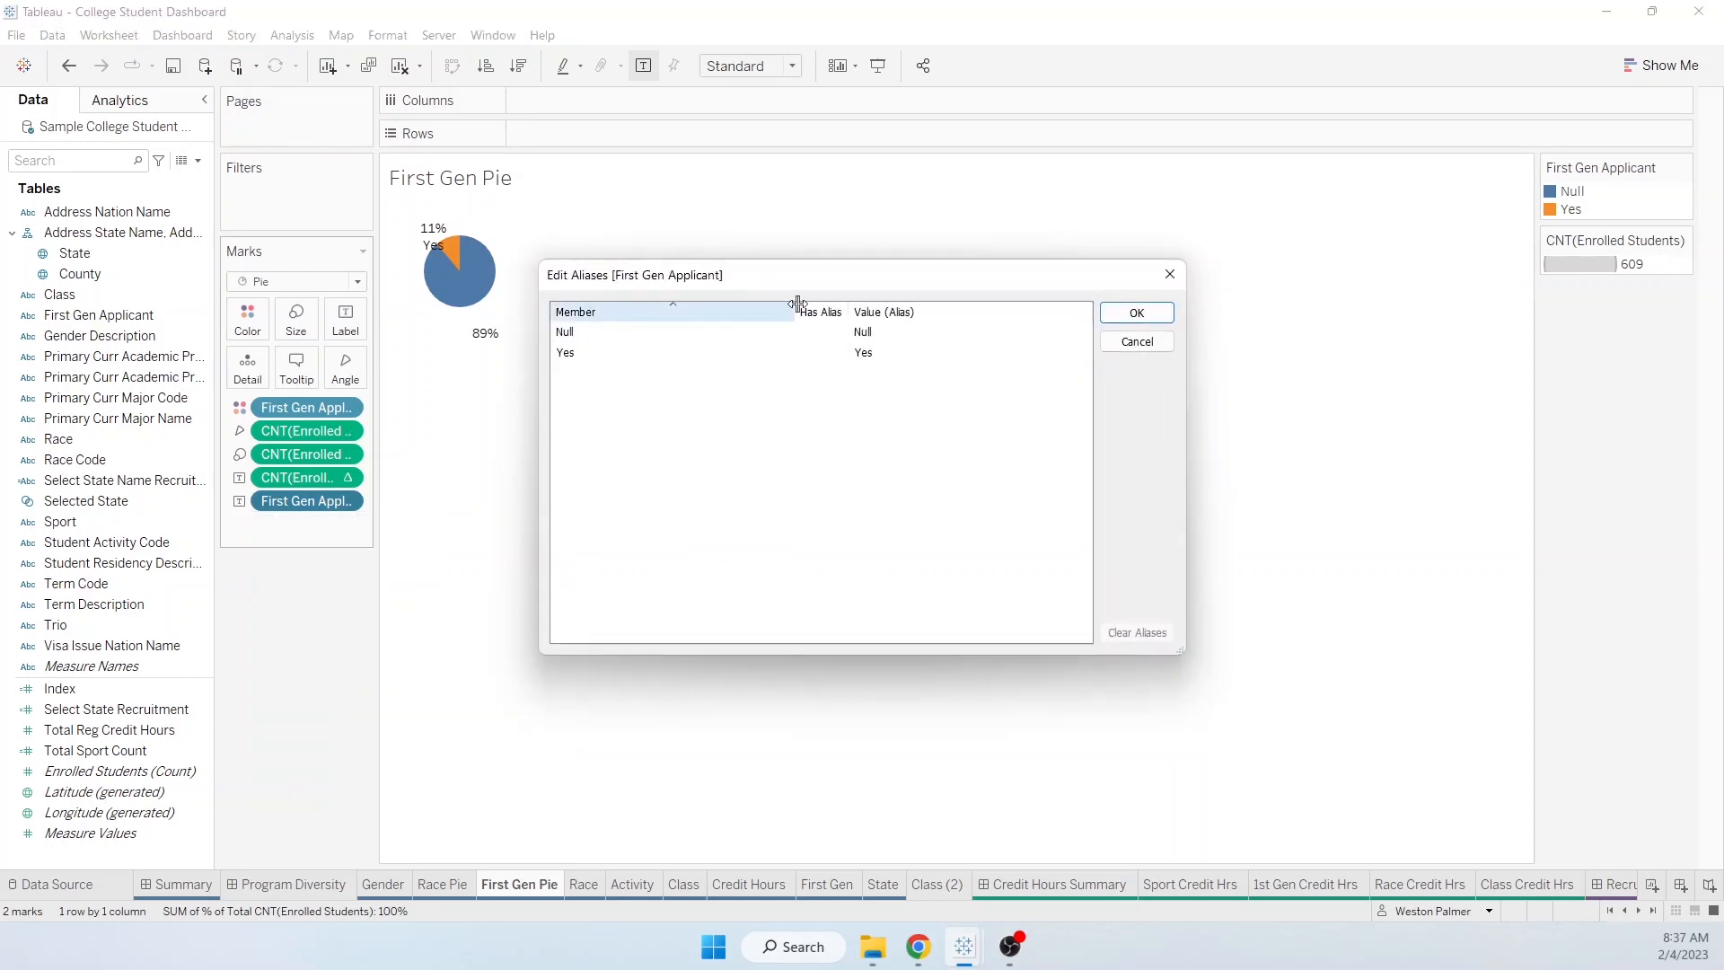
double_click(864, 333)
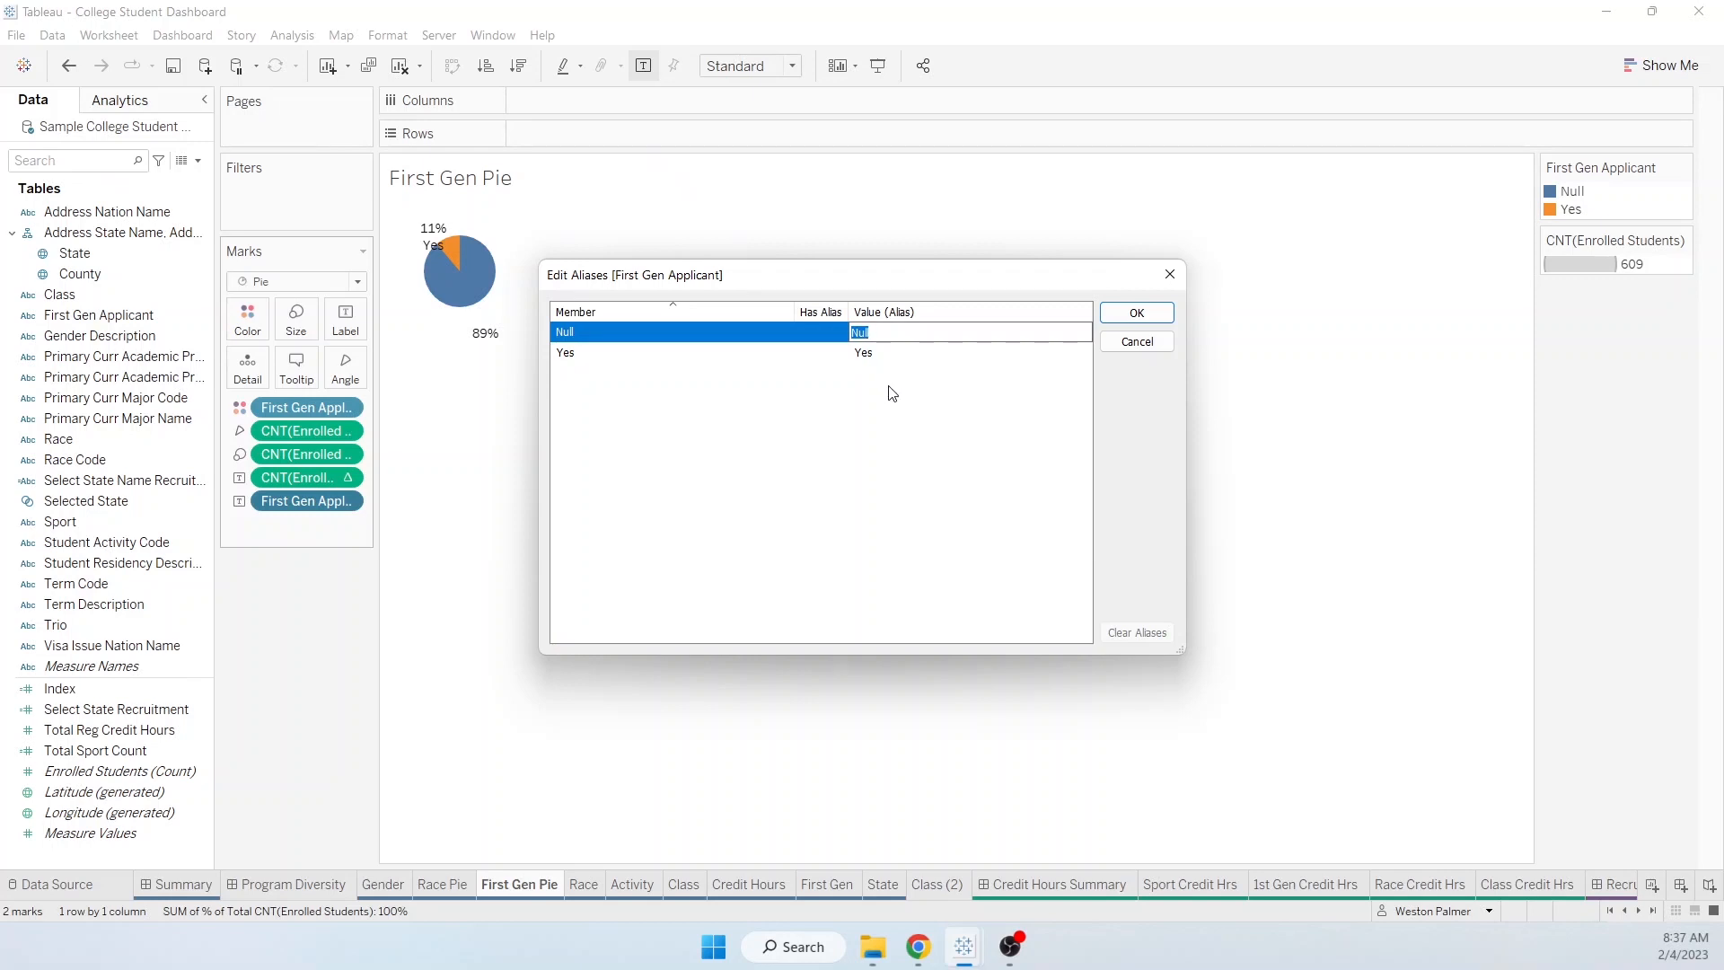
click(887, 353)
text(First Gen)
click(871, 334)
text(Other)
click(1123, 316)
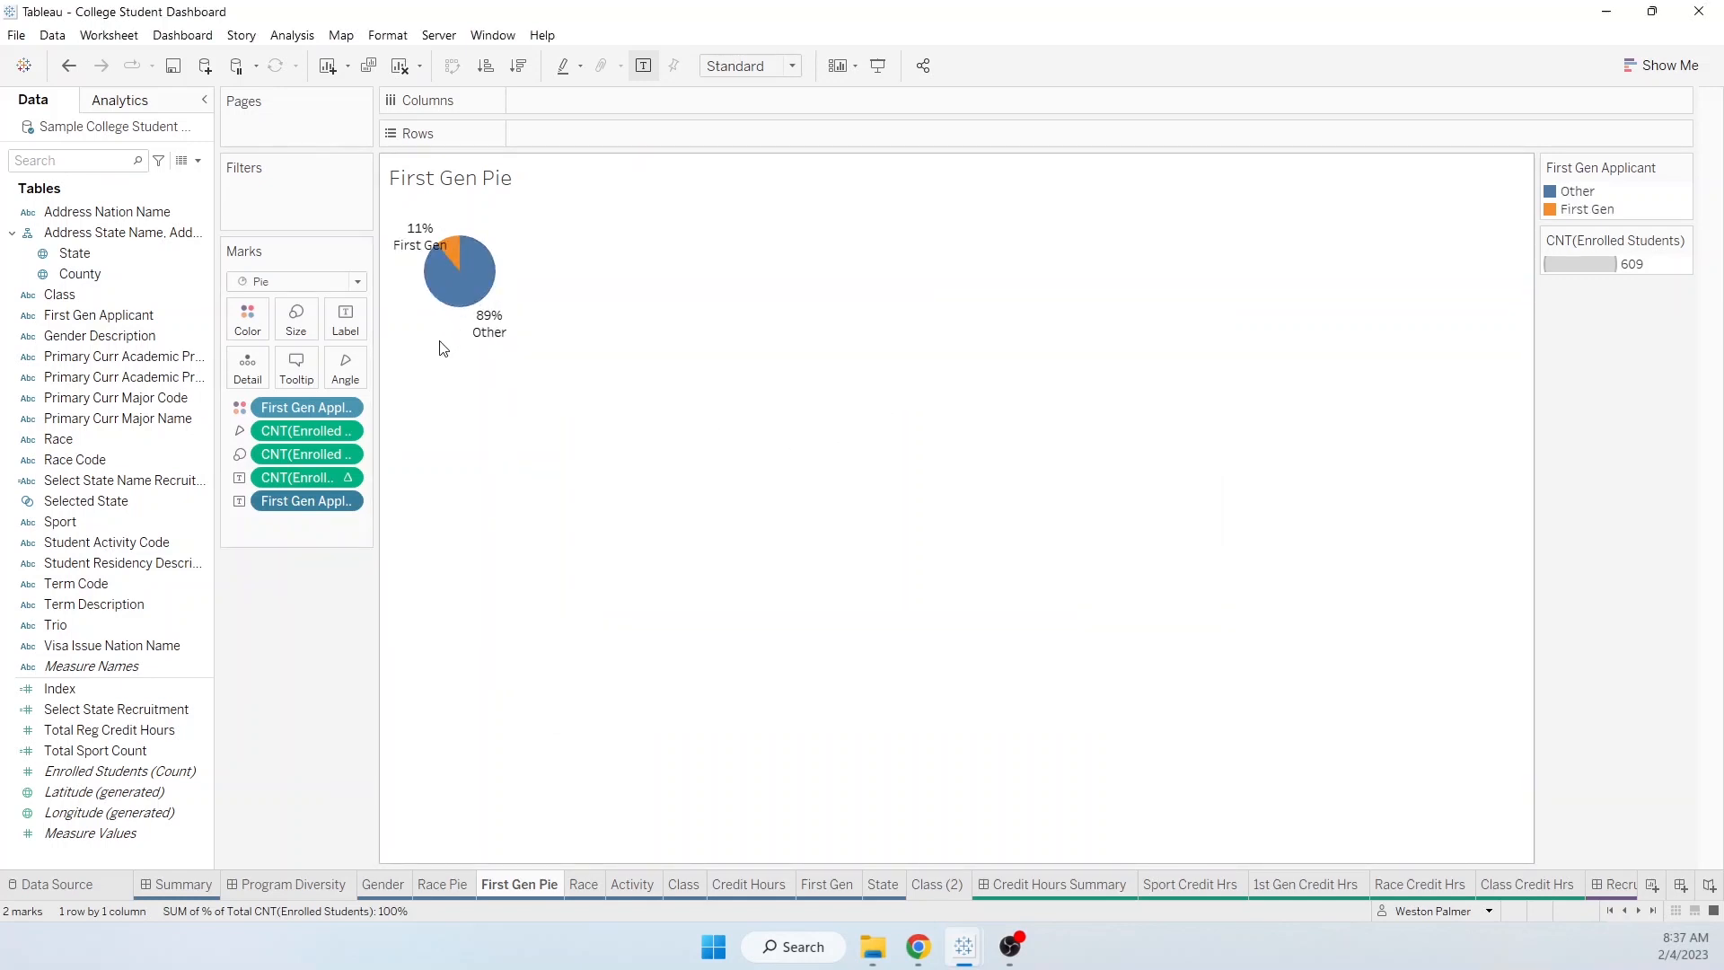
Step: Enlarge the First Gen Pie chart area in height and width to give its labels more room
drag(434, 343, 423, 439)
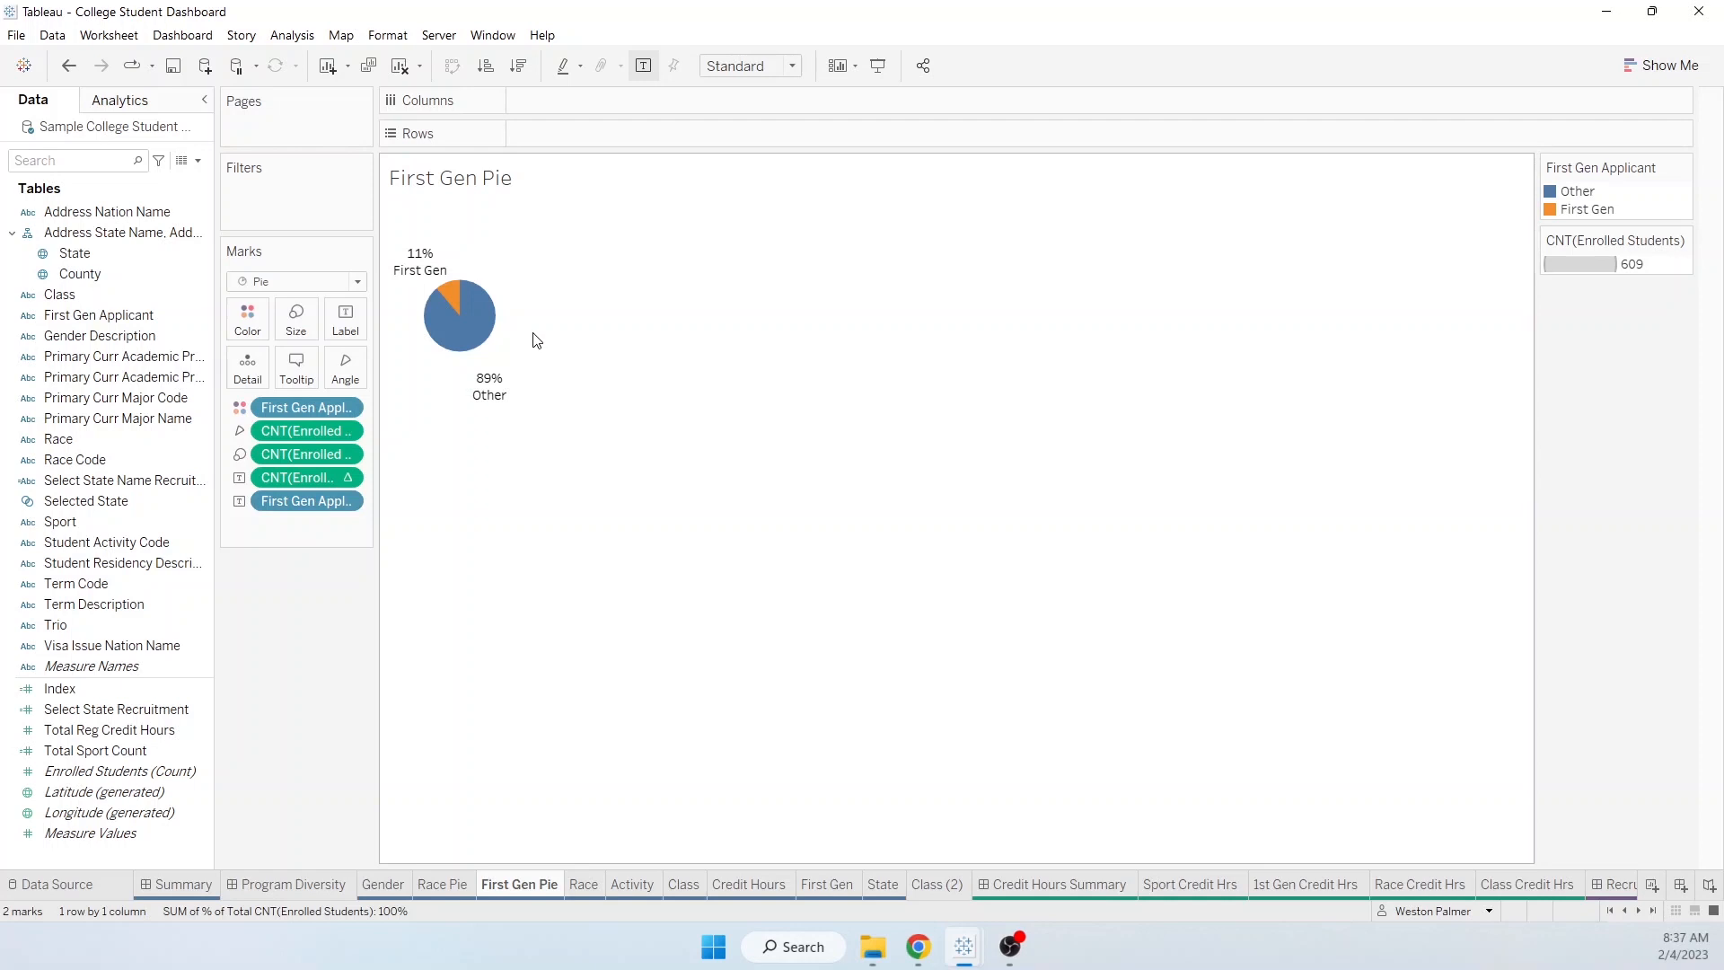
drag(531, 332, 589, 347)
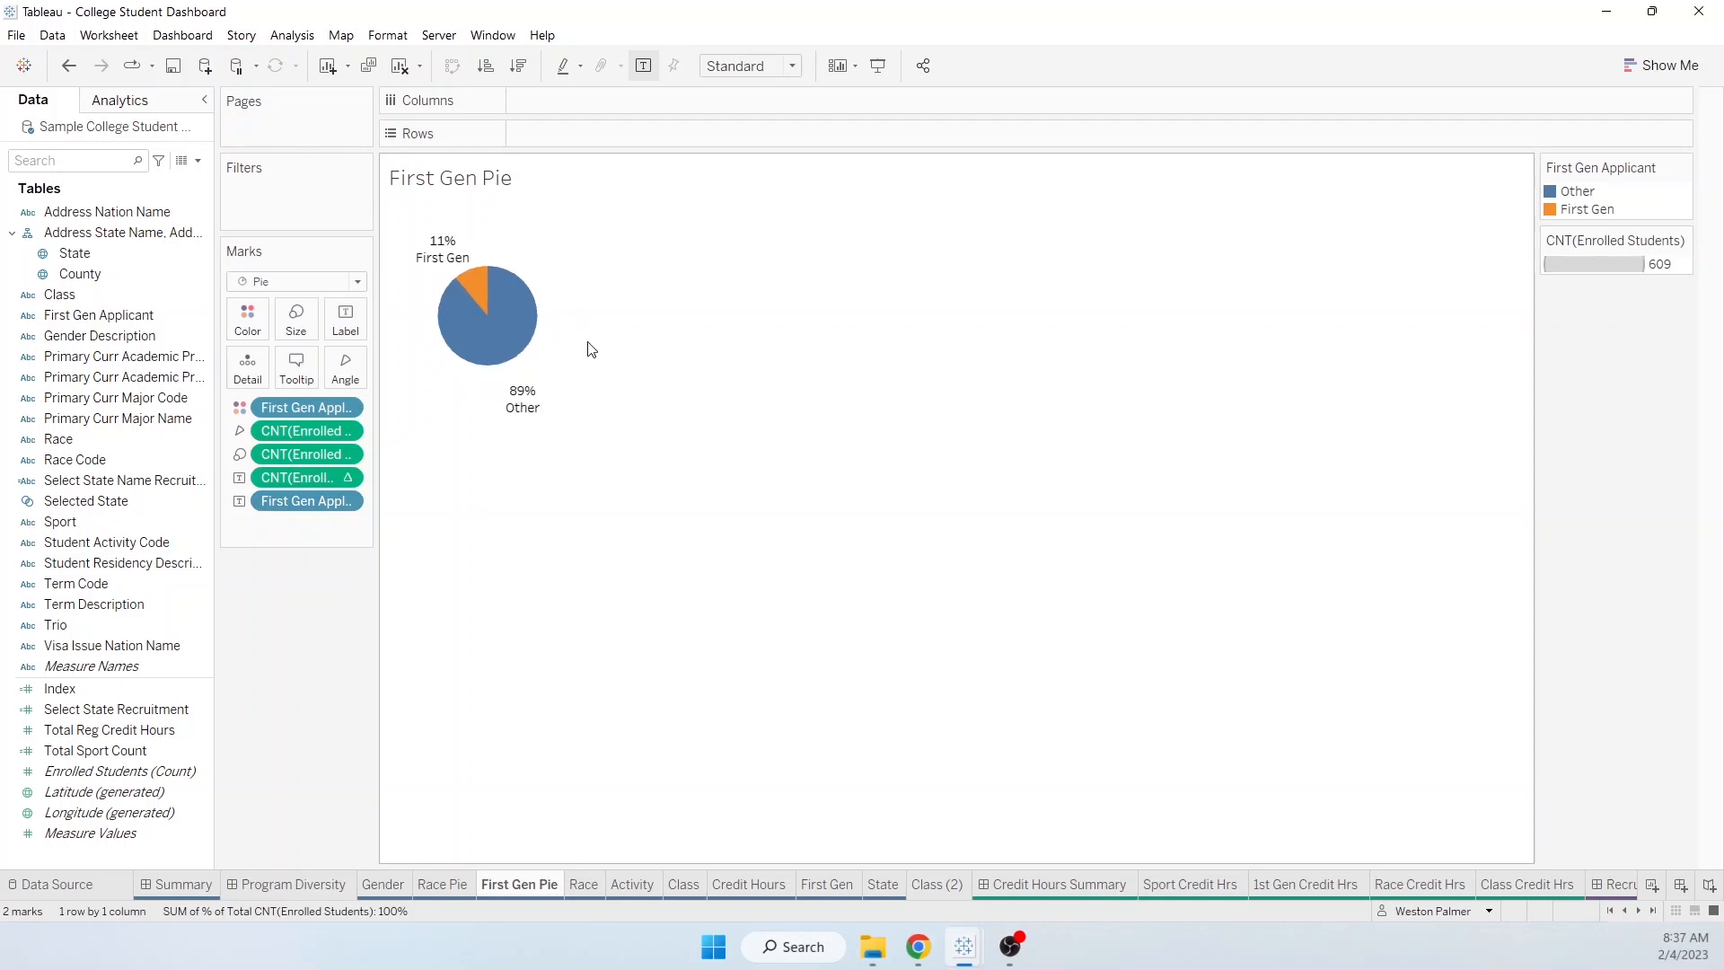
Step: Remove the Gender chart's color and size legends from the Program Diversity dashboard
click(324, 885)
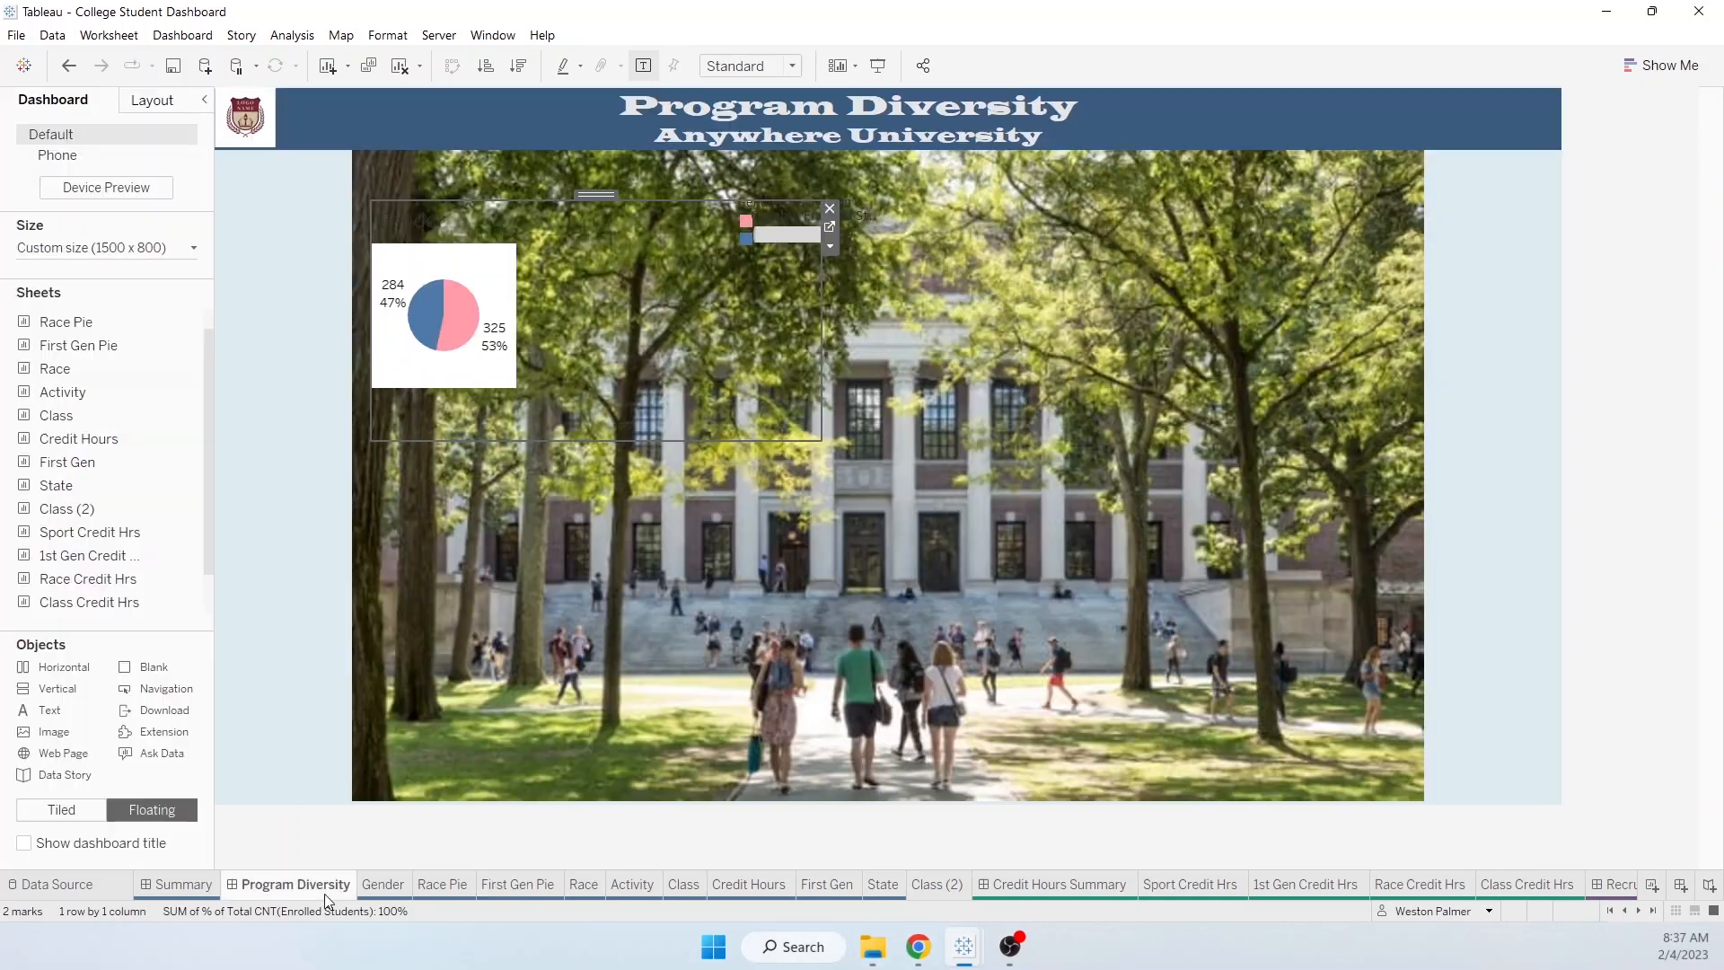
click(784, 210)
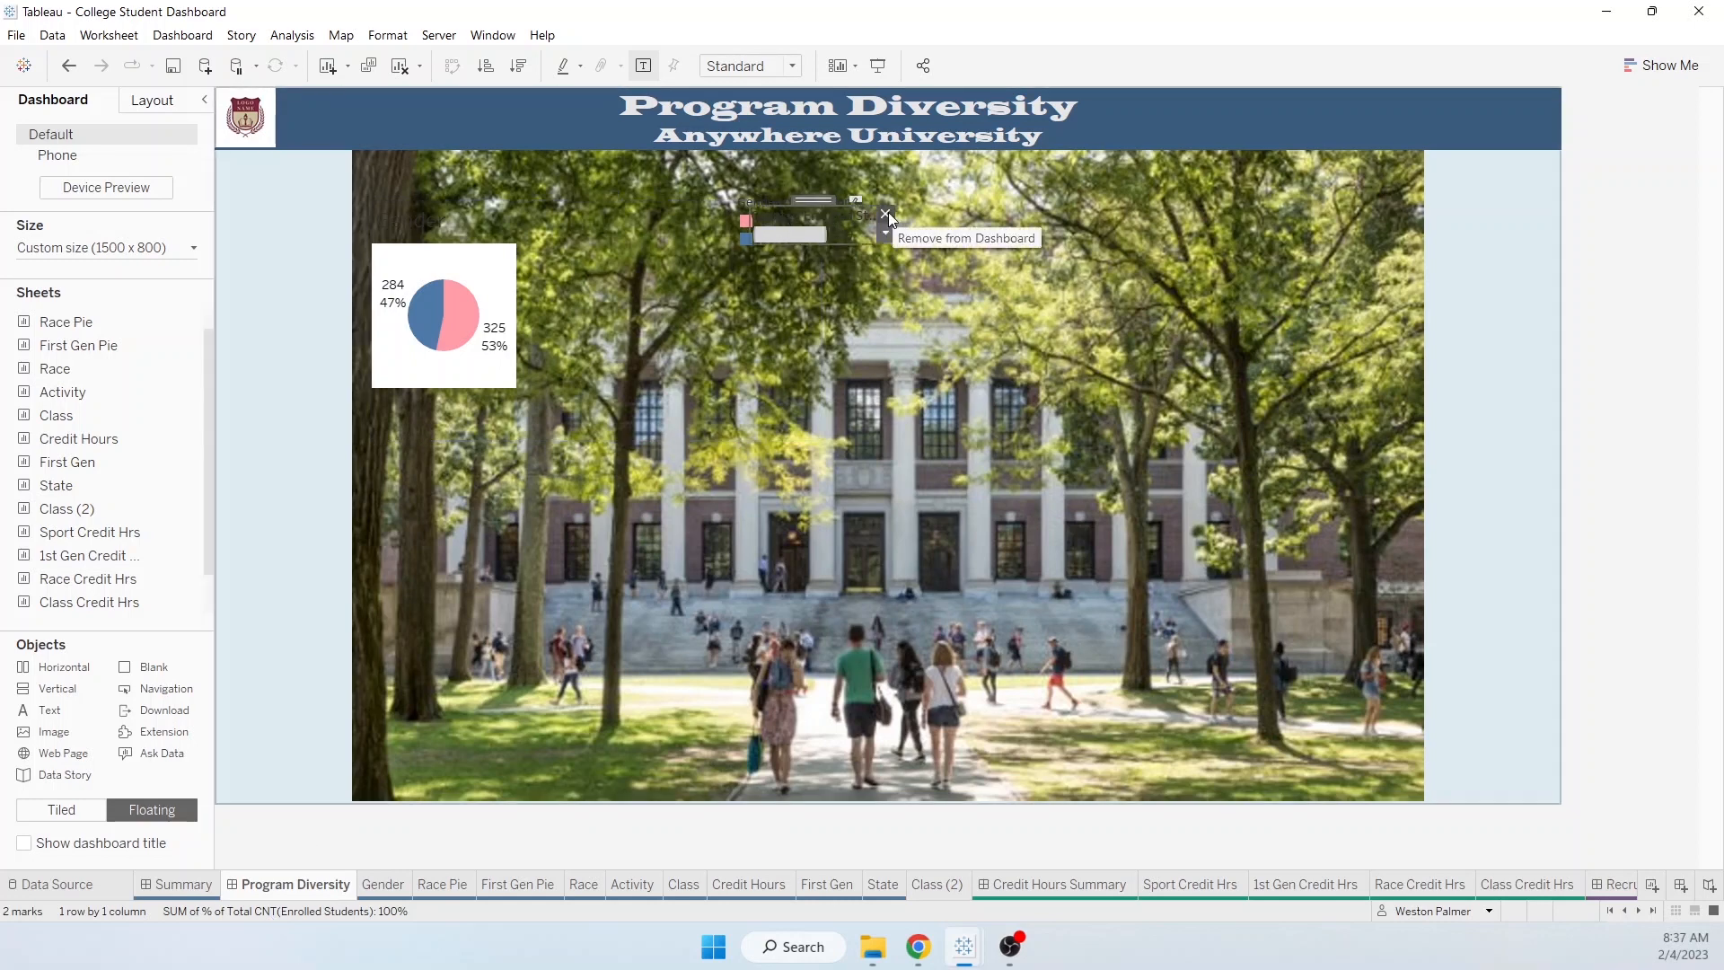
click(769, 223)
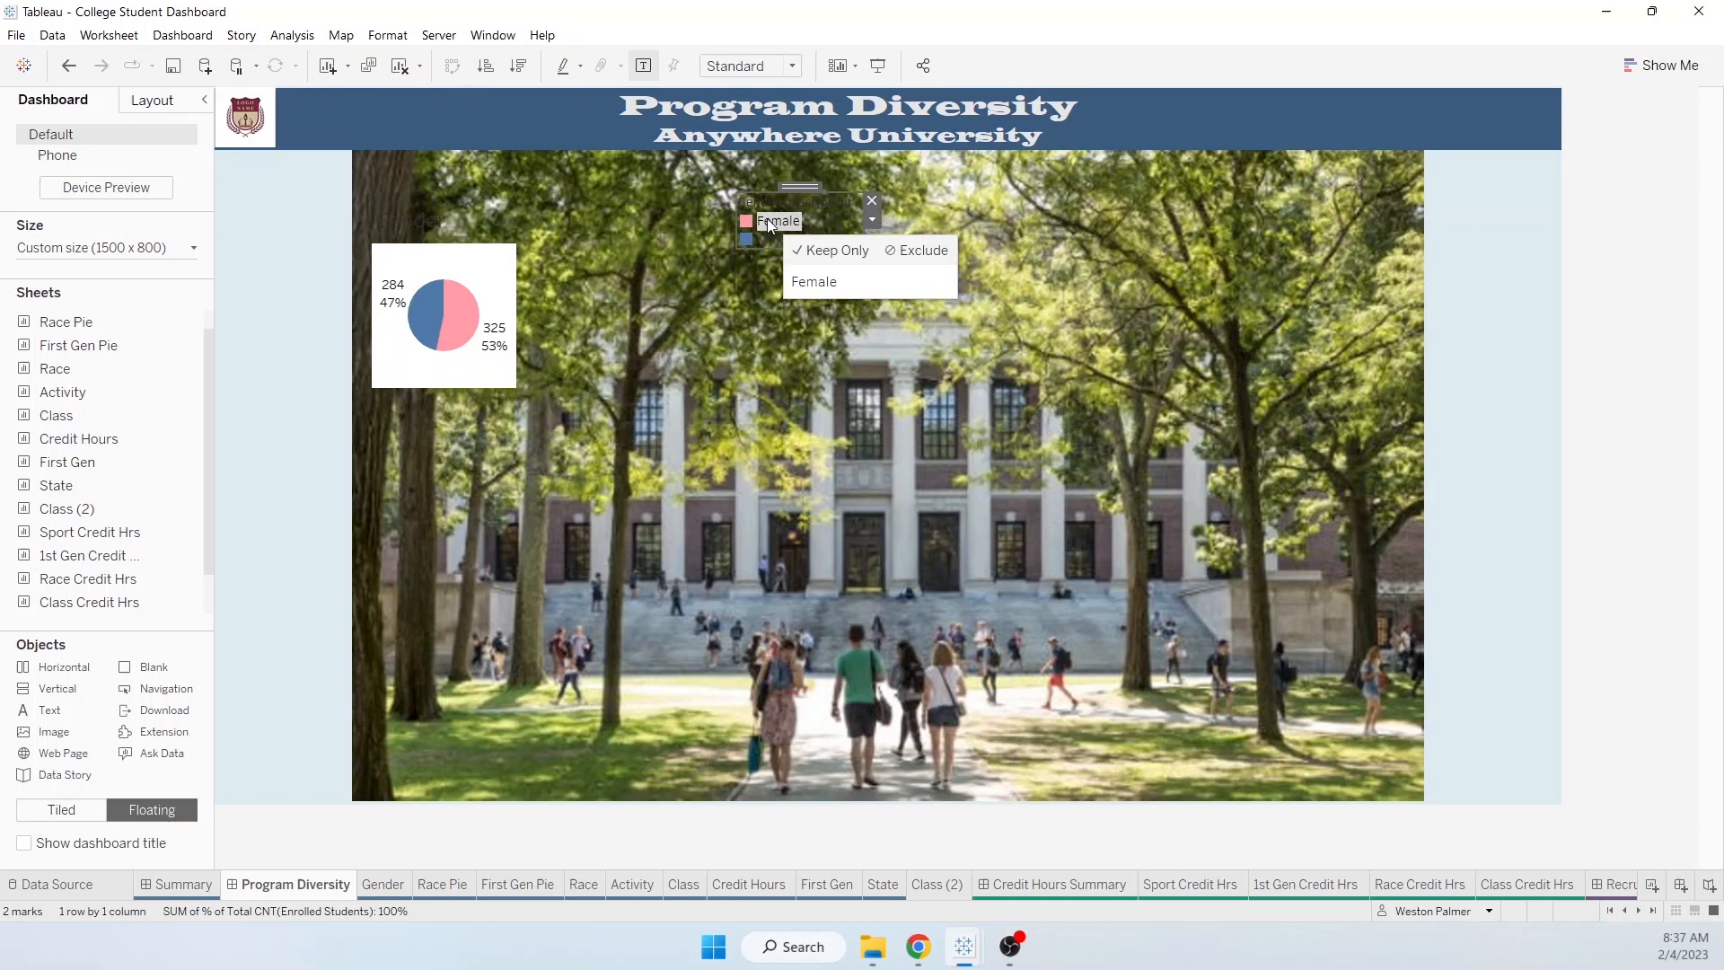
click(872, 200)
Step: Fit the floating Gender chart to Entire View and narrow its container from the right side
click(498, 385)
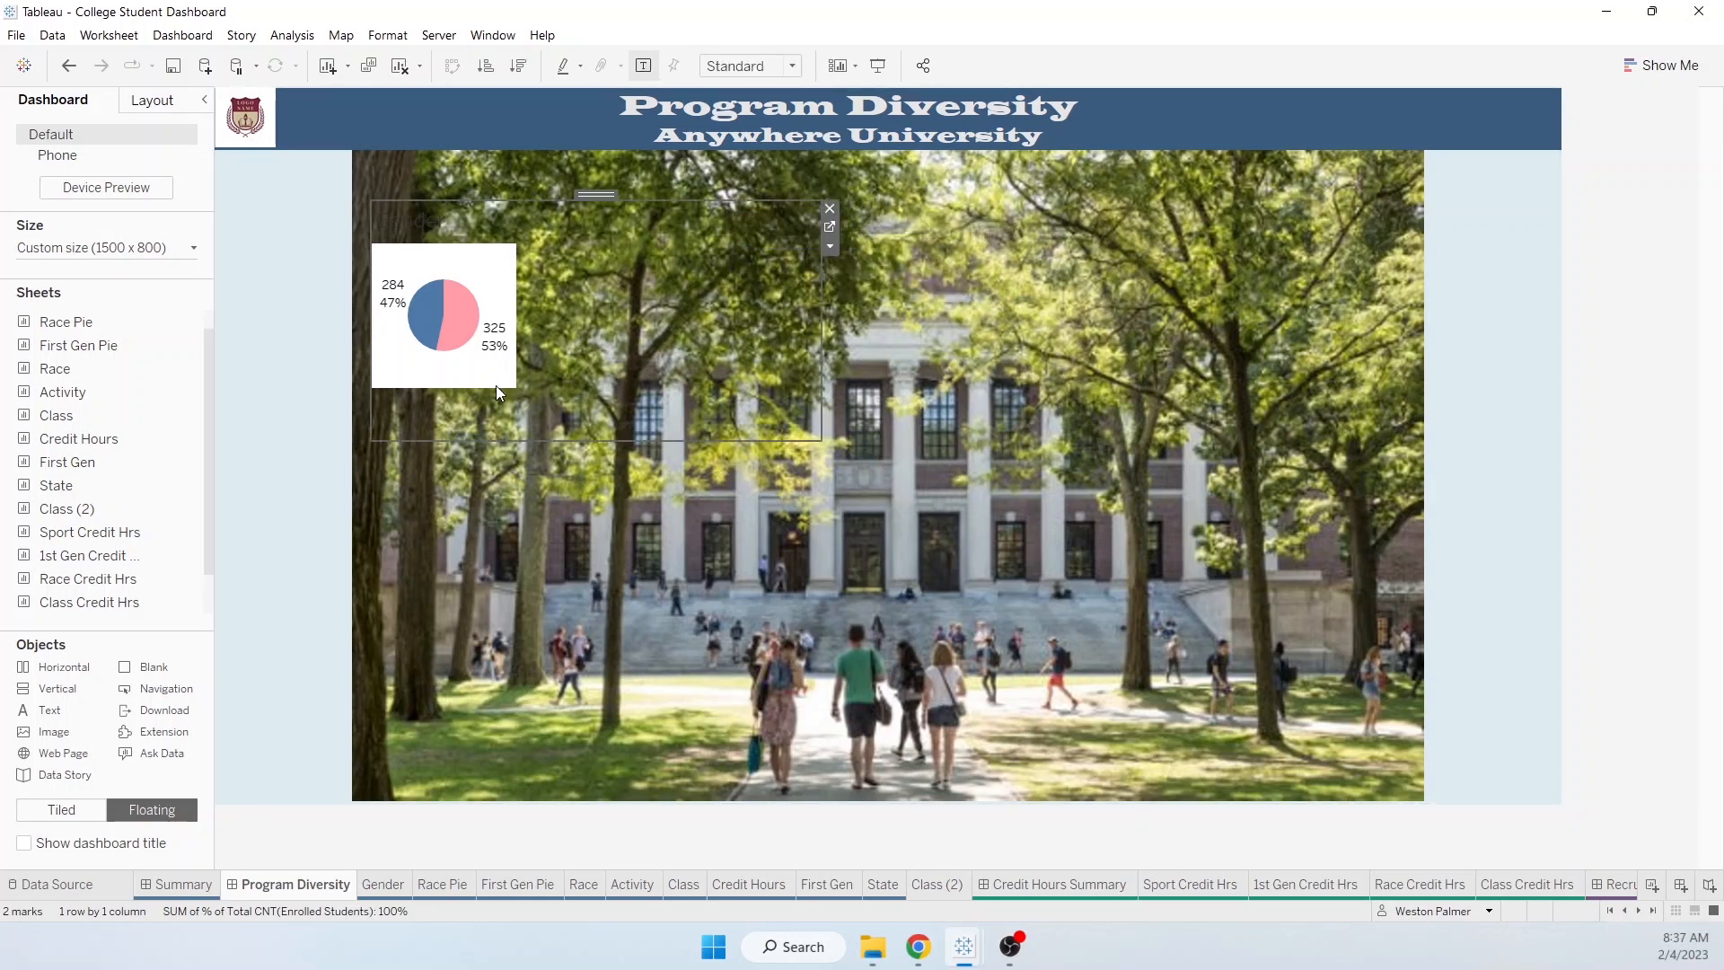
click(830, 246)
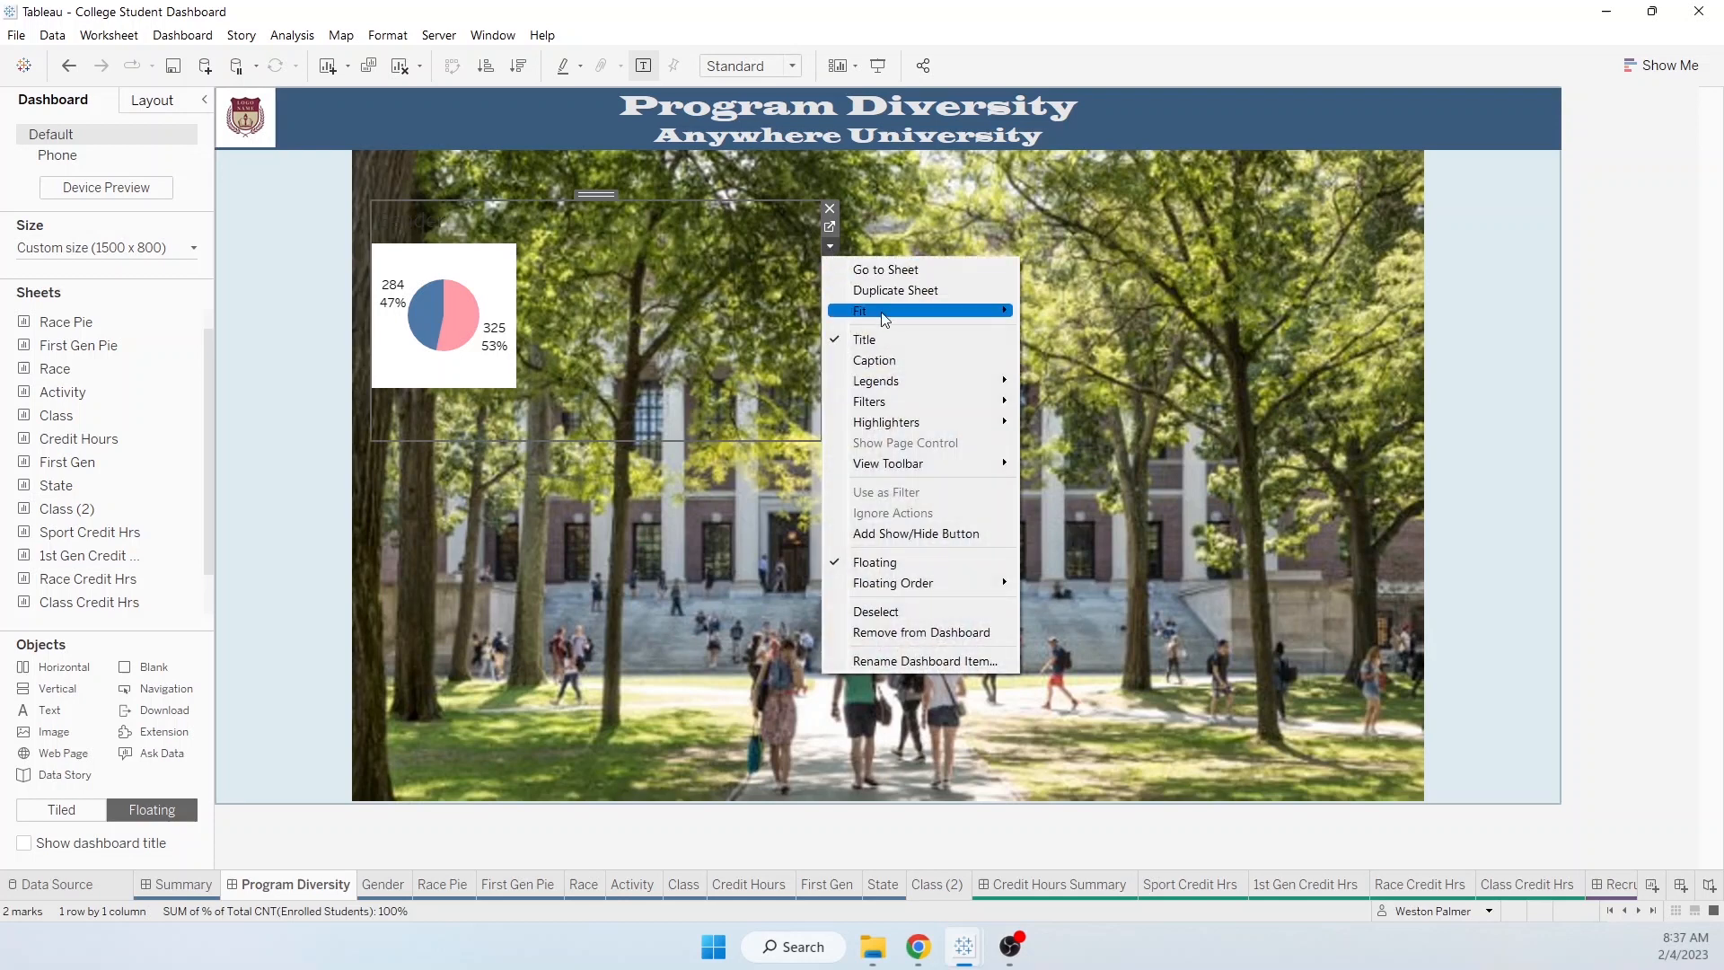
mouse_move(887, 313)
click(1102, 374)
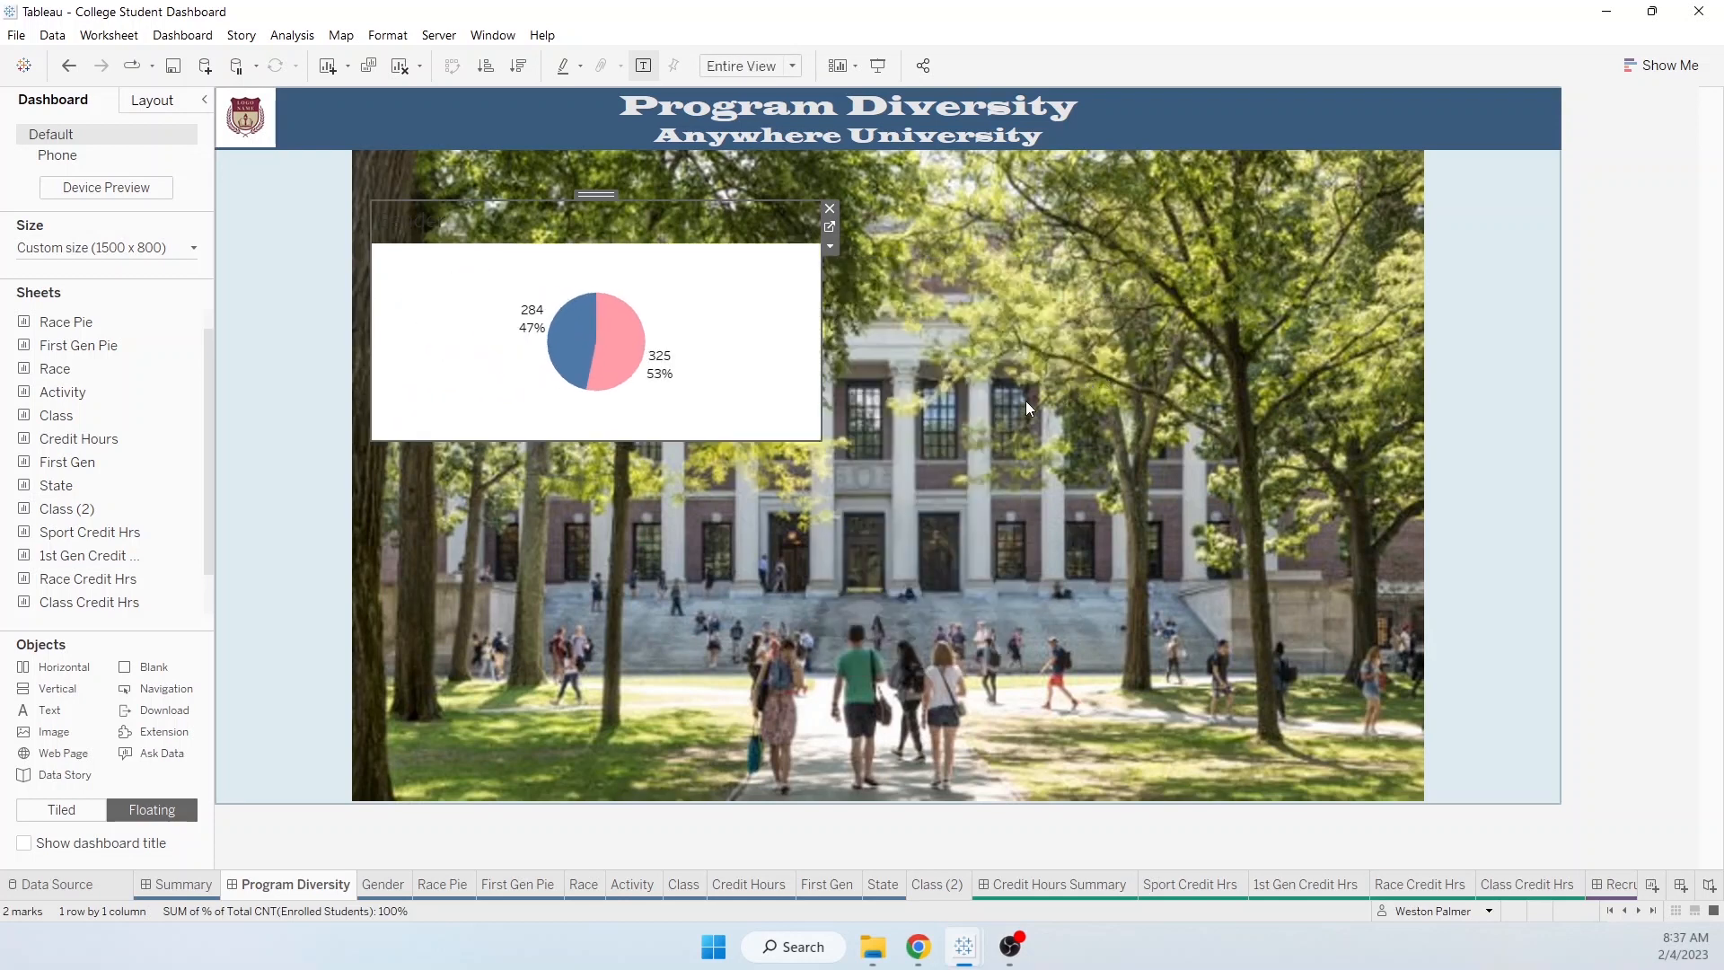
drag(822, 358, 665, 347)
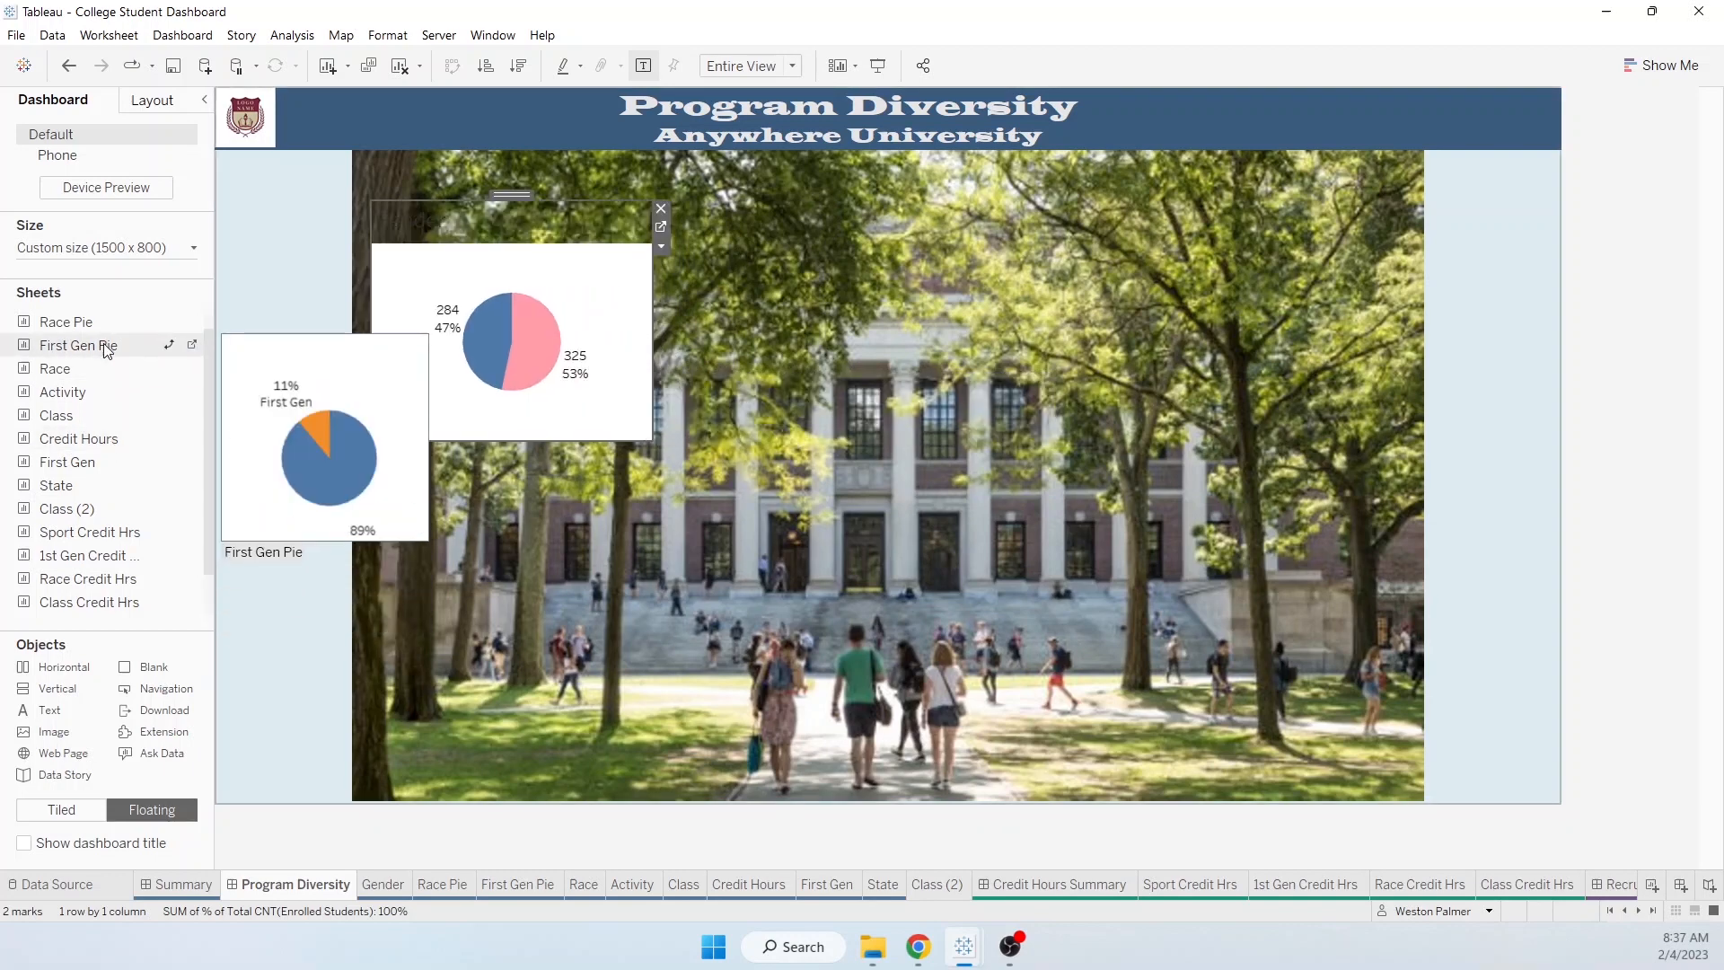
Step: Add the First Gen Pie sheet as a floating chart to the right of the Gender chart and open its fit options
drag(86, 351, 892, 235)
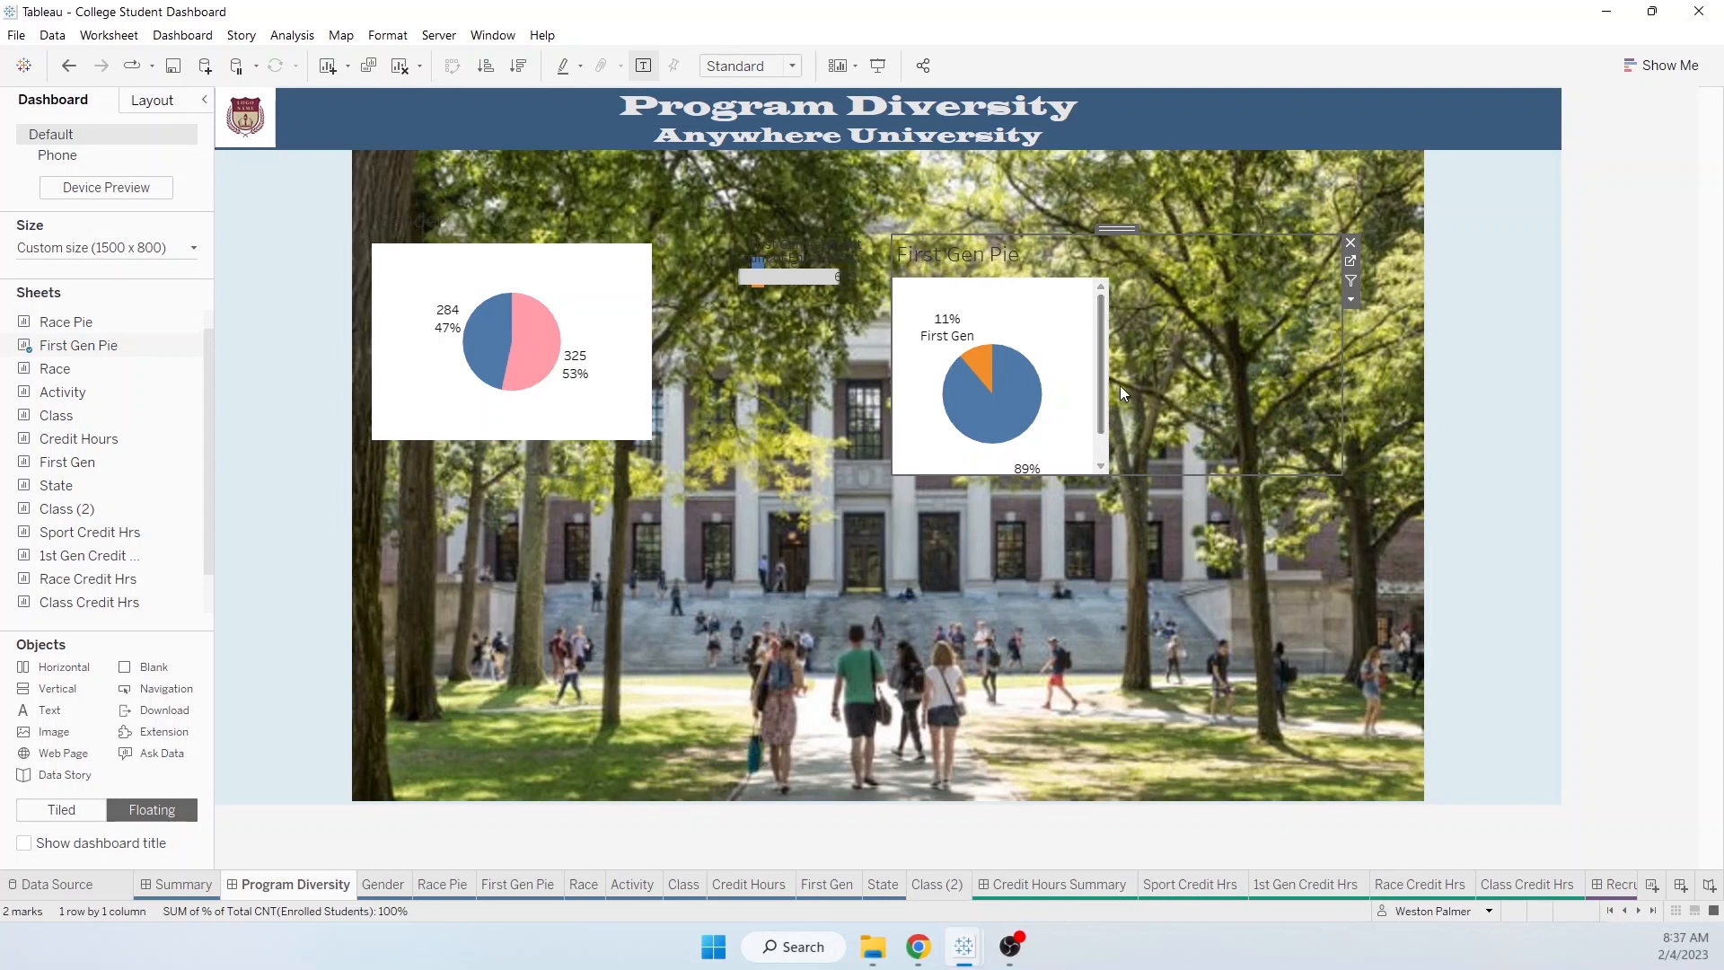
click(1350, 299)
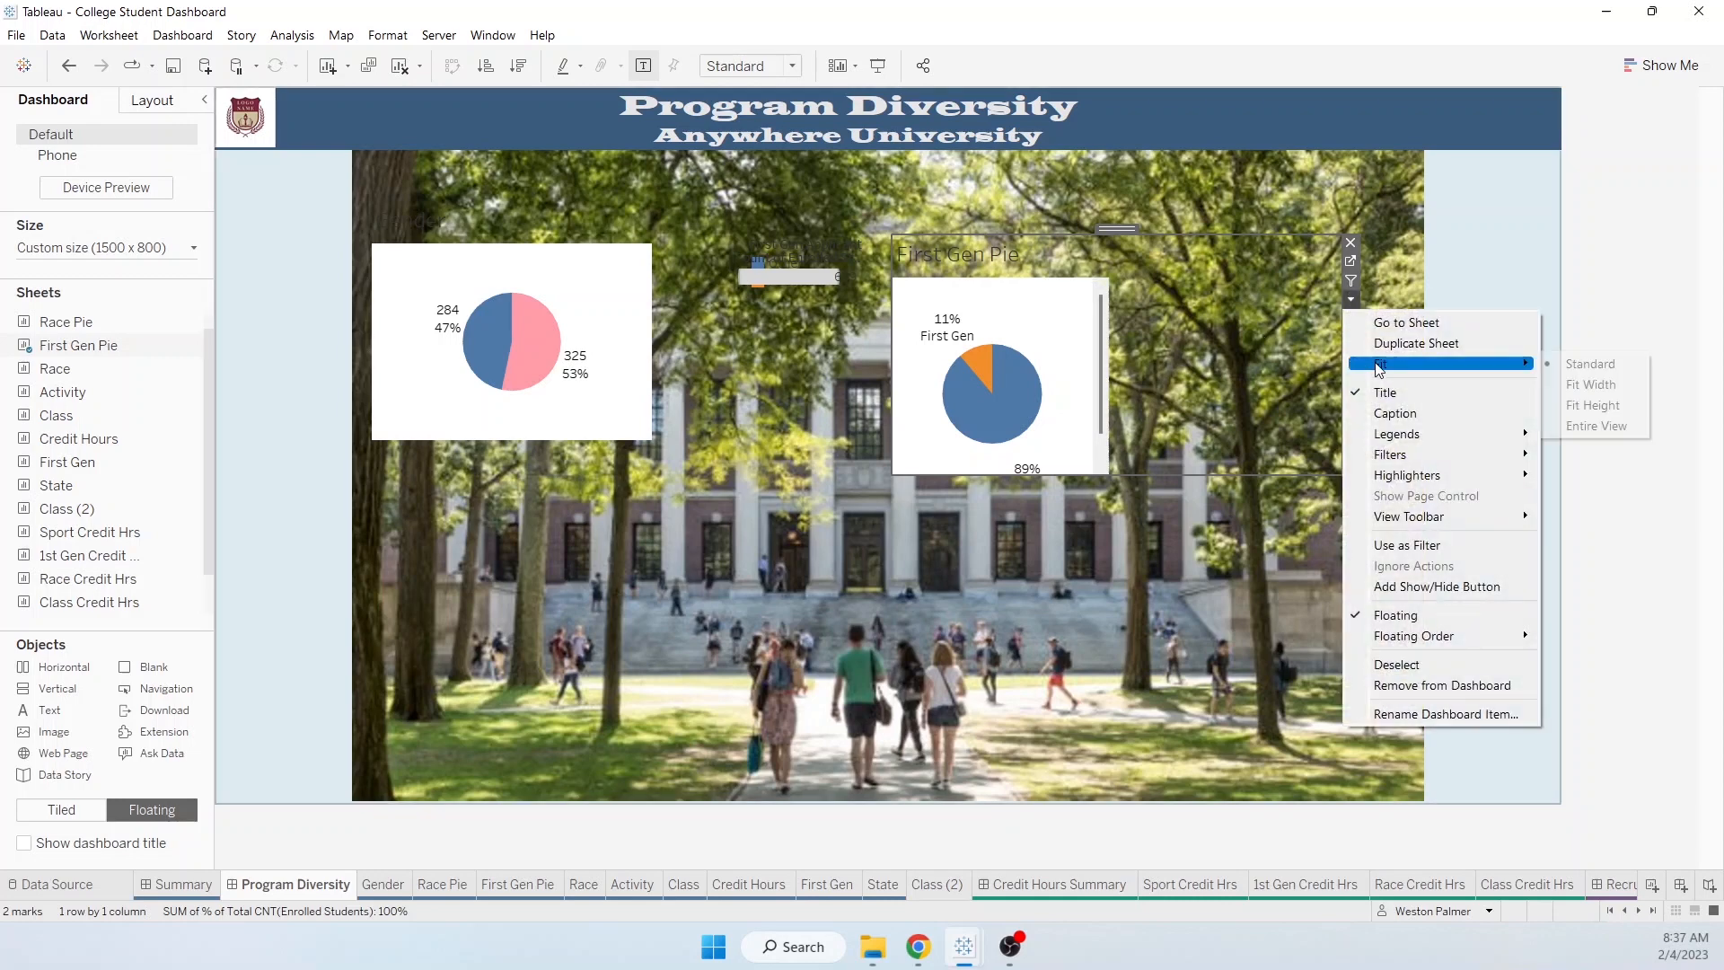
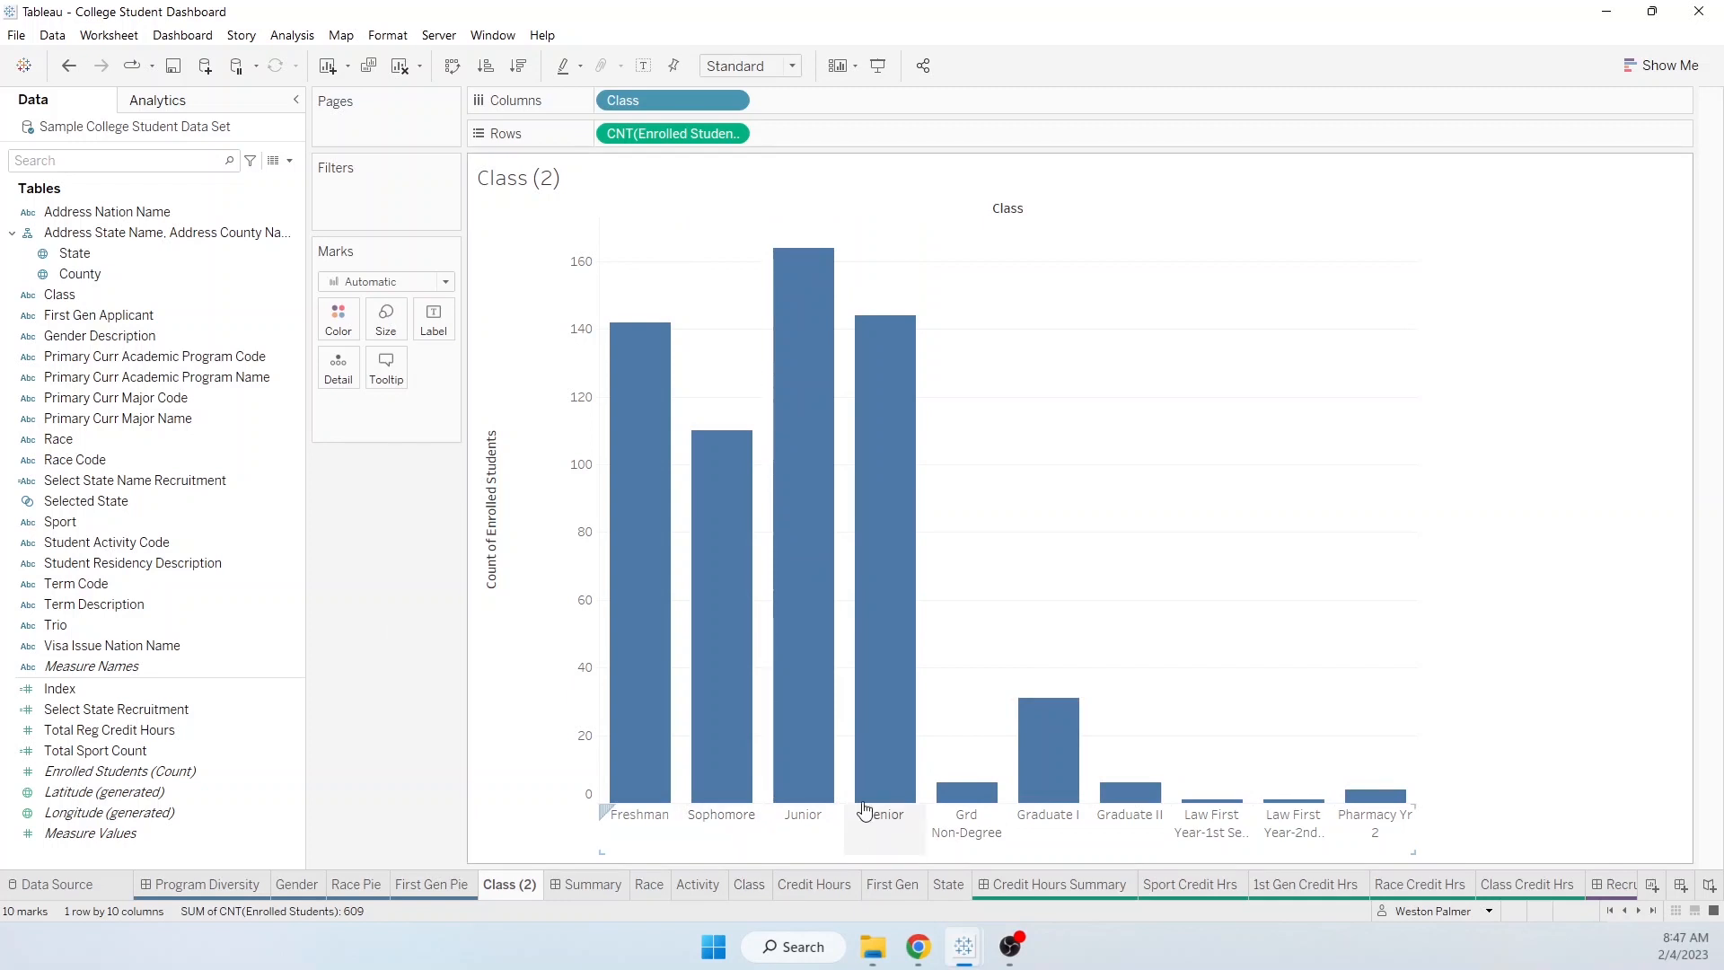
Step: Filter the Class (2) bar chart to show only Freshman, Sophomore, Junior and Senior
click(732, 100)
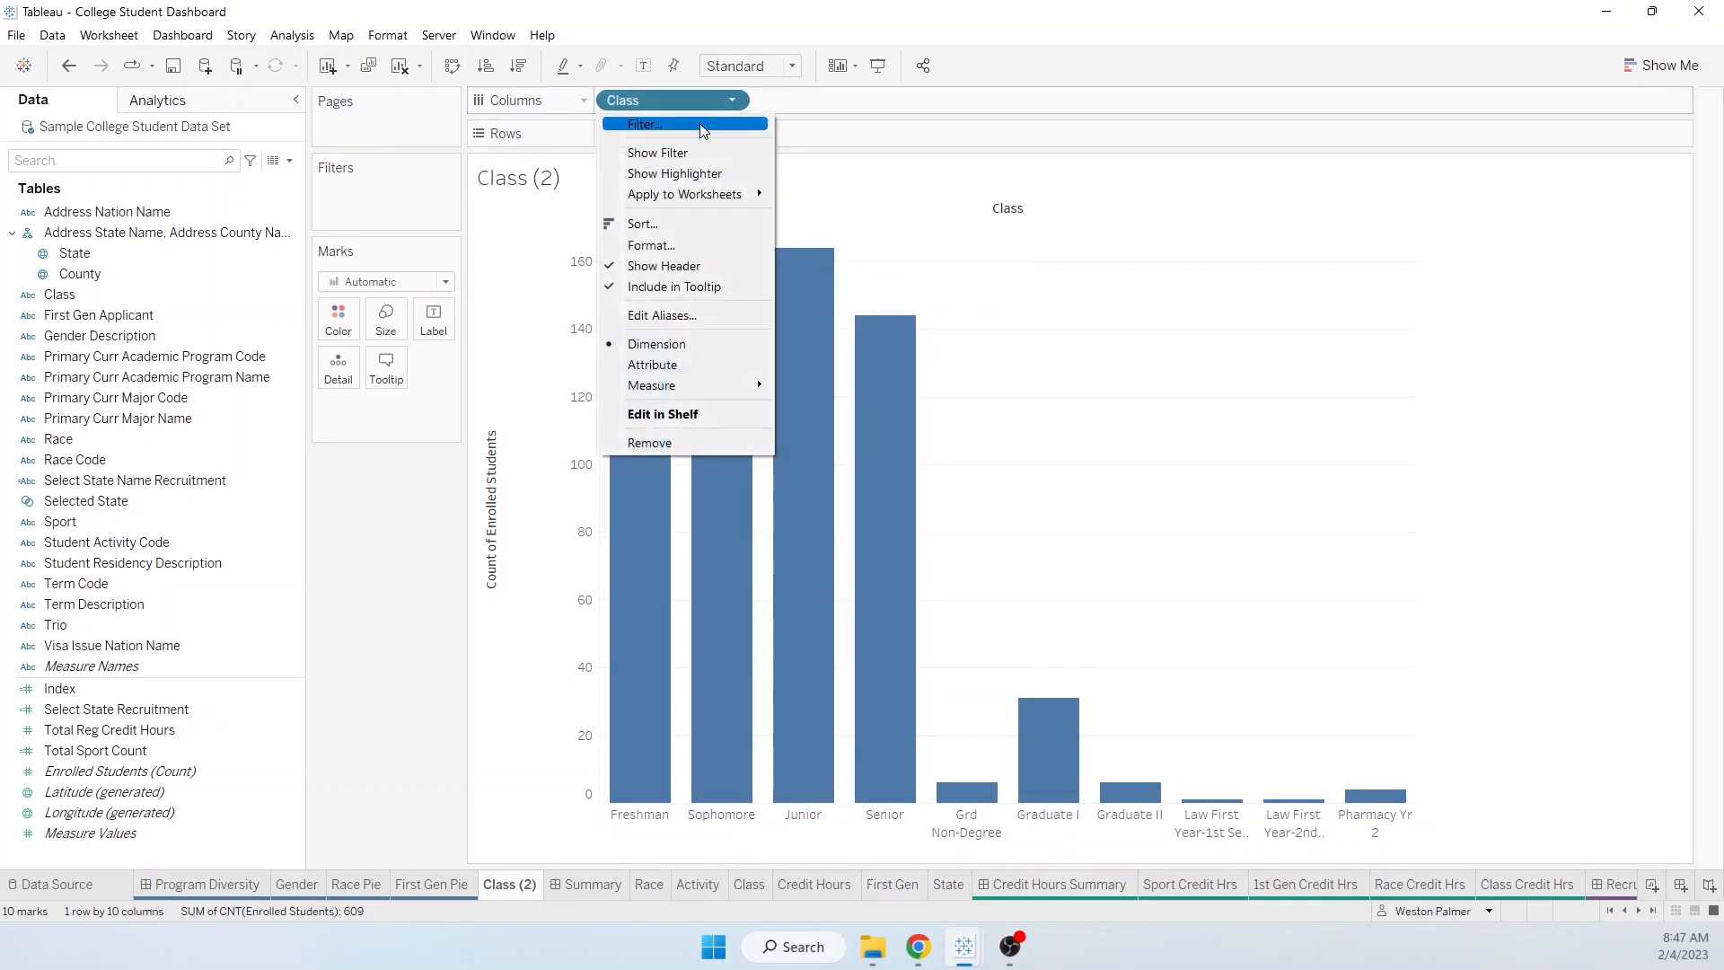
click(701, 125)
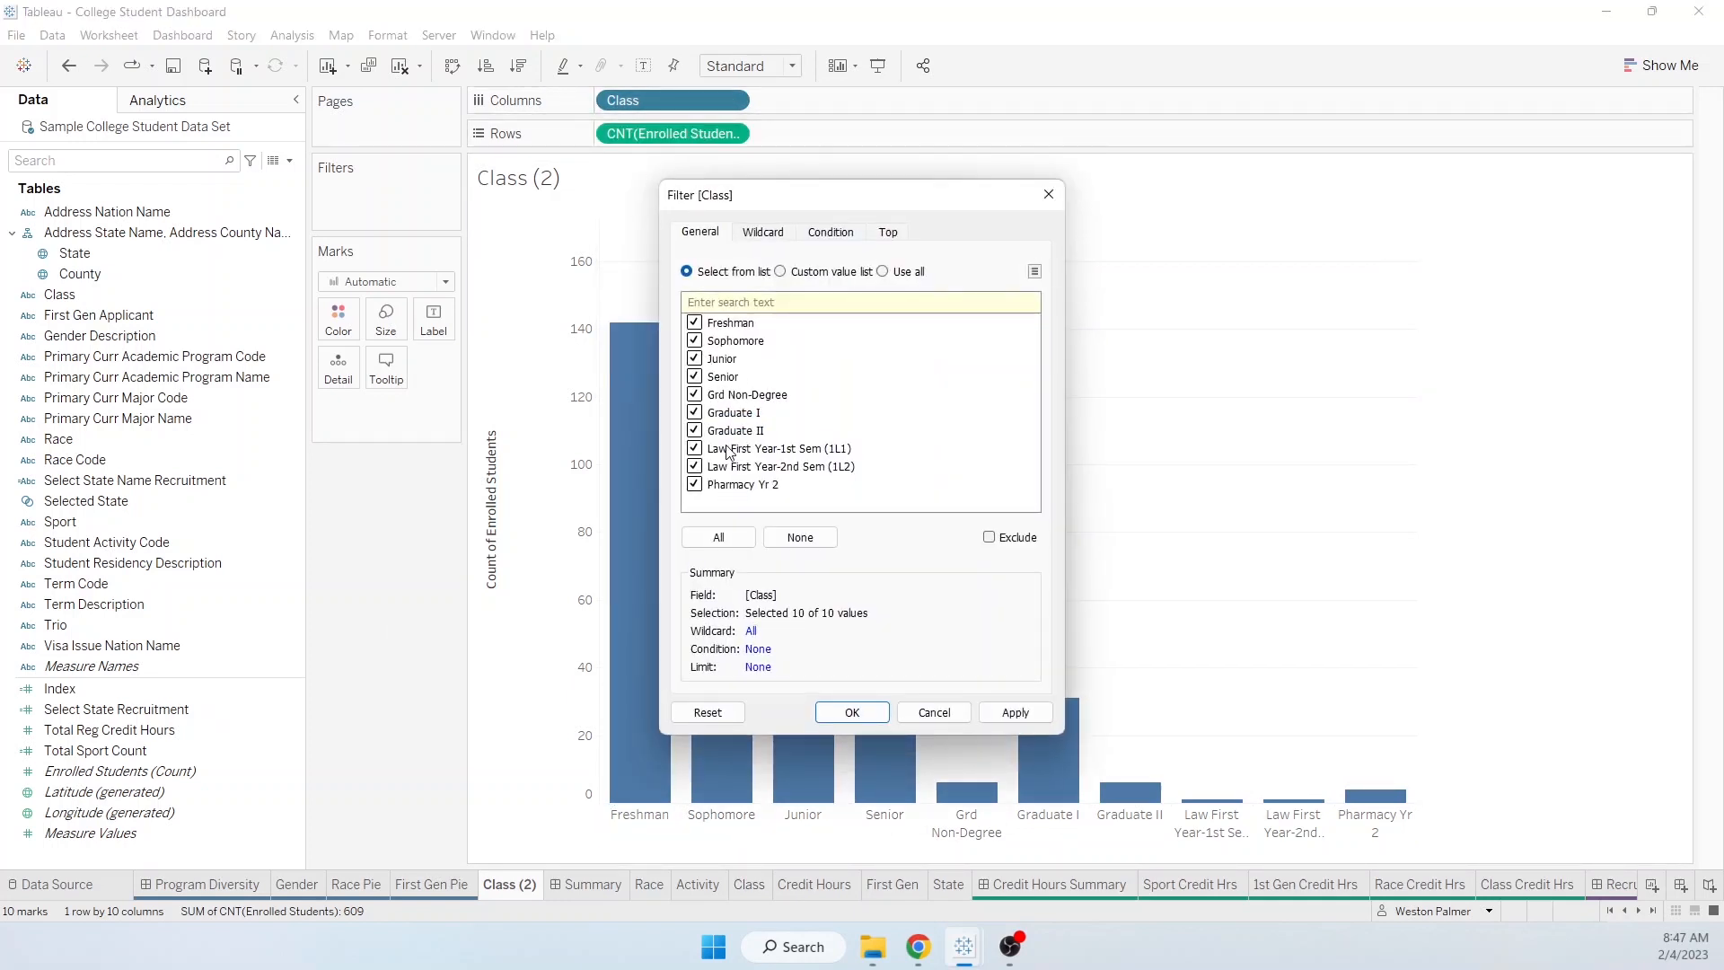
click(800, 537)
click(694, 324)
click(853, 713)
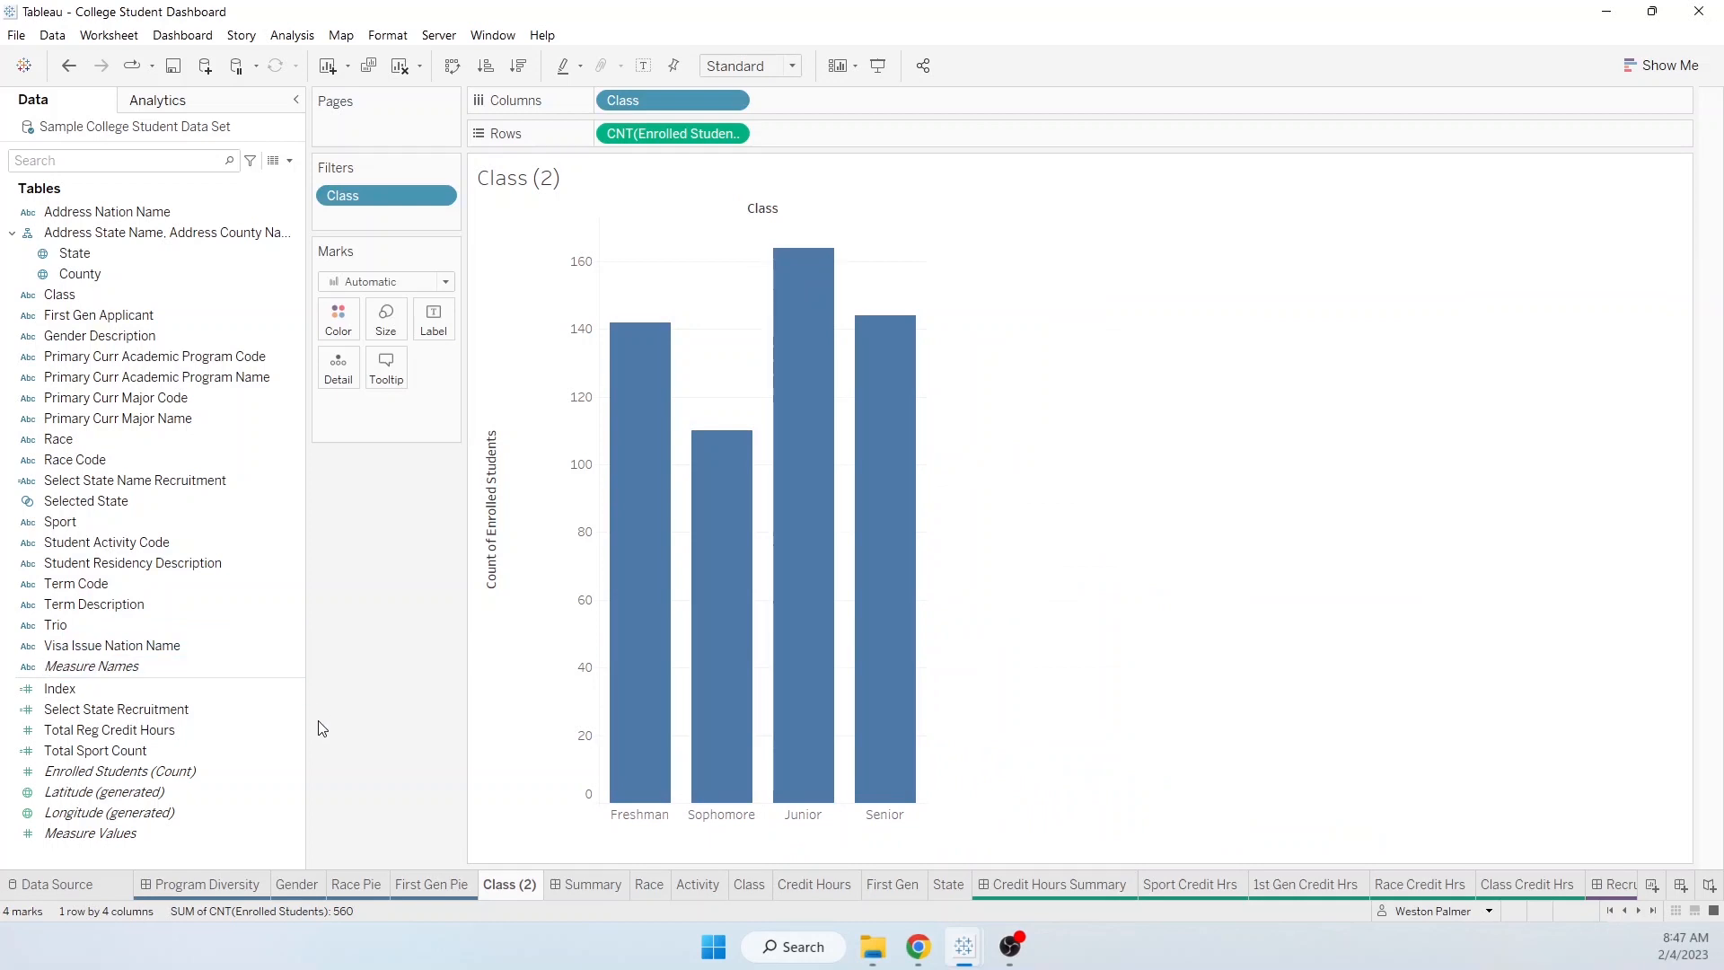
Step: Rename the Class (2) worksheet as Program Class
click(224, 892)
double_click(509, 884)
text(Program Class)
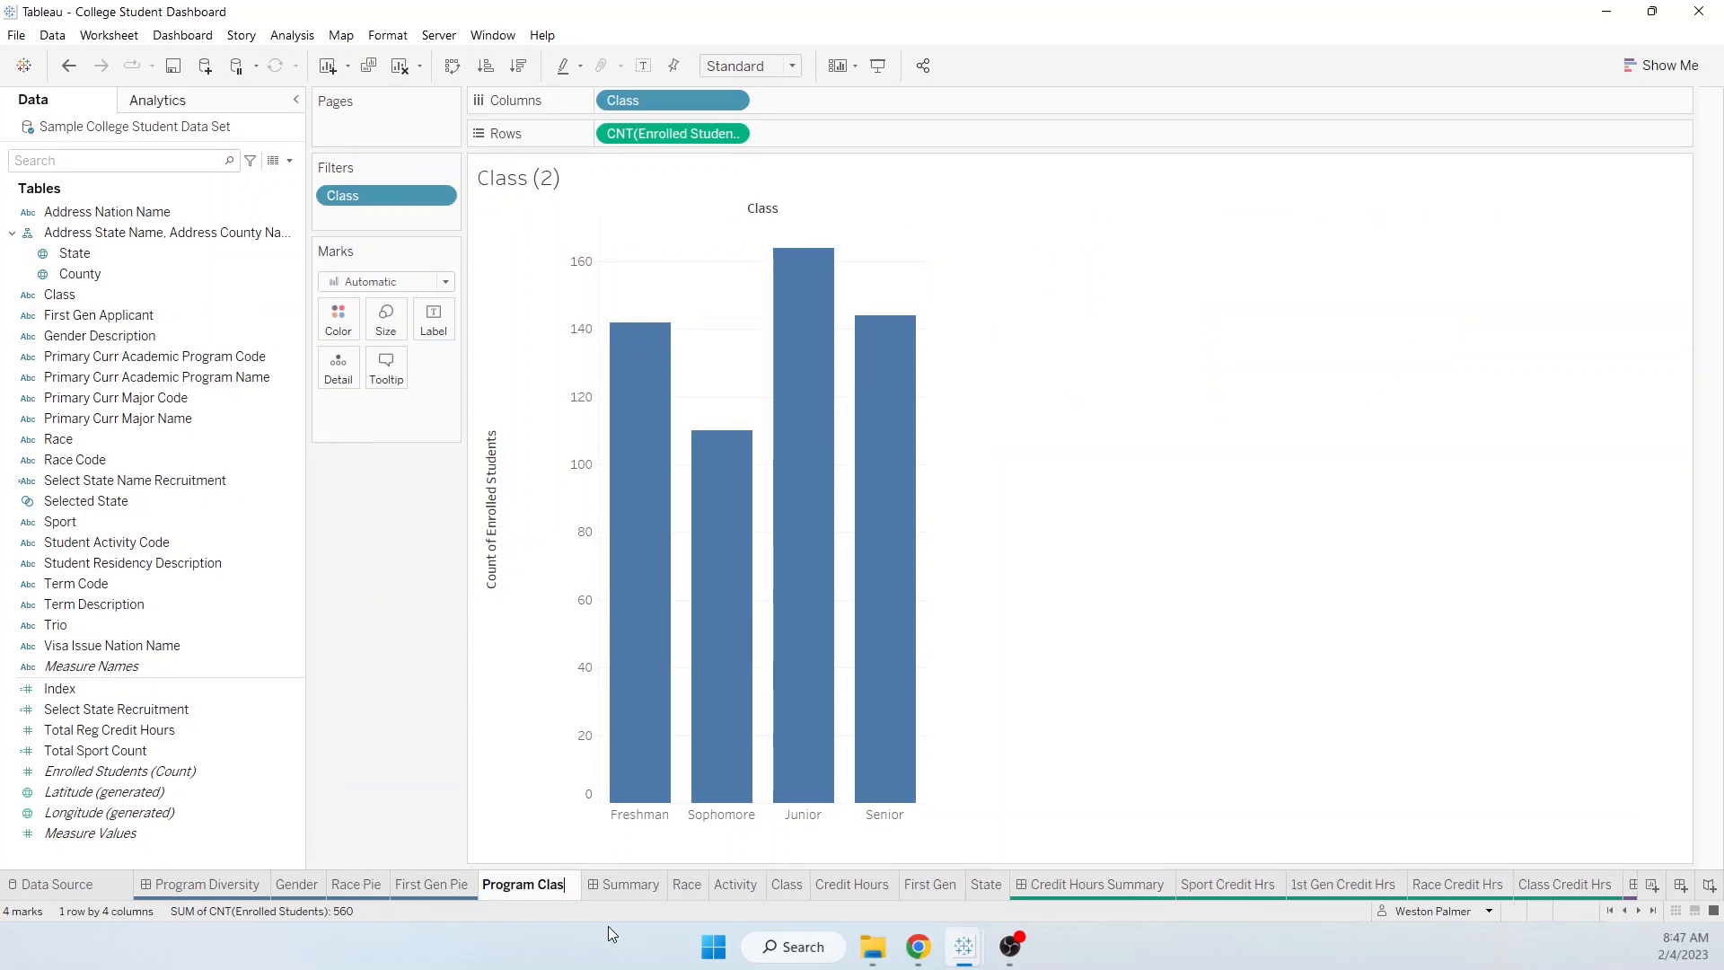
key(Return)
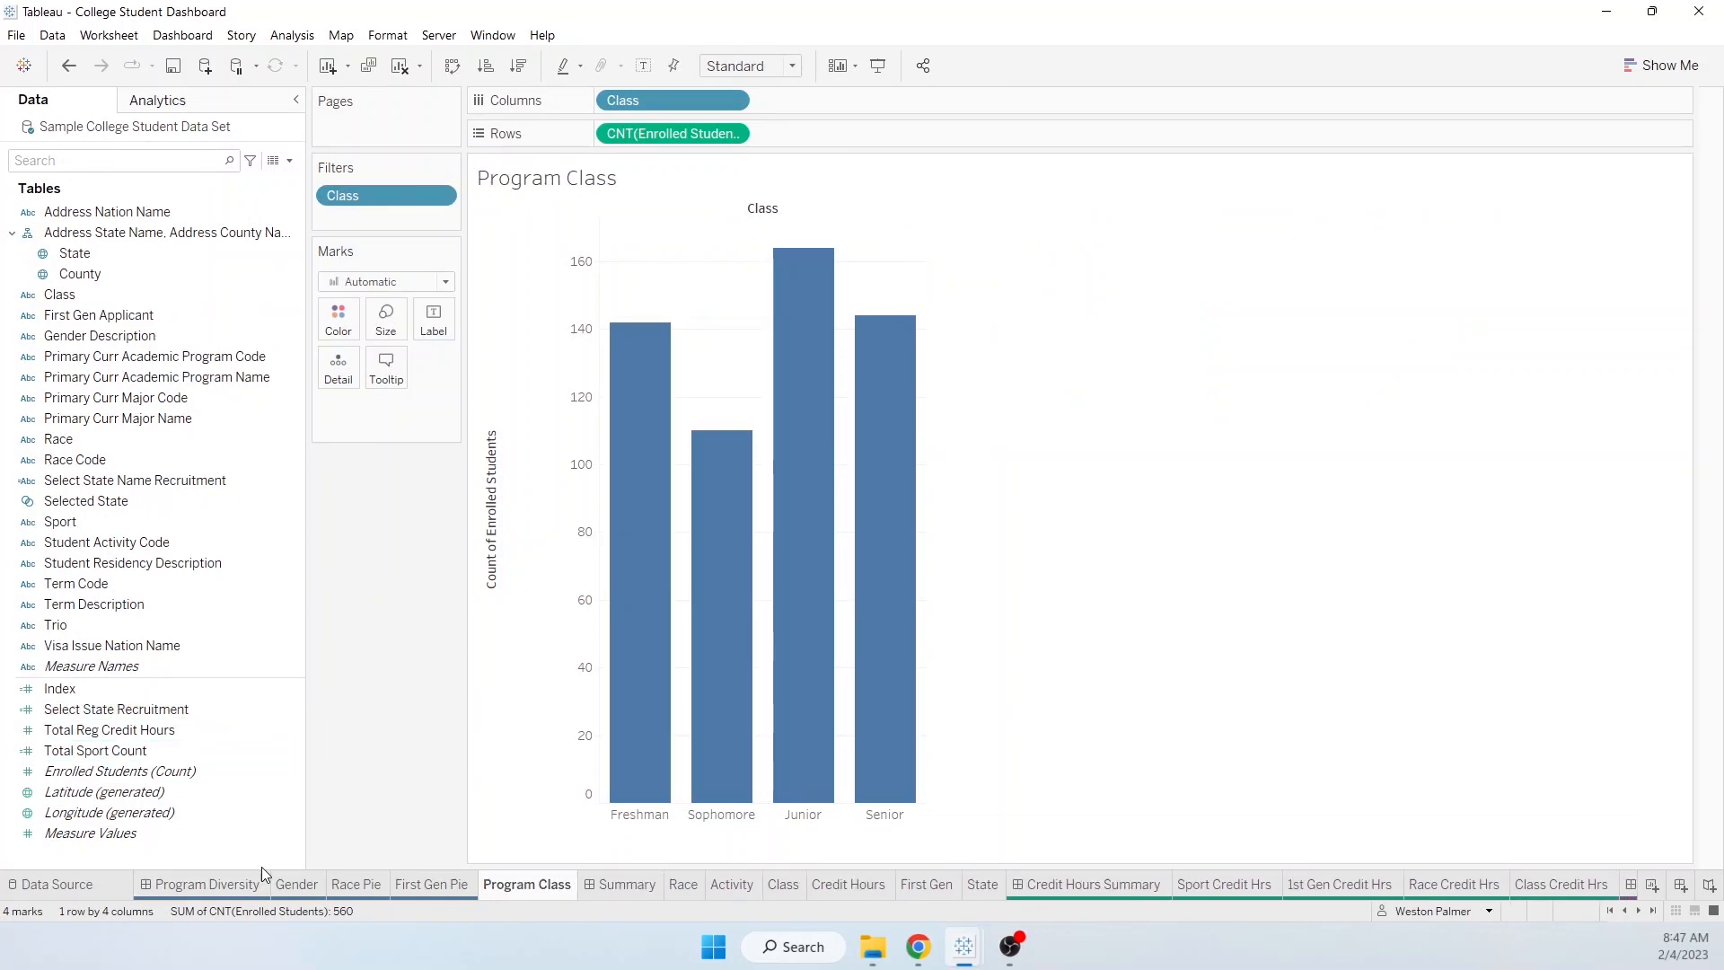
Step: Add the Program Class sheet to the Program Diversity dashboard as a floating chart below the pies, and stretch it to span all three
click(233, 887)
click(65, 100)
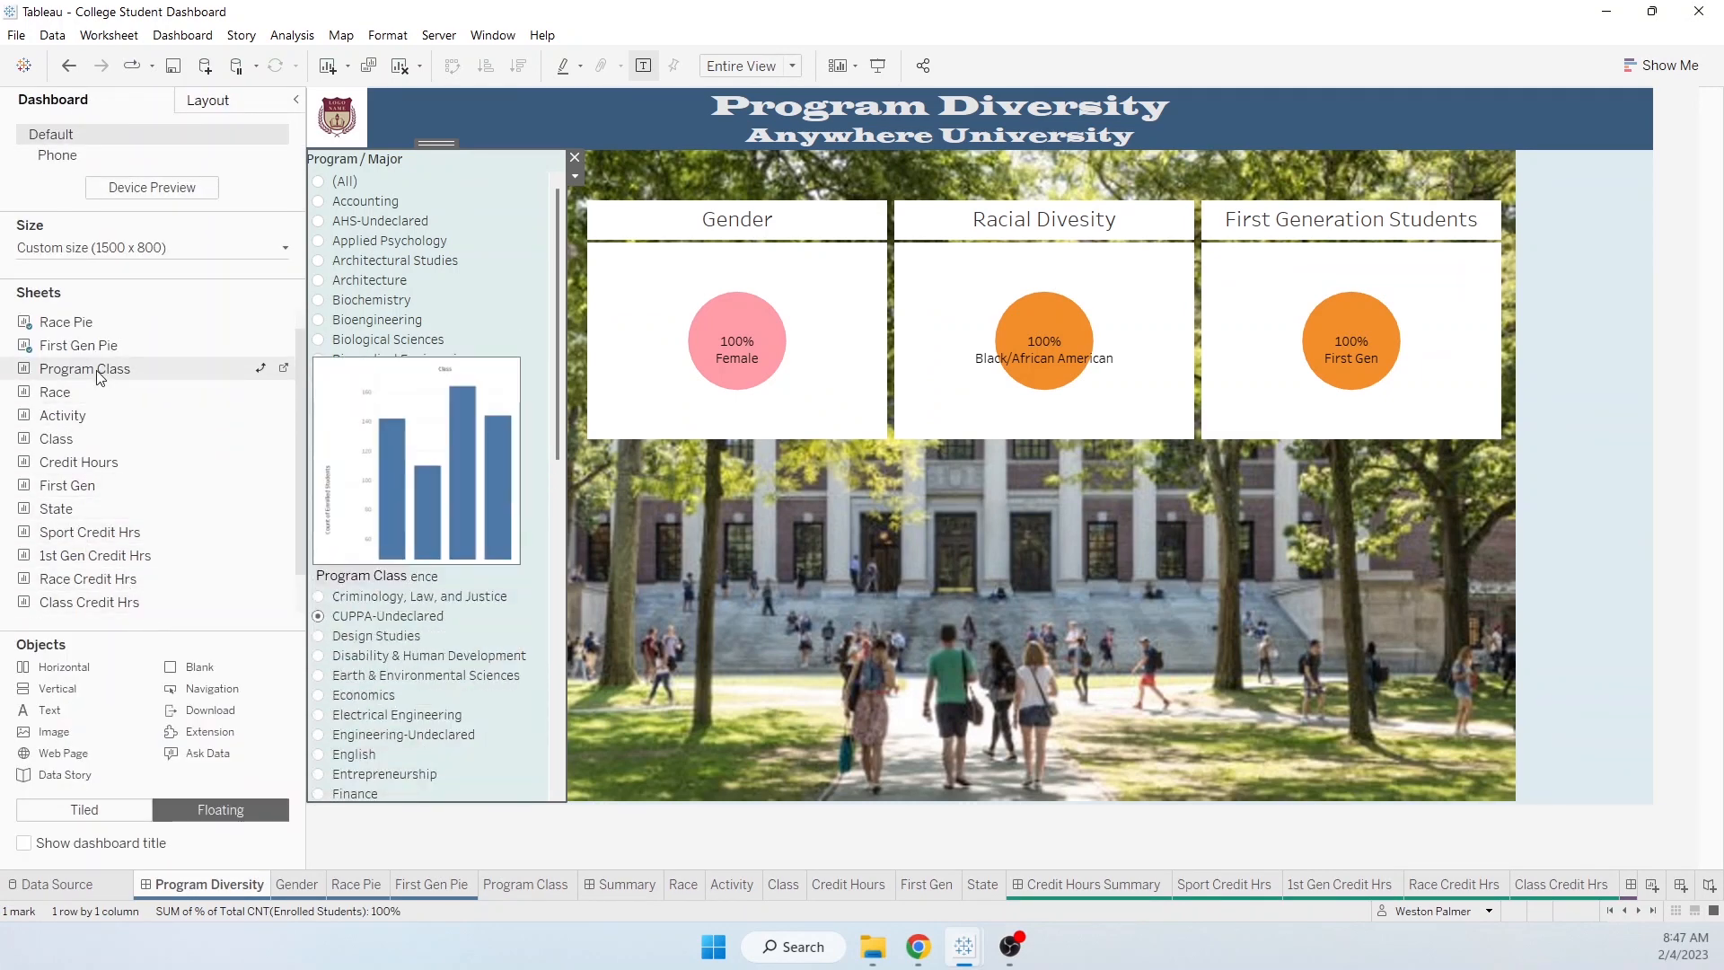
drag(98, 370, 823, 465)
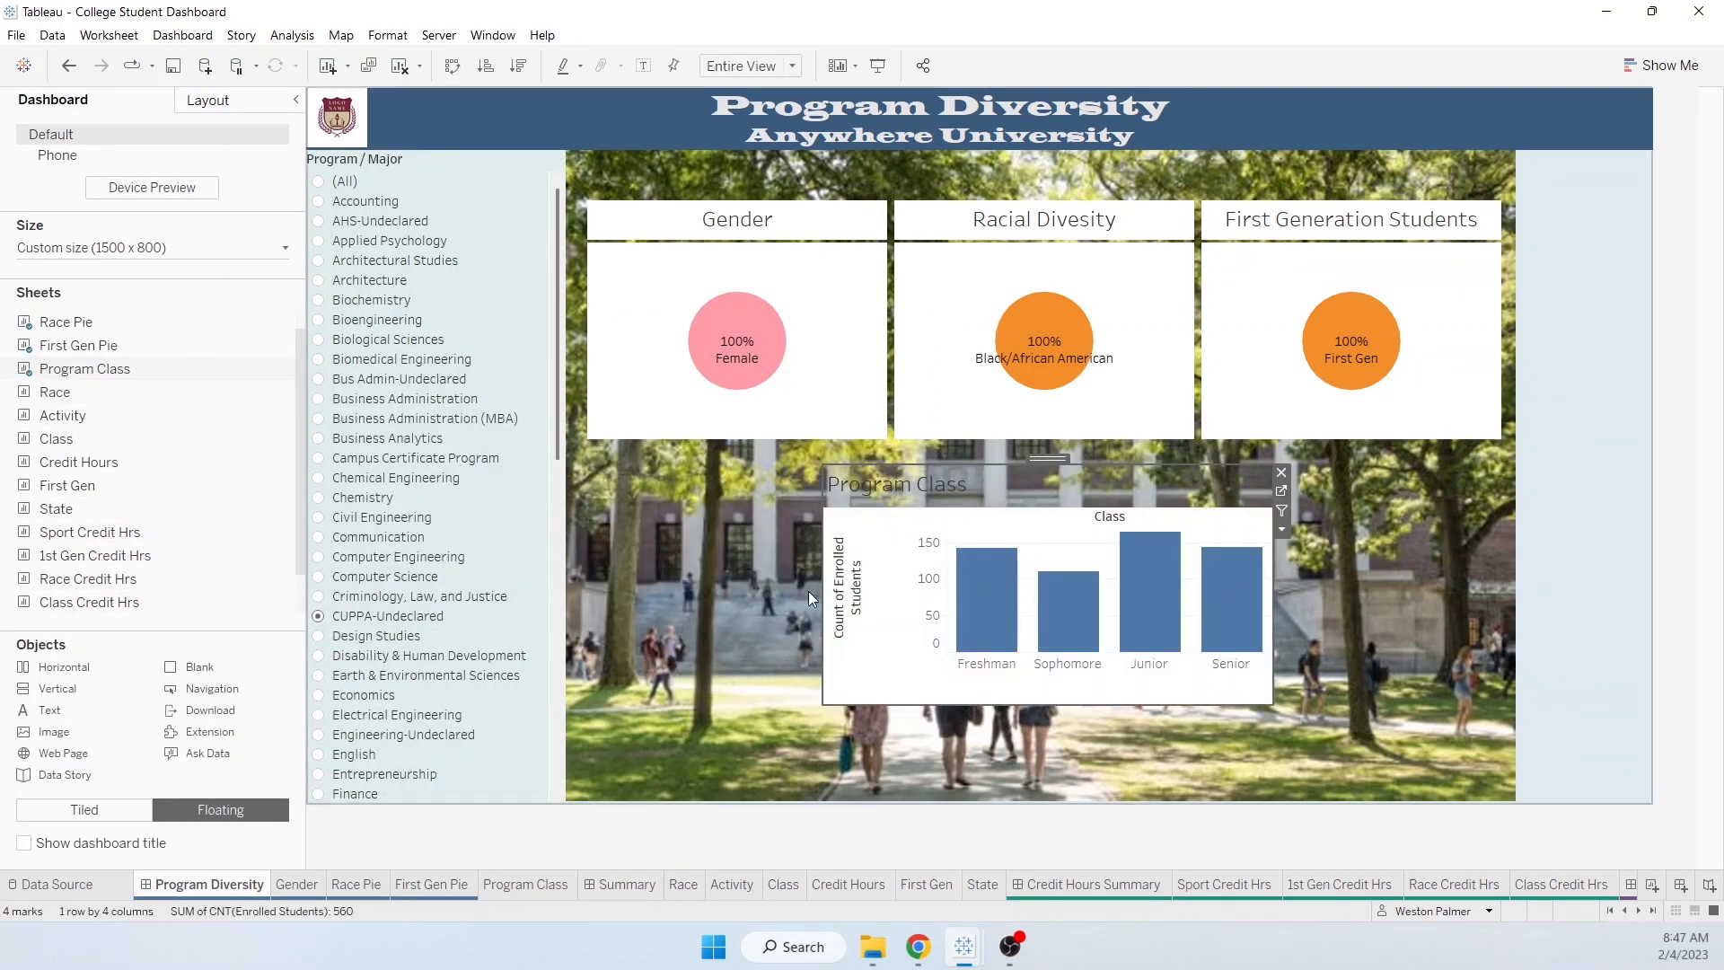
drag(823, 604, 589, 616)
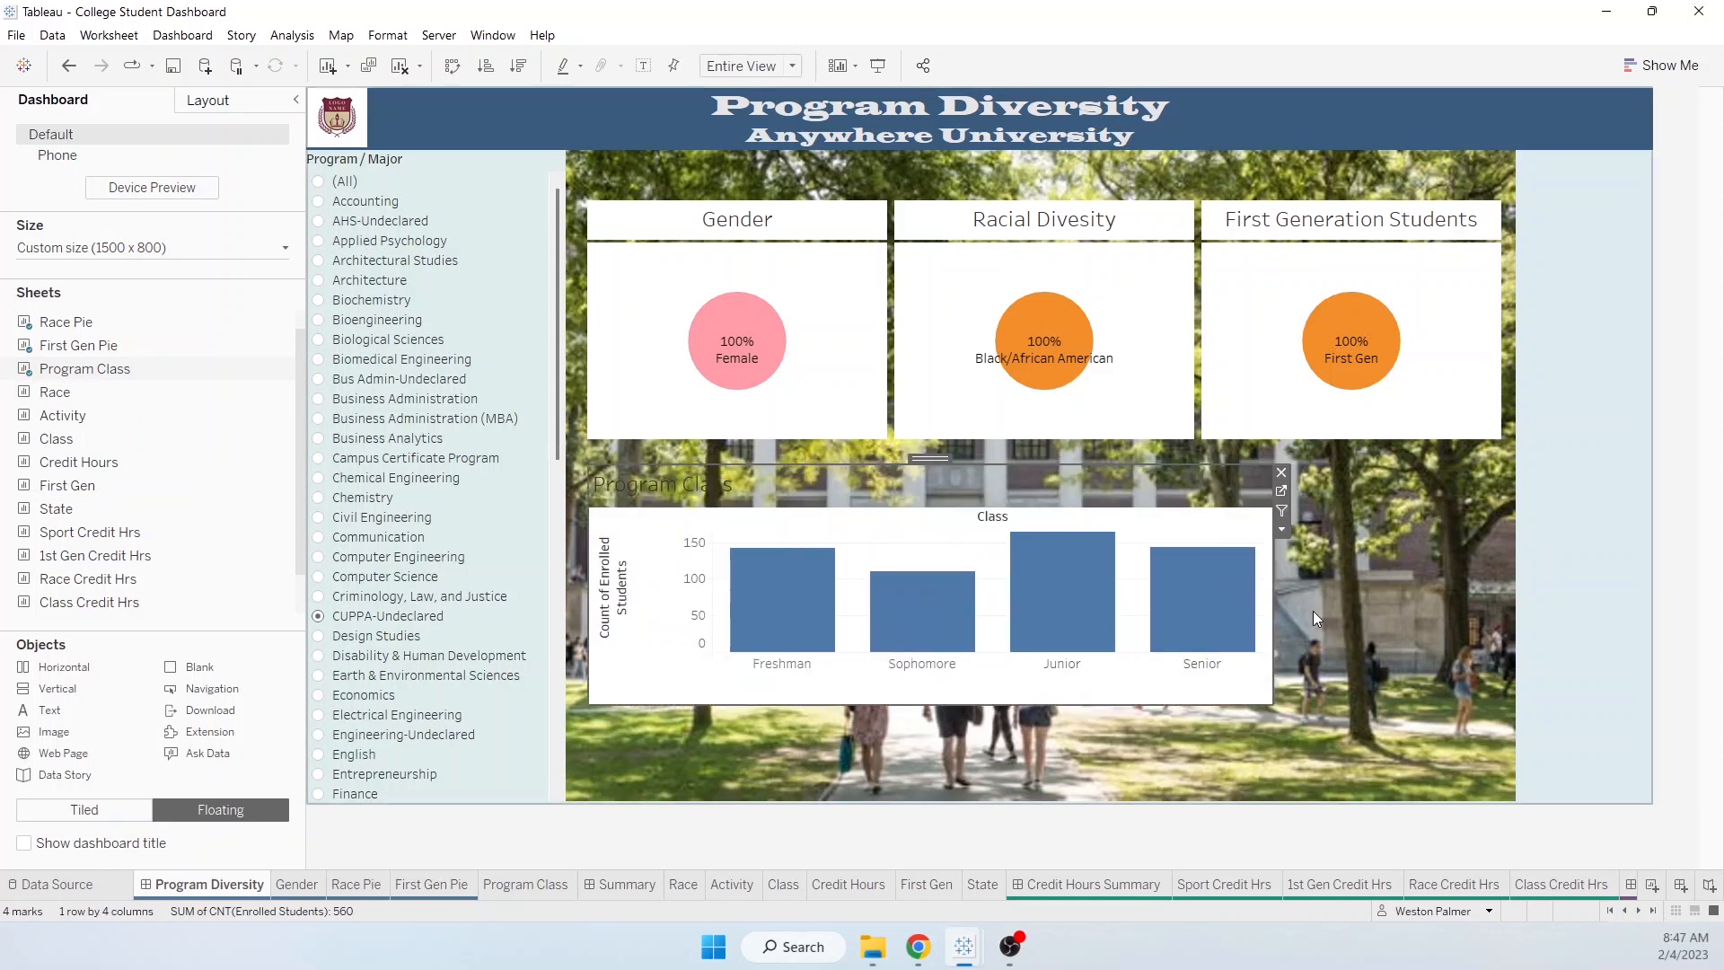
drag(1274, 602, 1492, 596)
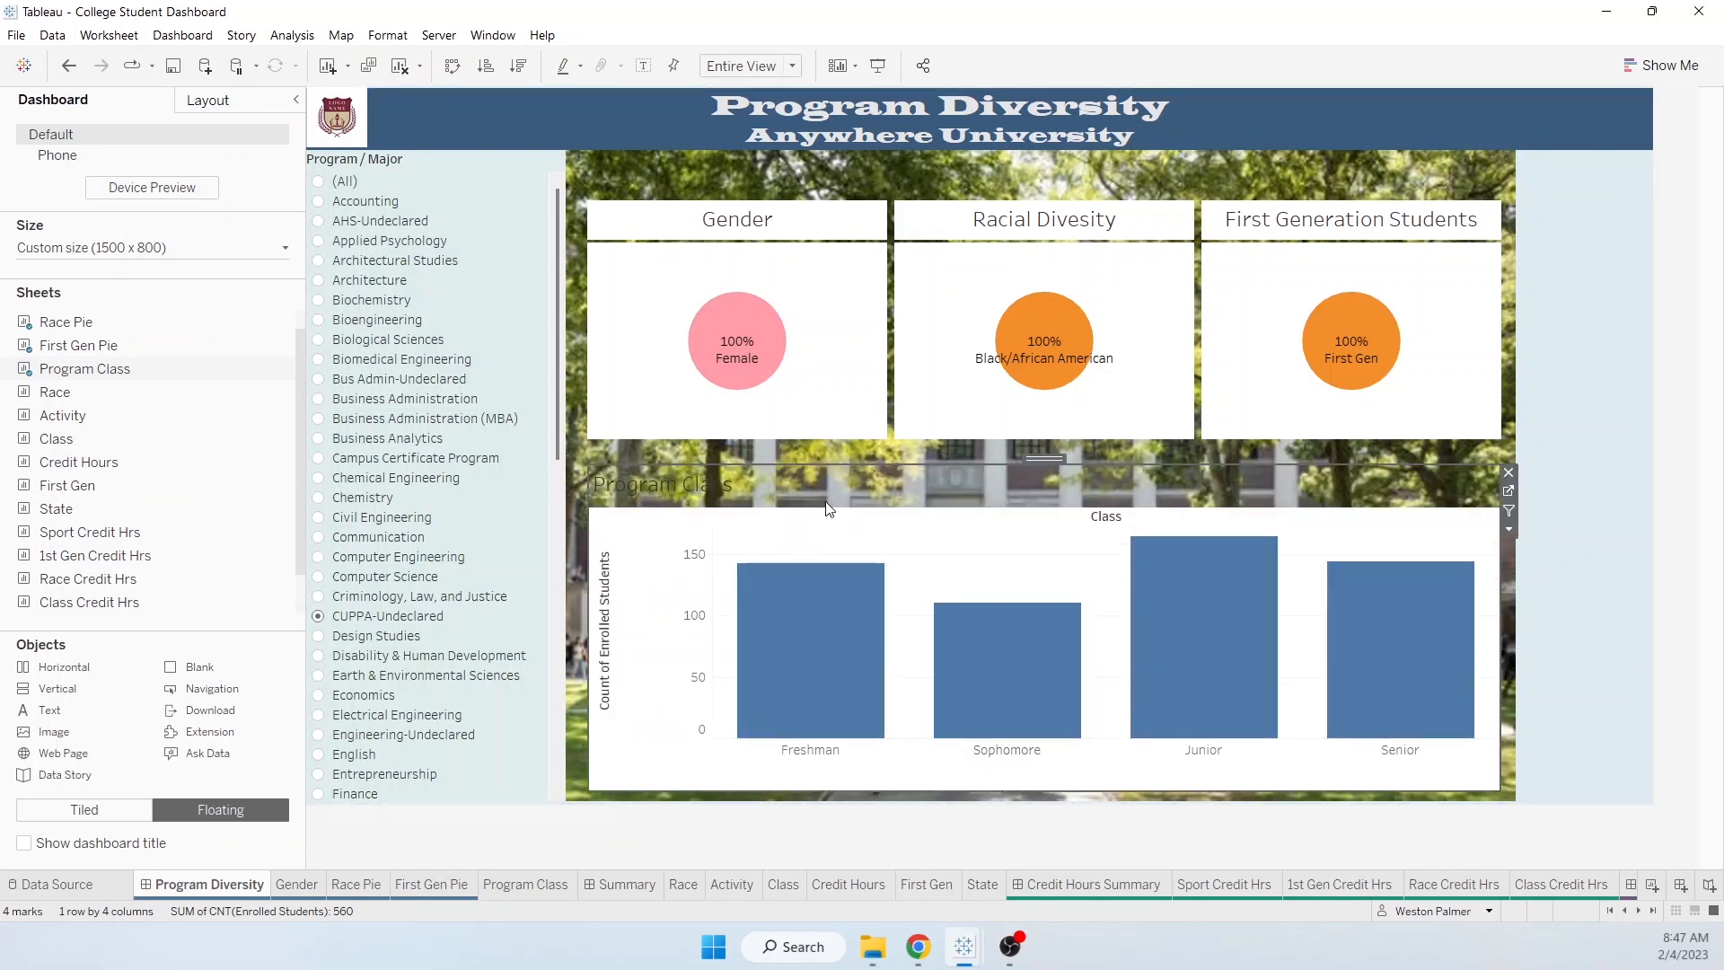
Step: Hide the class bar chart's title and its Class field label, and select Civil Engineering in the program filter
right_click(663, 486)
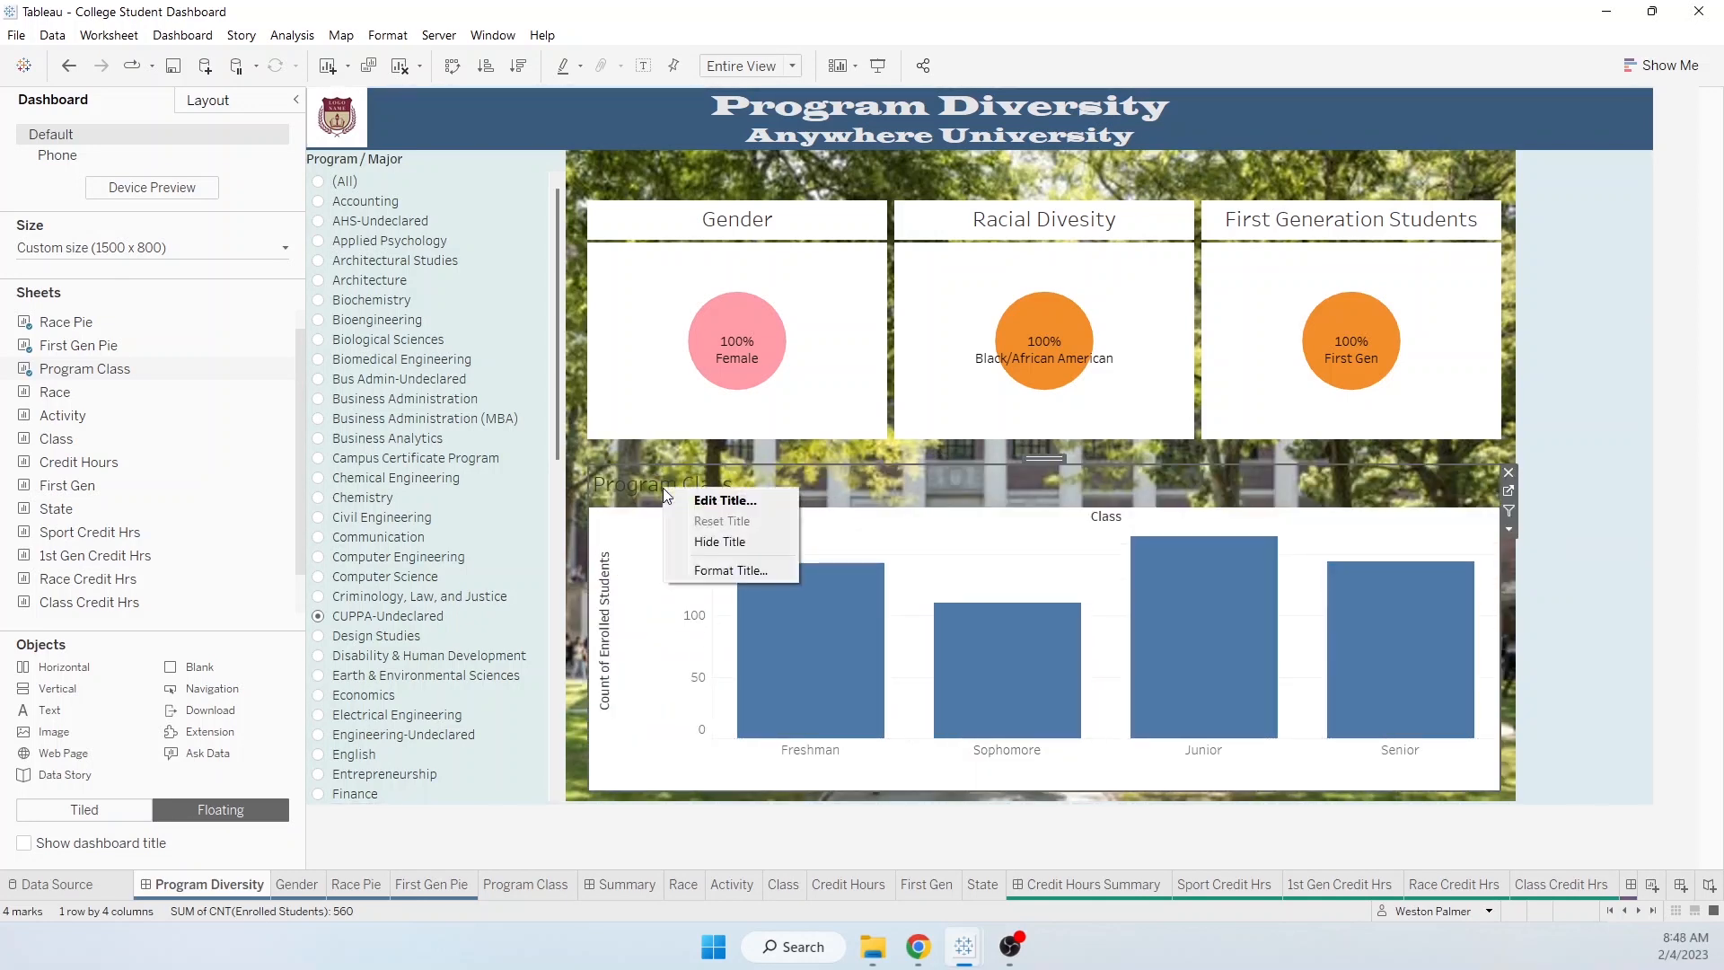
click(696, 541)
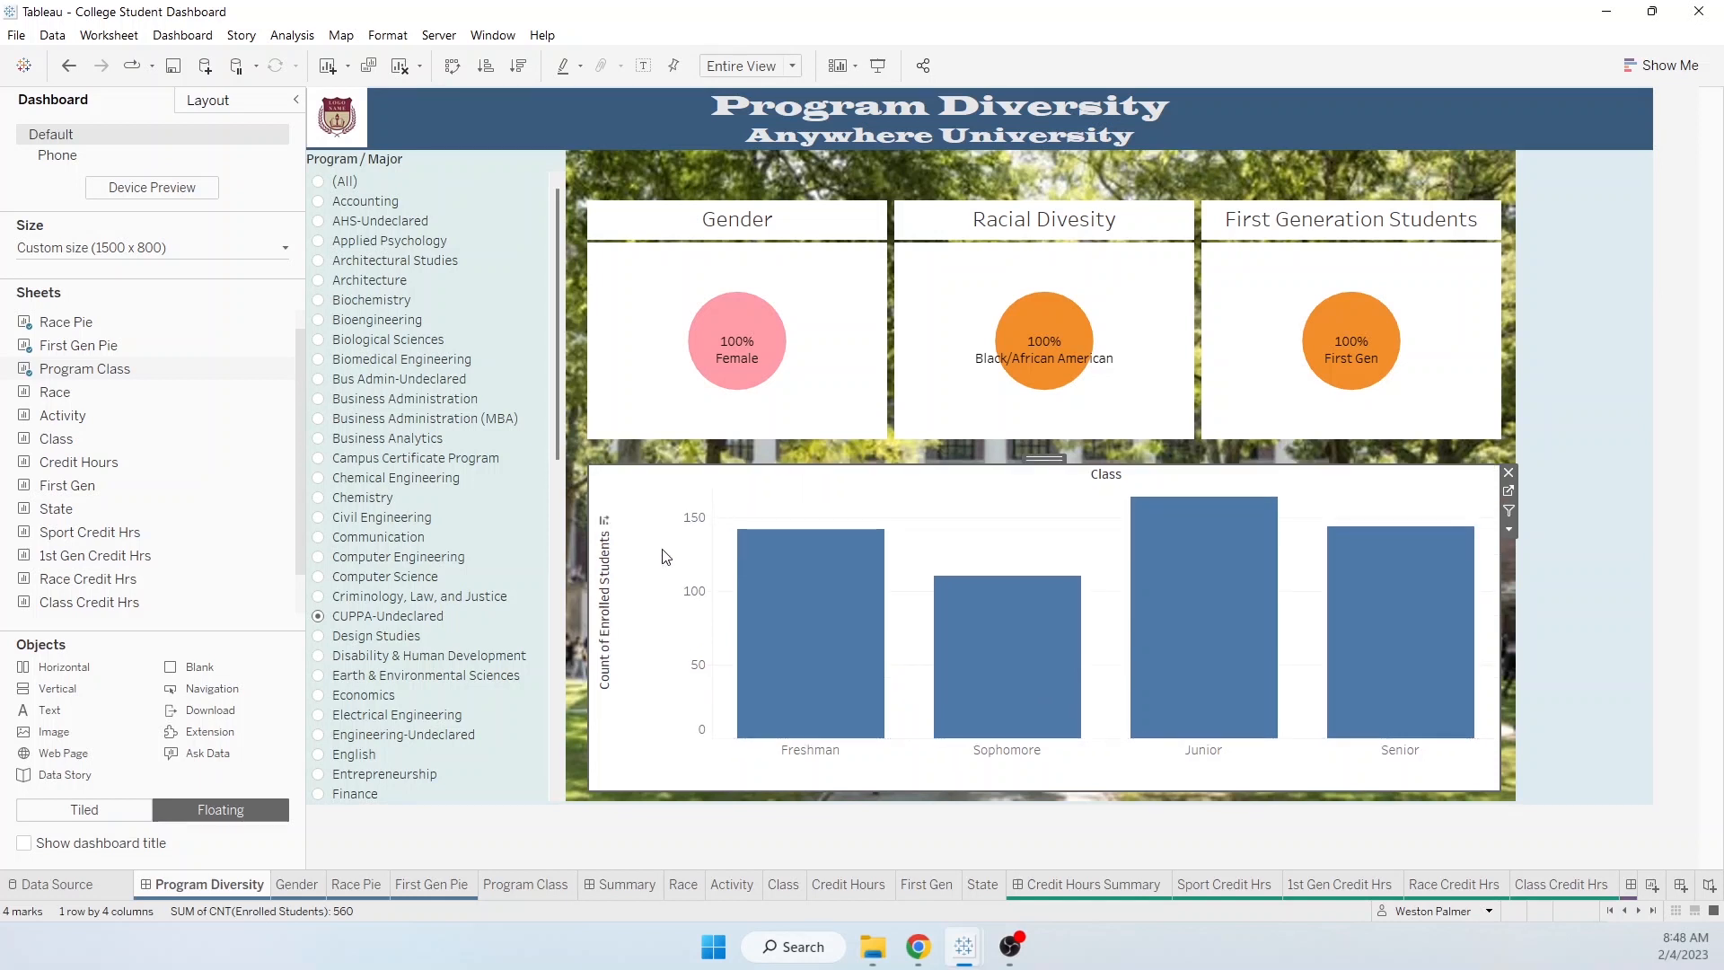
right_click(1107, 476)
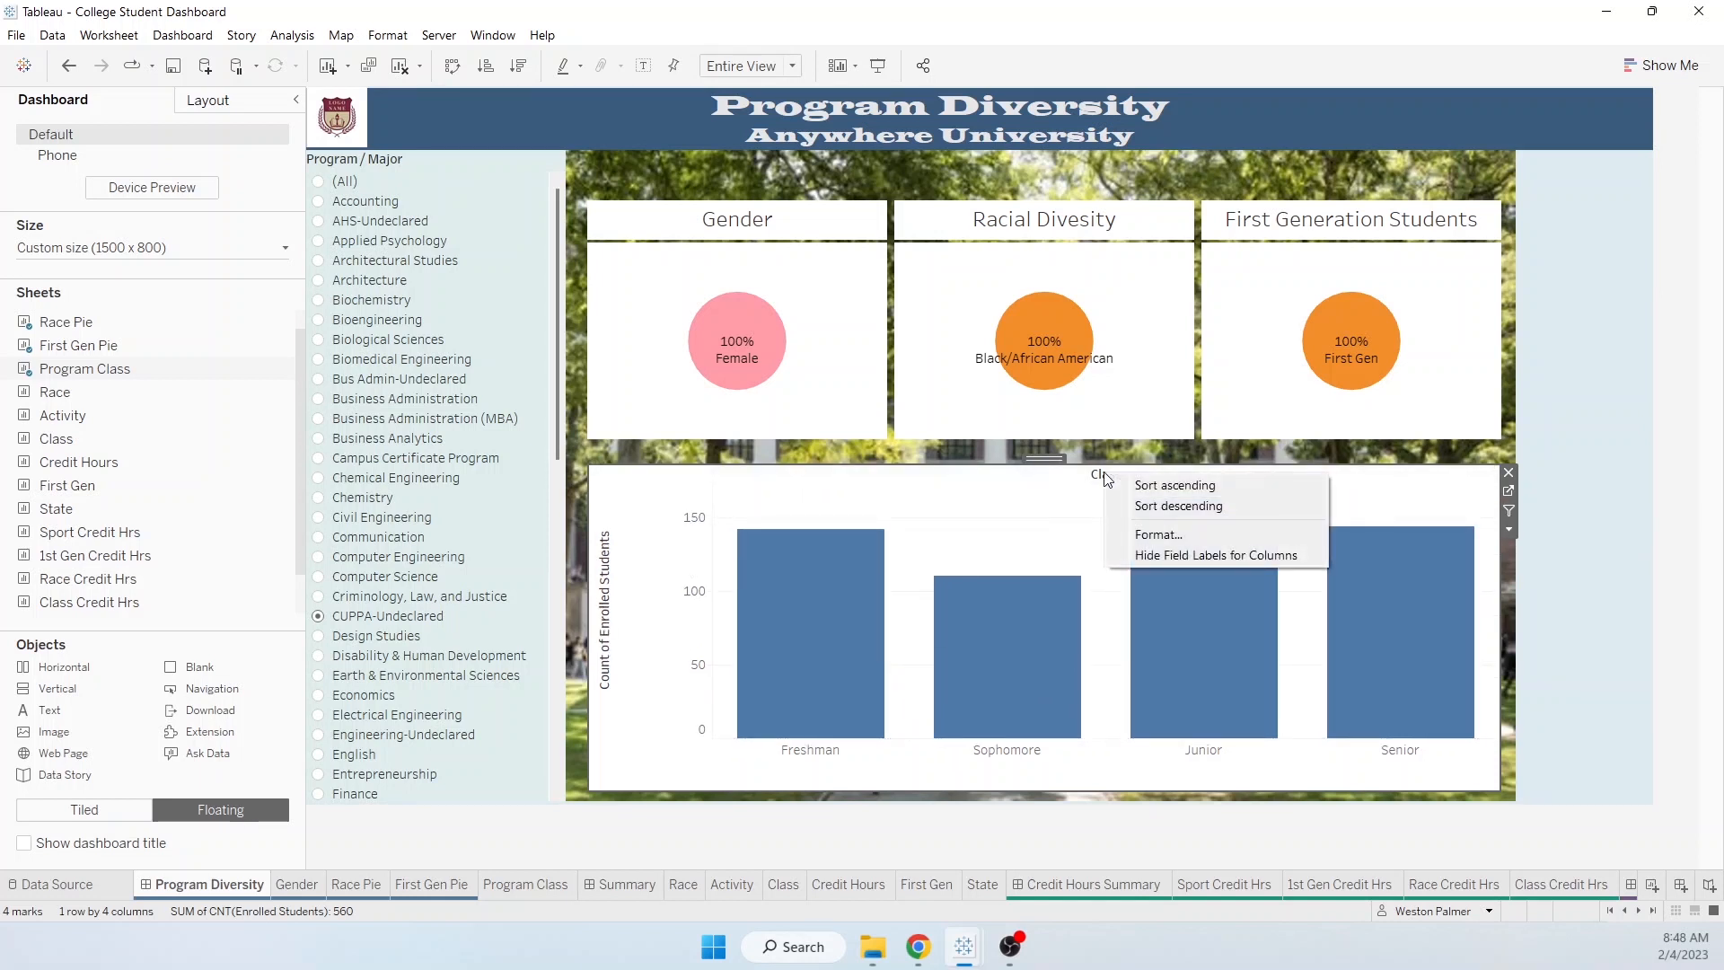
click(1187, 554)
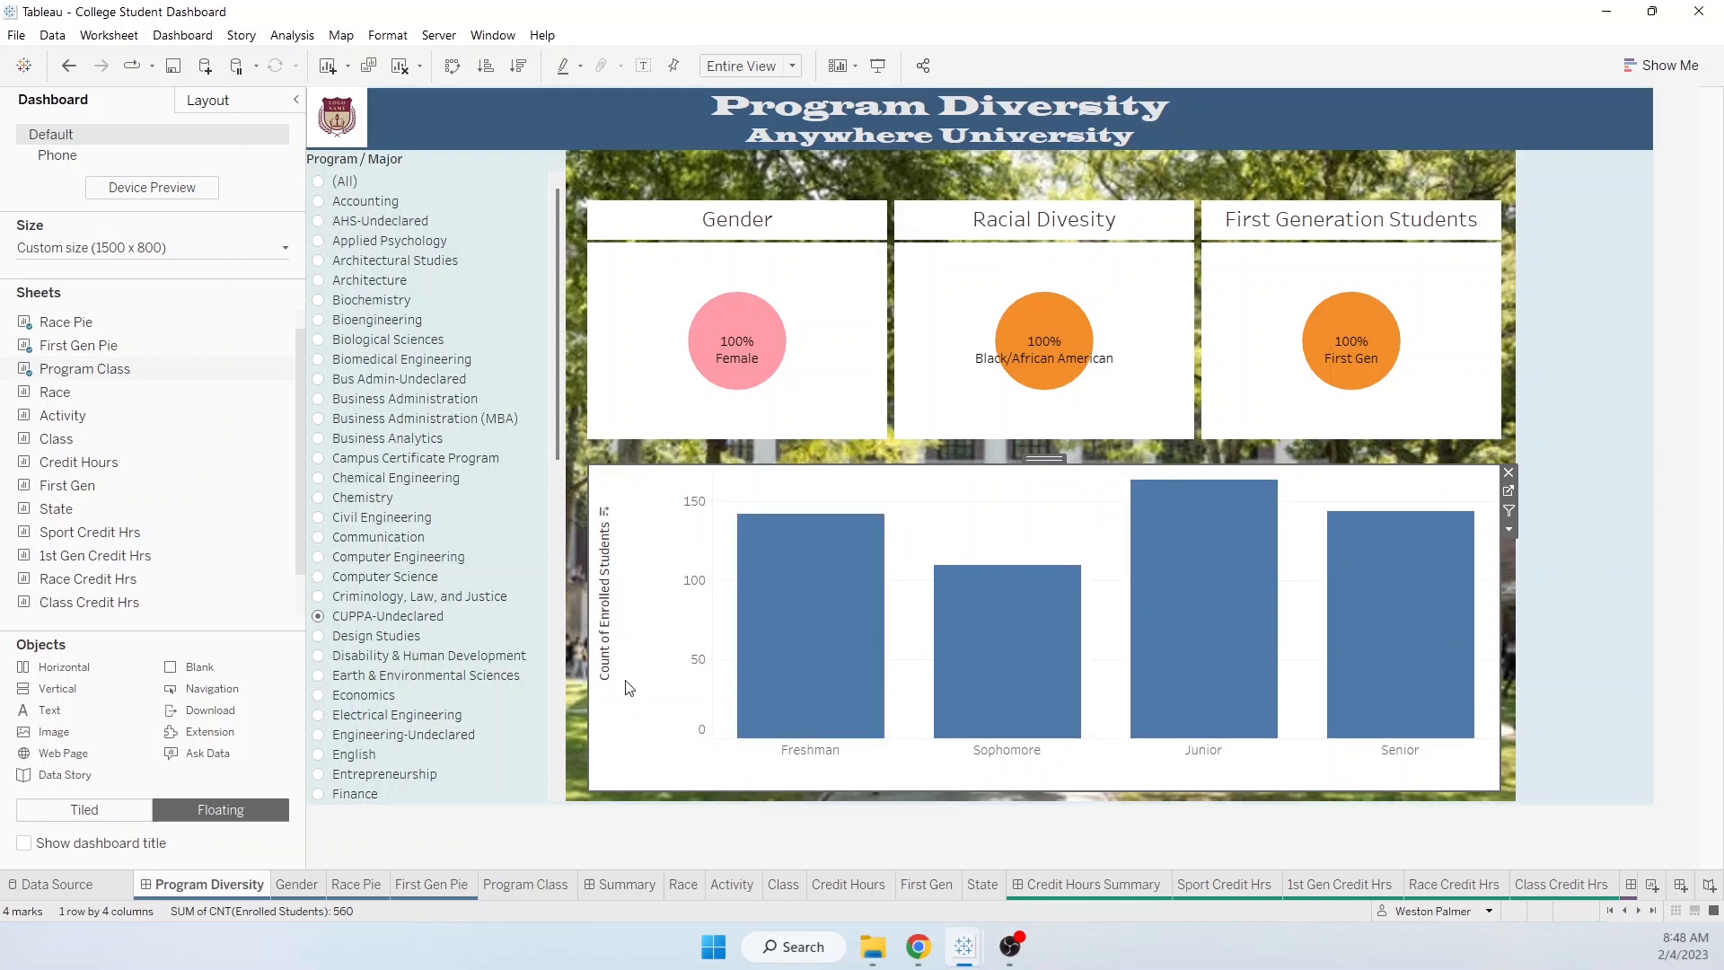
mouse_move(781, 709)
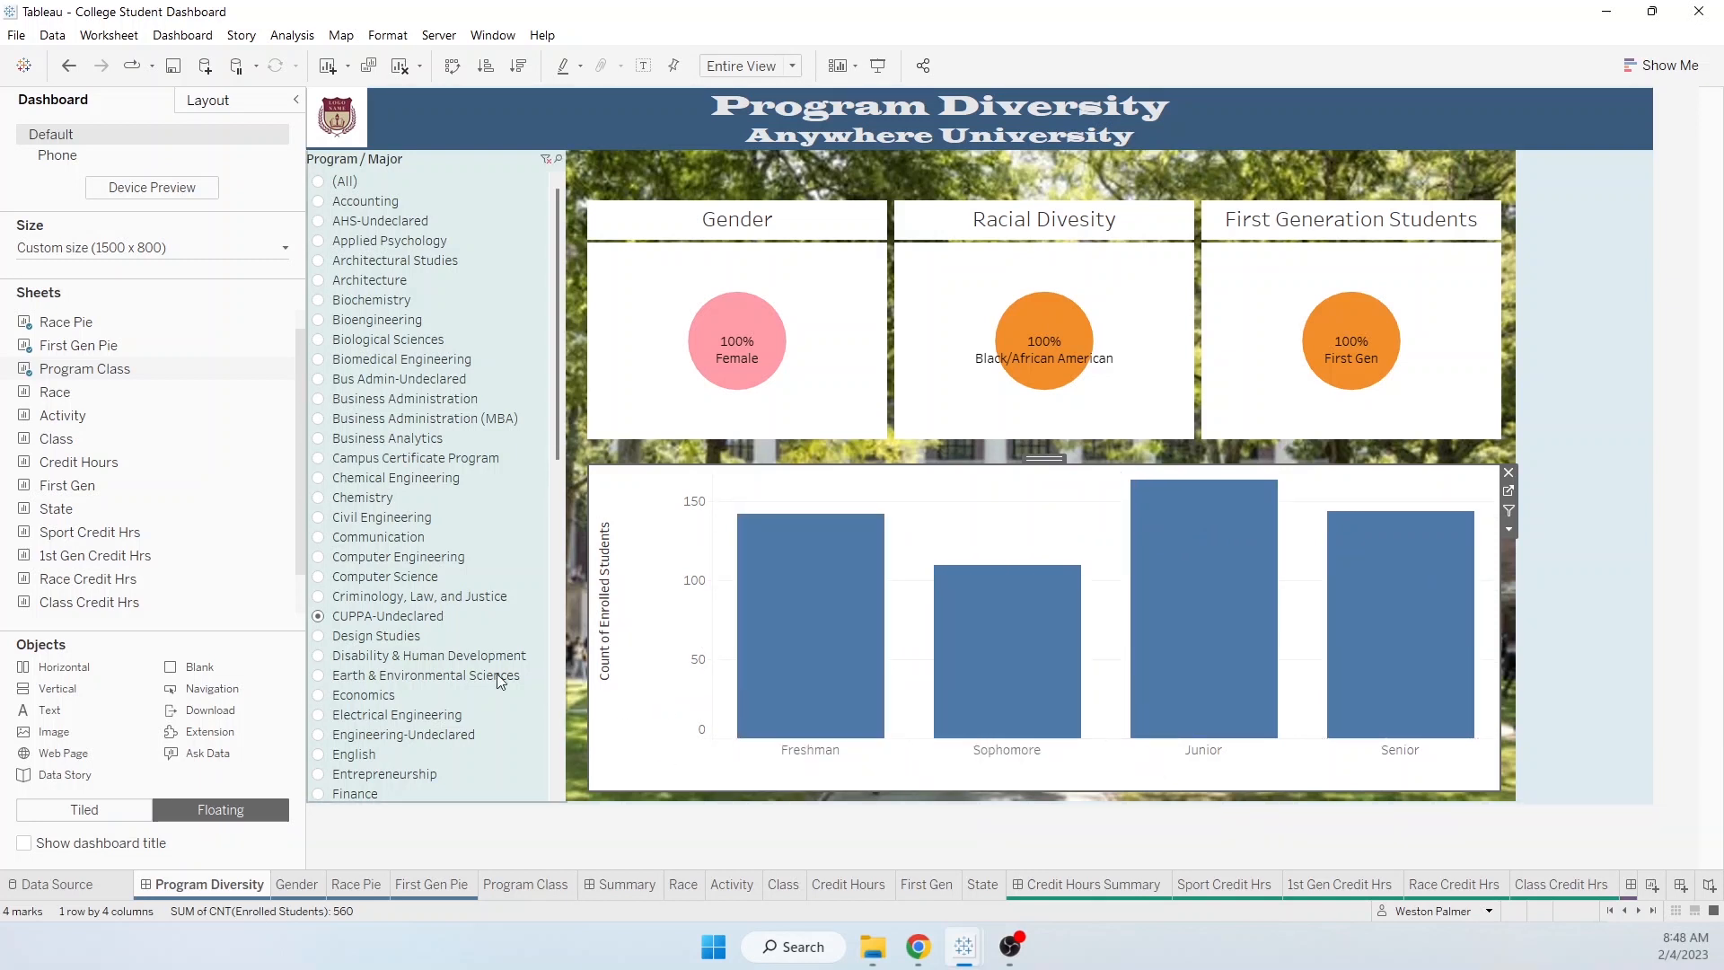
click(316, 518)
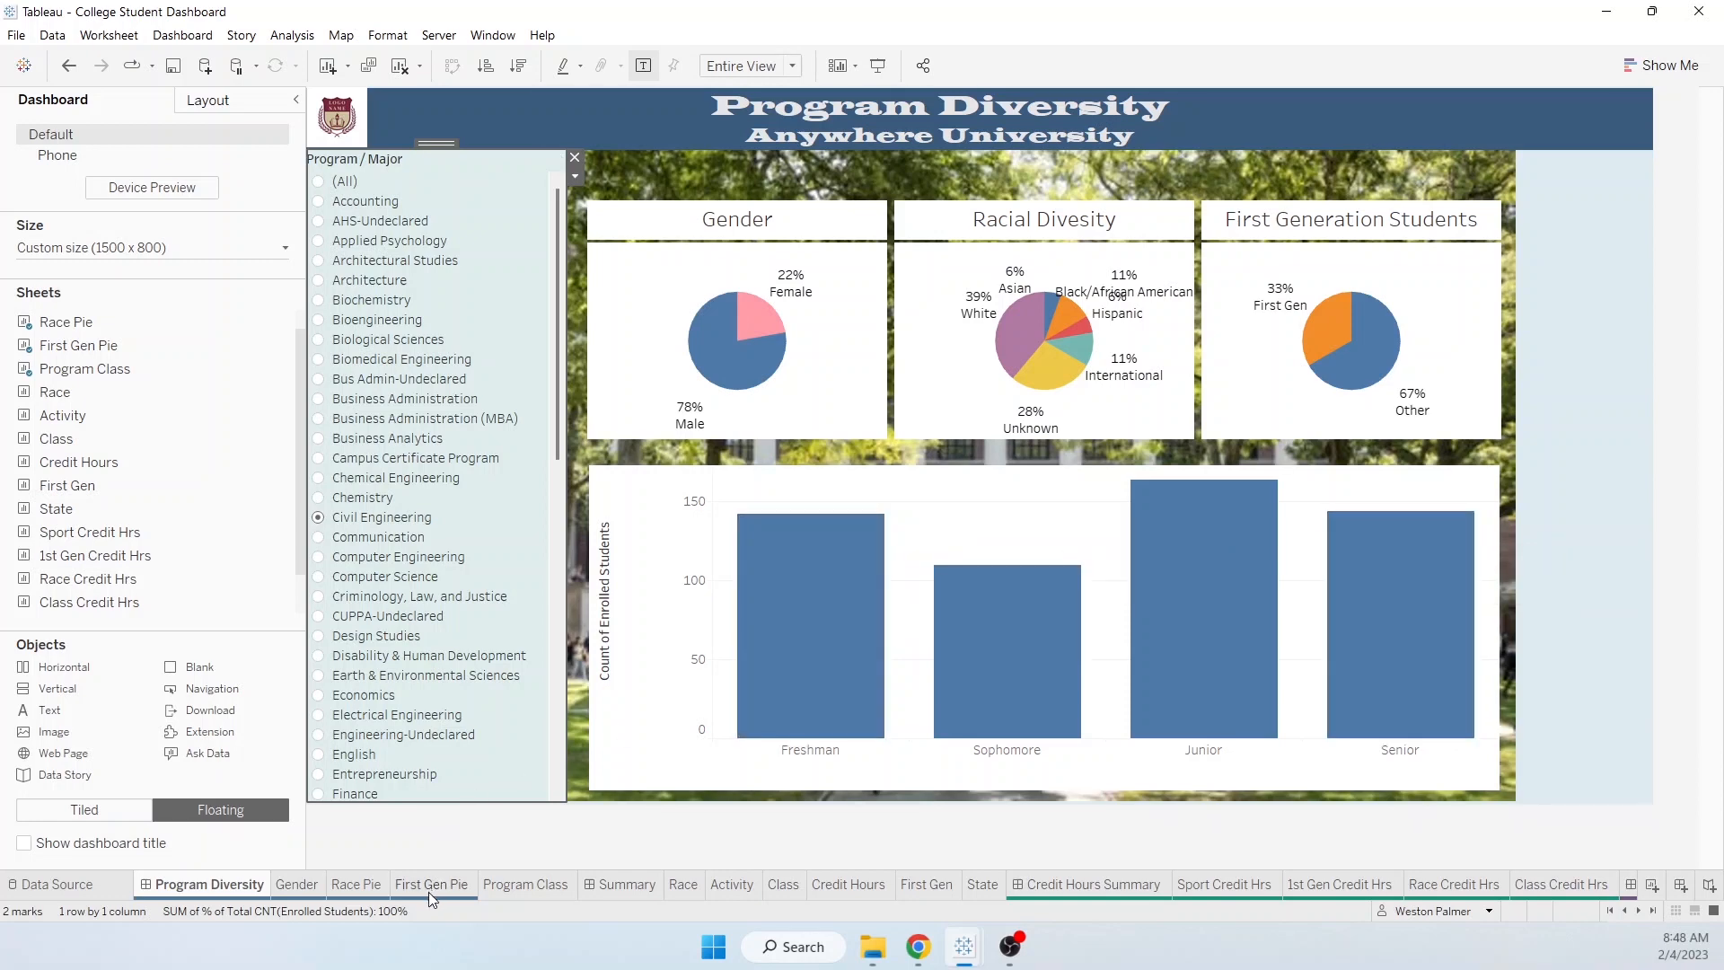
Step: Colour the Program Class worksheet's sheet tab blue
click(516, 891)
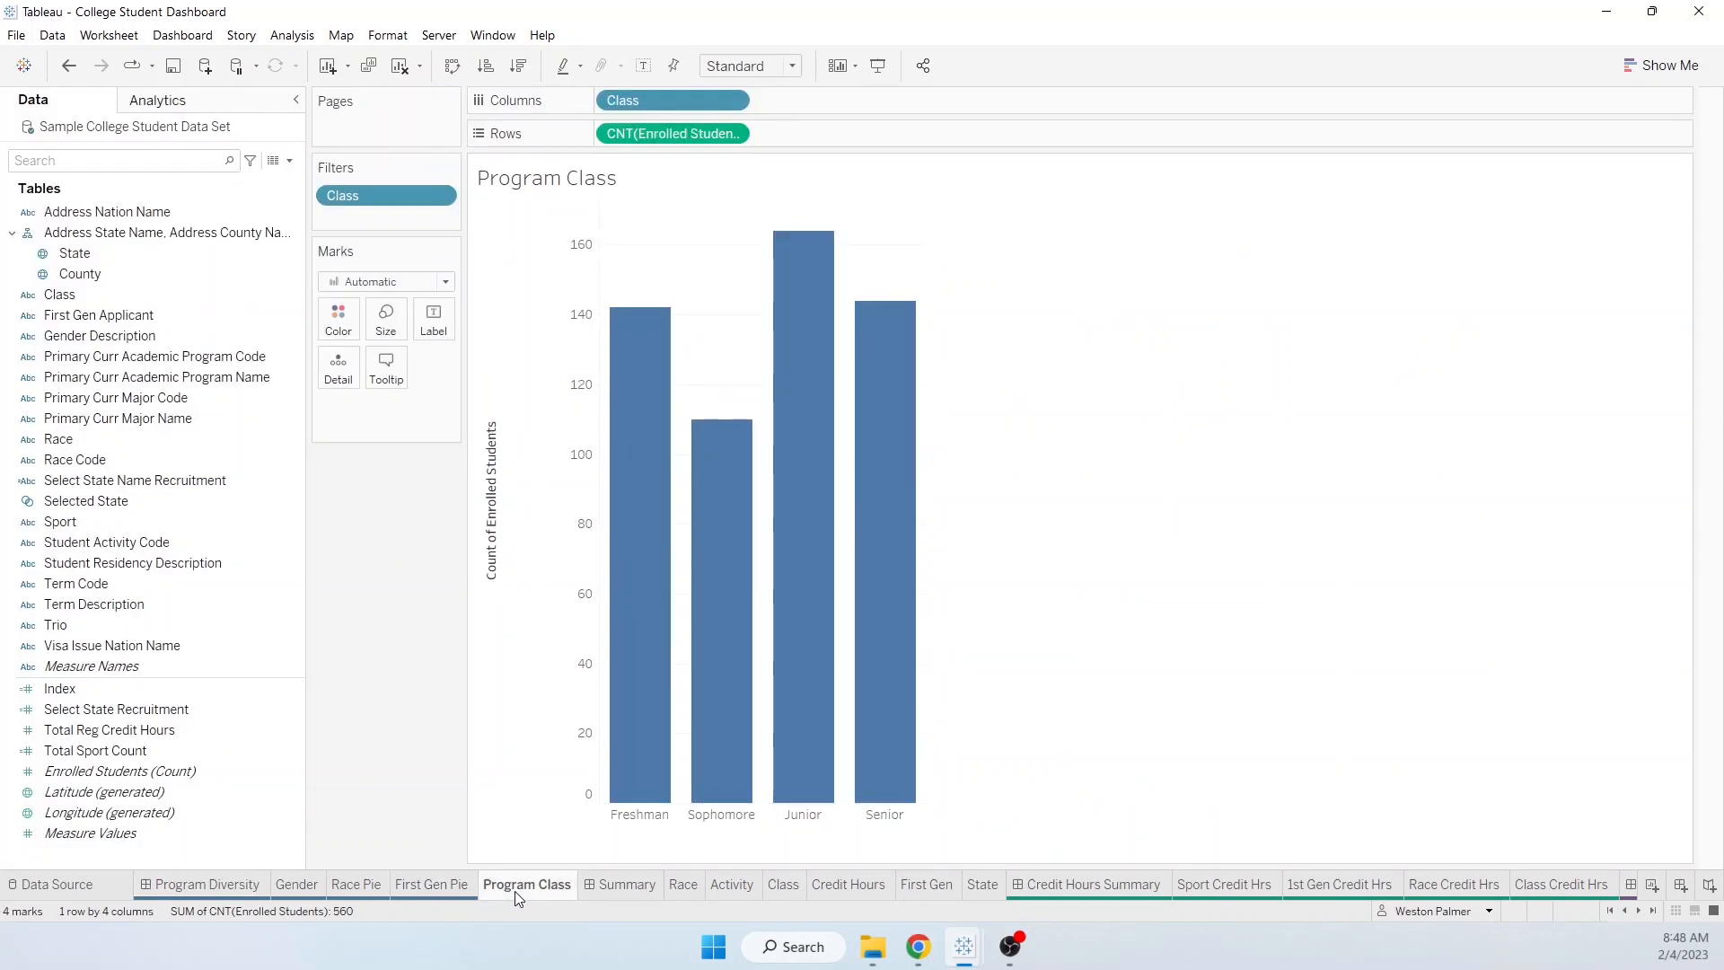
right_click(514, 892)
mouse_move(572, 856)
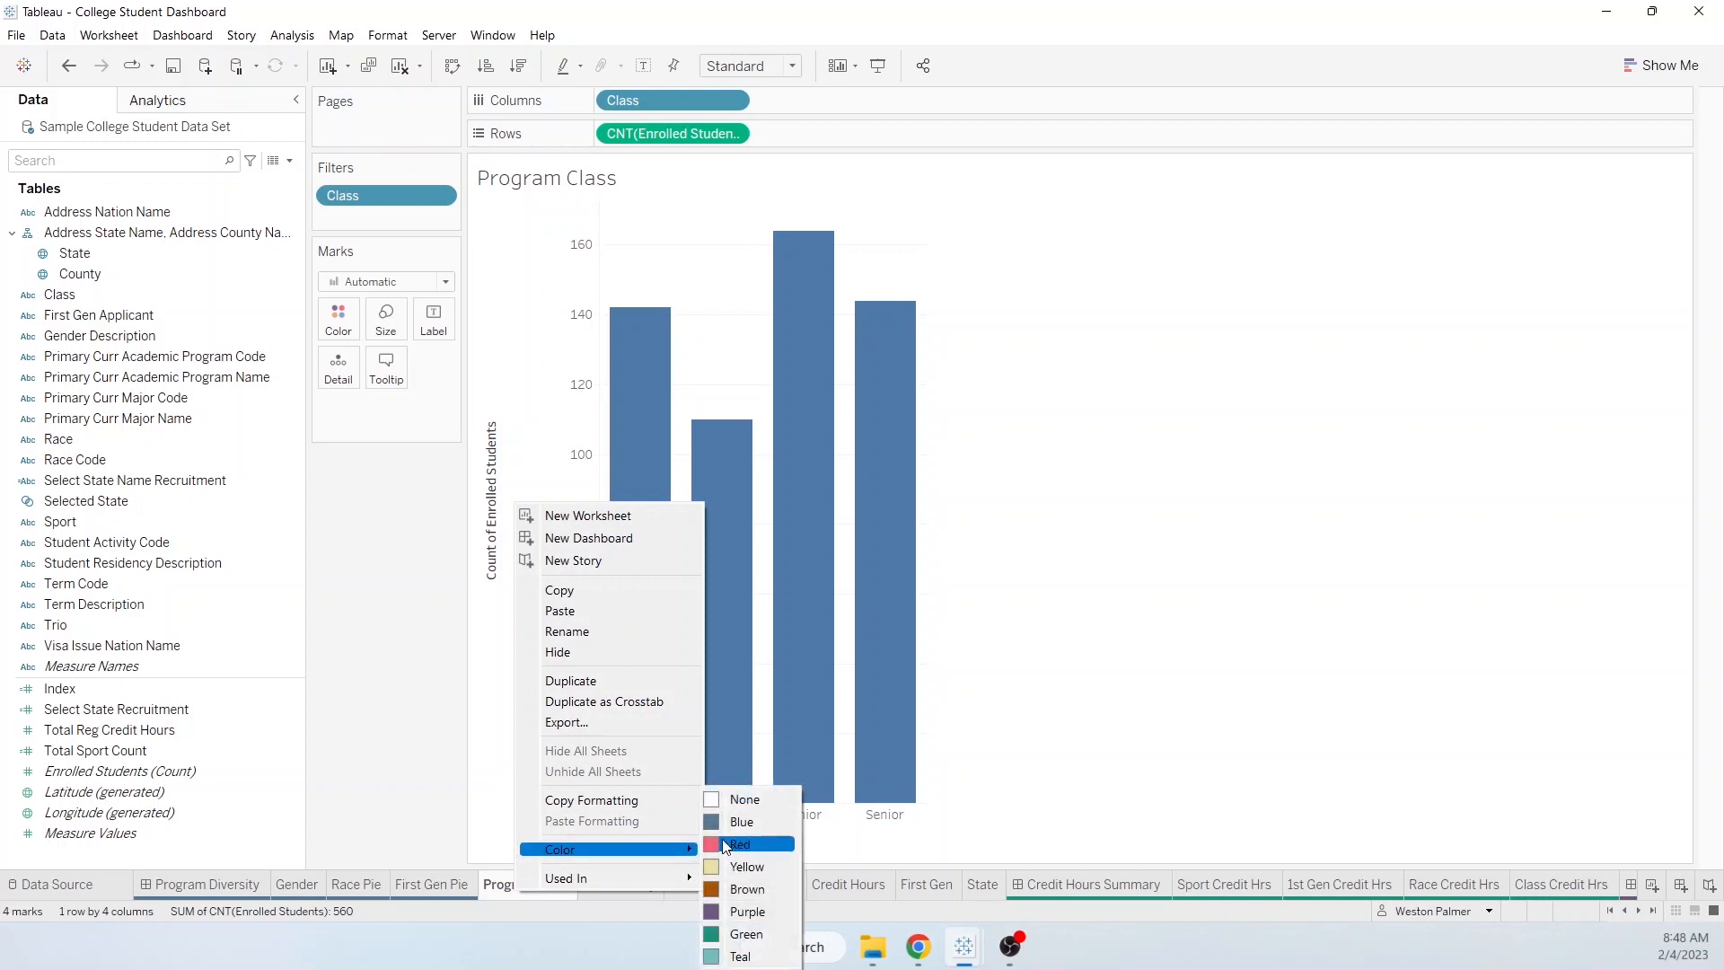
click(719, 827)
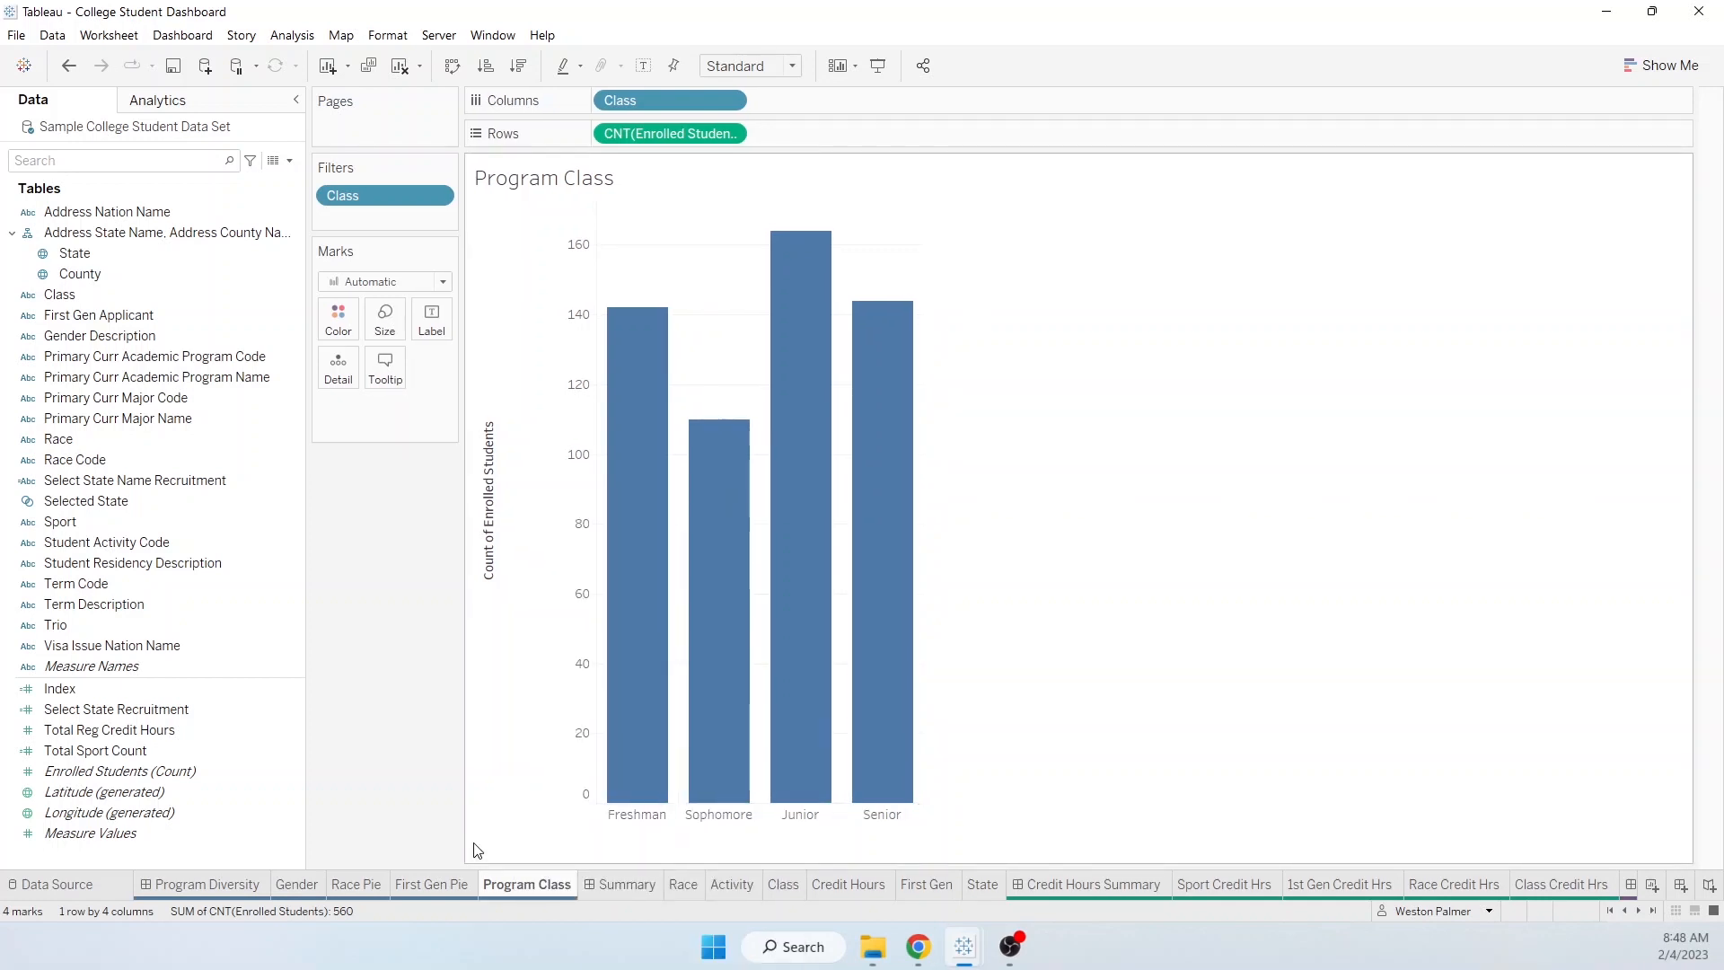
Step: Create a string parameter named Diveristy Parameter that allows all values
click(290, 161)
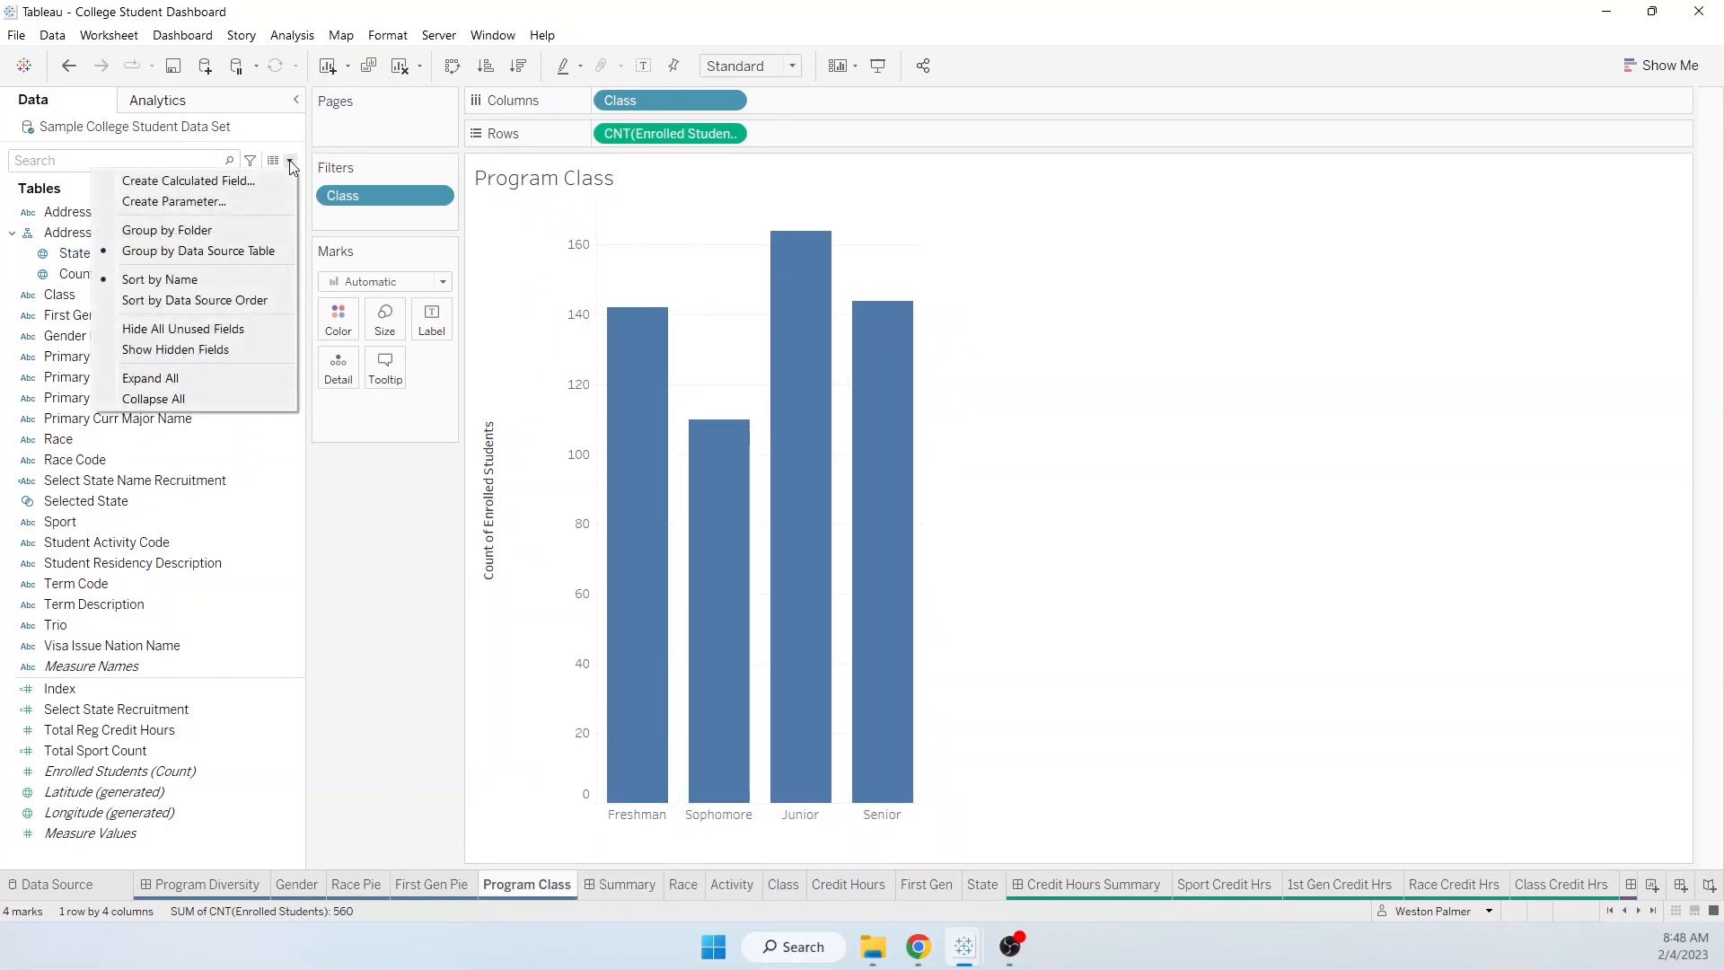
click(226, 201)
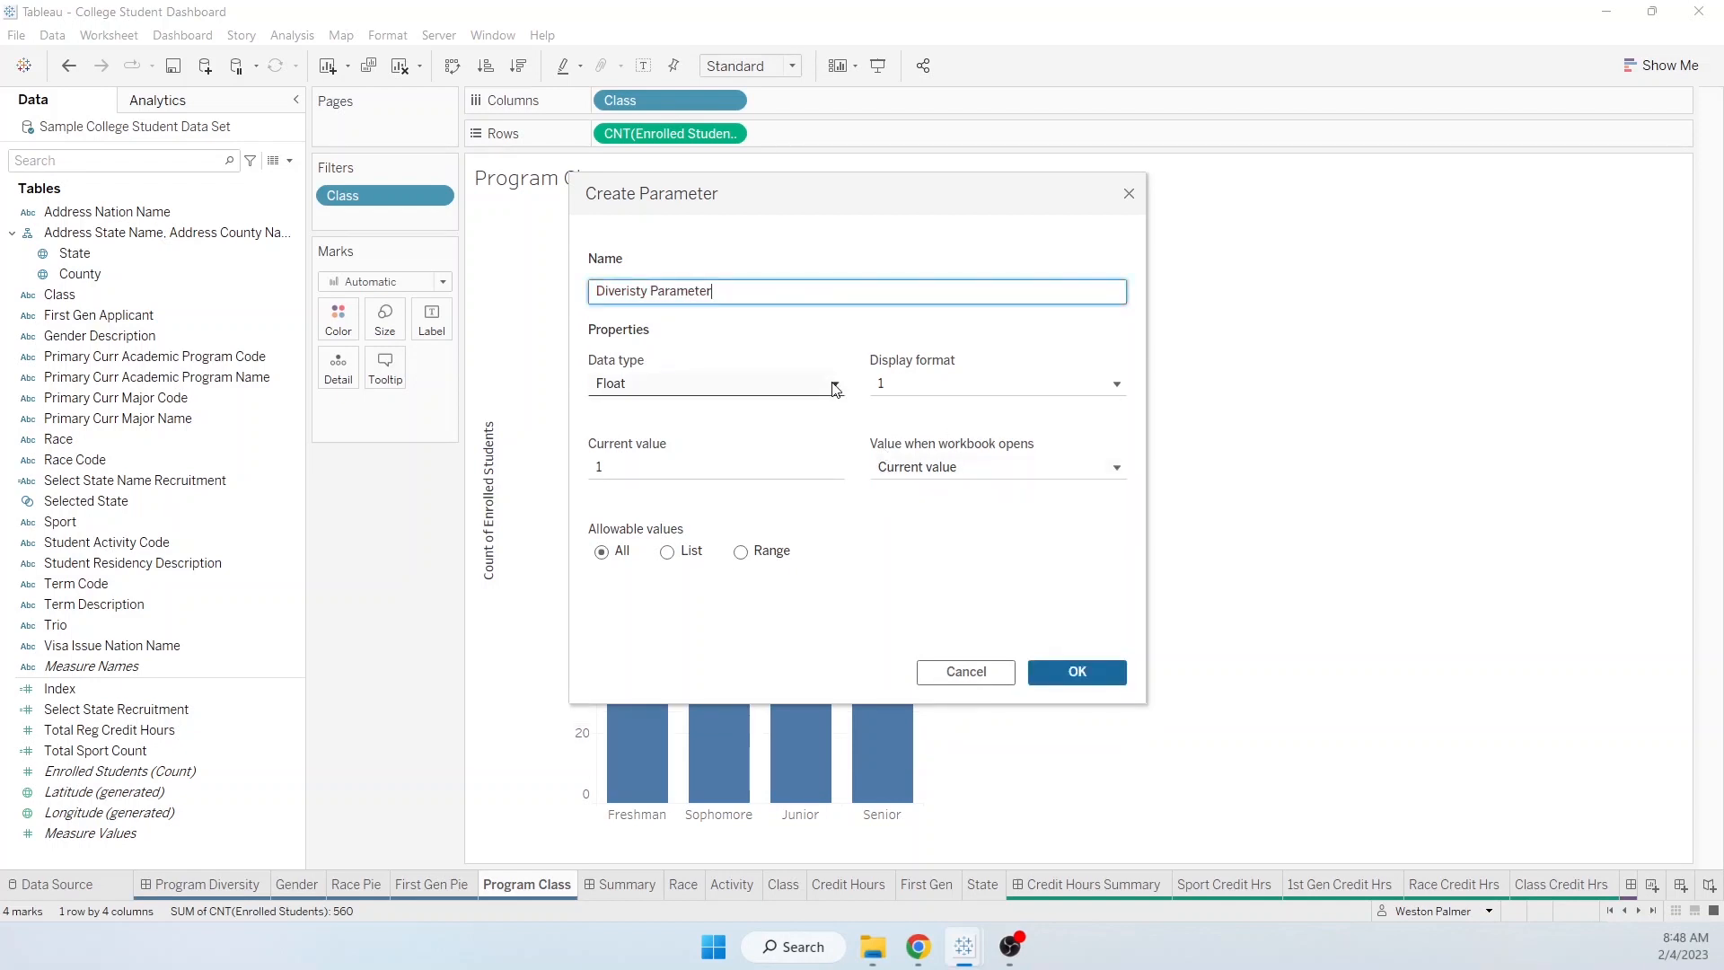
click(833, 383)
click(687, 453)
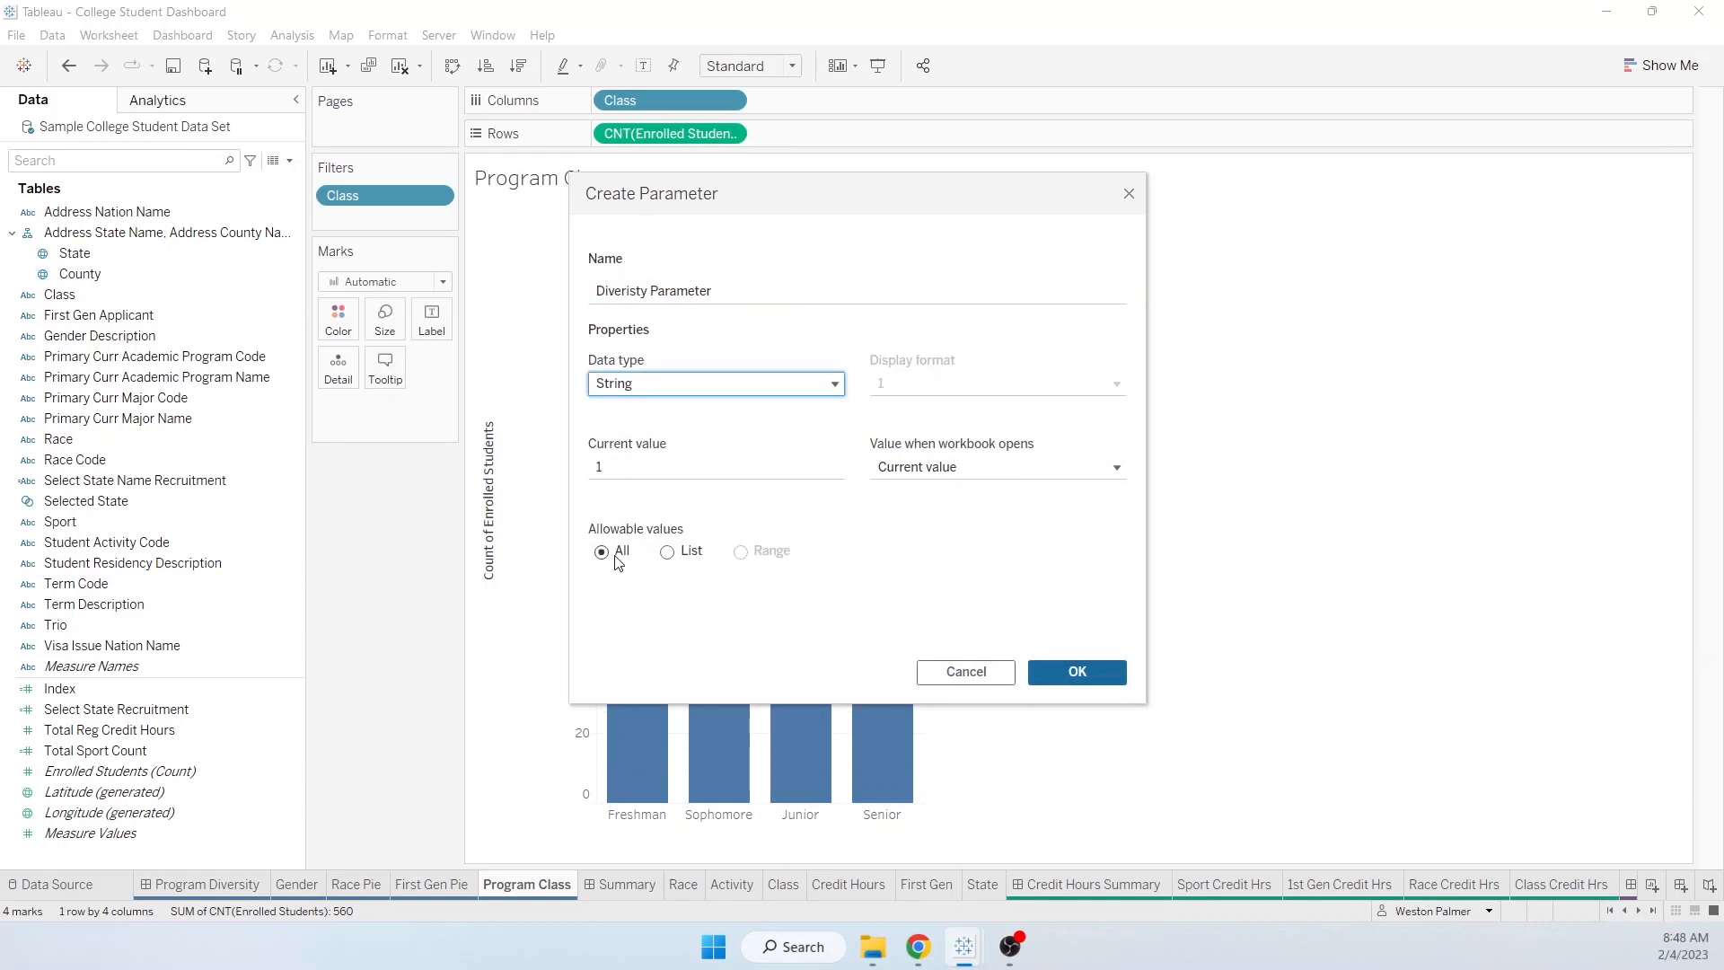
click(1064, 671)
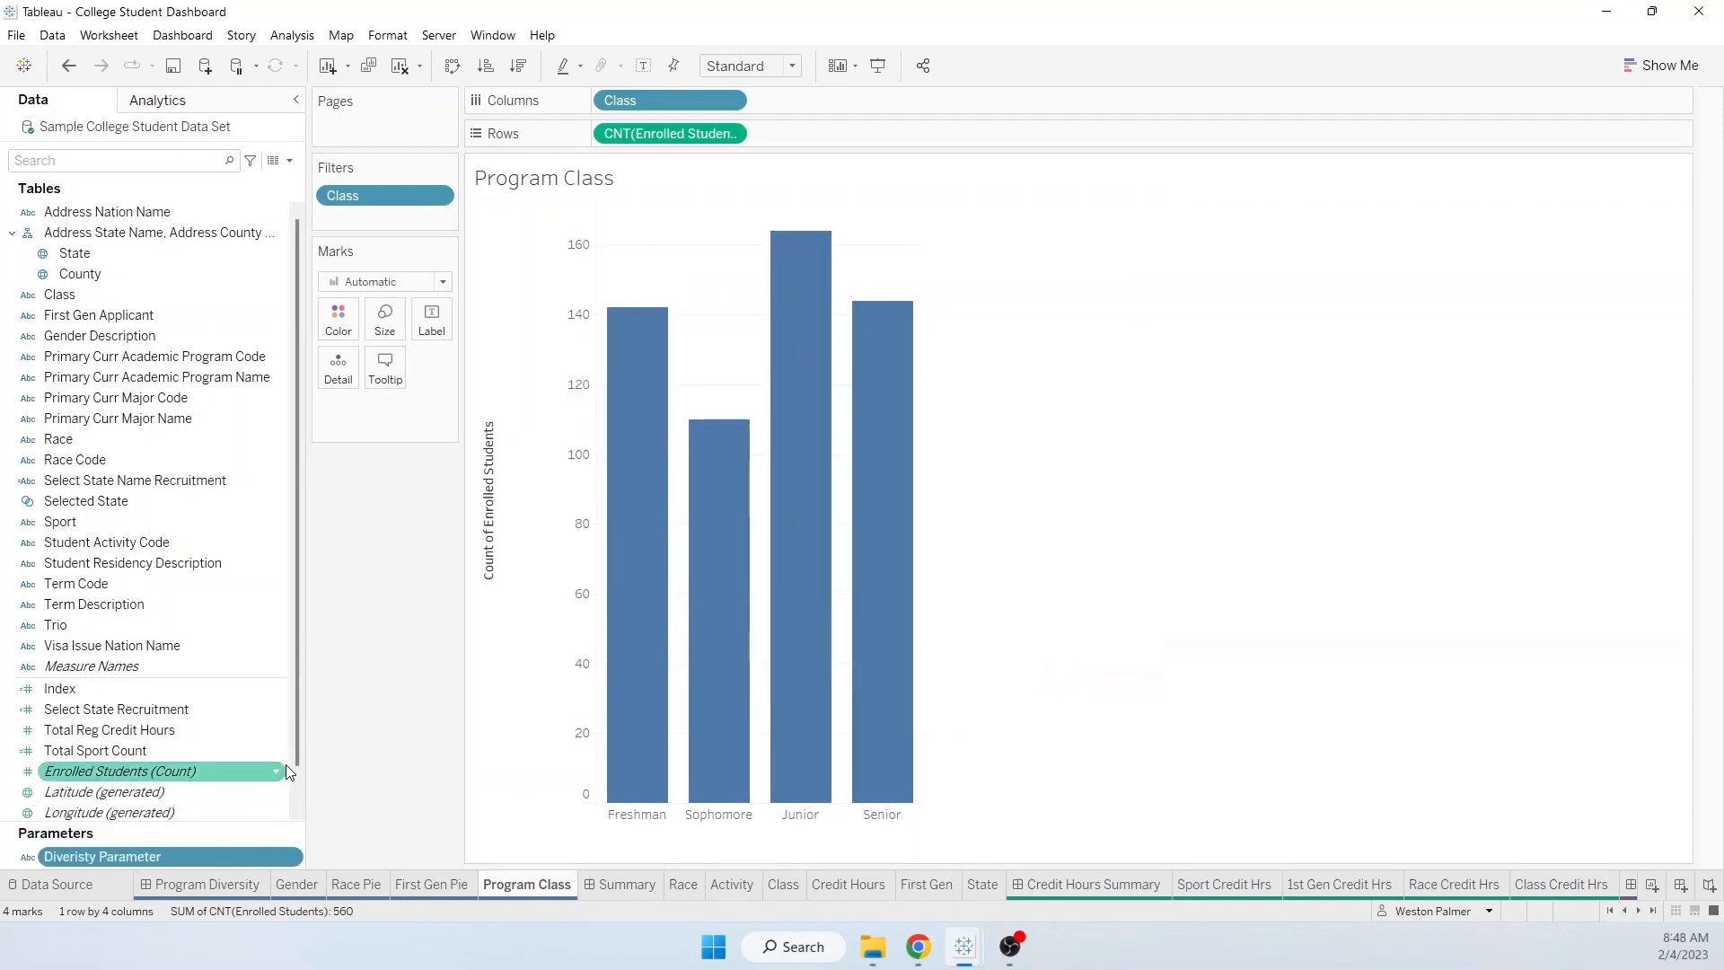
Step: Create a calculated field named Parameter Gender with the formula "Gender"
scroll(303, 780, down, 1)
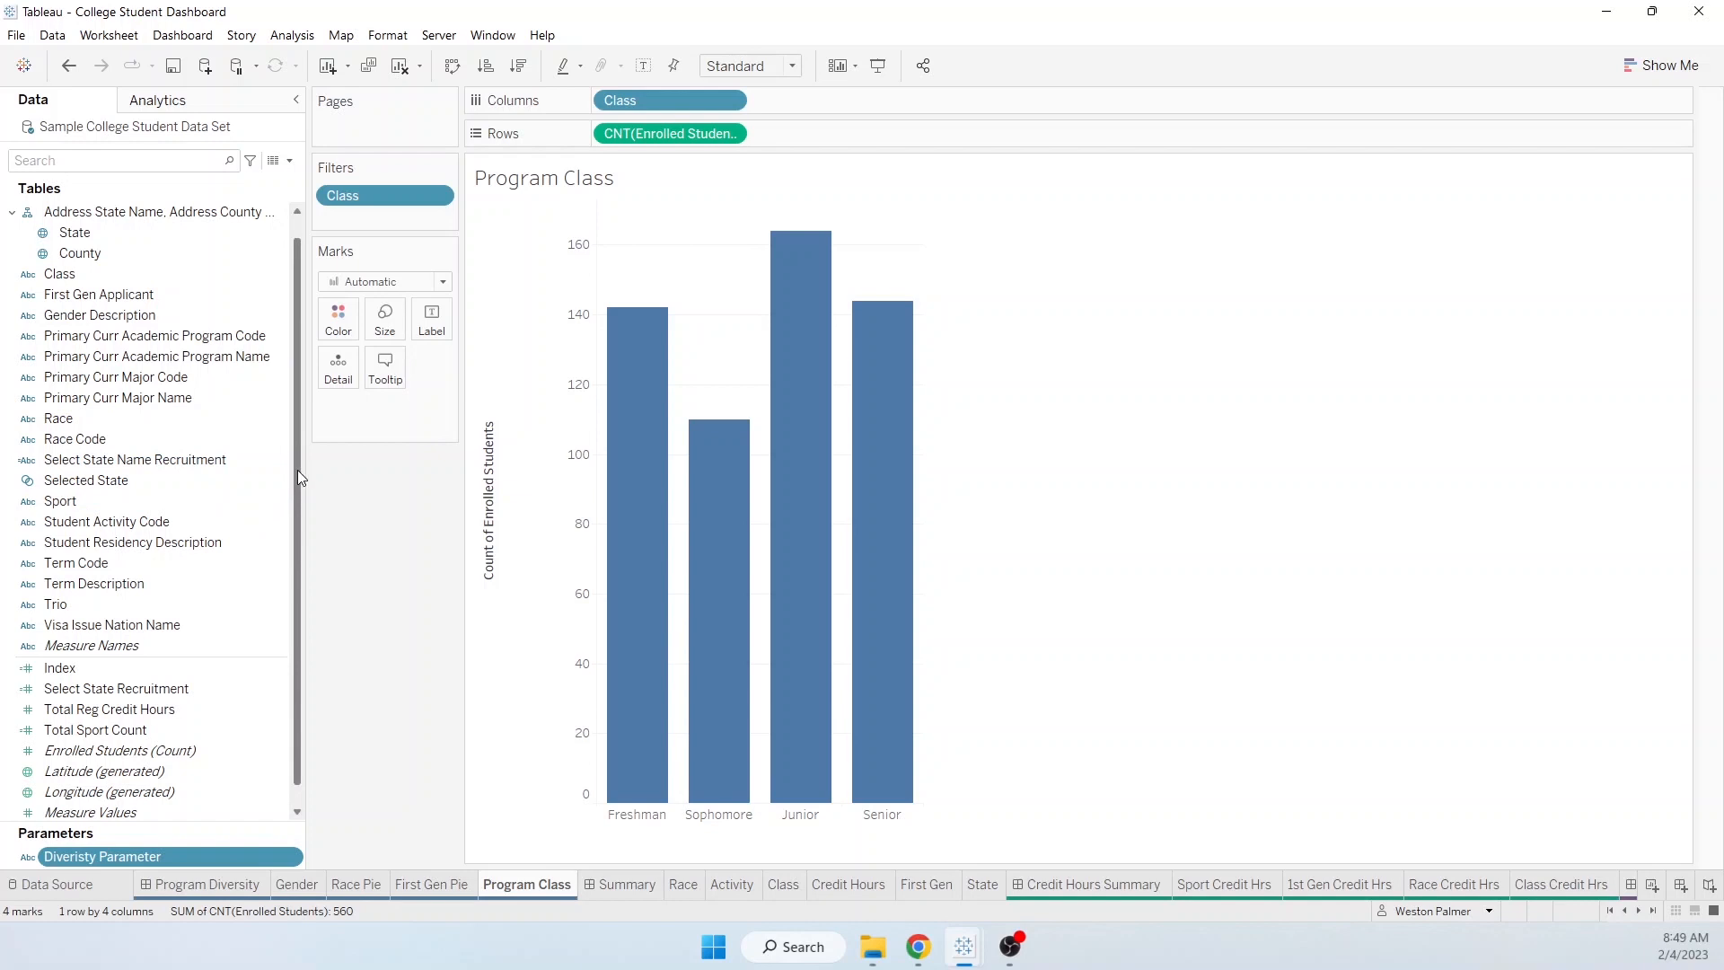
scroll(298, 470, up, 1)
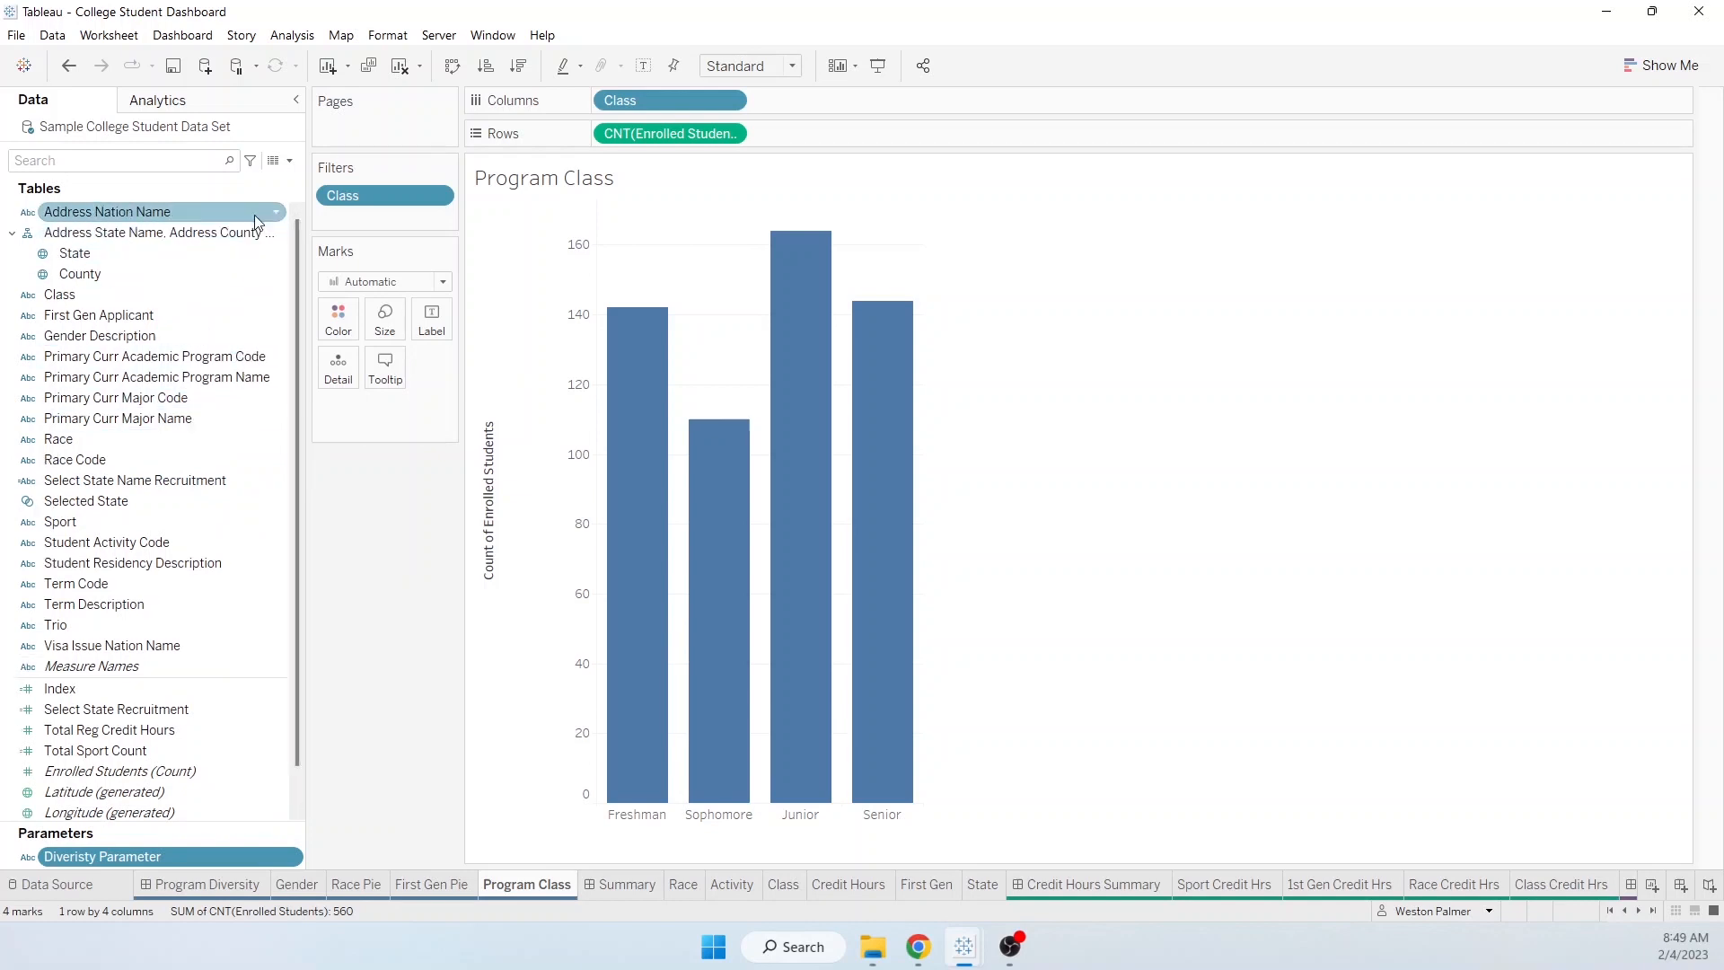
click(290, 161)
click(261, 178)
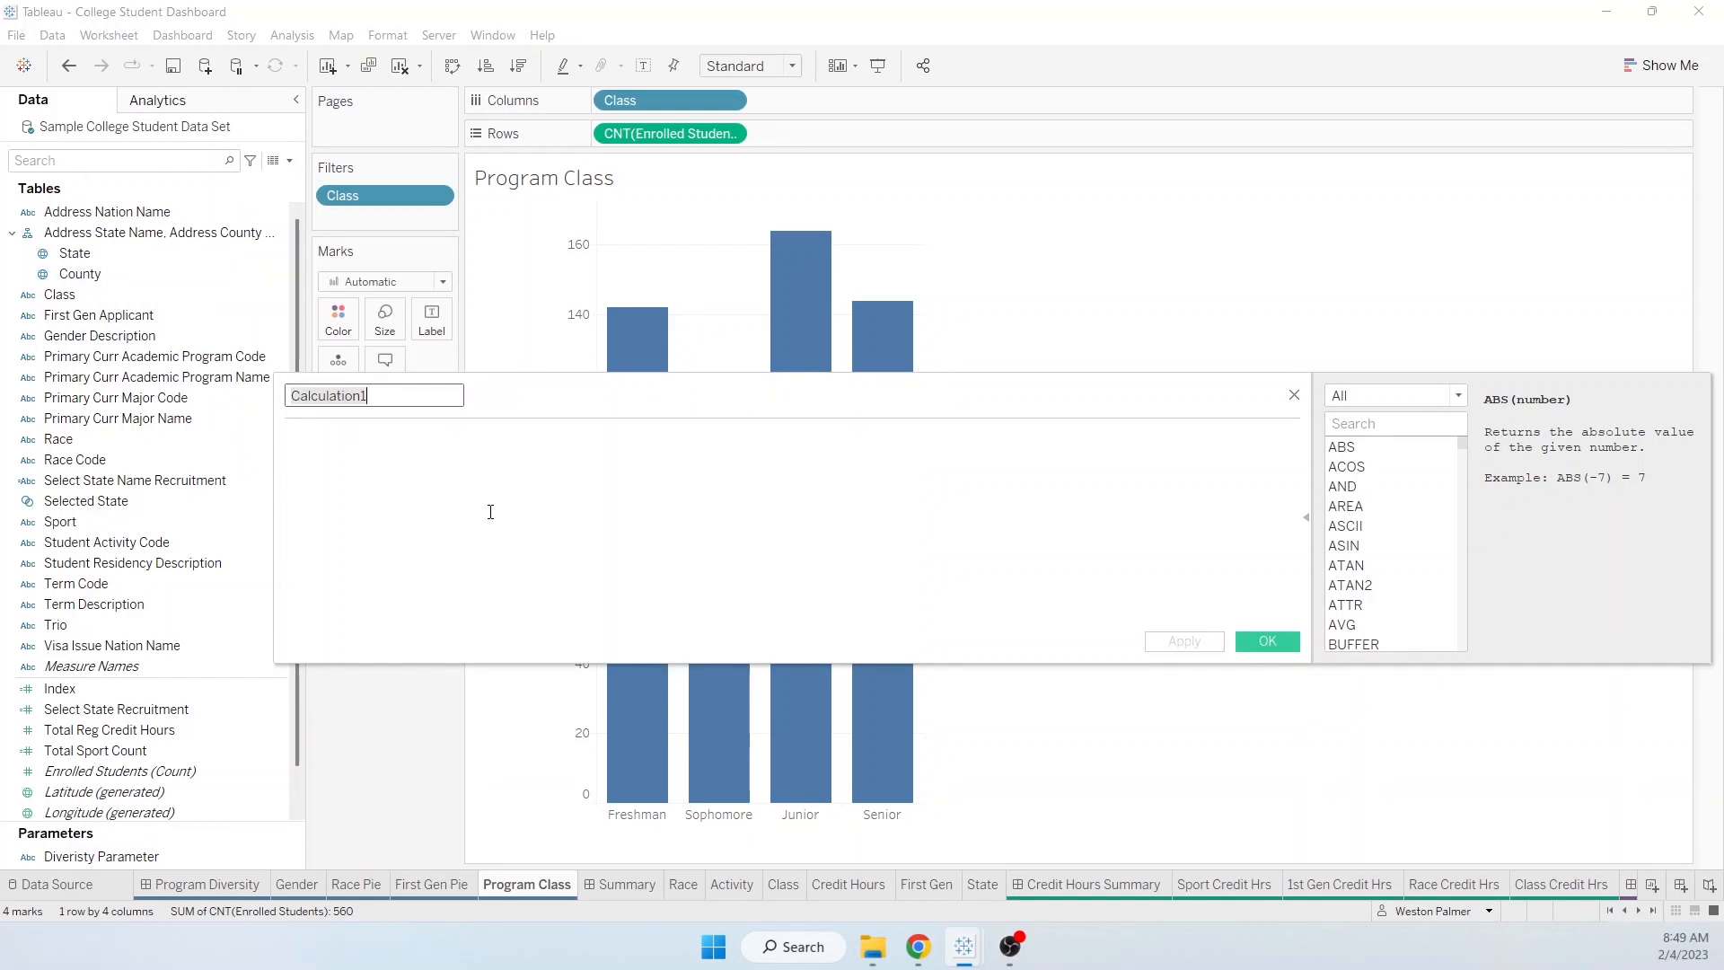
text(Parameter Gener)
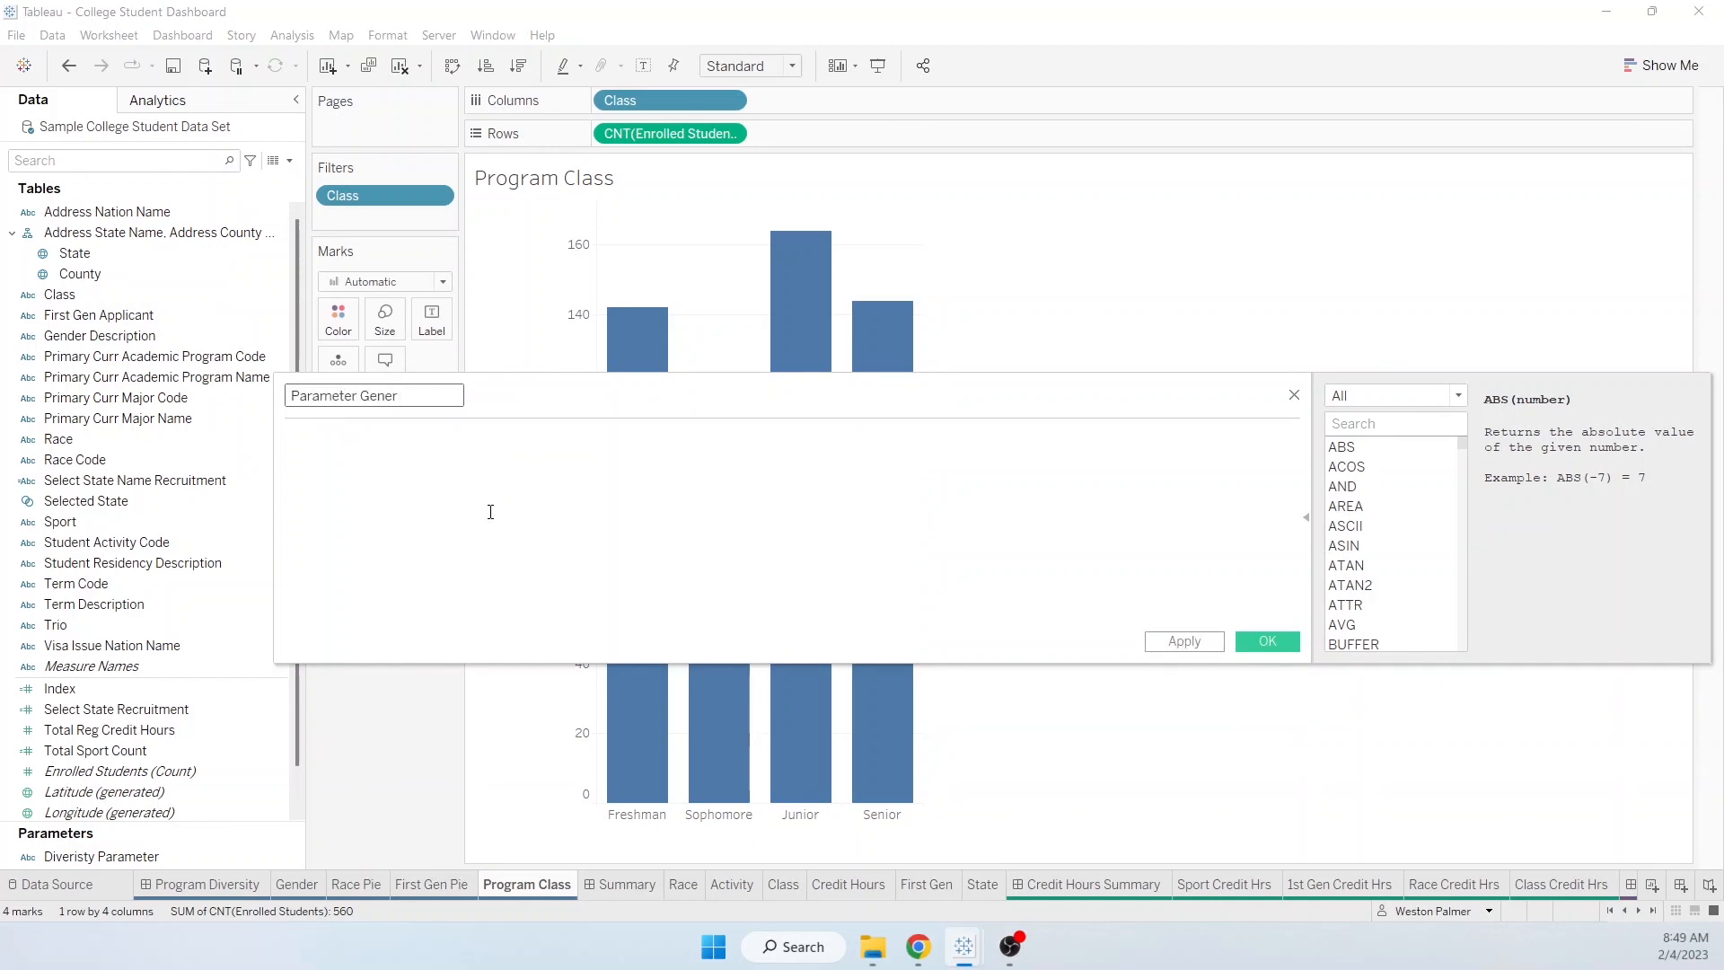
click(315, 484)
text("Gender")
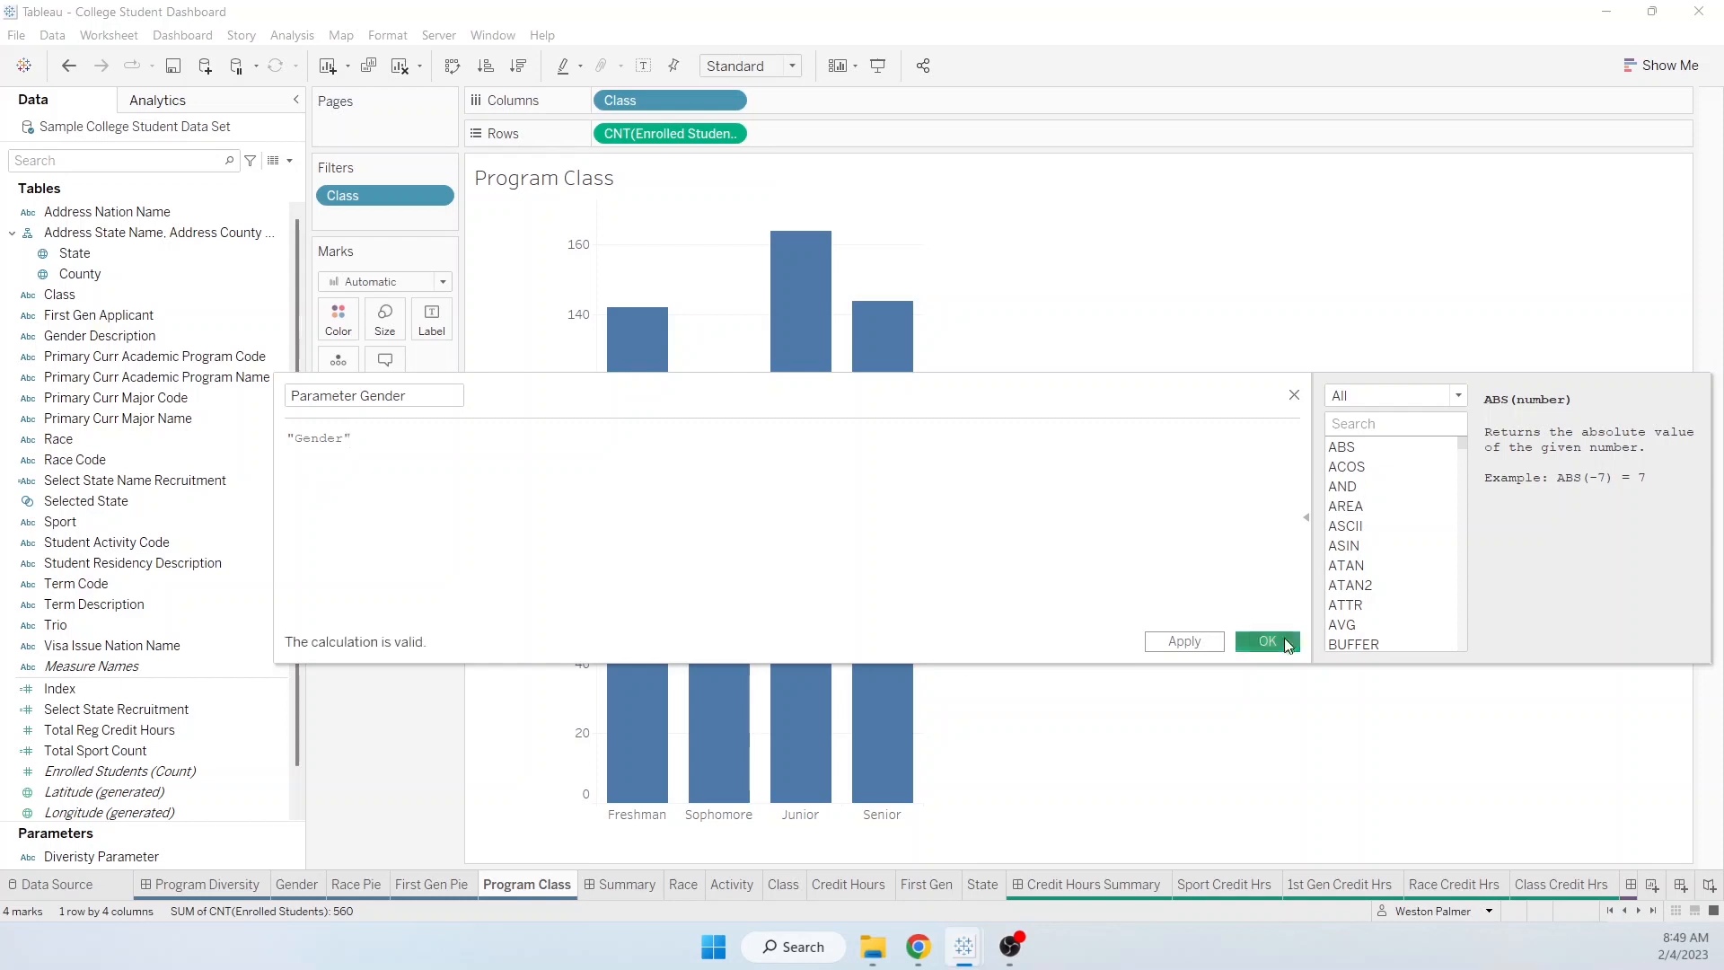
click(1279, 641)
Step: Duplicate the Parameter Gender calculated field, and duplicate that copy once more
click(276, 357)
click(325, 498)
click(277, 378)
click(325, 519)
Step: Rename one Parameter Gender copy as Parameter Race and change its formula to "Race"
click(277, 377)
click(325, 497)
drag(359, 395, 455, 413)
text(Race)
drag(295, 439, 707, 399)
text(Race)
click(1266, 639)
Step: Rename the remaining Parameter Gender copy as Parameter First Gen and change its formula to "First Gen"
click(277, 377)
click(325, 497)
text(First Gen)
drag(293, 438, 344, 438)
text(F)
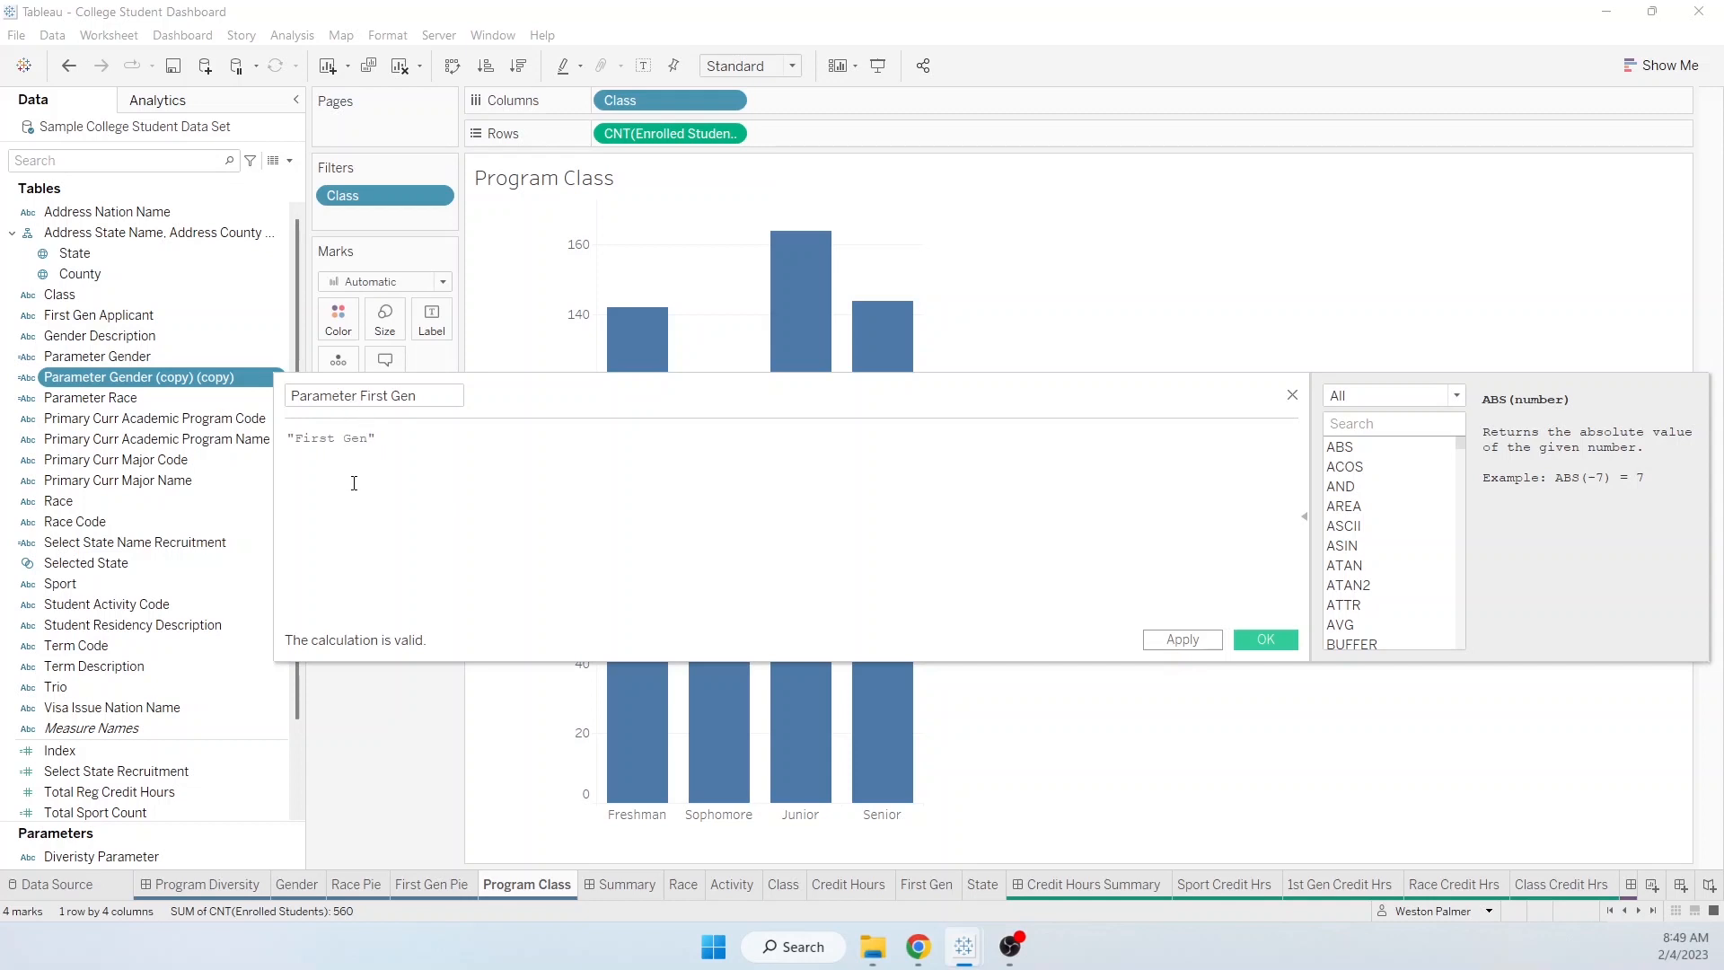
click(1265, 639)
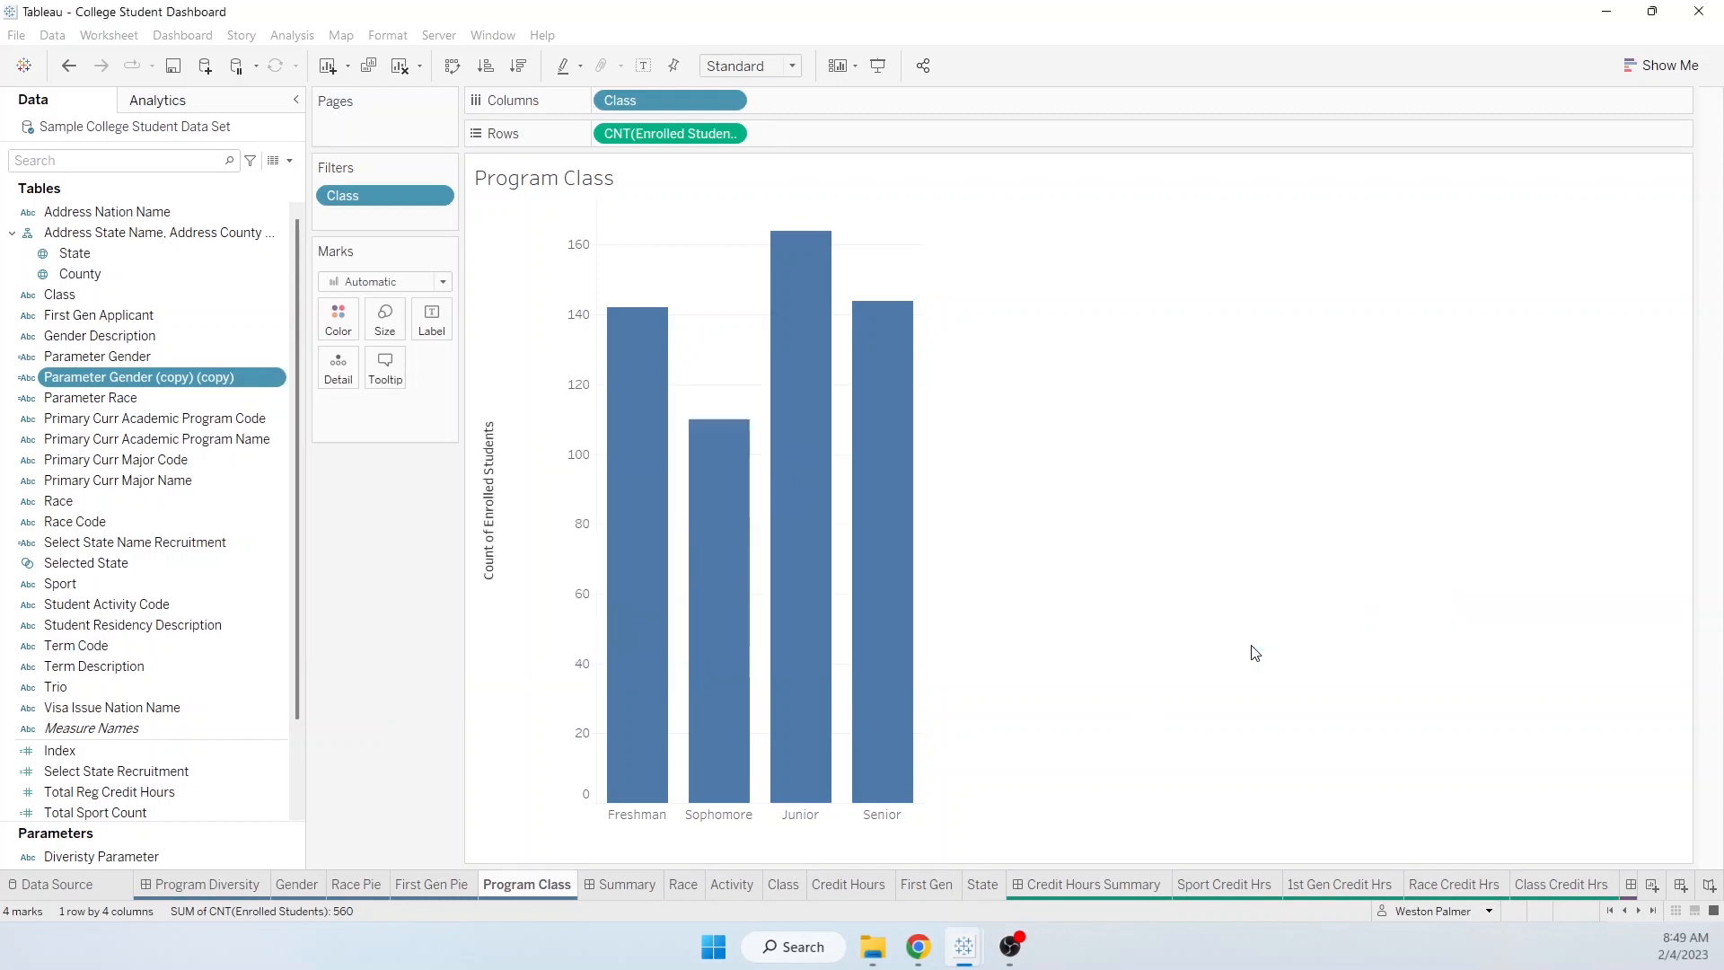
Step: Examine the new parameter calculation columns at the end of the Enrolled Students data source table
click(58, 885)
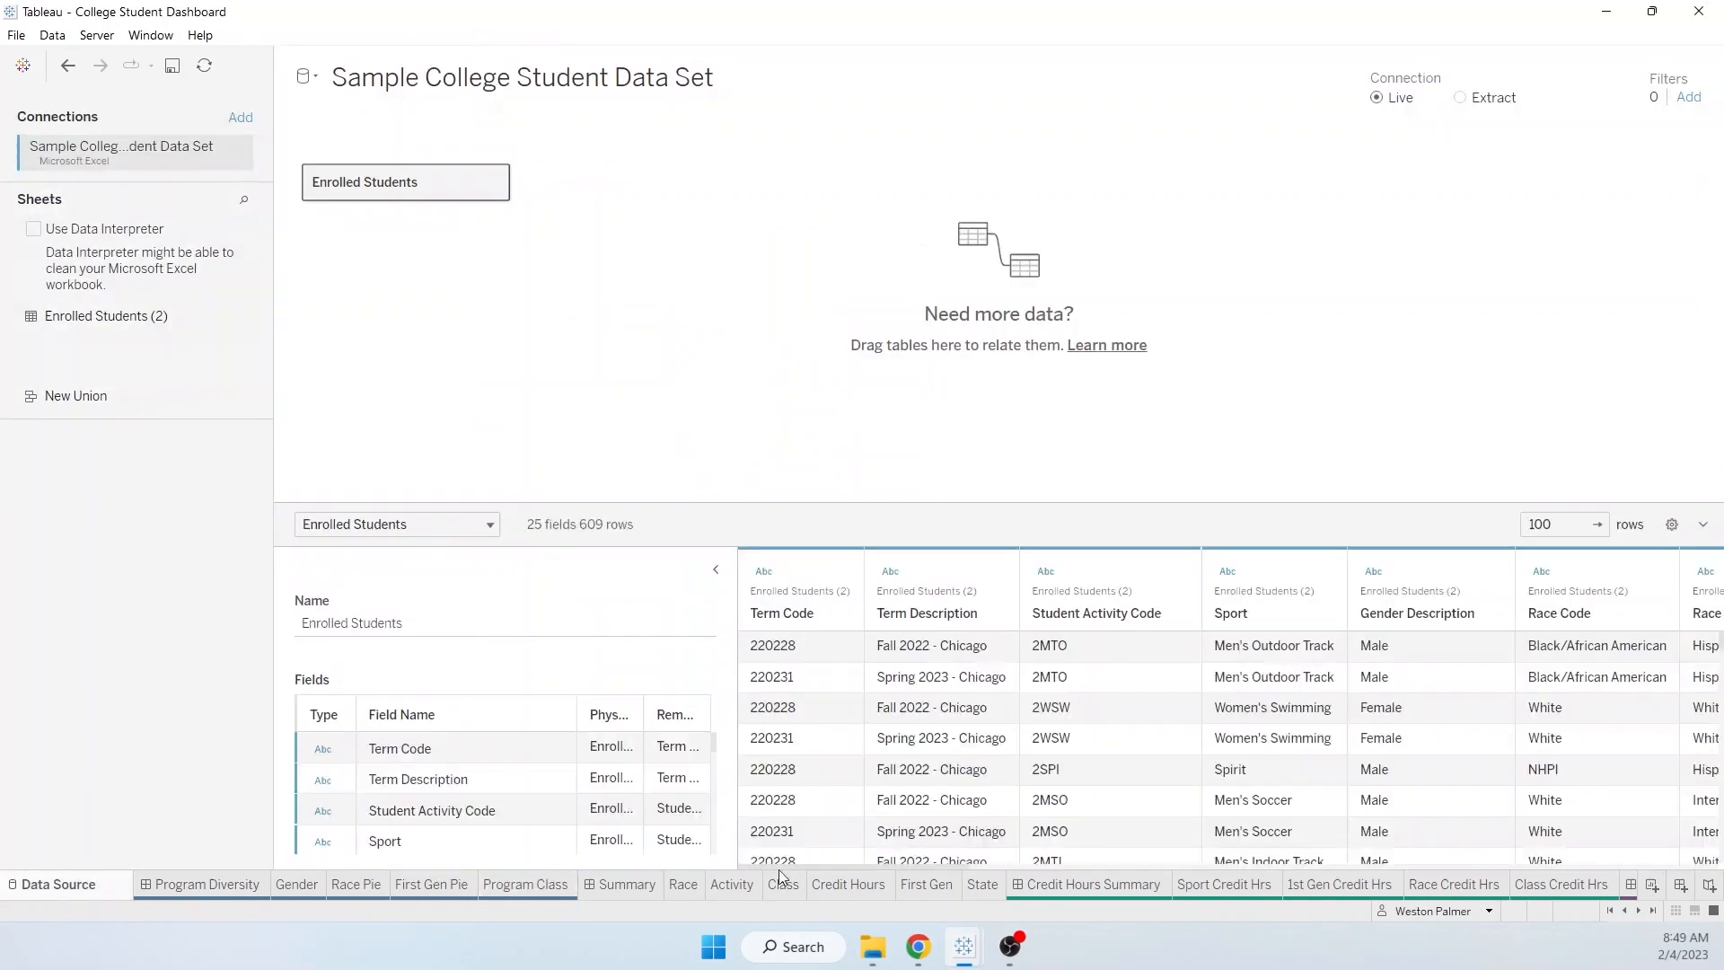
click(717, 570)
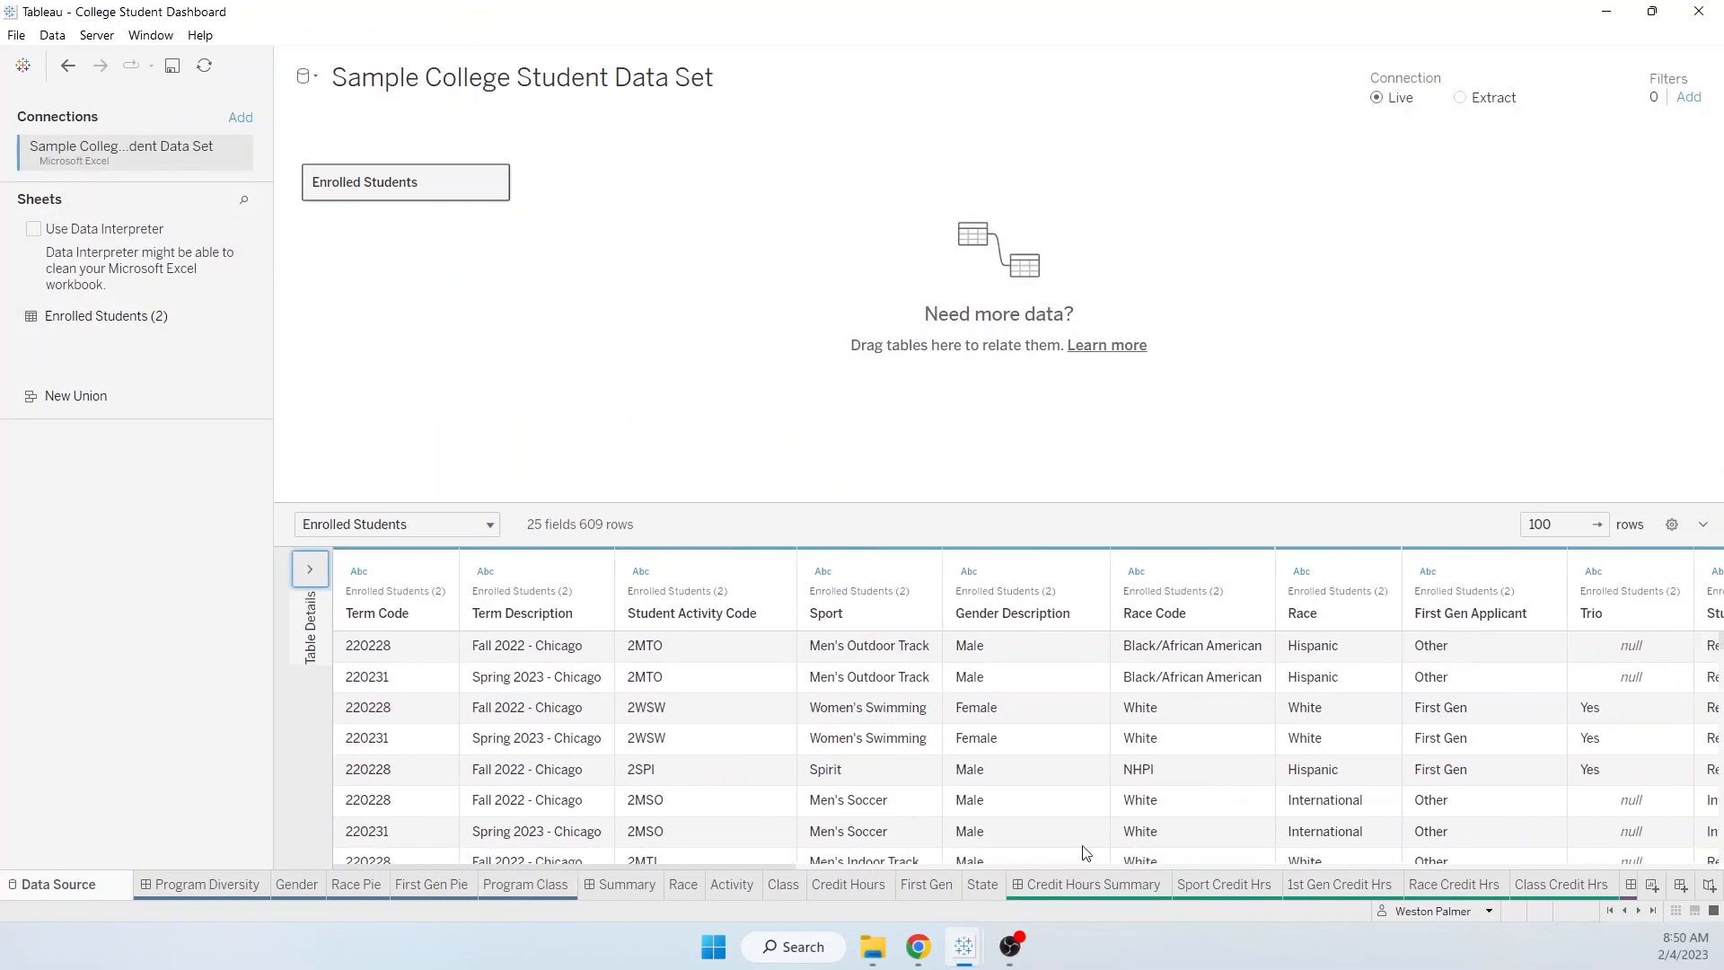
drag(718, 865, 1680, 888)
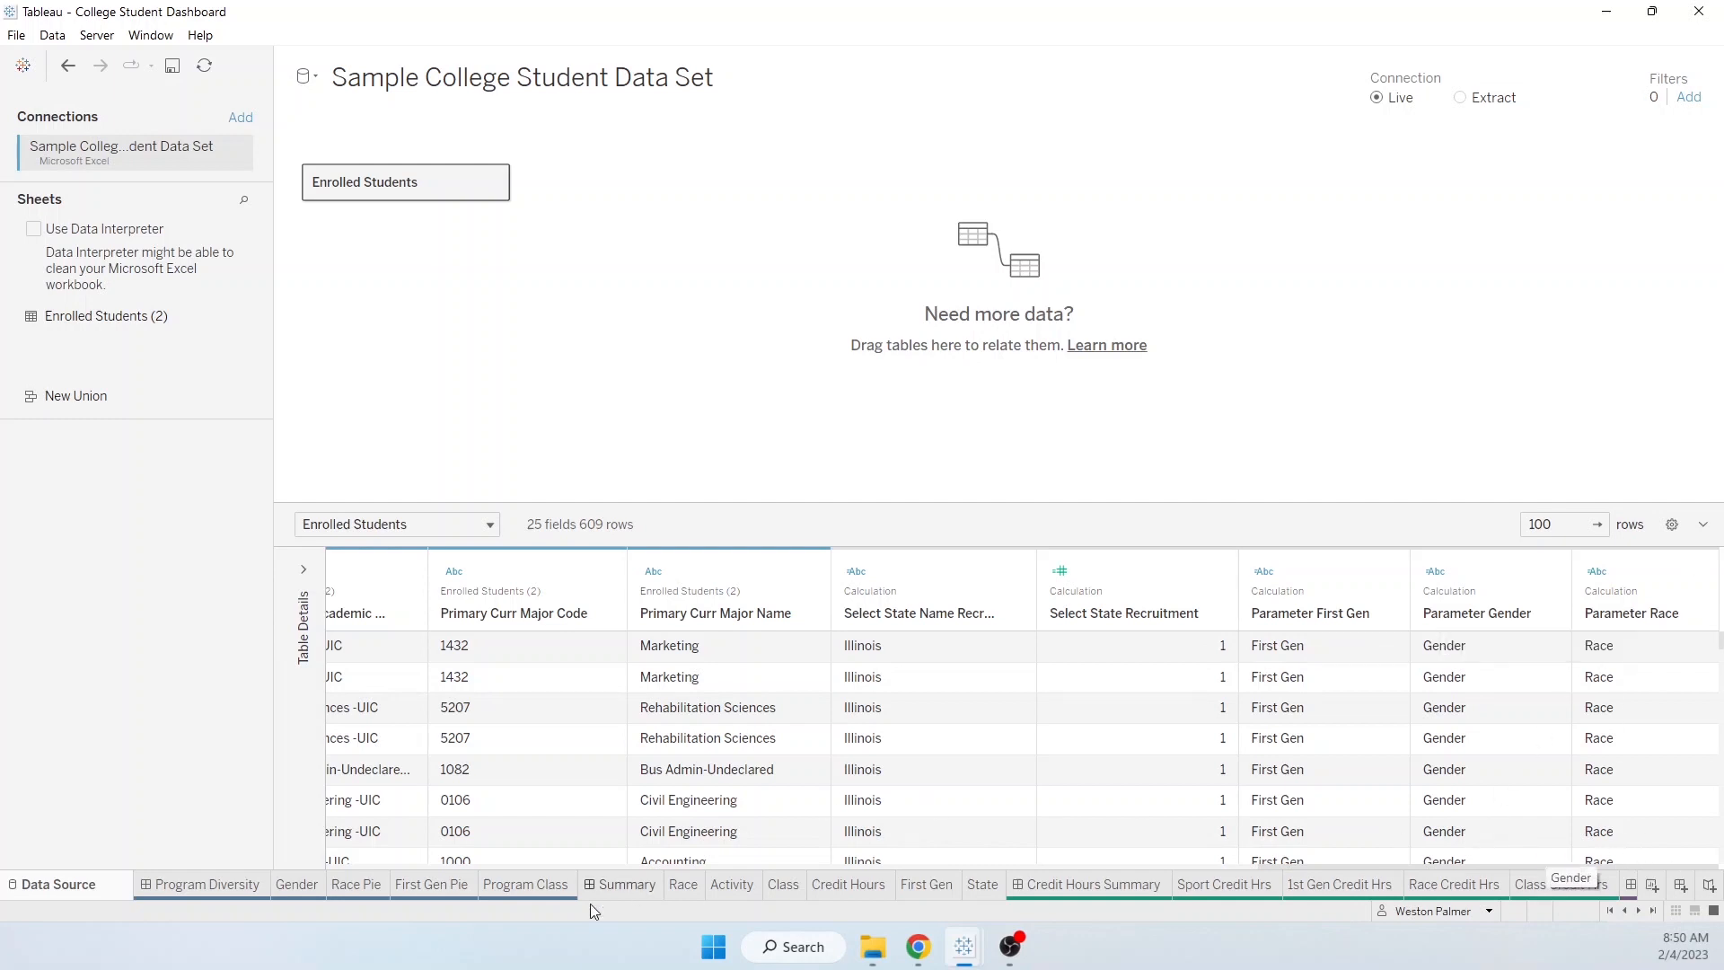
click(250, 880)
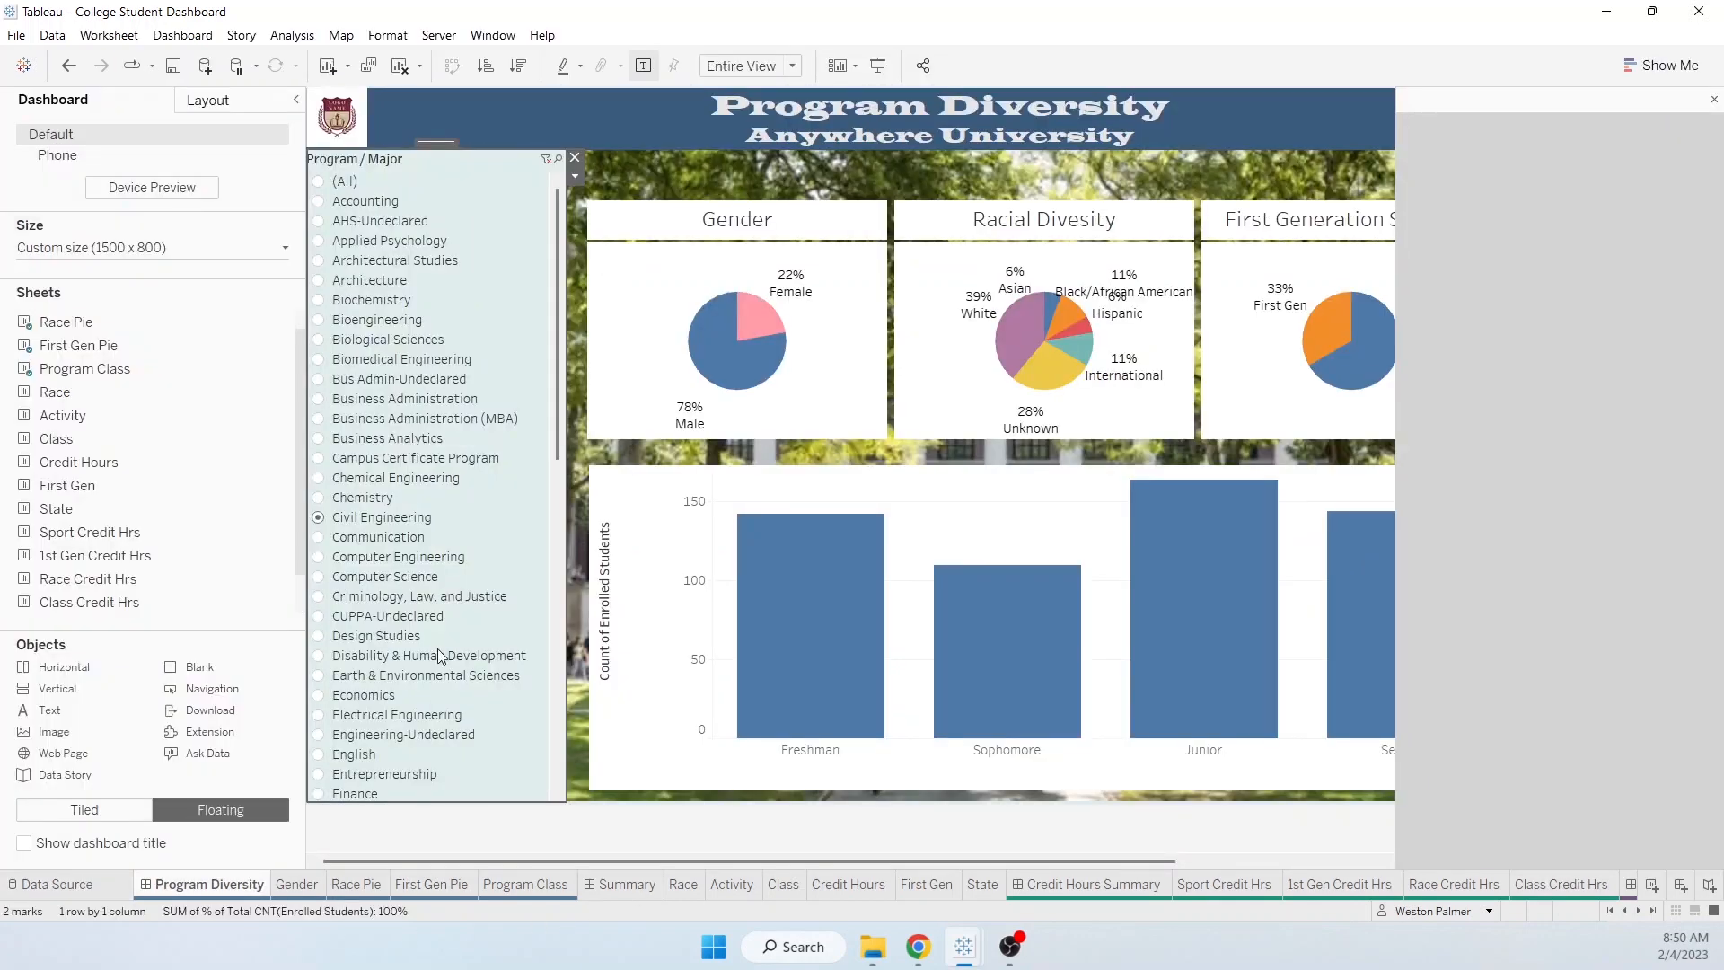
click(184, 35)
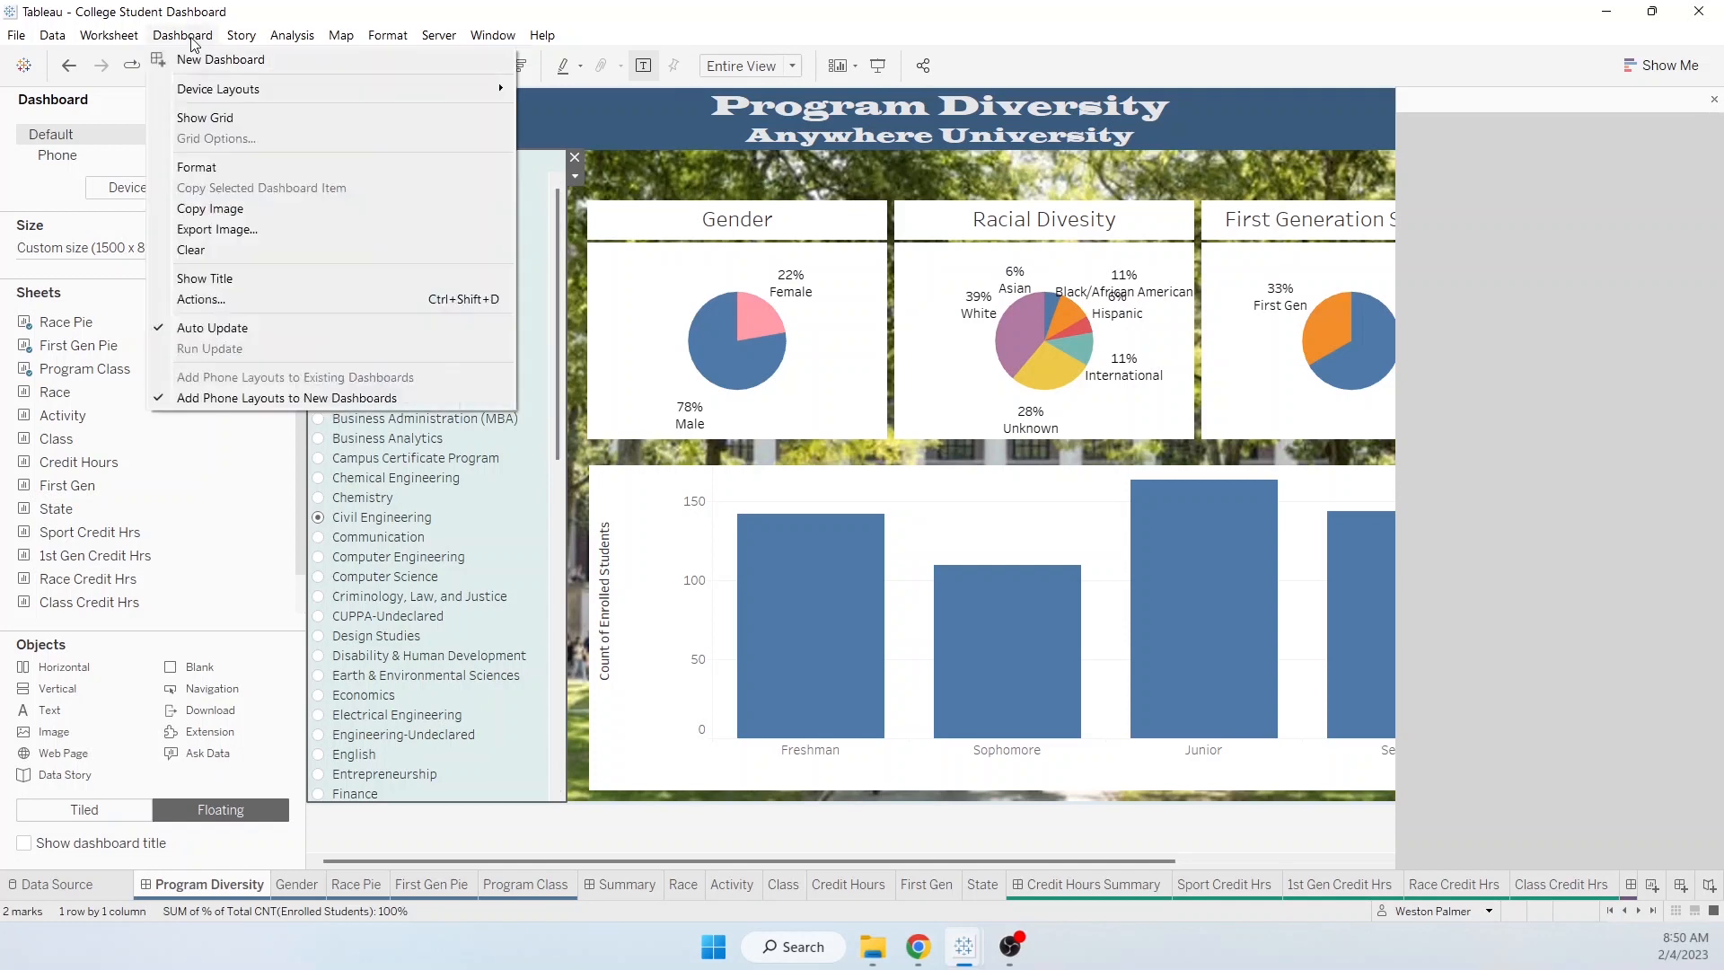
click(236, 302)
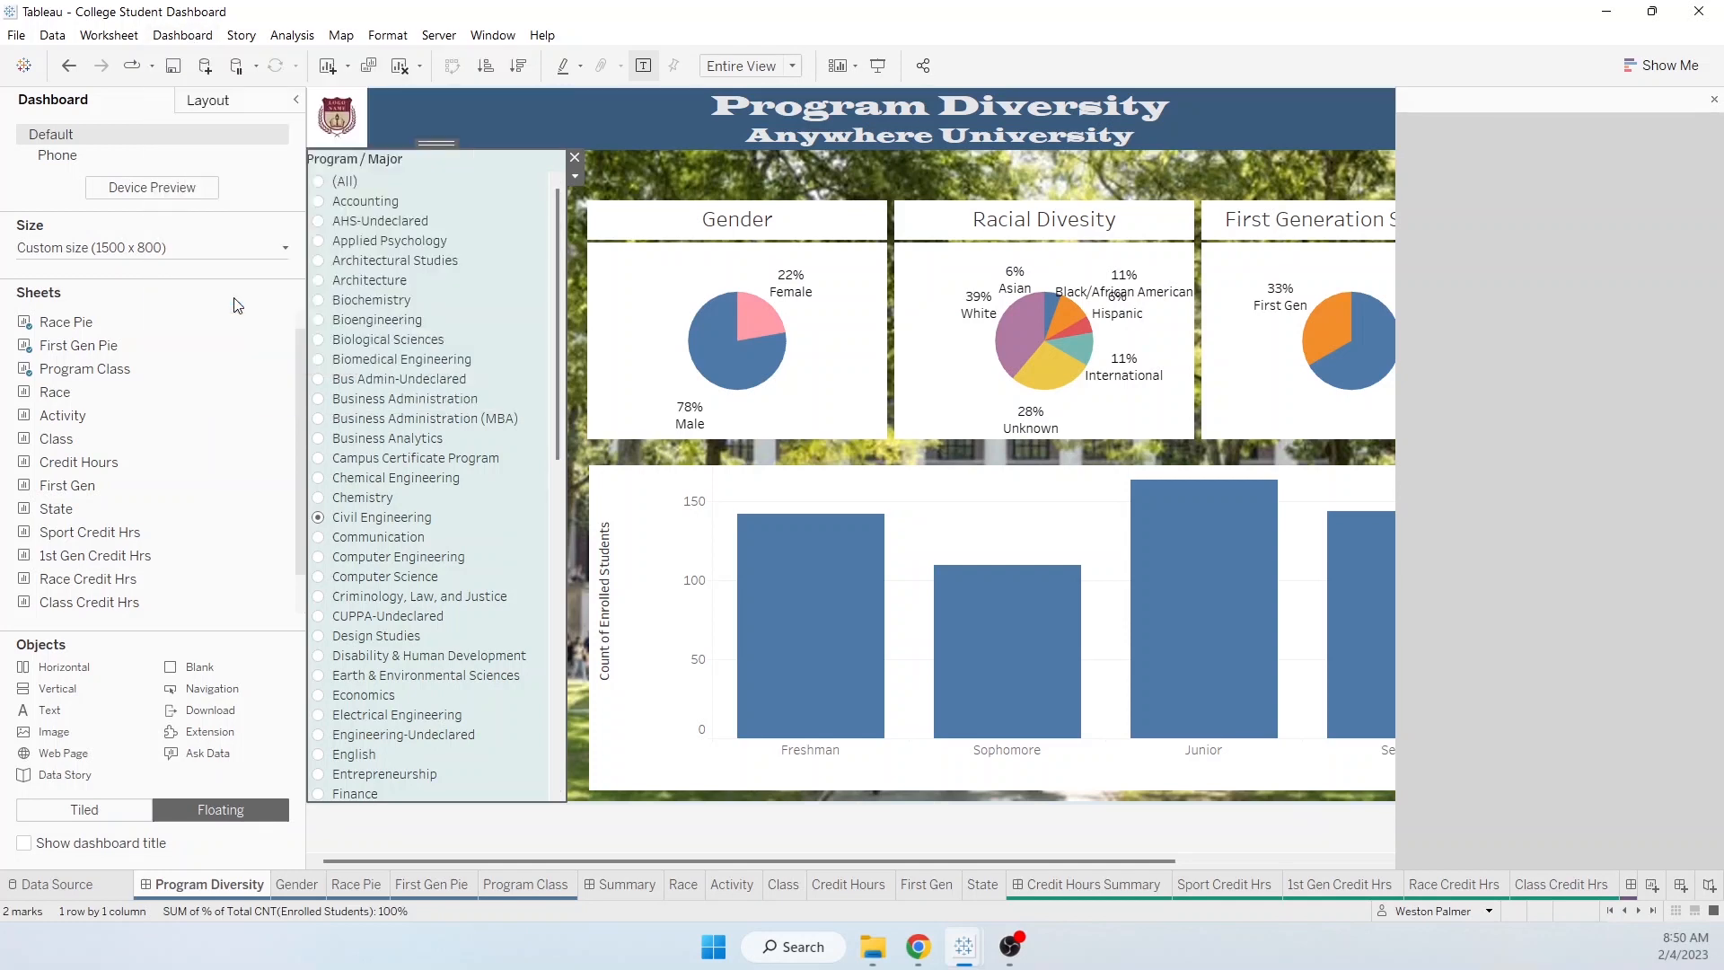
click(732, 354)
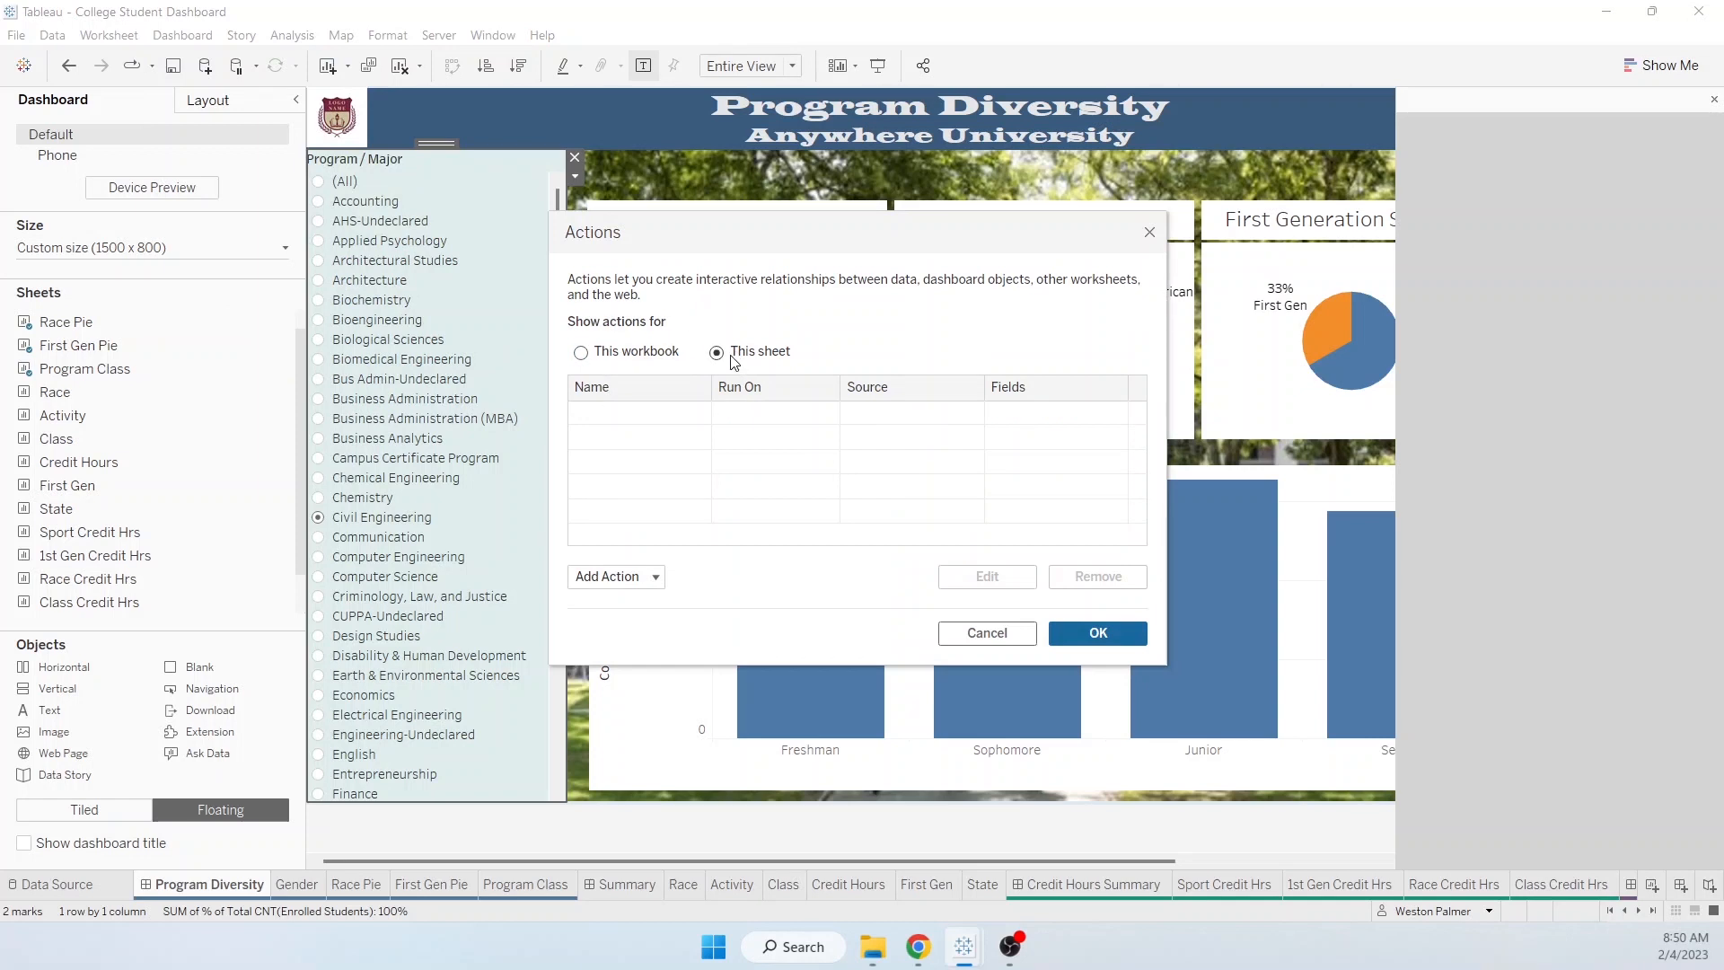
click(653, 577)
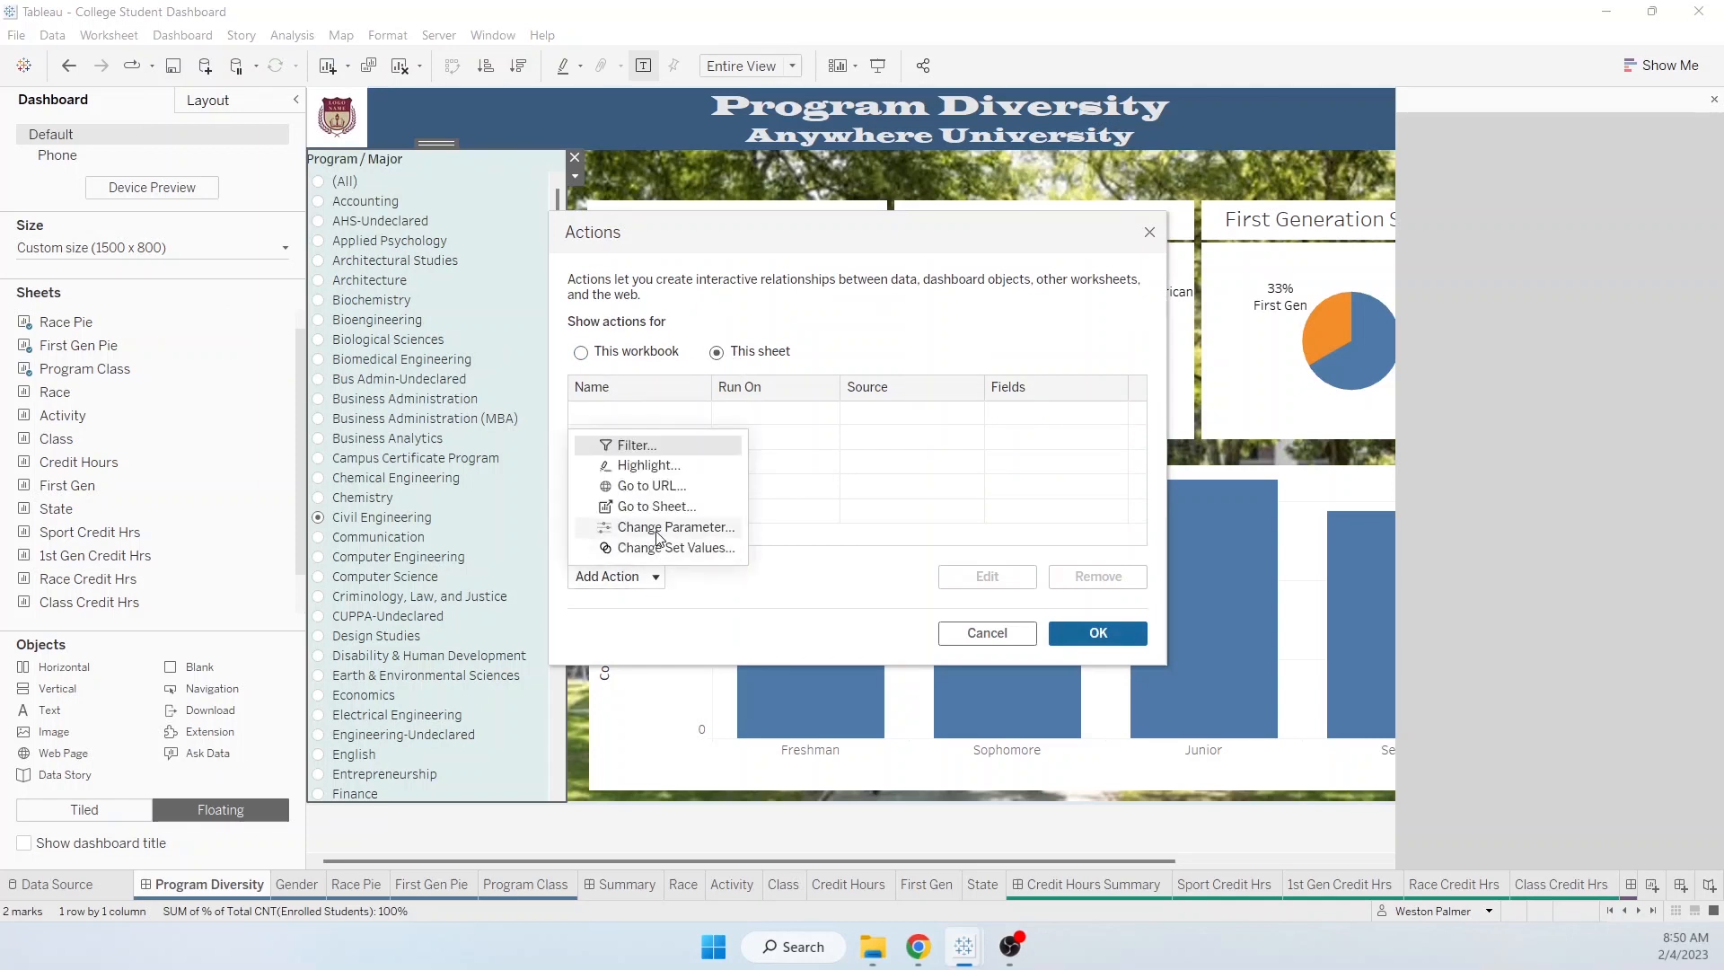
click(658, 530)
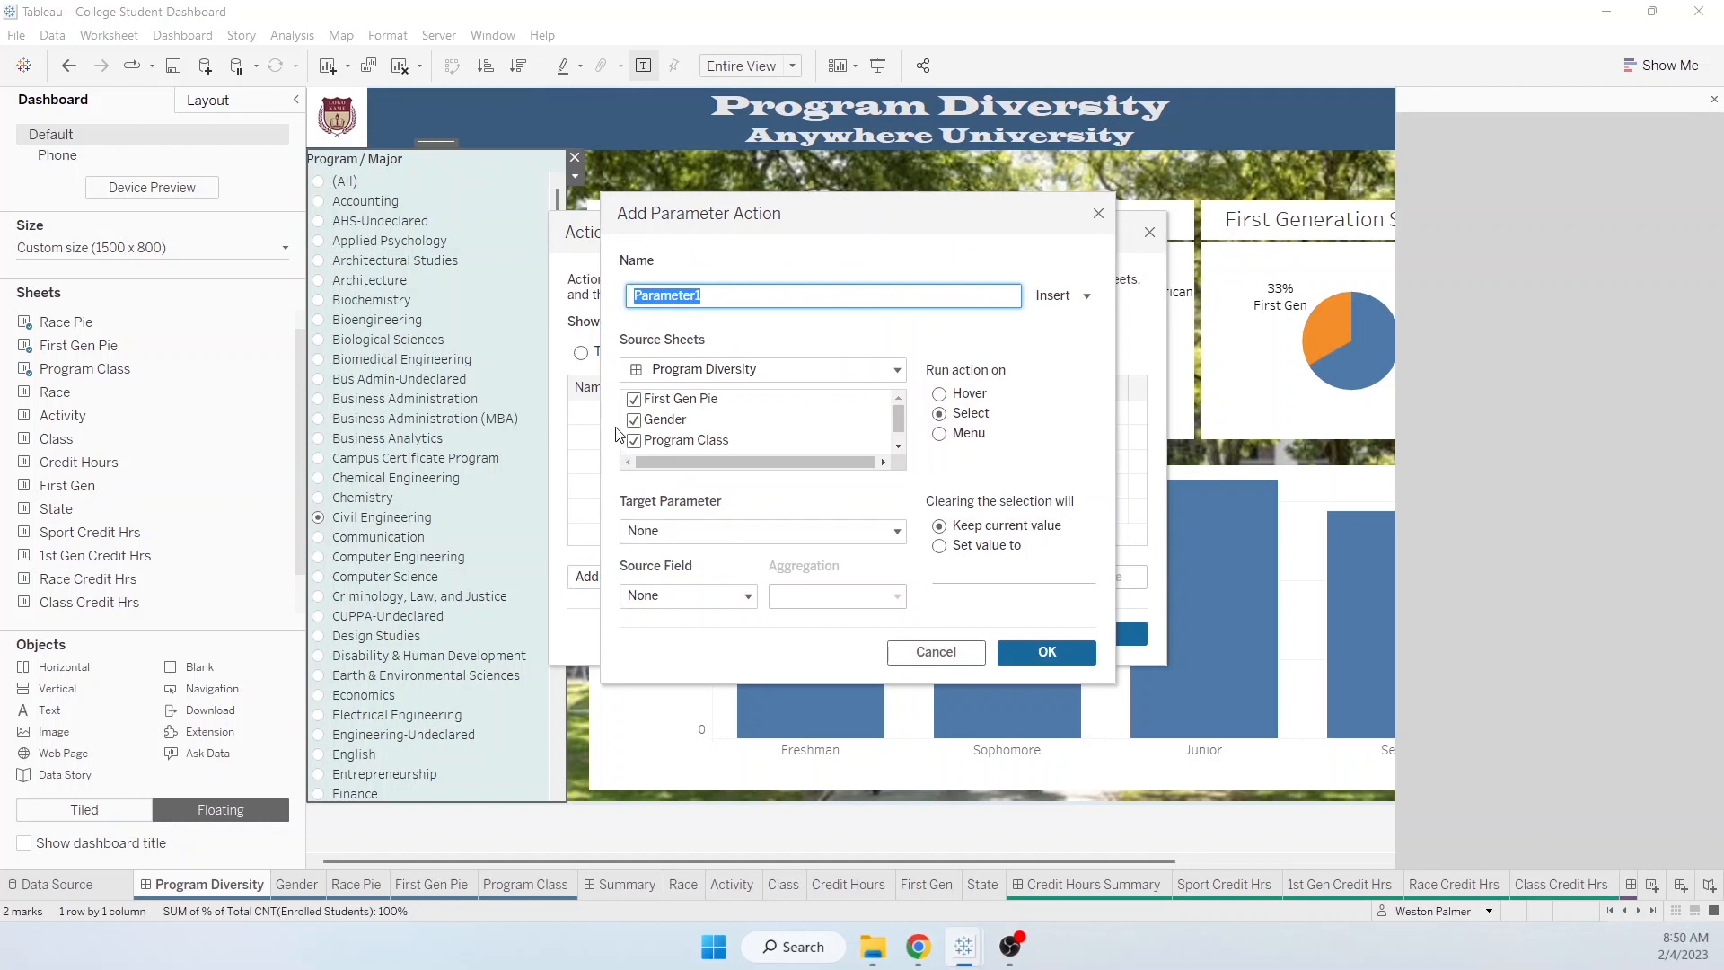
click(634, 419)
click(634, 440)
double_click(704, 295)
click(709, 294)
text(Selec)
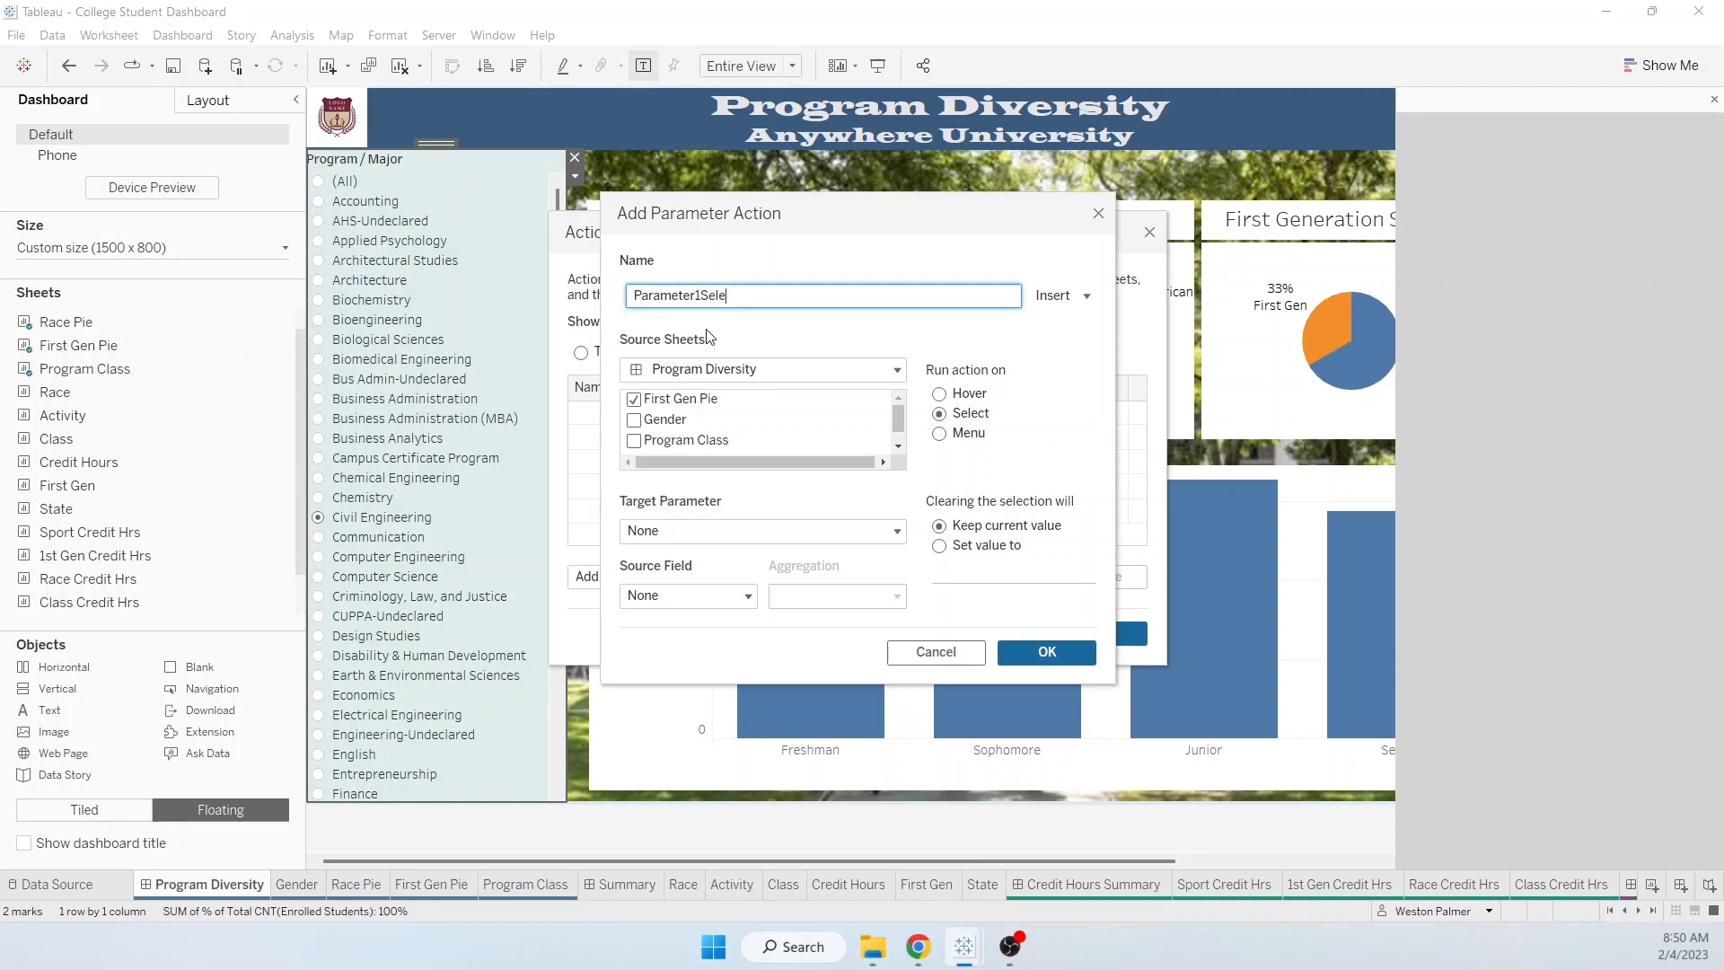
key(ctrl+a)
key(BackSpace)
text(Select Fr)
click(735, 532)
click(732, 585)
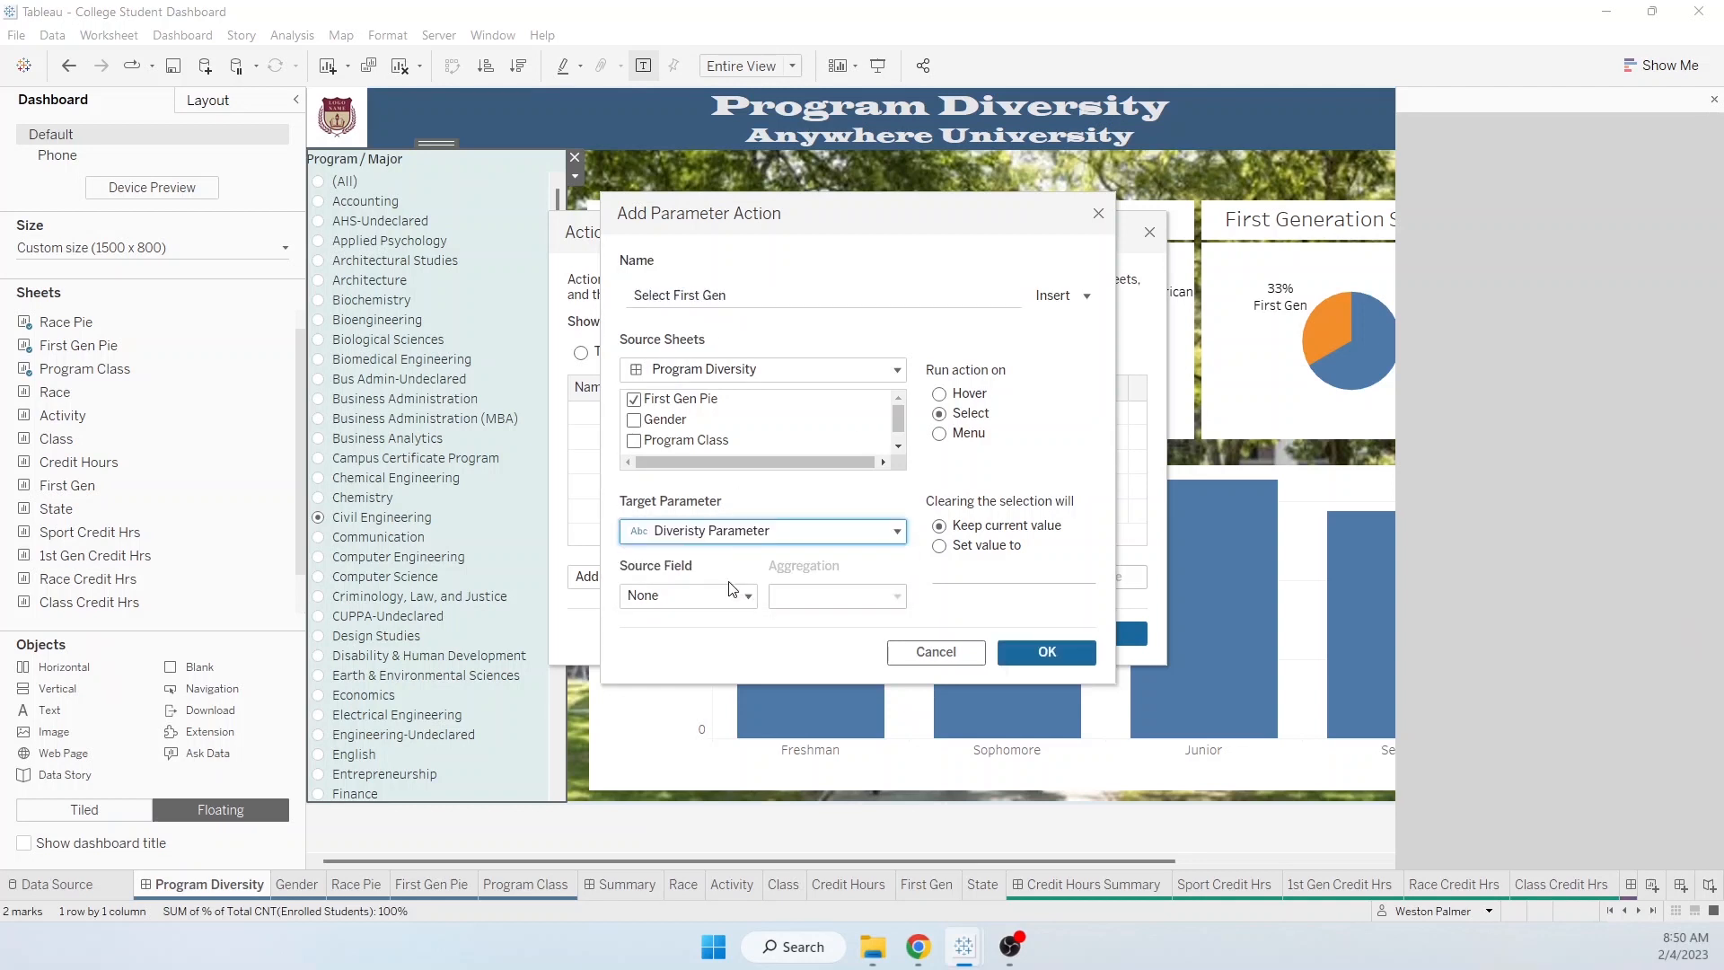
click(745, 597)
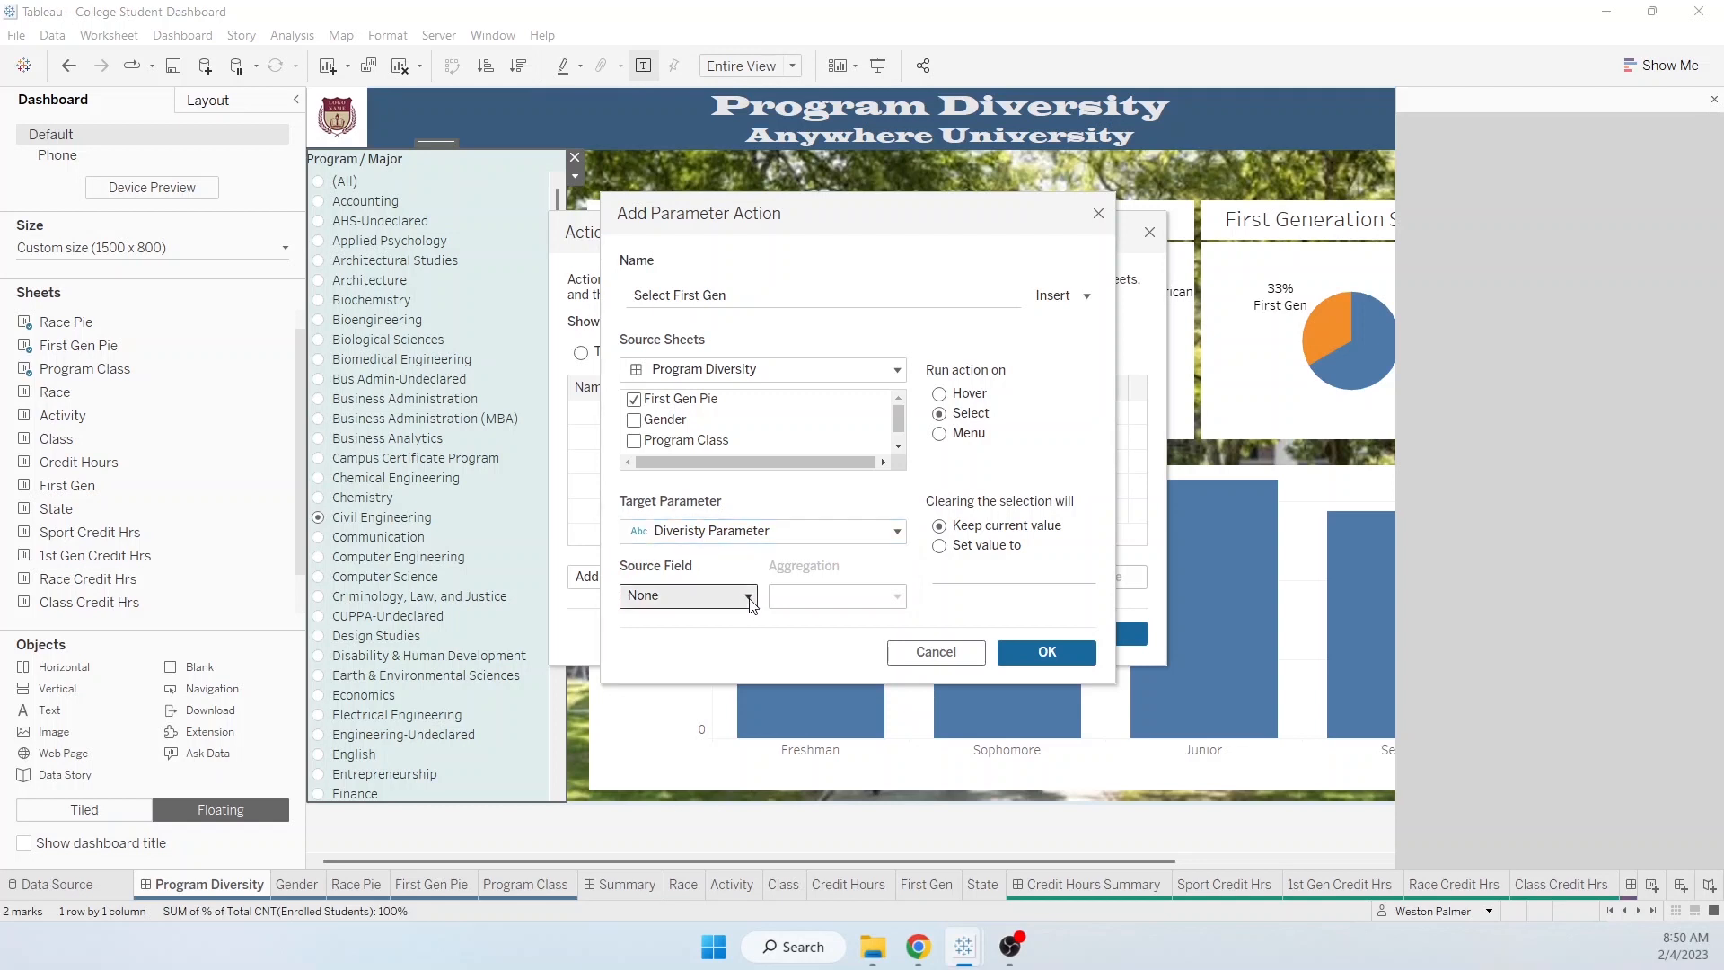
click(963, 661)
click(998, 634)
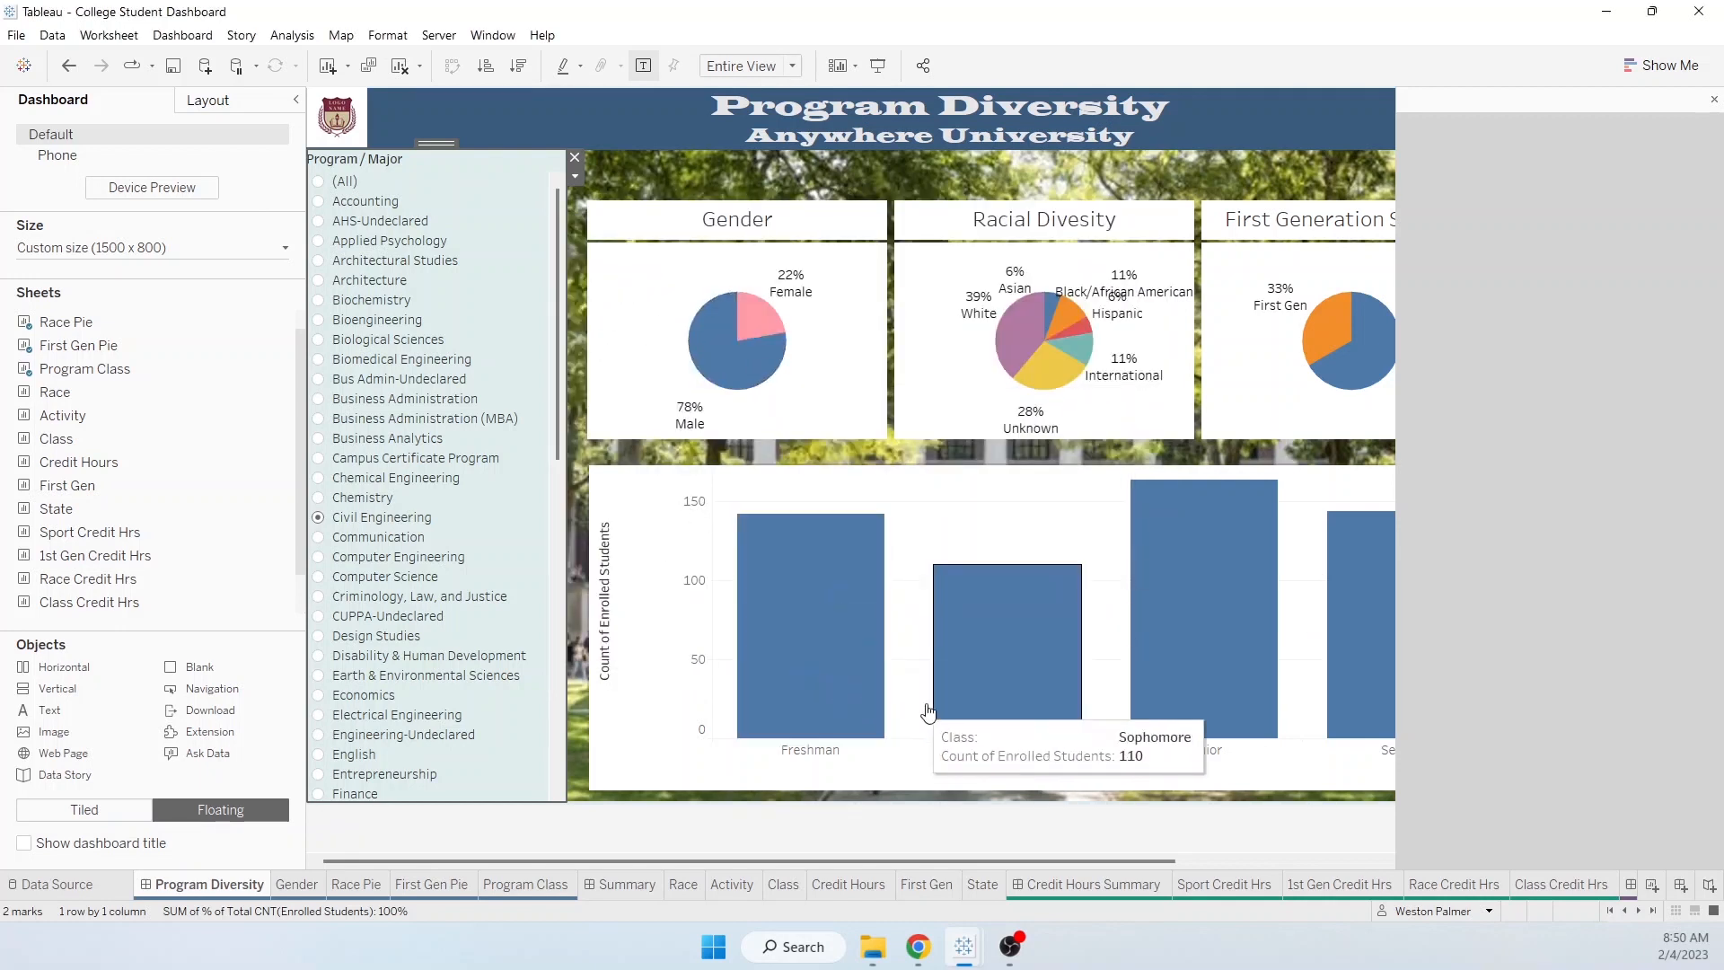
mouse_move(951, 626)
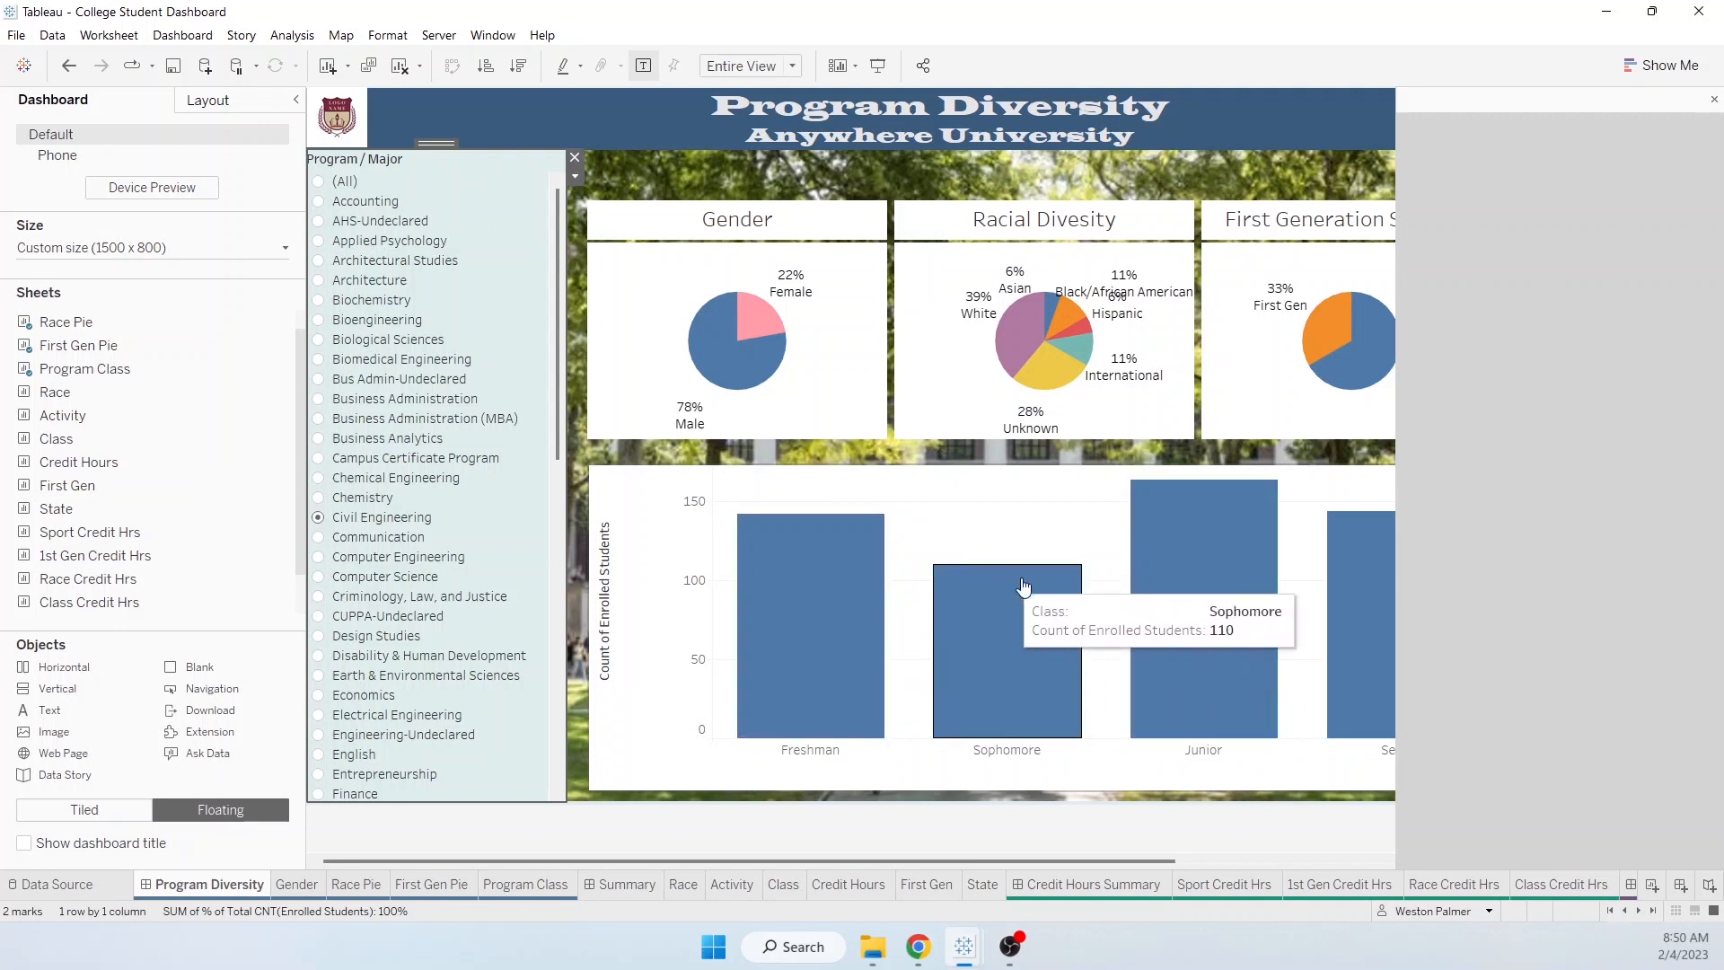
mouse_move(807, 658)
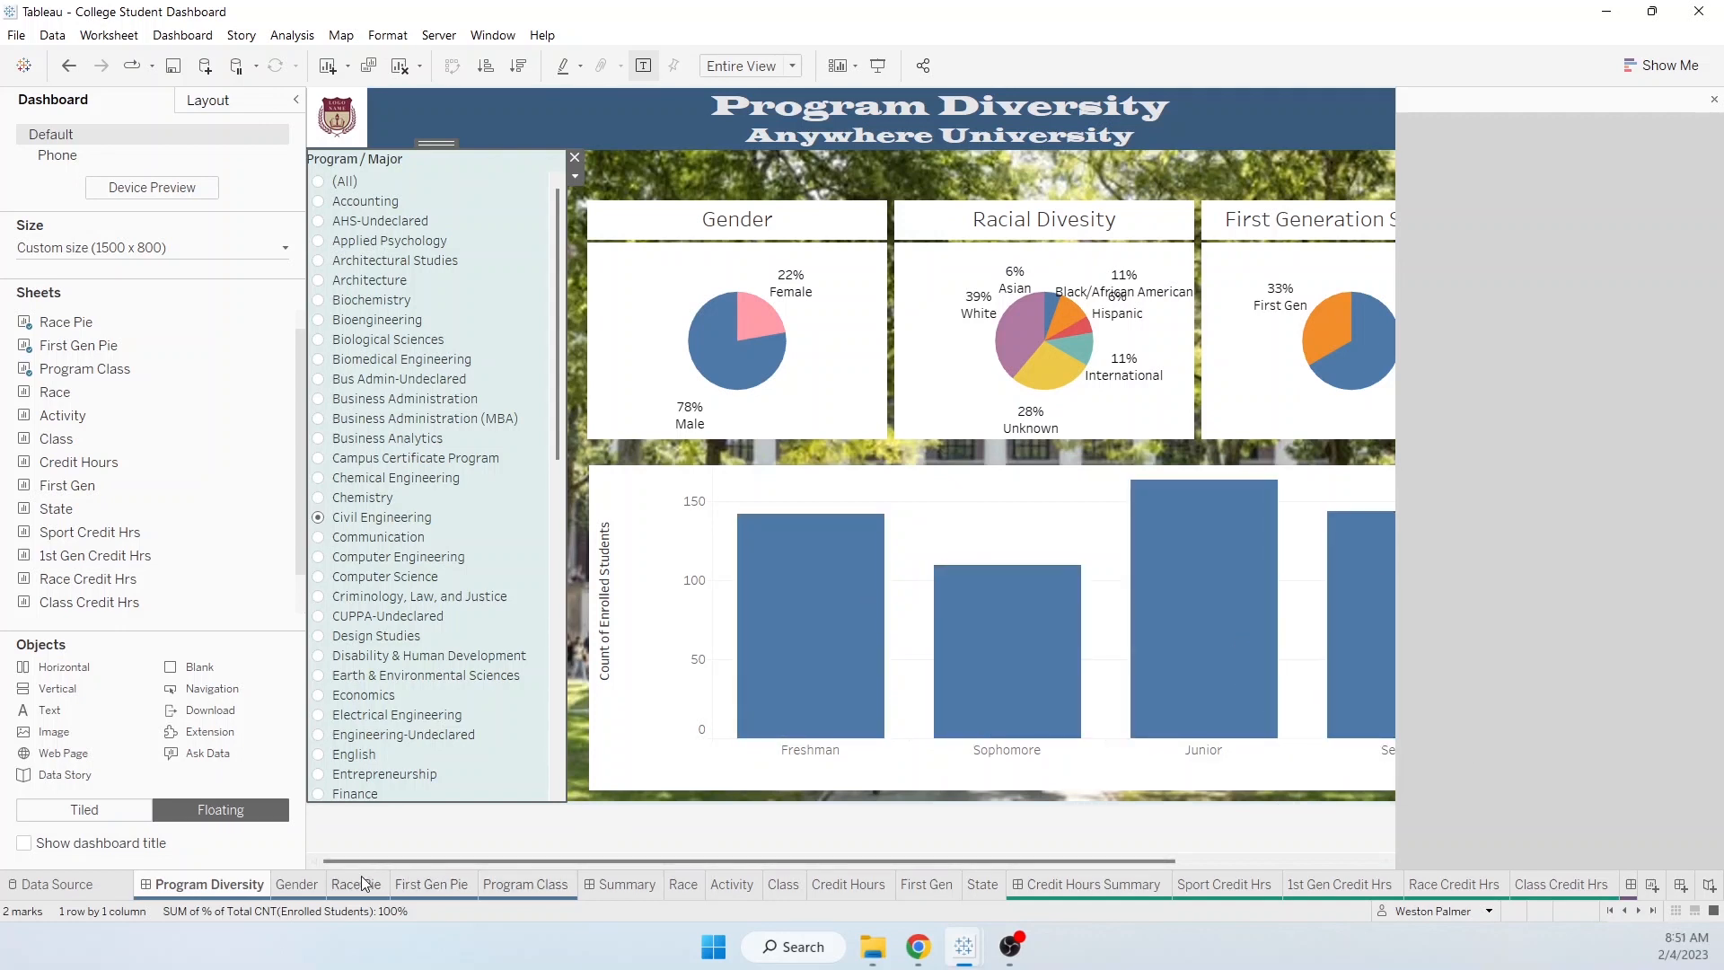
Step: Add Parameter Gender, Parameter Race and Parameter First Gen as detail on the Gender, Race Pie and First Gen Pie sheets respectively
click(298, 885)
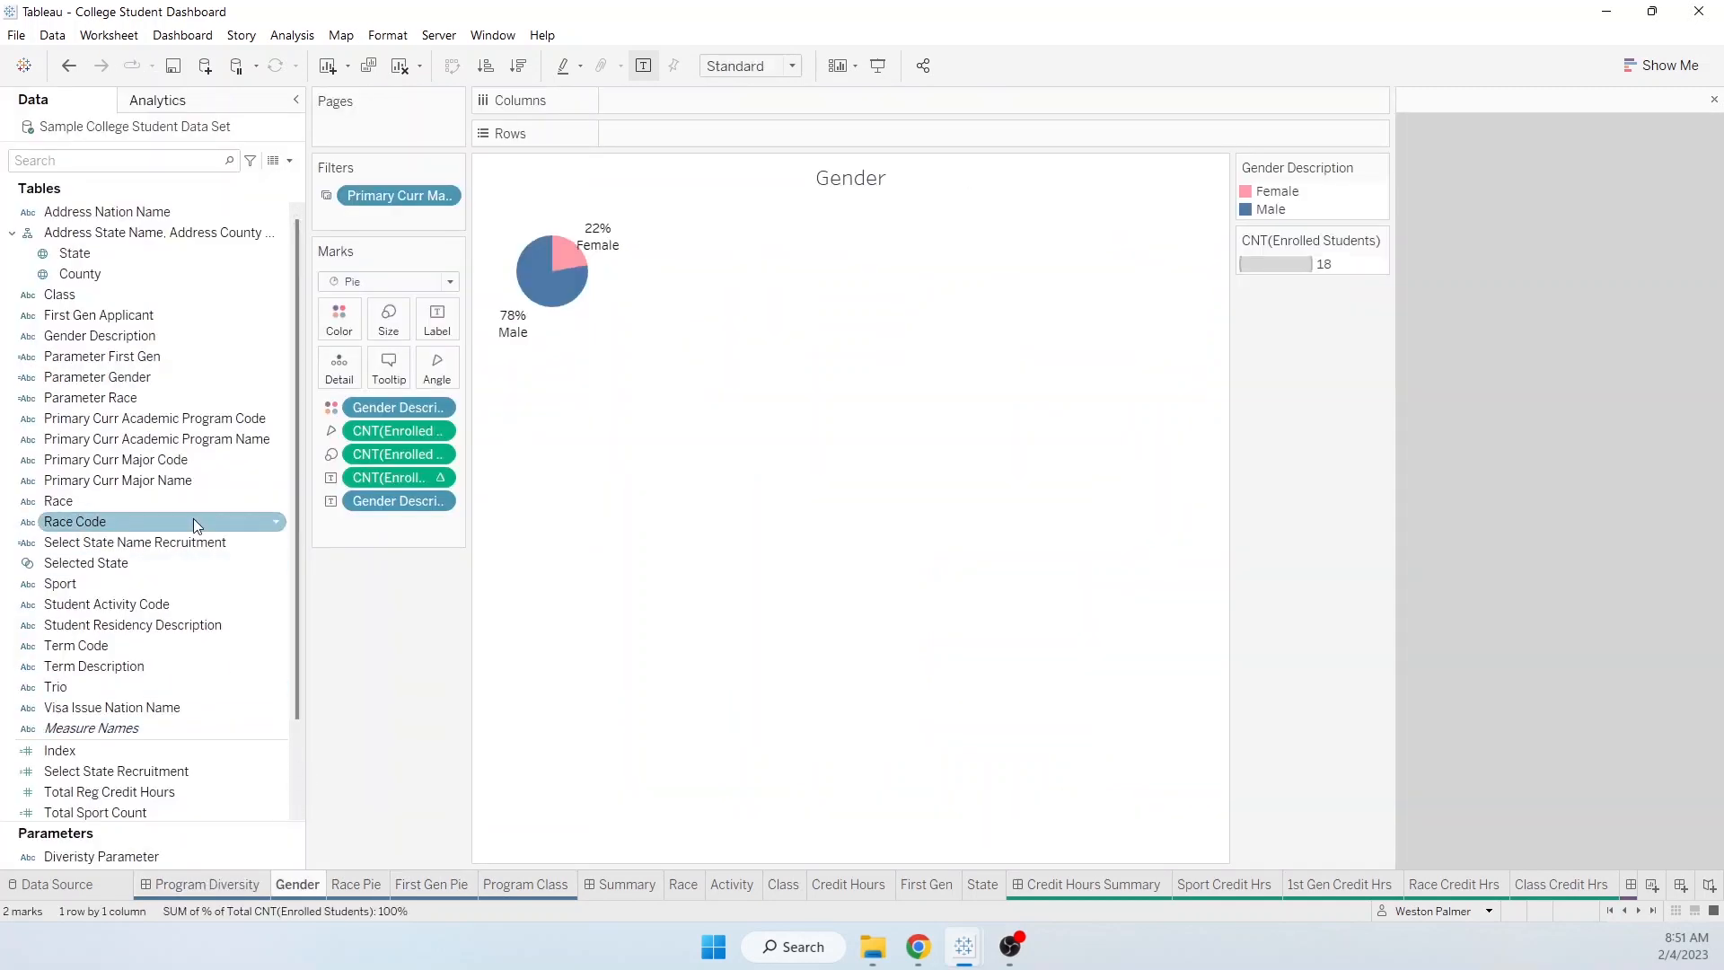
drag(77, 378, 331, 383)
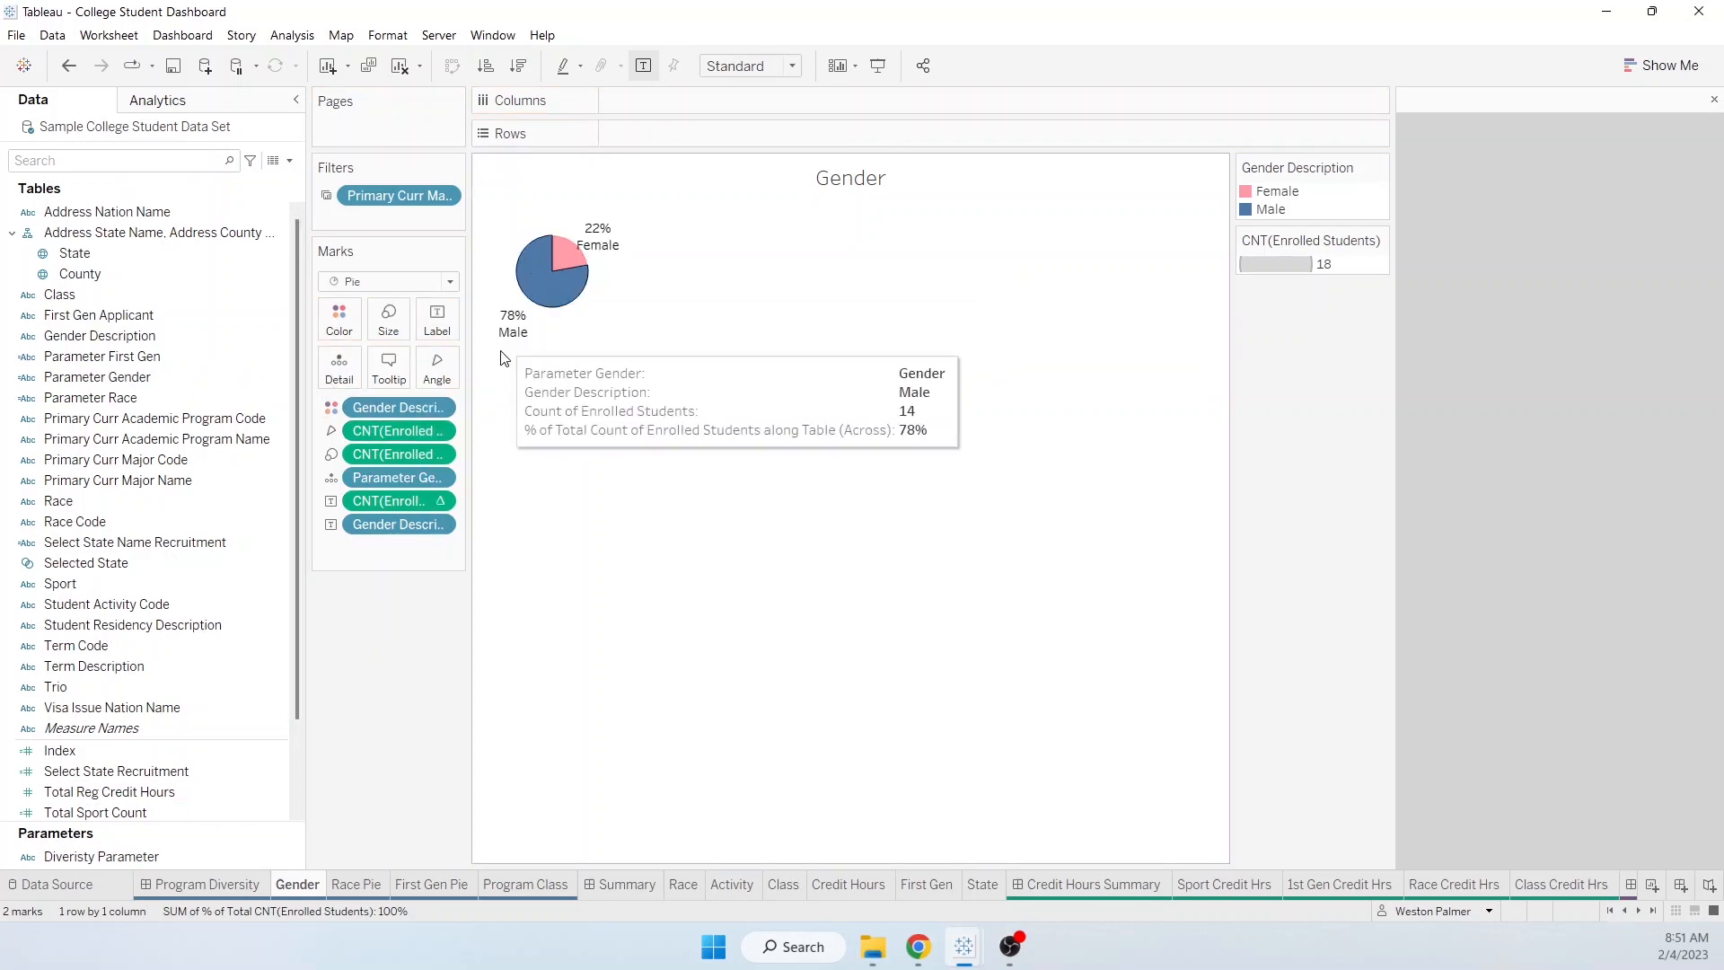
click(371, 885)
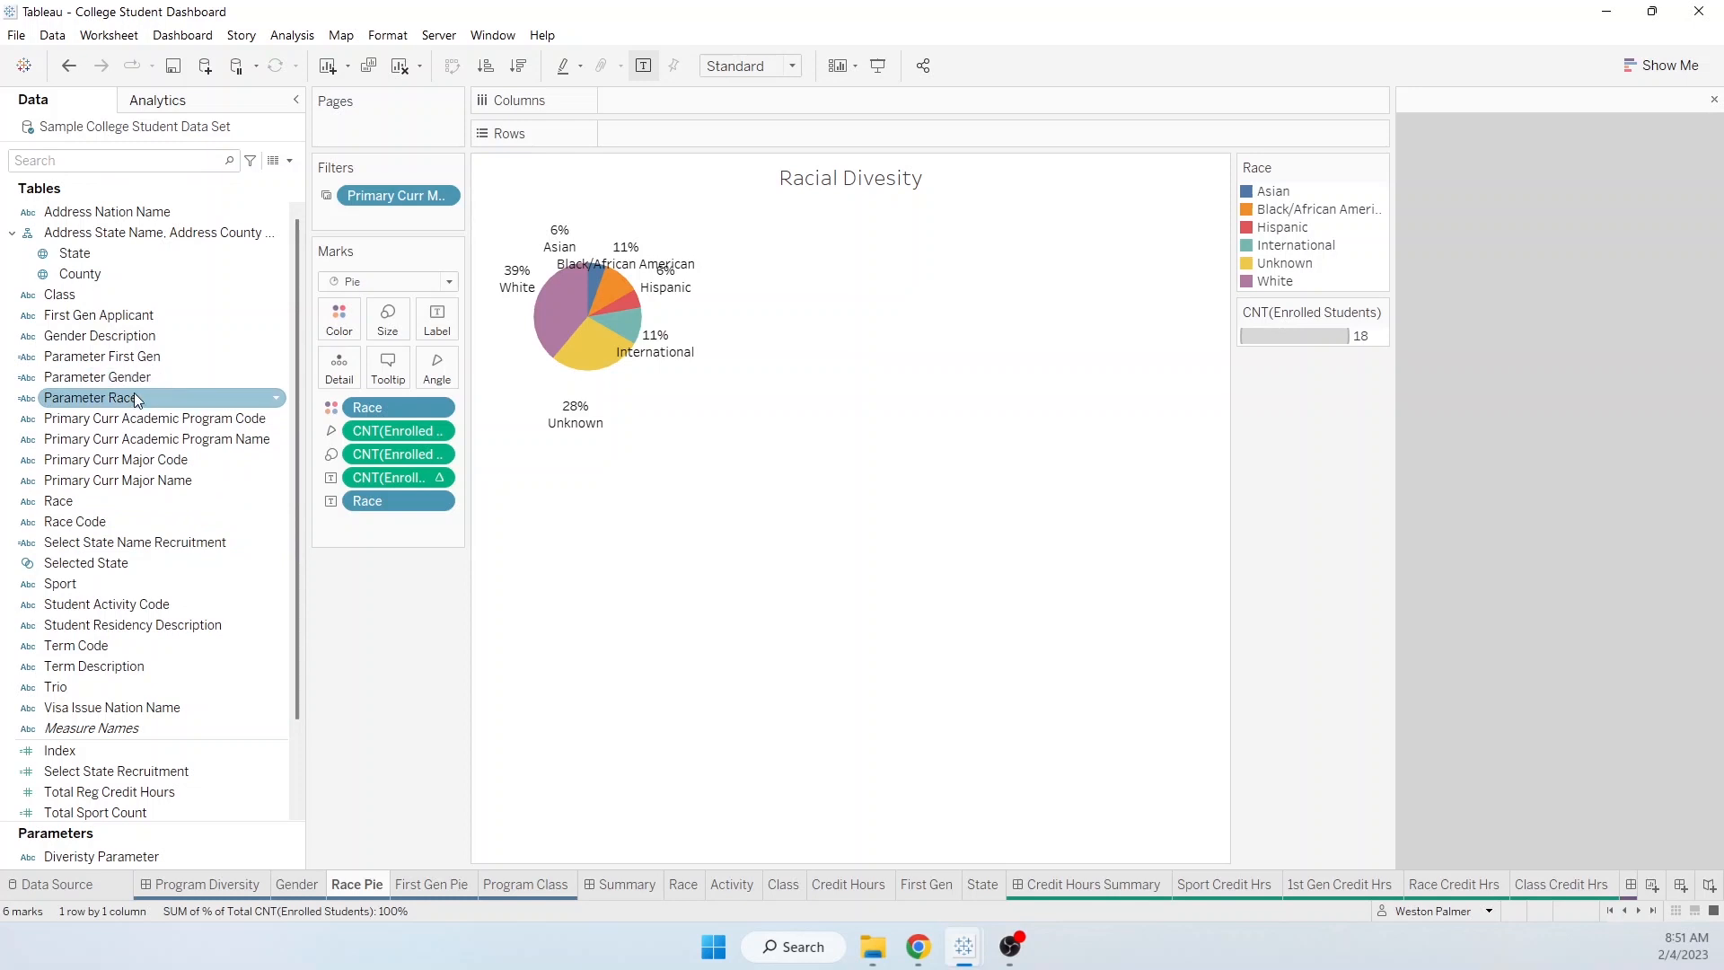
drag(132, 401, 170, 406)
drag(291, 388, 366, 393)
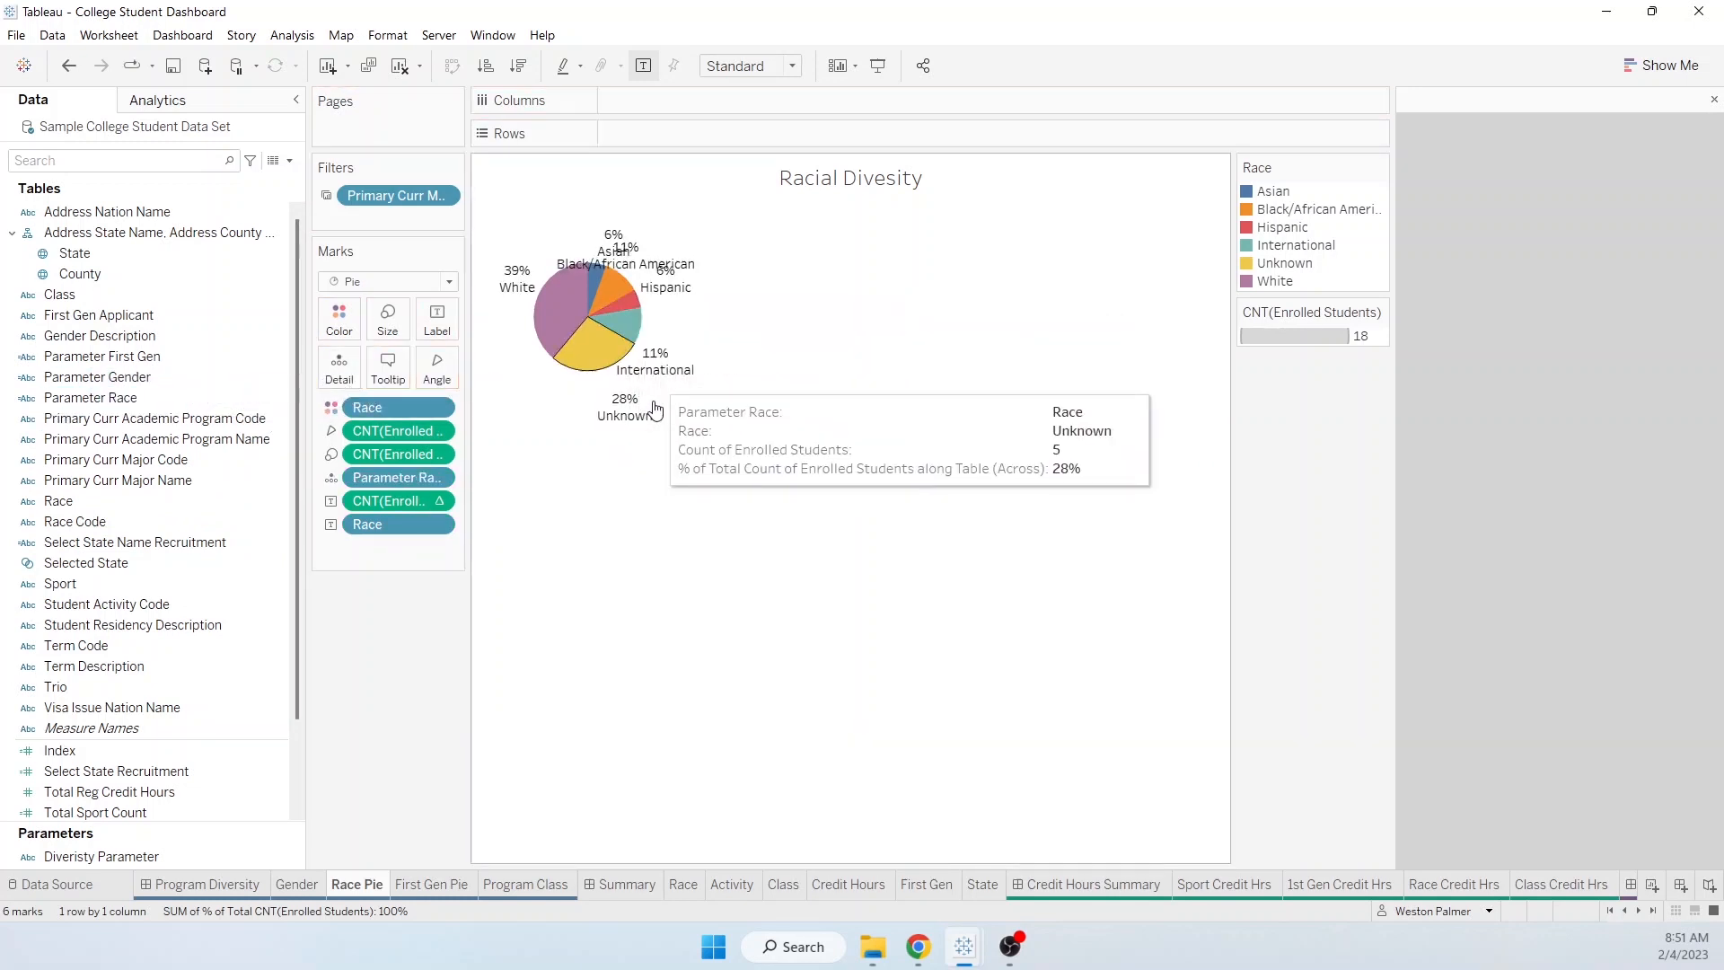
click(454, 887)
drag(135, 359, 347, 383)
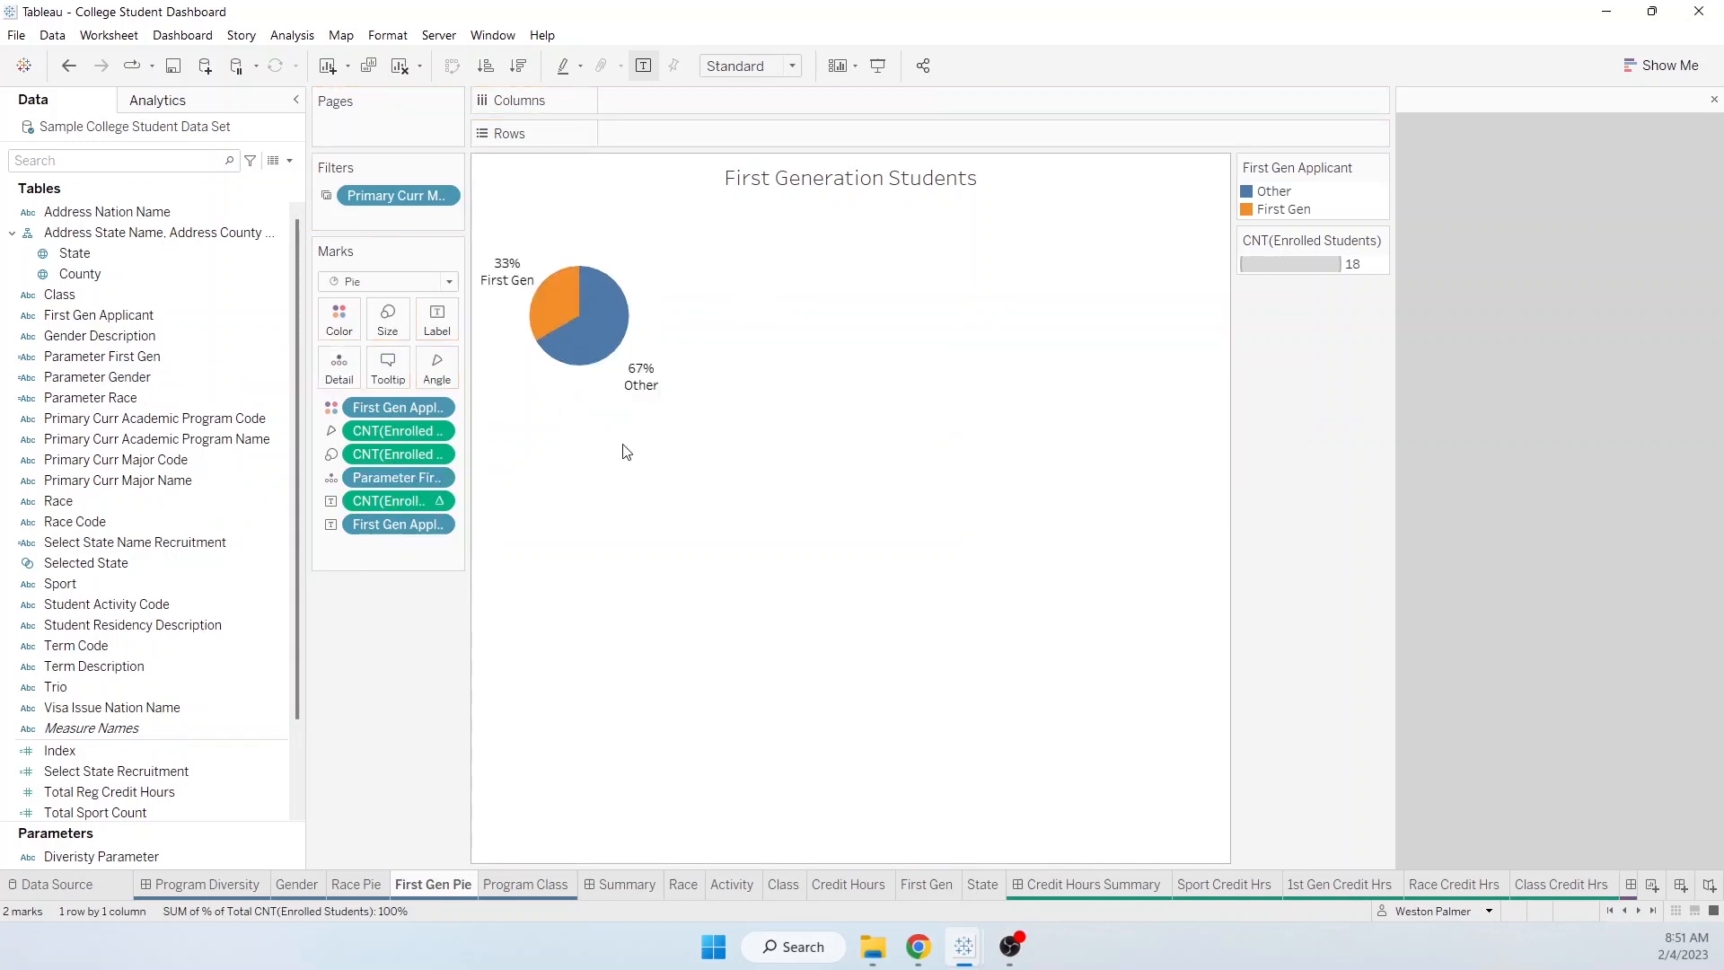
Step: Add a Change Parameter action named "Select First Gen" to the Program Diversity dashboard, with First Gen Pie as its only source sheet
click(208, 884)
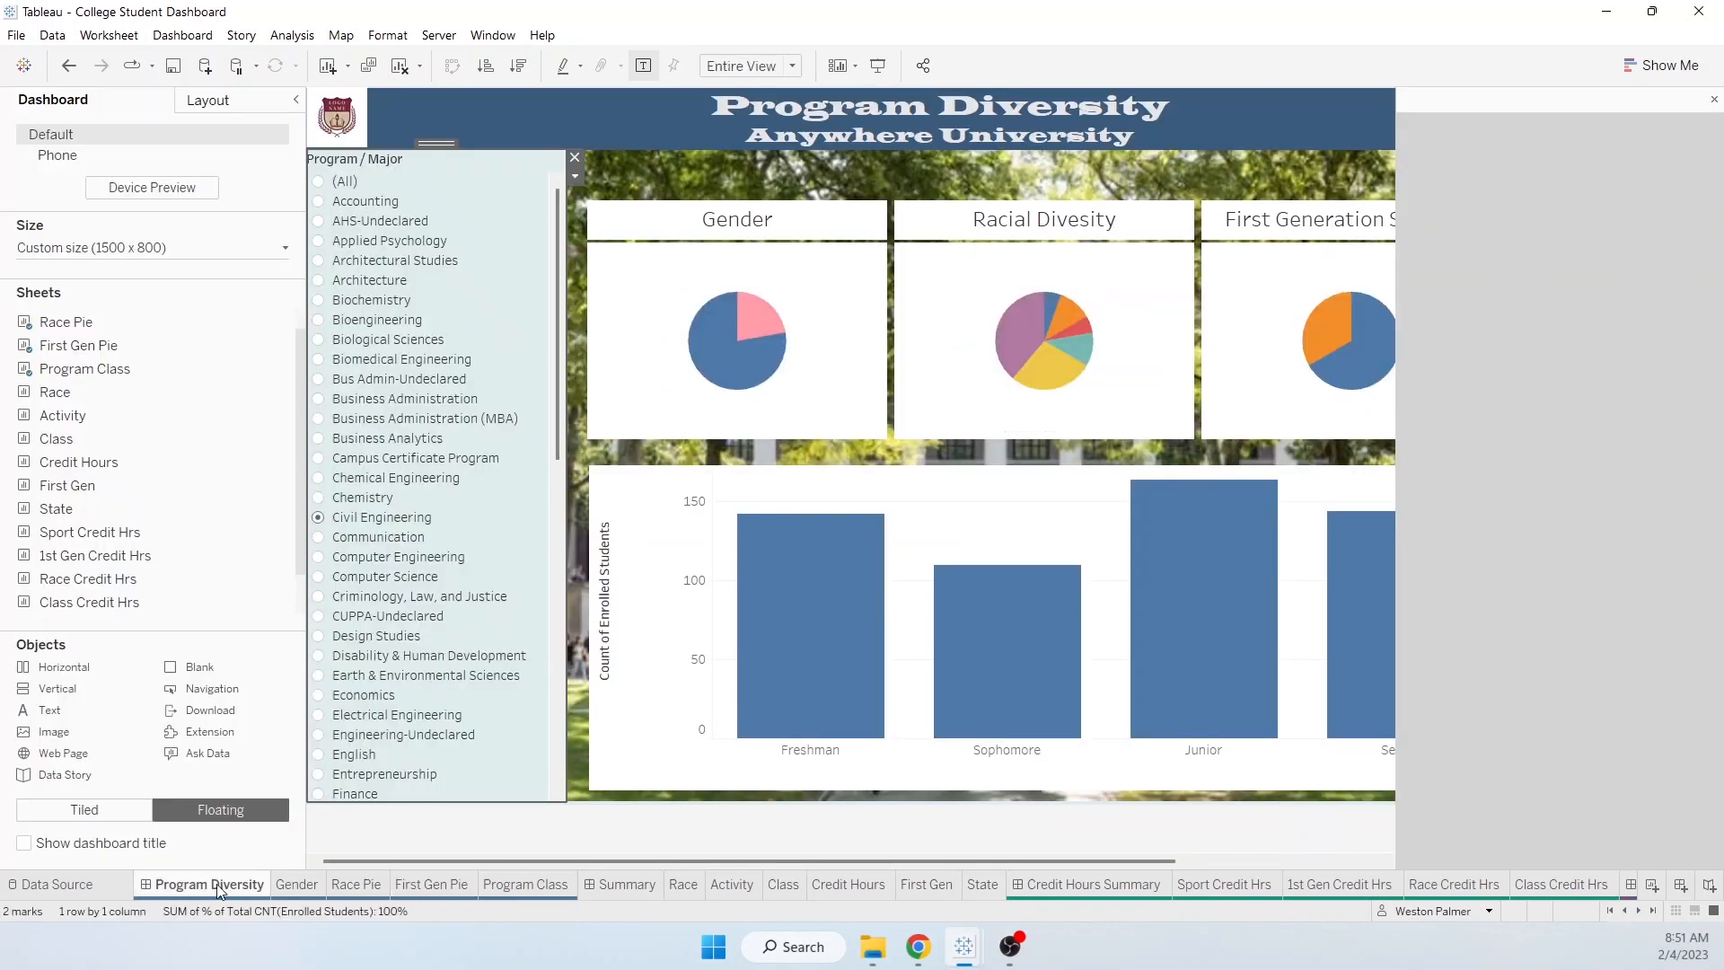
click(185, 36)
click(238, 307)
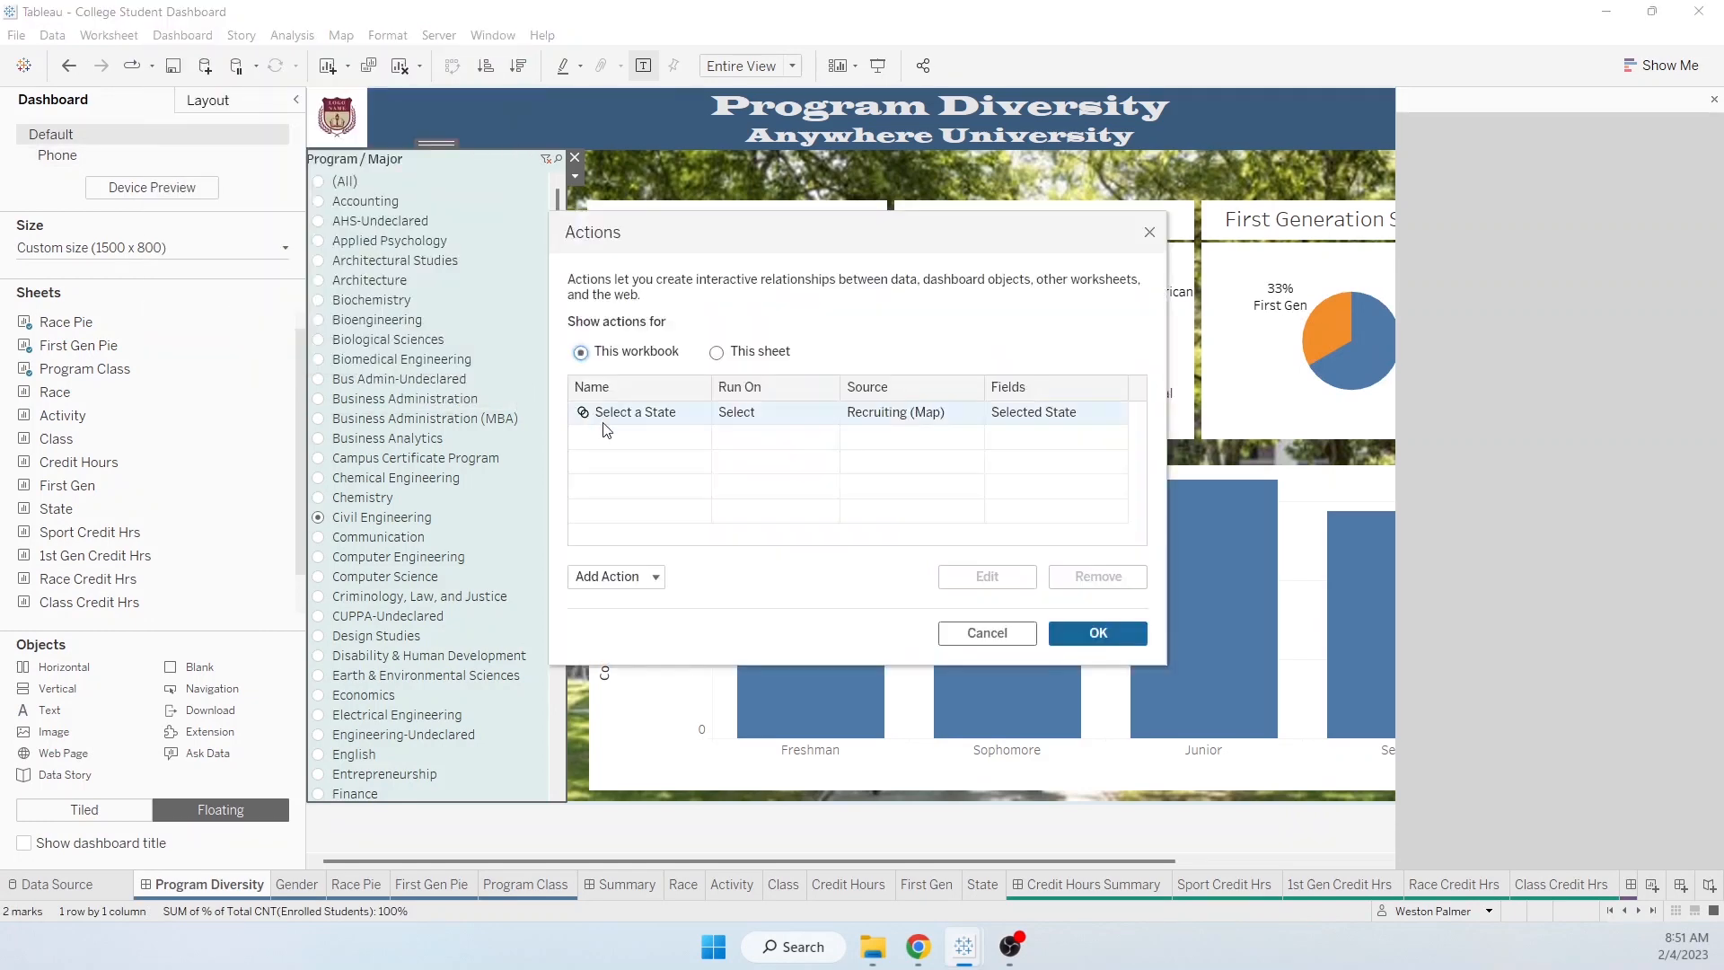
click(615, 578)
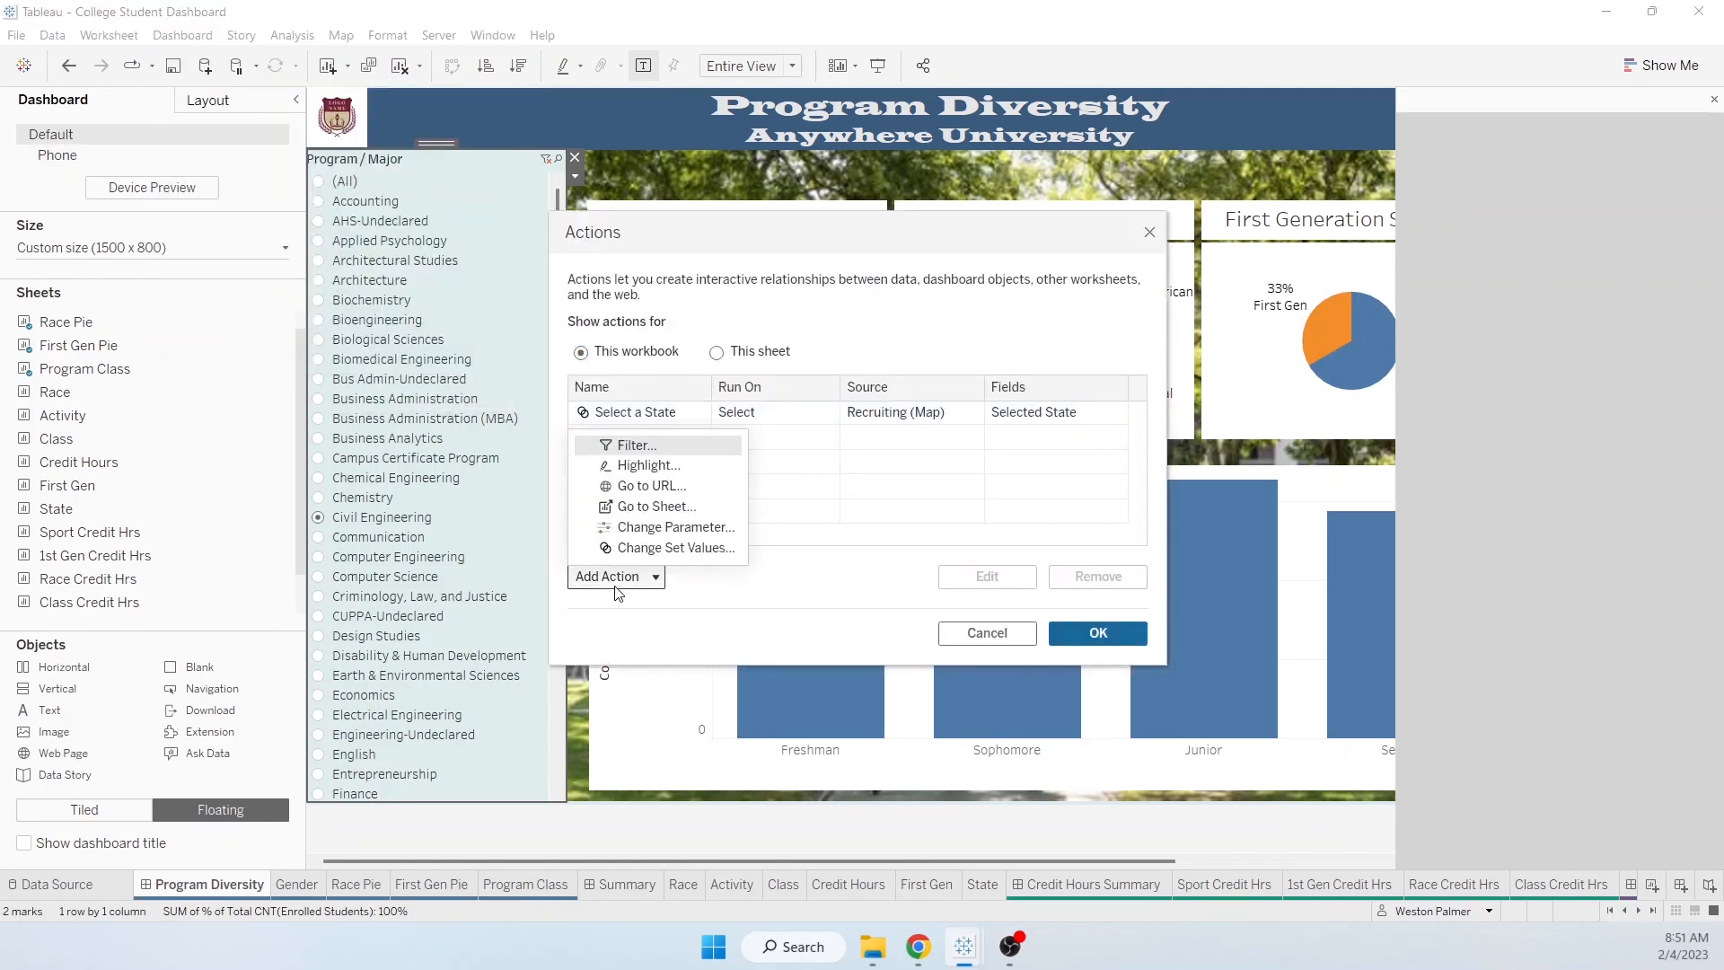
click(678, 529)
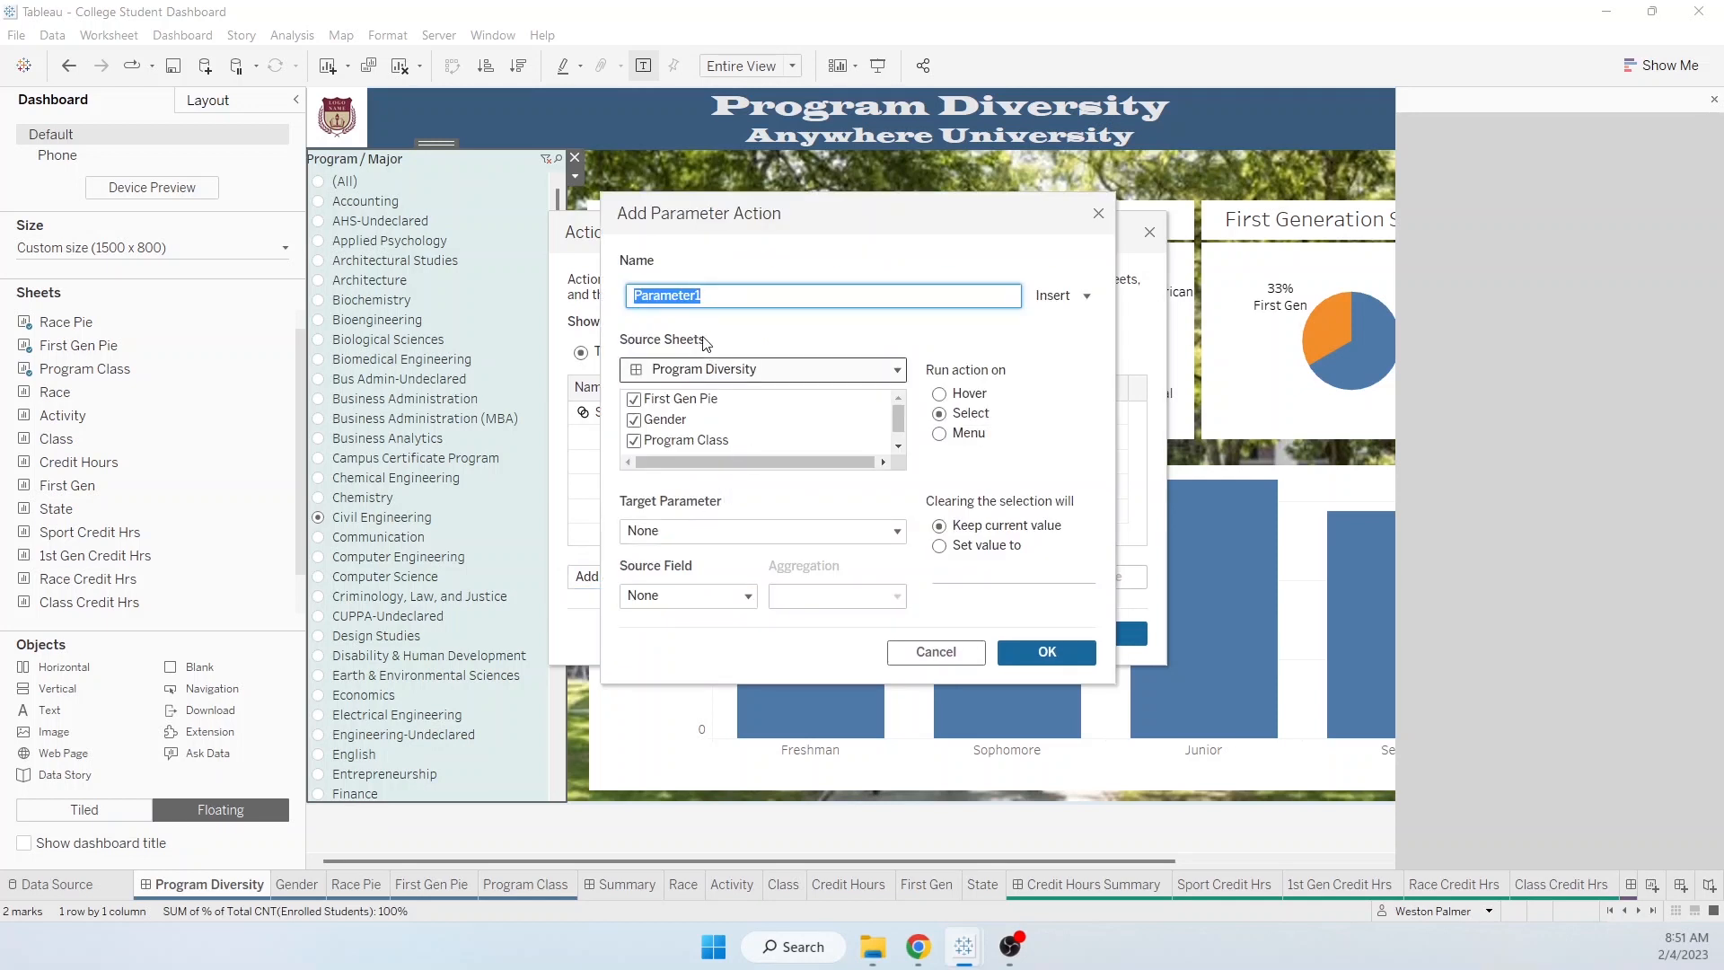
text(Select)
click(633, 420)
click(634, 441)
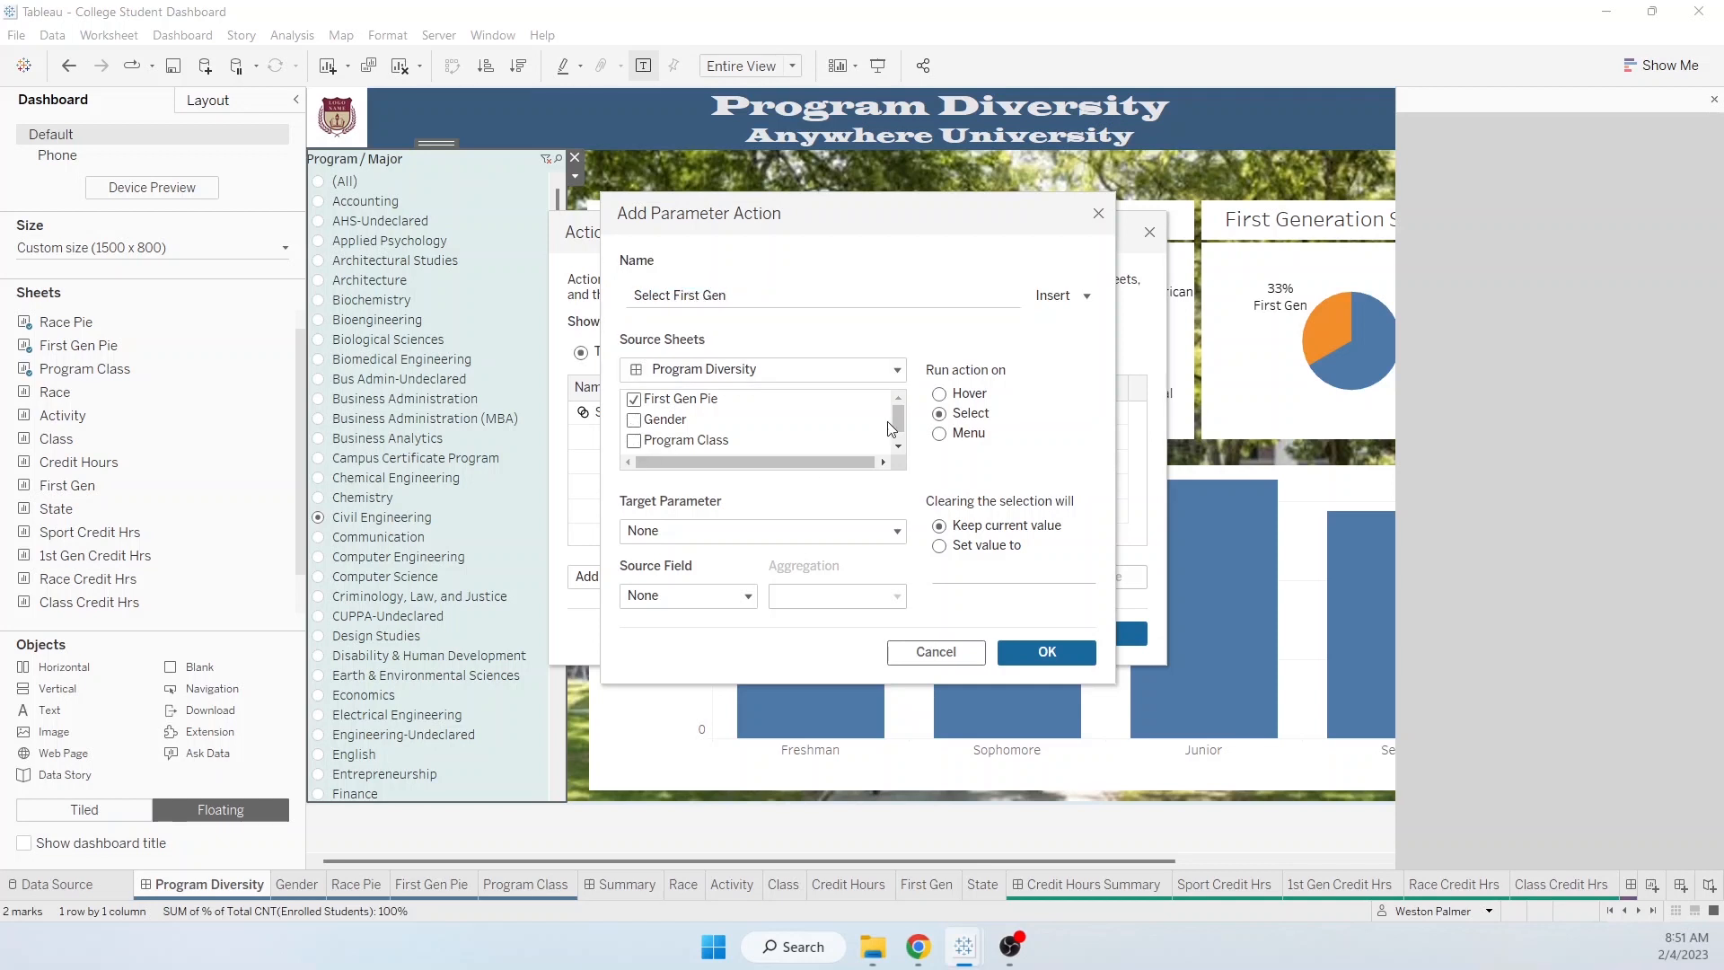
drag(898, 420, 900, 437)
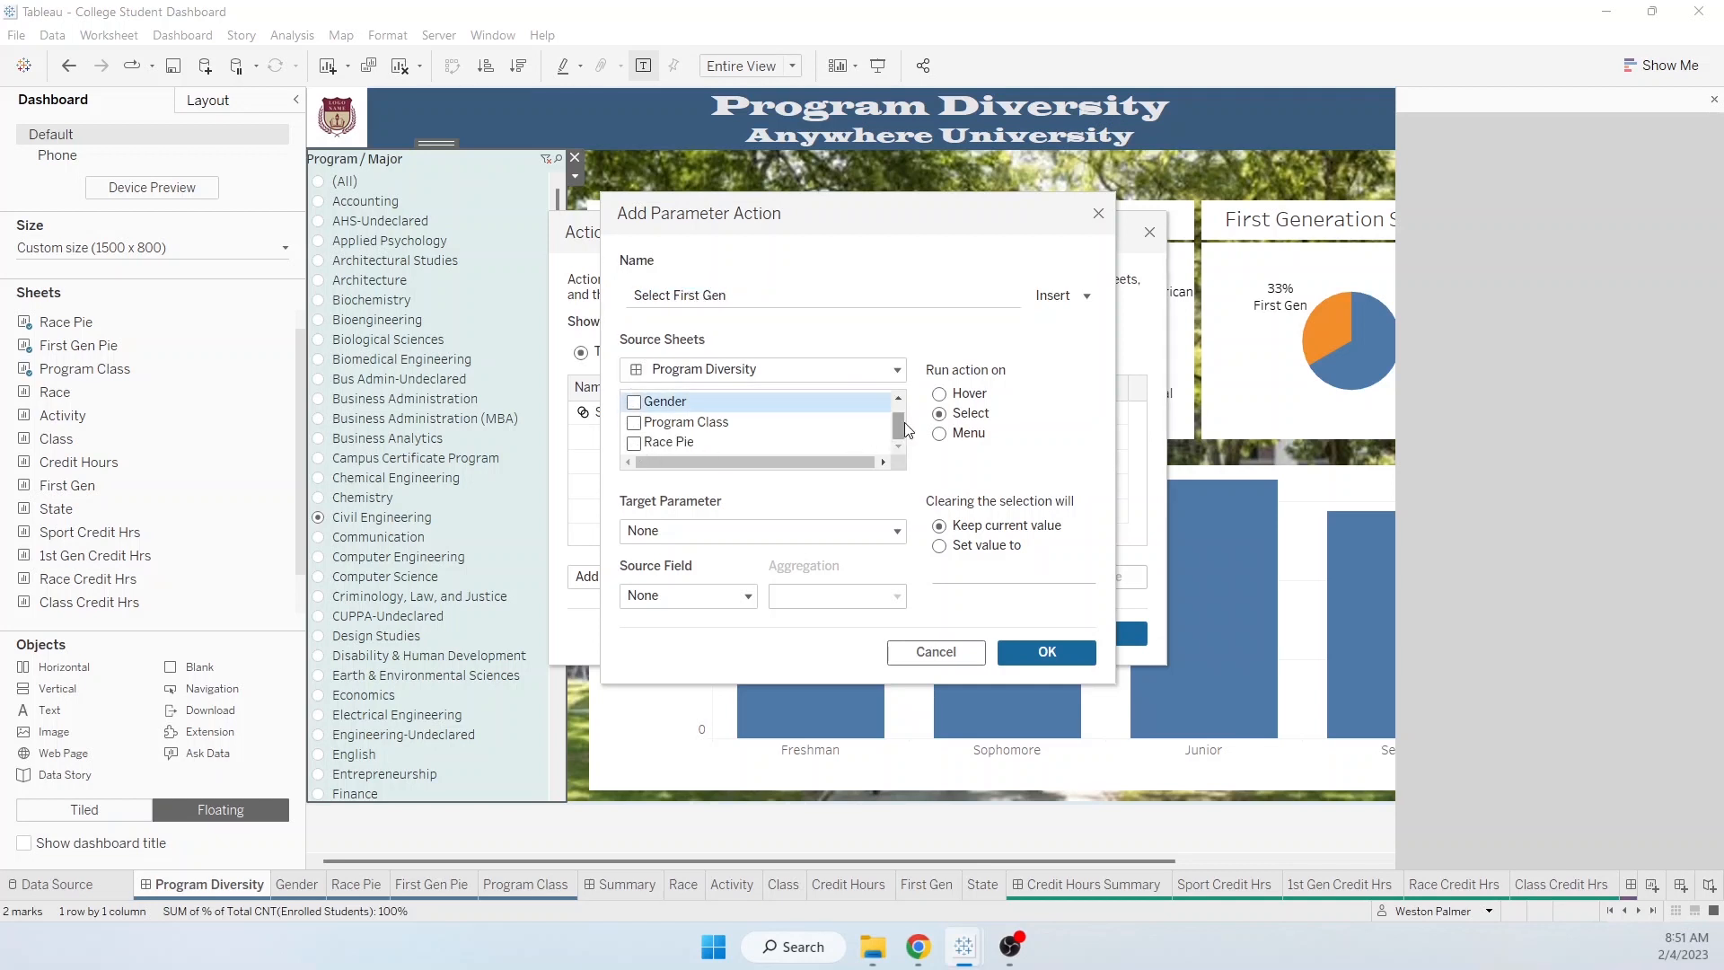
drag(900, 436, 897, 439)
Step: Set the Select First Gen action's target to Diveristy Parameter and its source field to Parameter First Gen, and save it
click(692, 531)
click(692, 563)
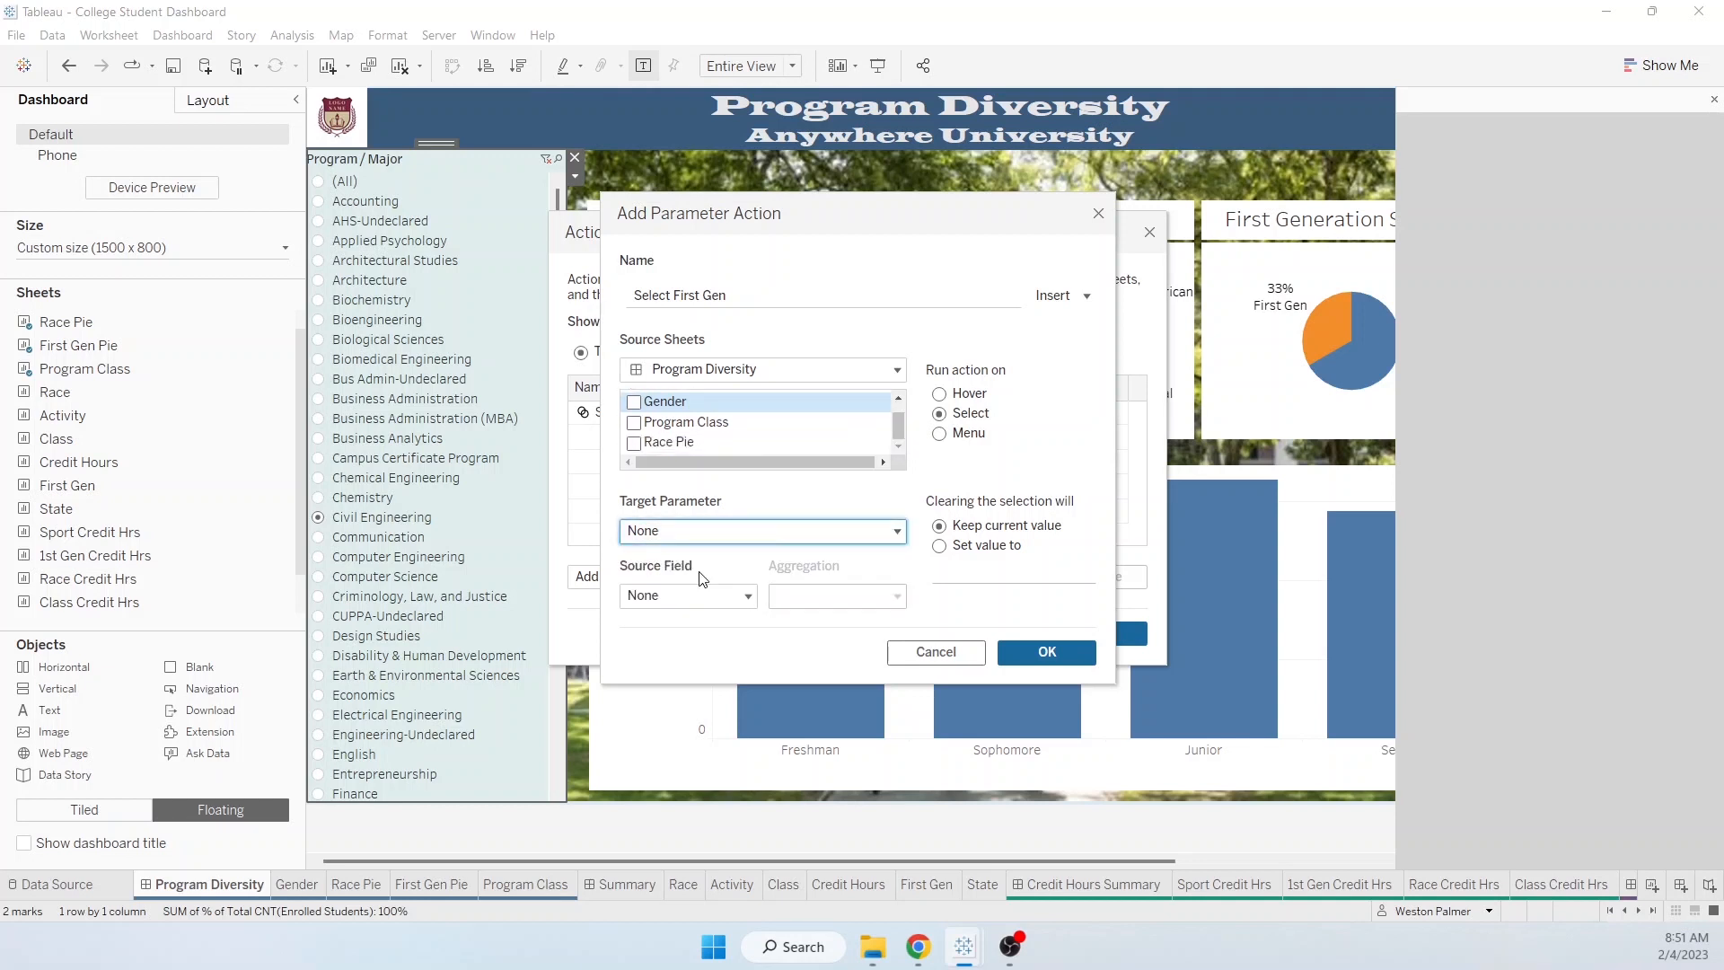
click(741, 534)
click(732, 579)
click(749, 597)
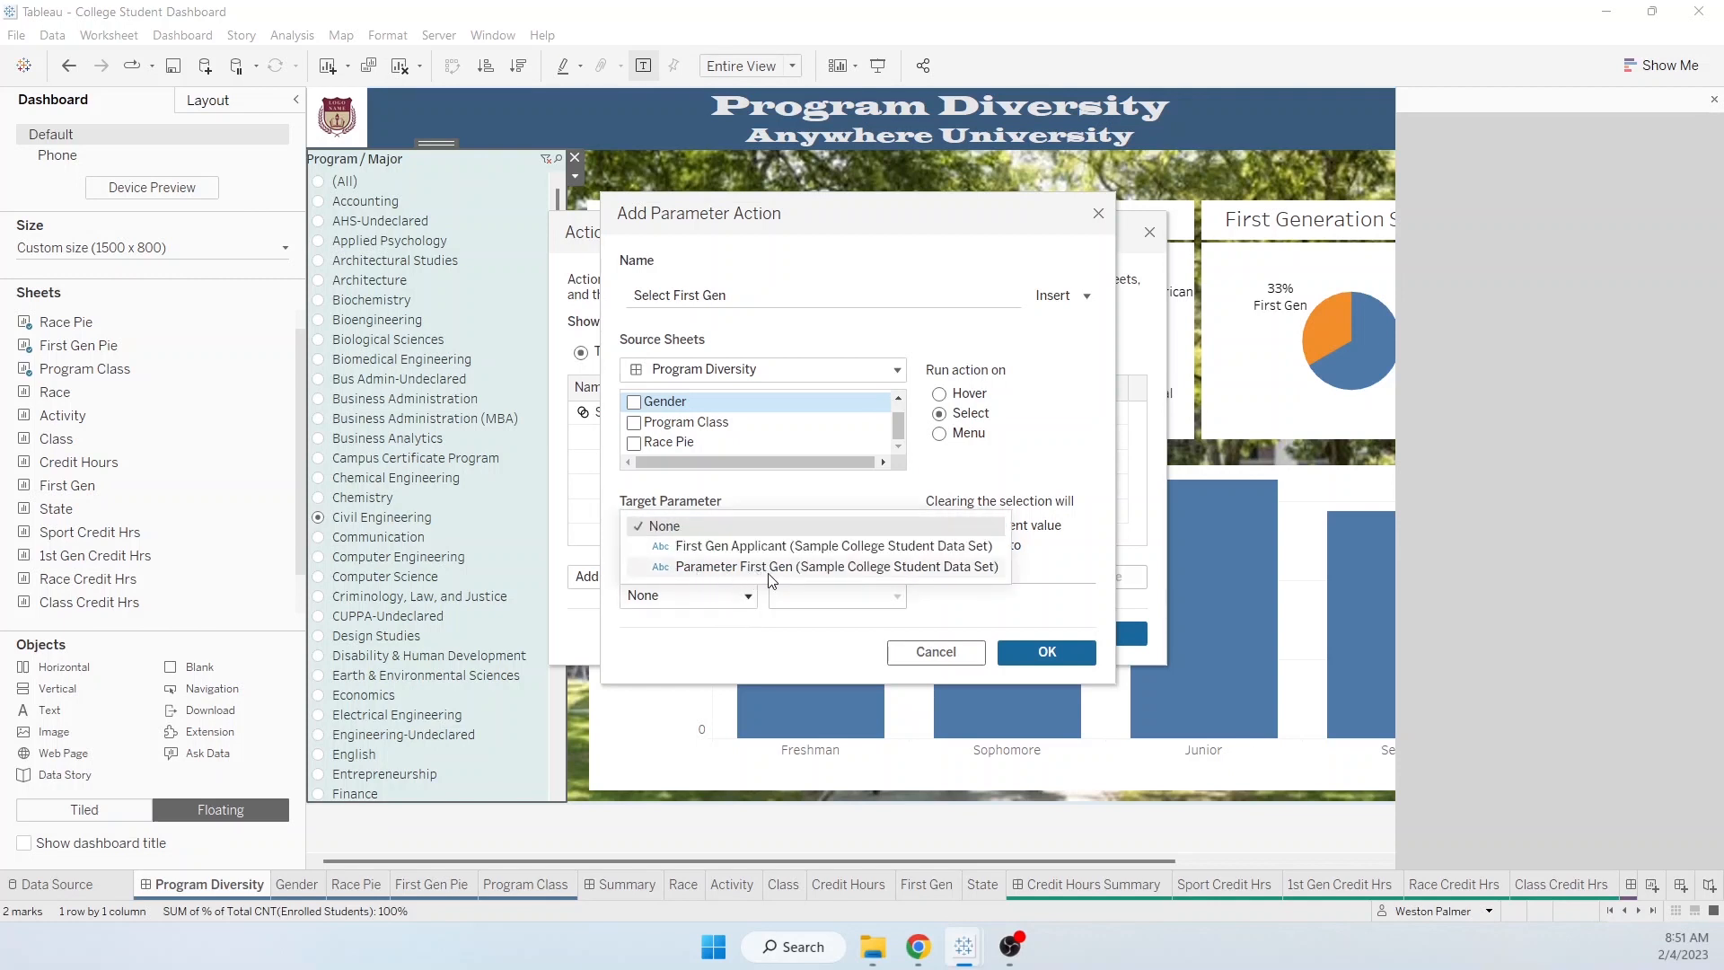
click(771, 568)
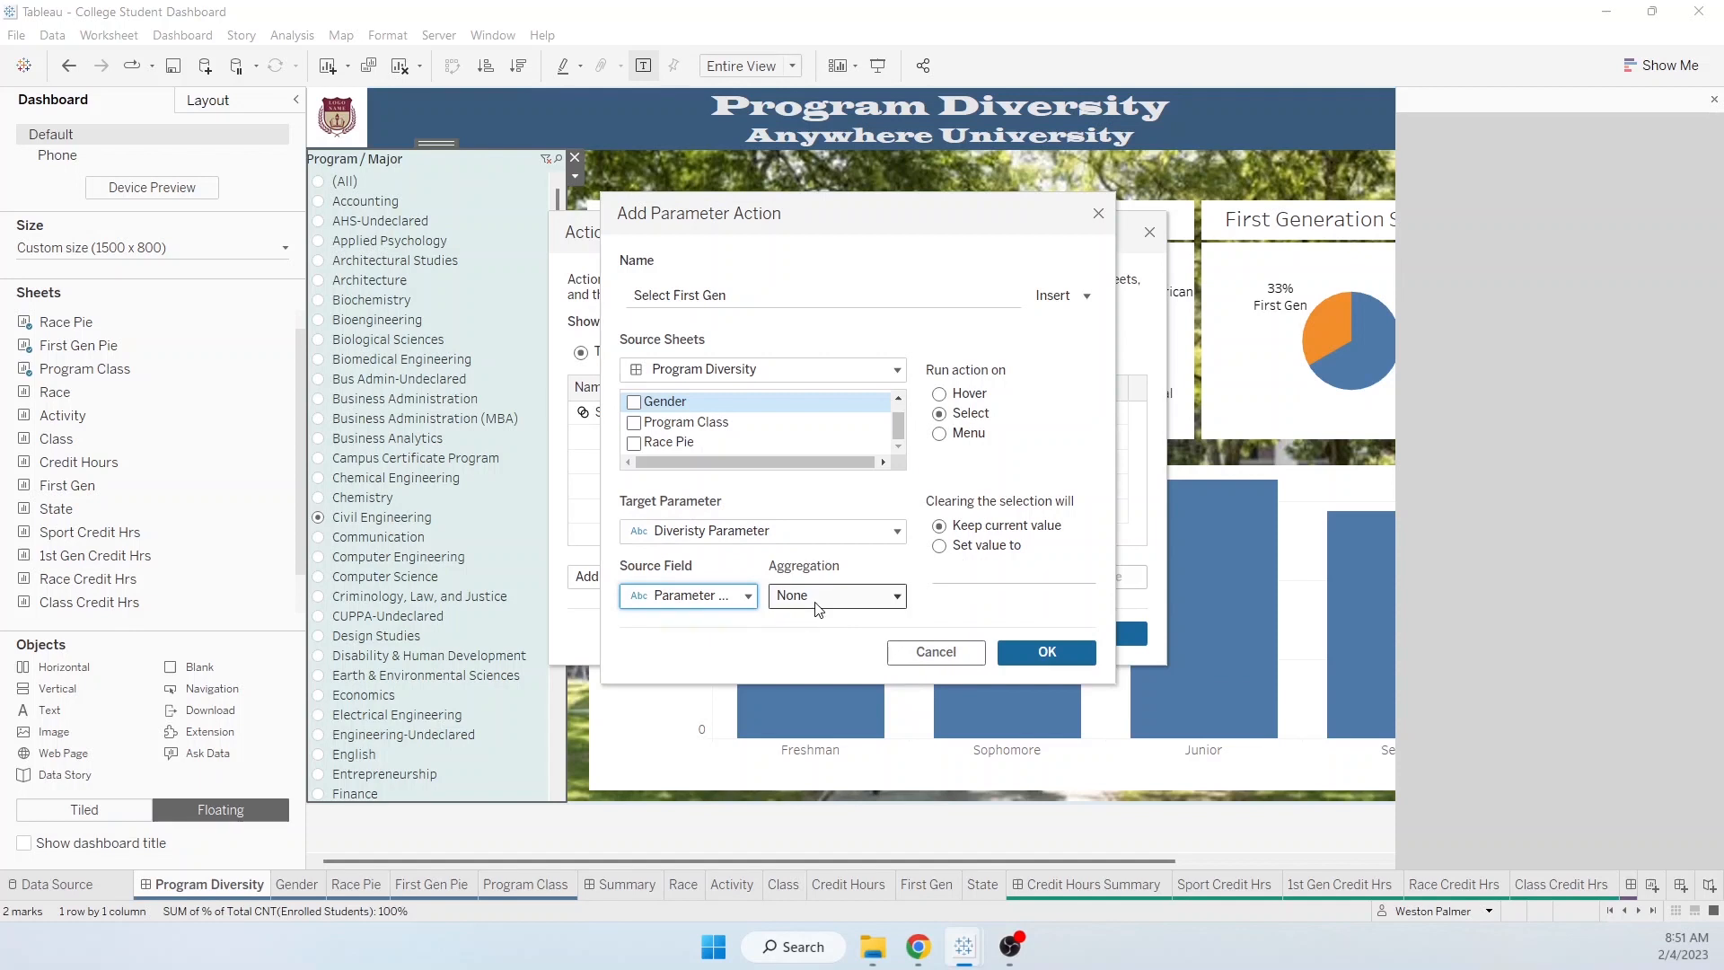
click(1047, 653)
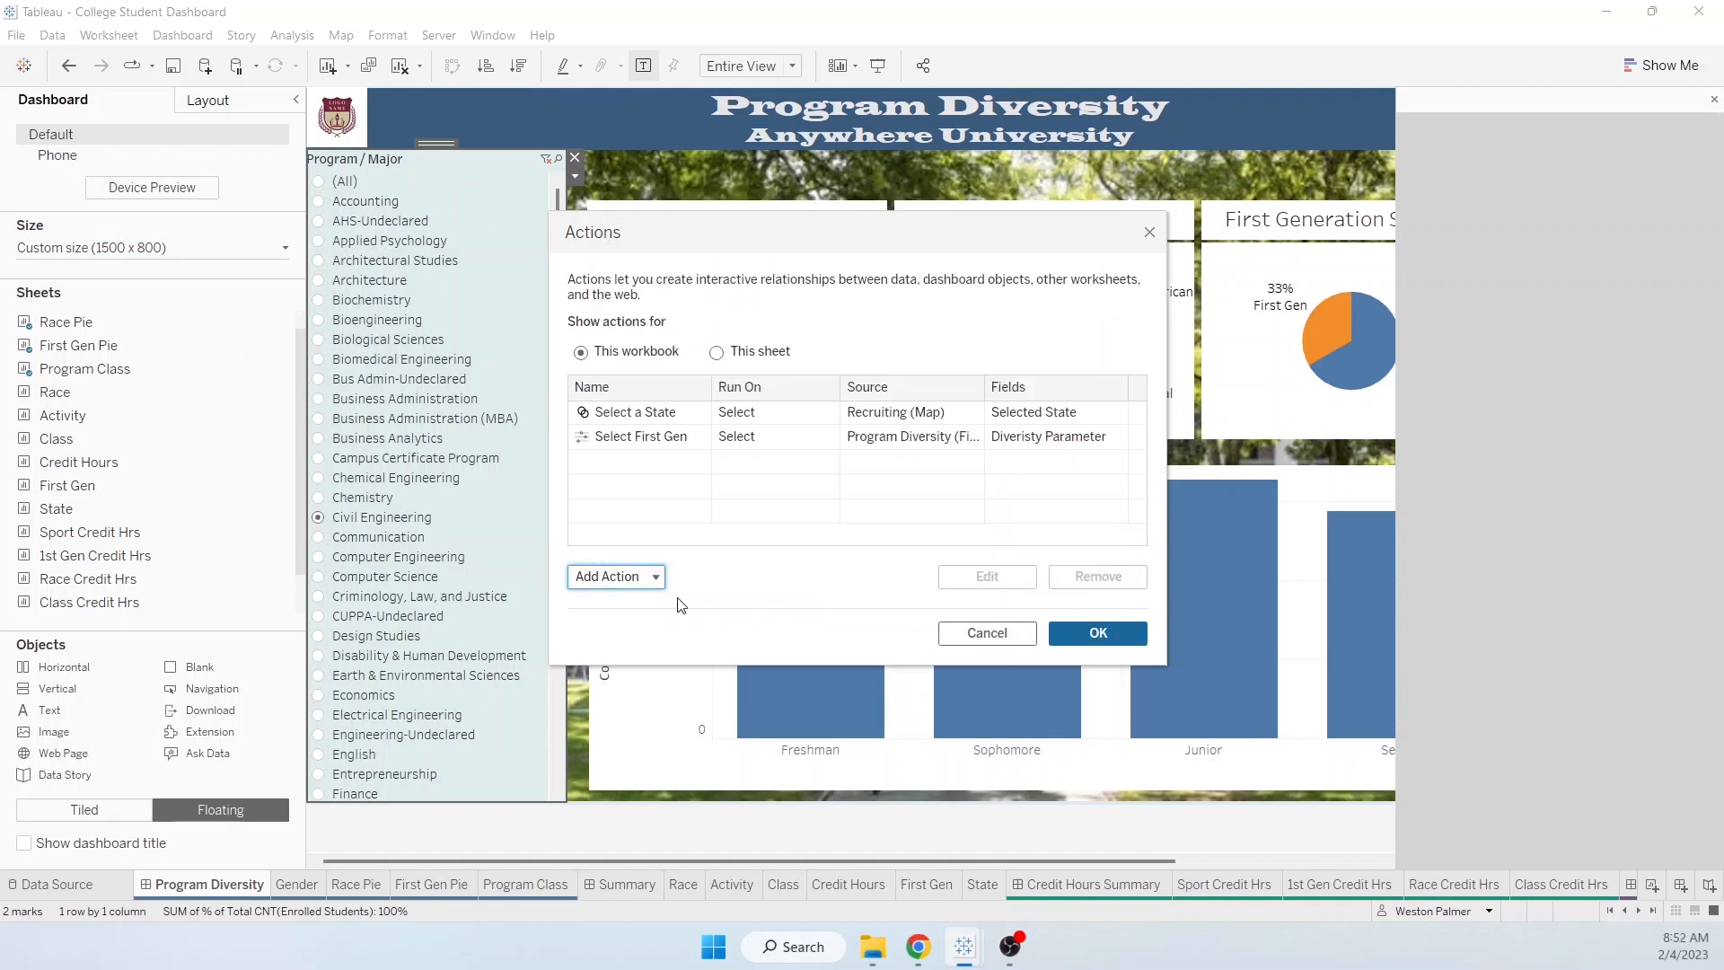
Step: Add another Change Parameter action named "Select Race" with Race Pie as its only source sheet
click(632, 592)
click(669, 529)
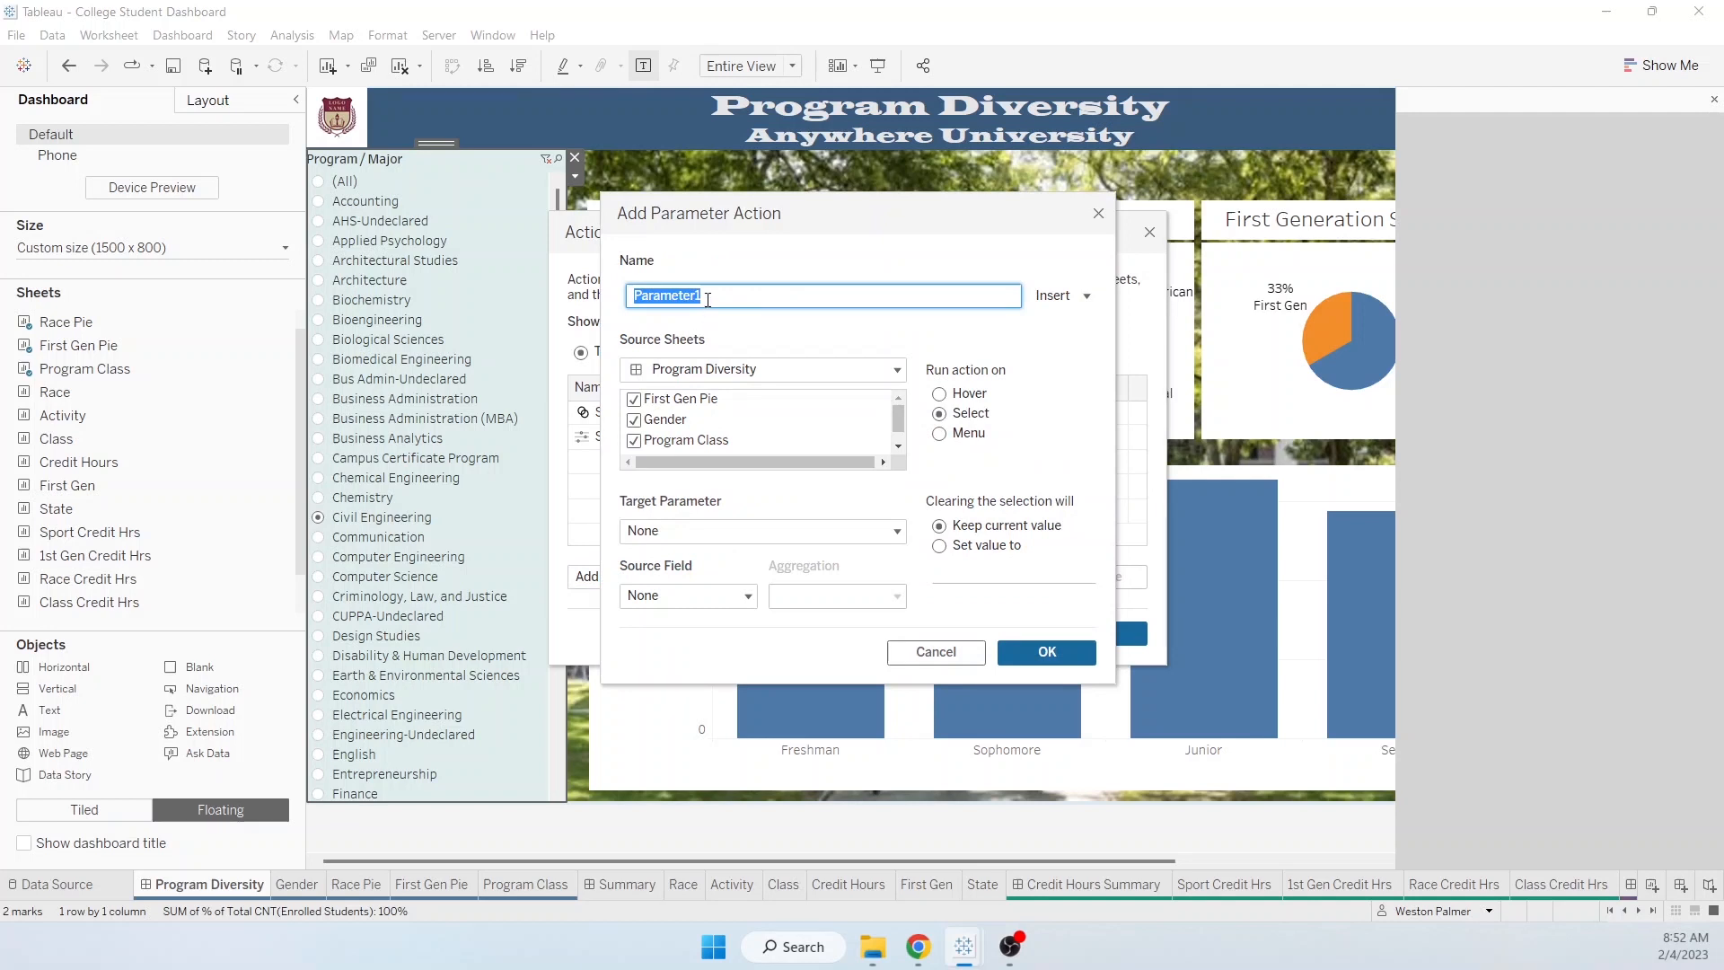
text(Race para)
key(ctrl+a)
key(BackSpace)
text(Sllect Race)
mouse_move(898, 416)
mouse_down()
mouse_move(898, 437)
mouse_move(898, 404)
mouse_up()
click(634, 419)
click(634, 400)
click(633, 400)
scroll(660, 419, down, 1)
Step: Set the Select Race action's target to Diveristy Parameter and its source field to Parameter Race, and save it
click(769, 531)
click(763, 582)
click(745, 596)
click(691, 550)
click(1047, 652)
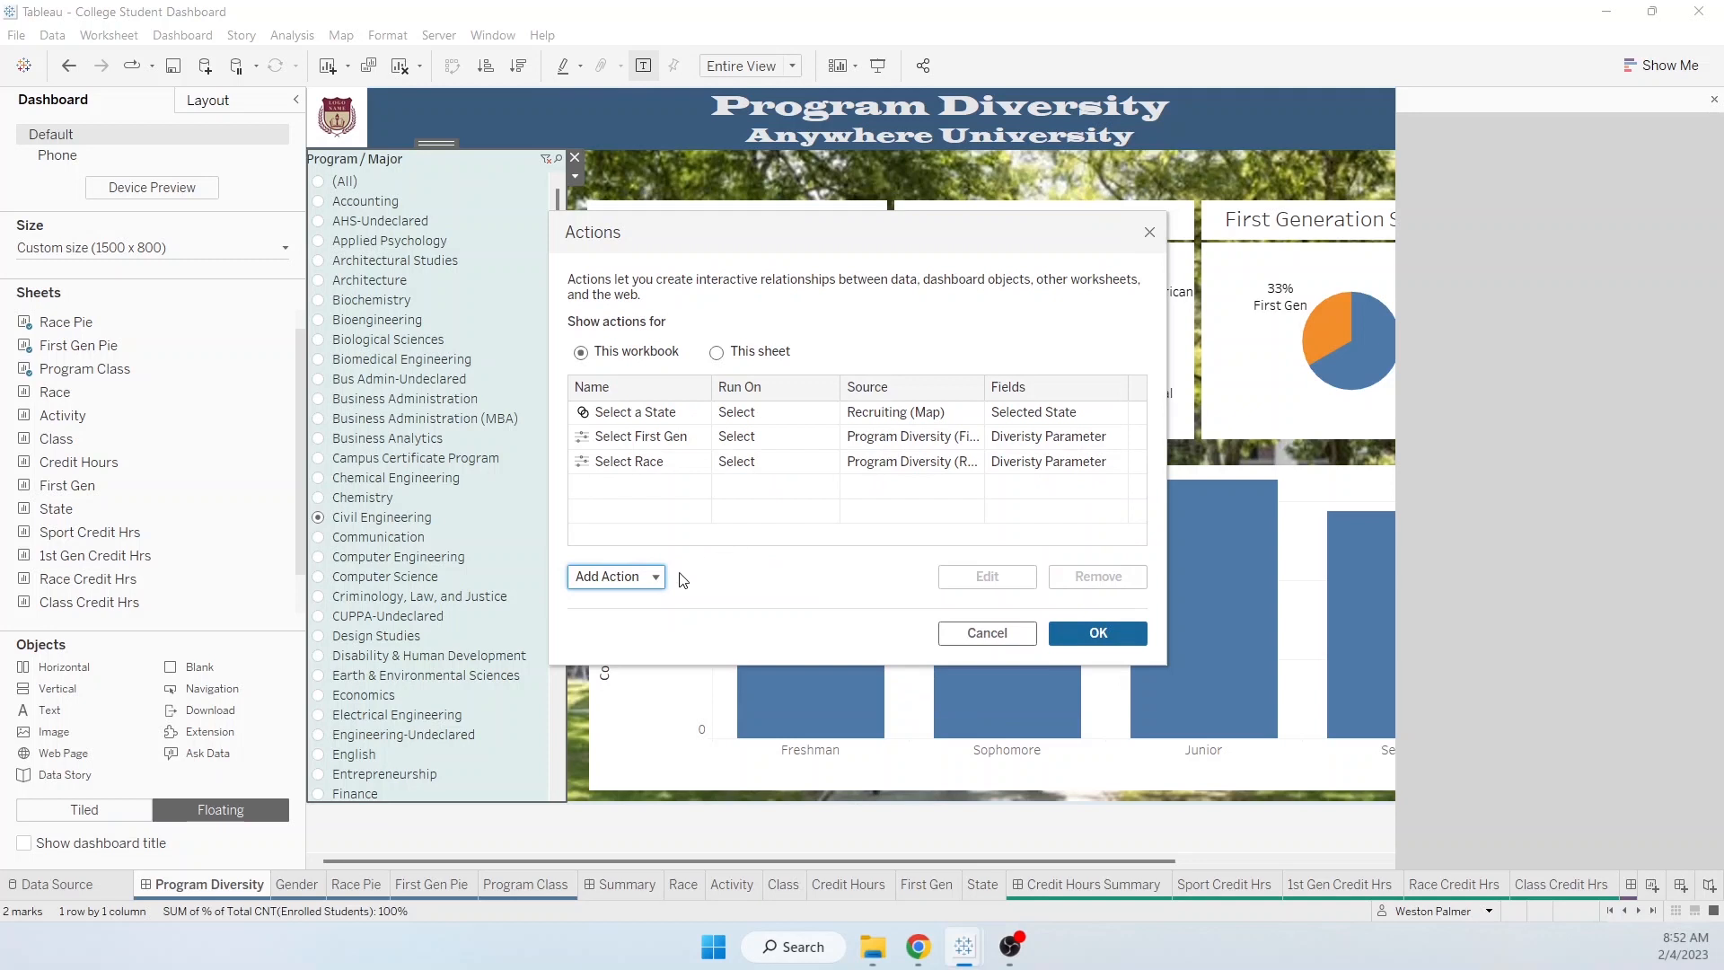
Step: Add a third Change Parameter action named "Select Gender" with Gender as its only source sheet
click(610, 579)
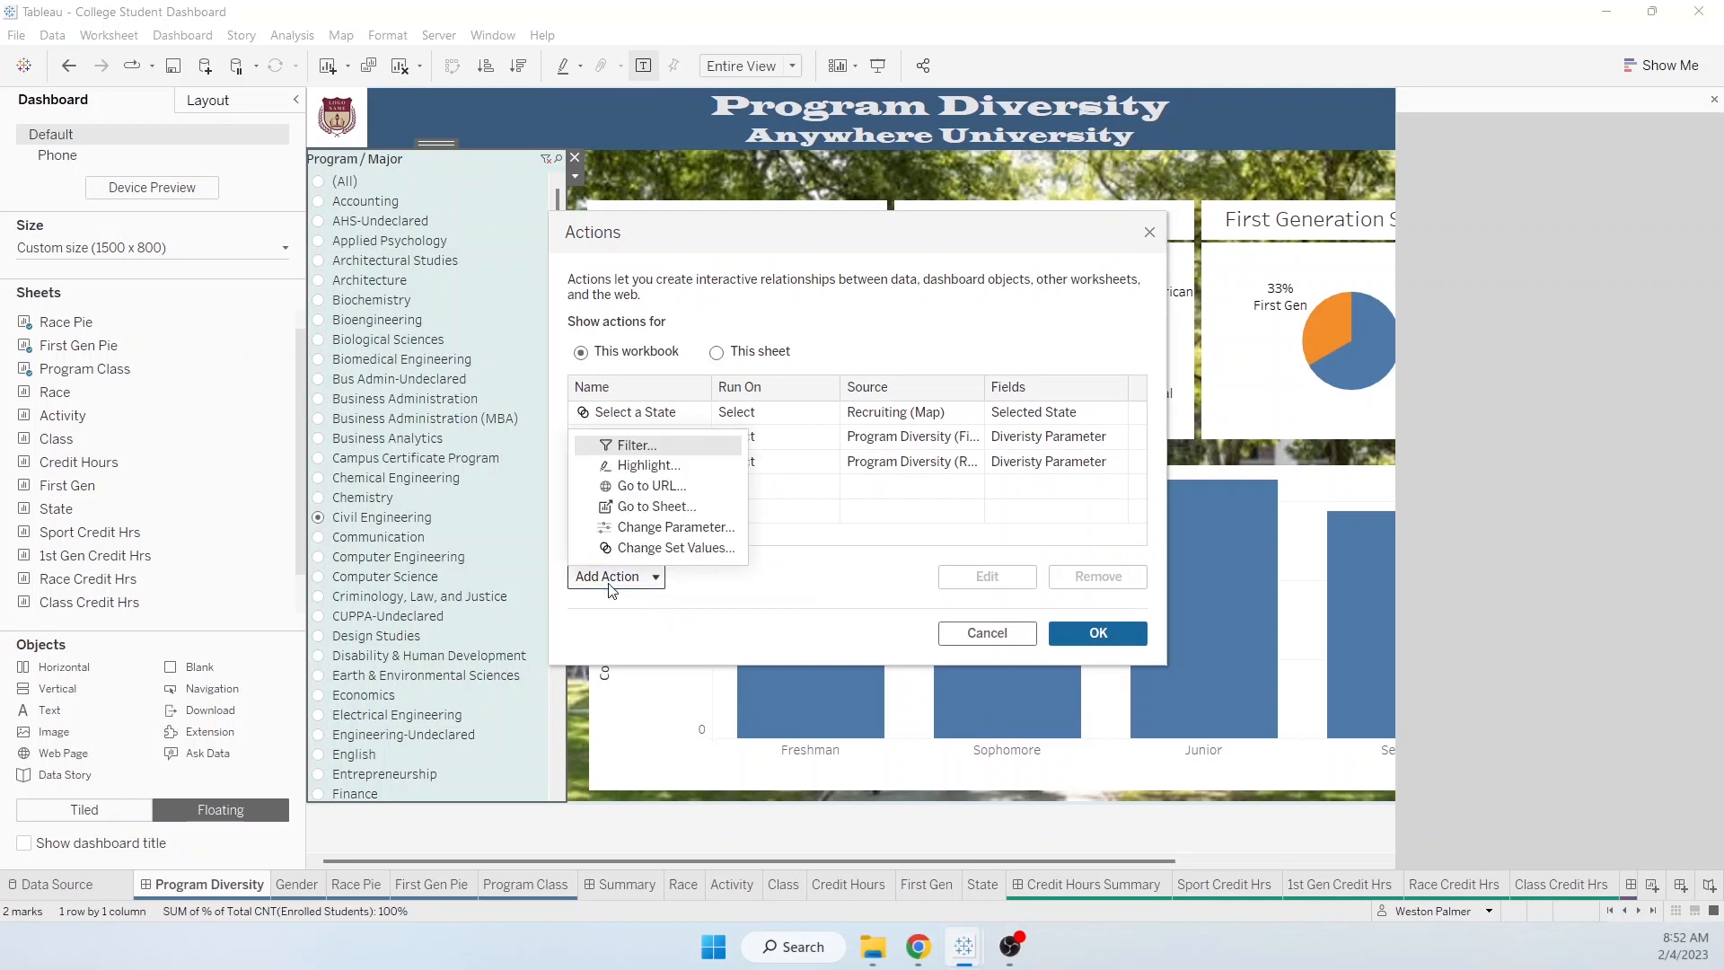
click(648, 526)
text(Select Gender)
click(634, 400)
click(634, 441)
scroll(656, 451, down, 1)
Step: Target the Select Gender action at Diveristy Parameter with Parameter Gender as source field, and save all dashboard actions
click(764, 531)
click(700, 580)
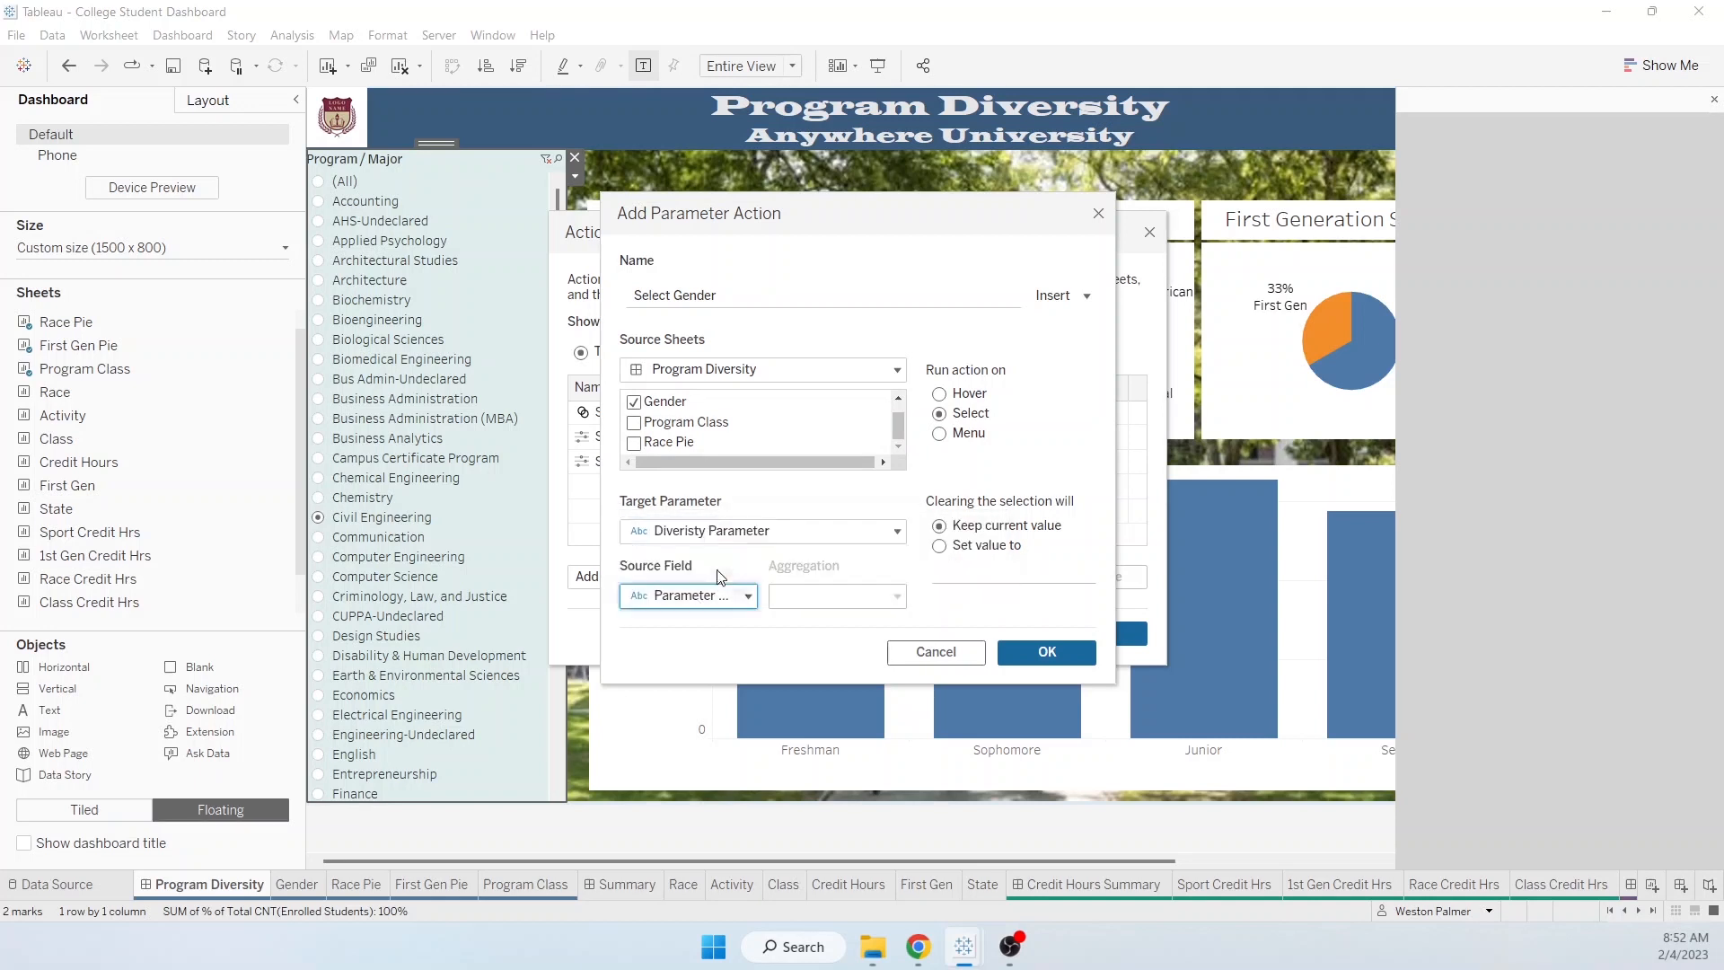
click(1046, 652)
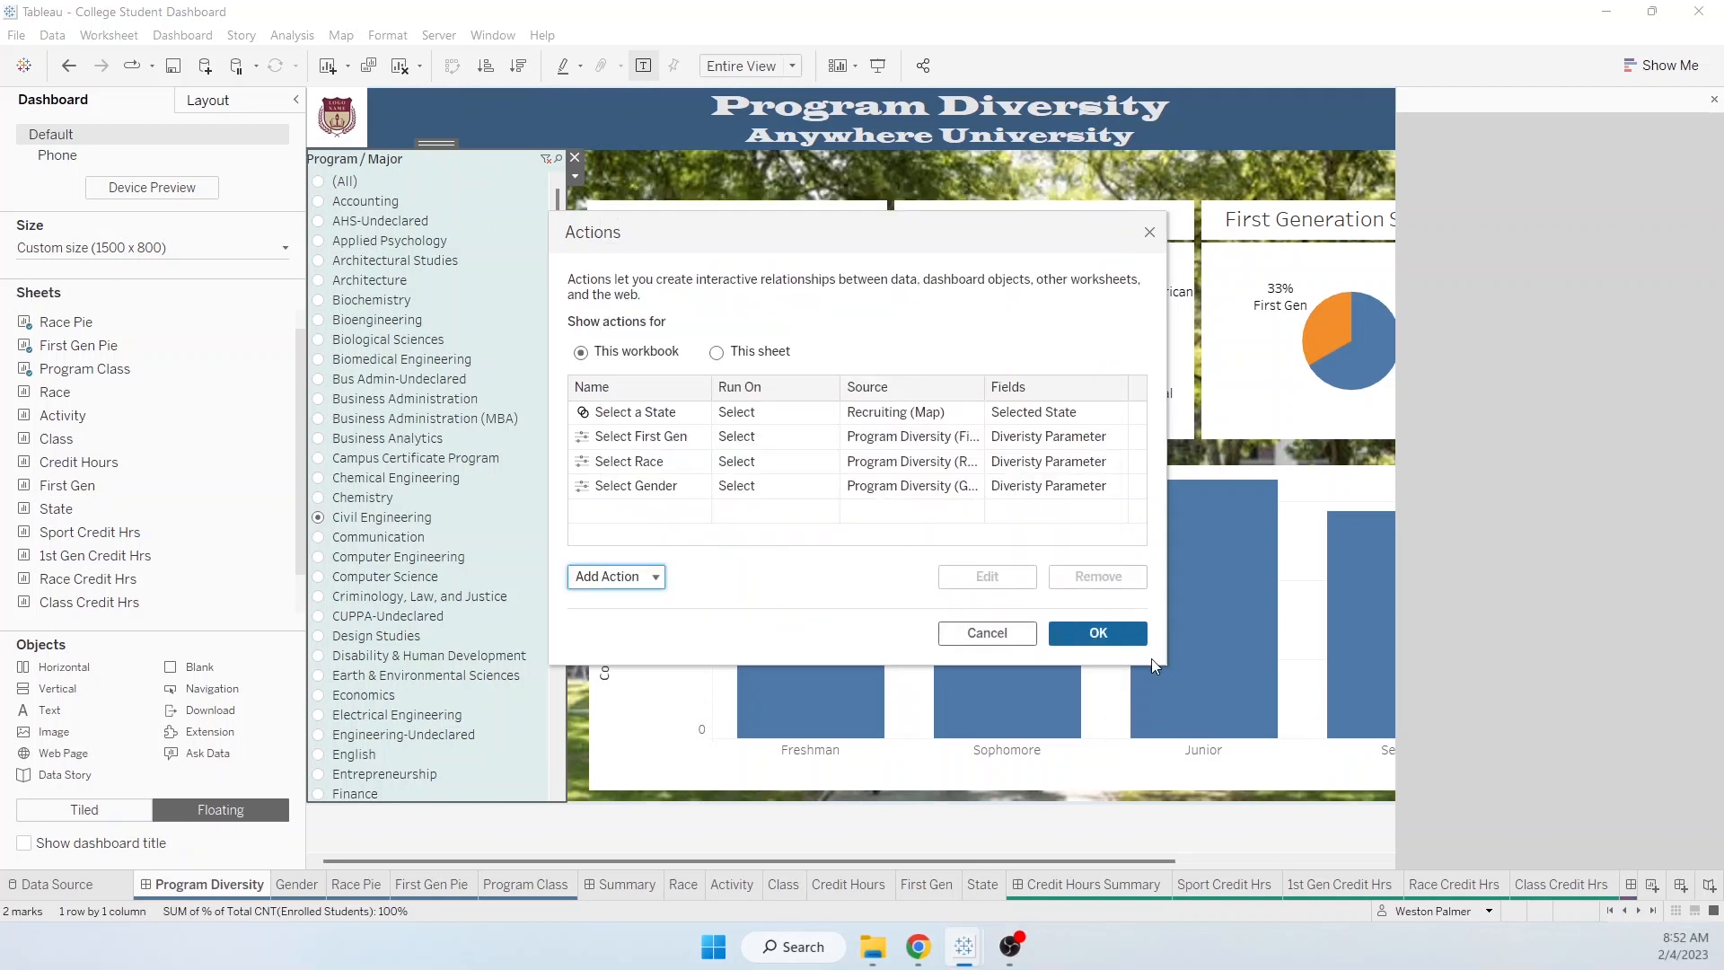
click(1098, 633)
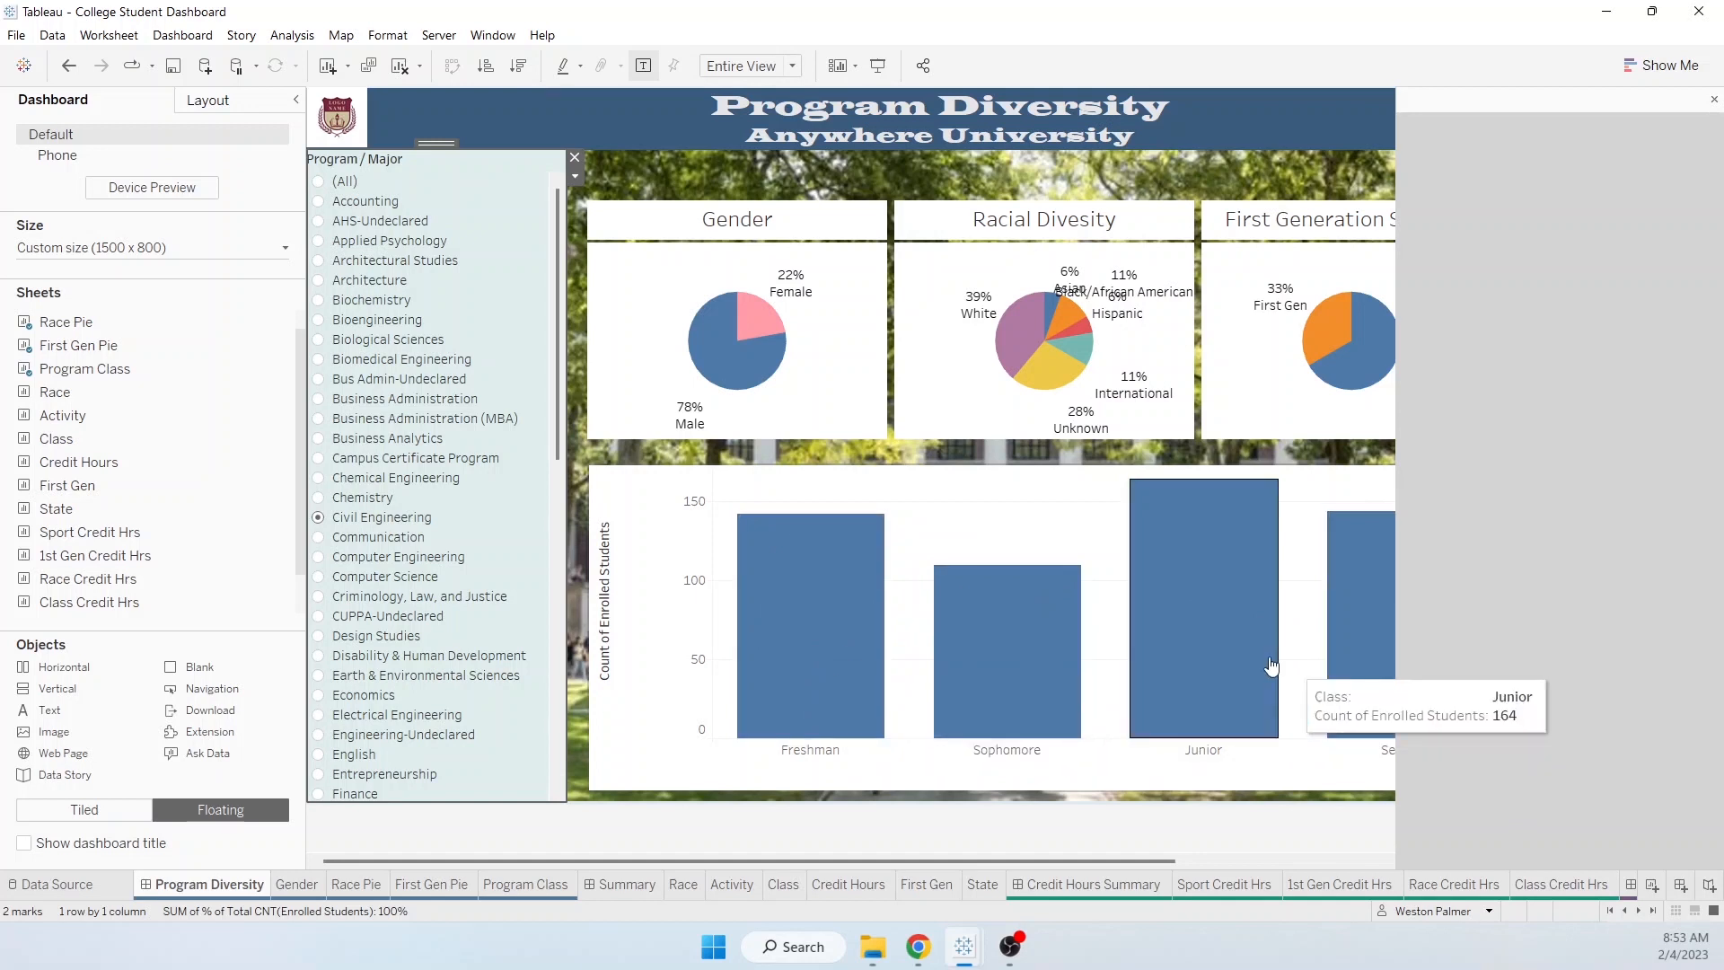
Step: Create a calculated field named "Diversity Color" from the Program Class sheet
mouse_move(736, 348)
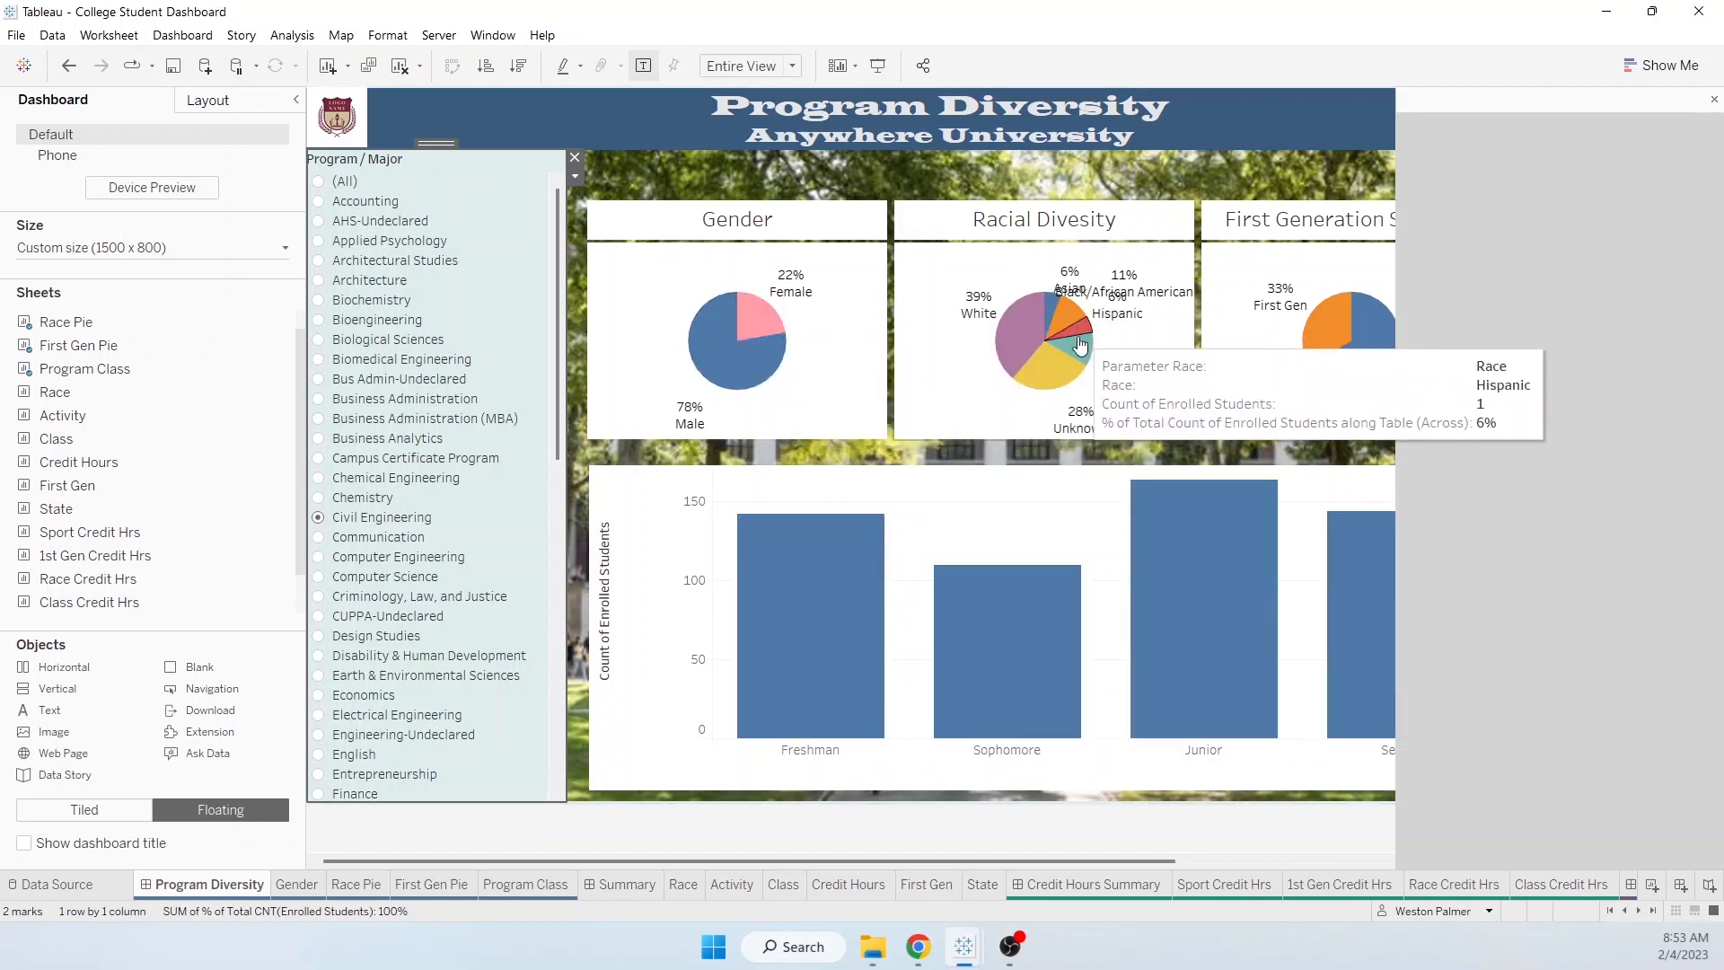
click(510, 889)
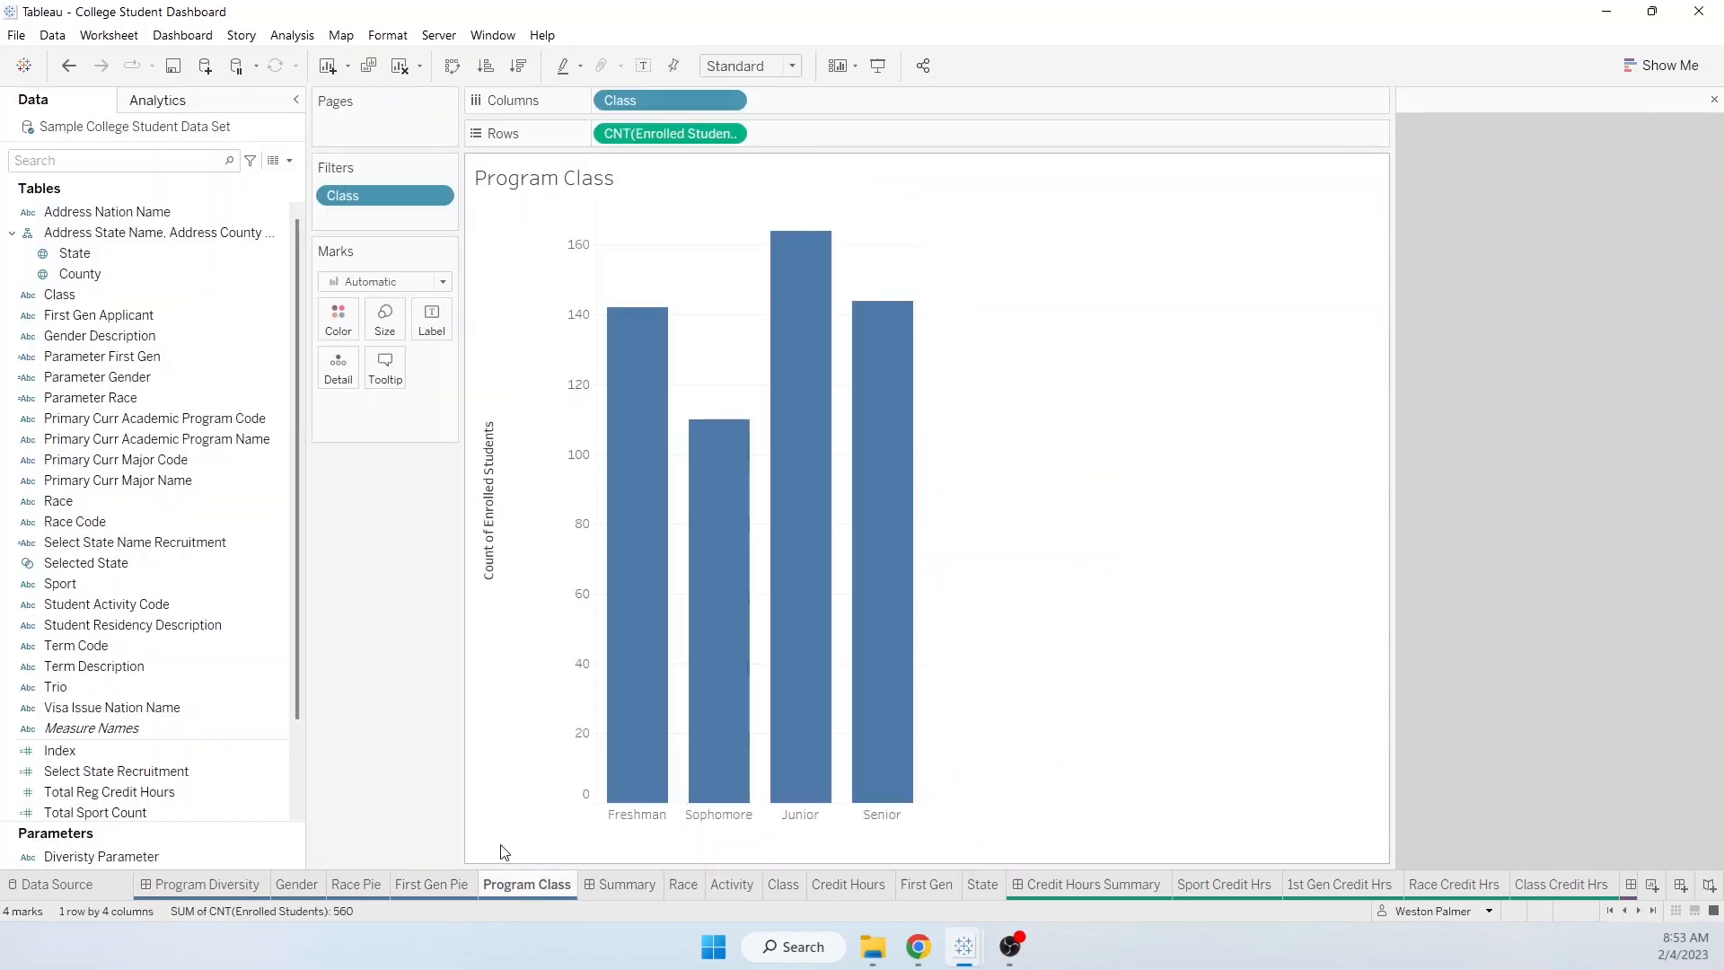
click(290, 161)
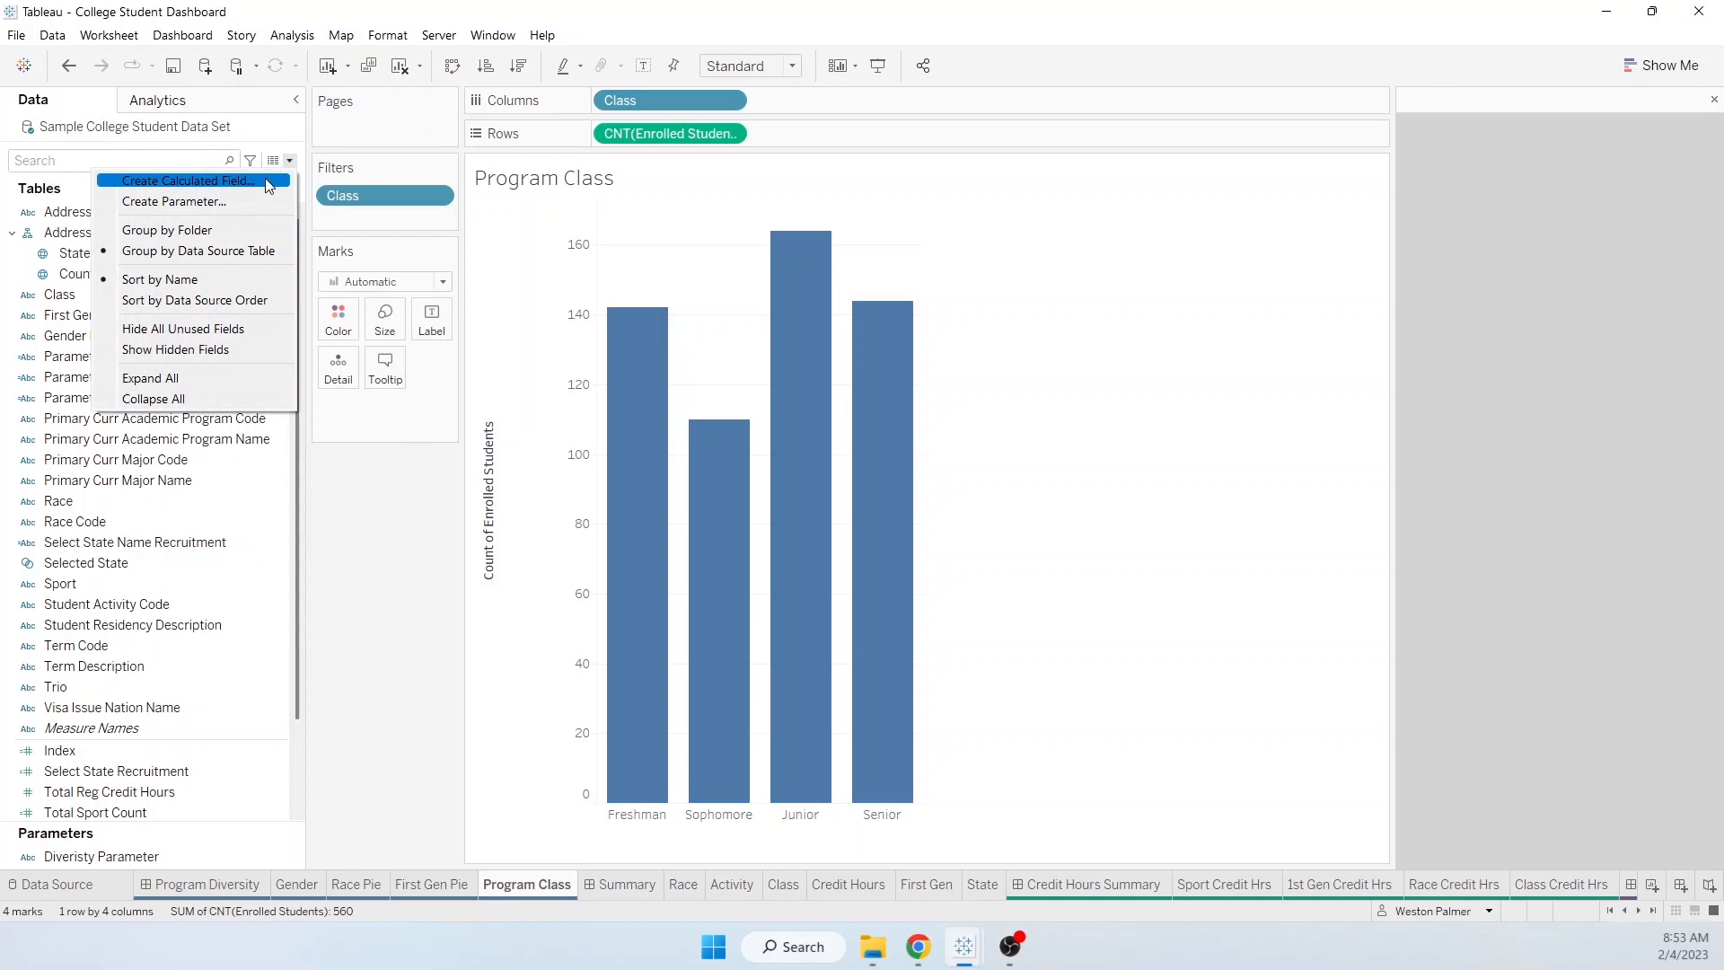
click(267, 182)
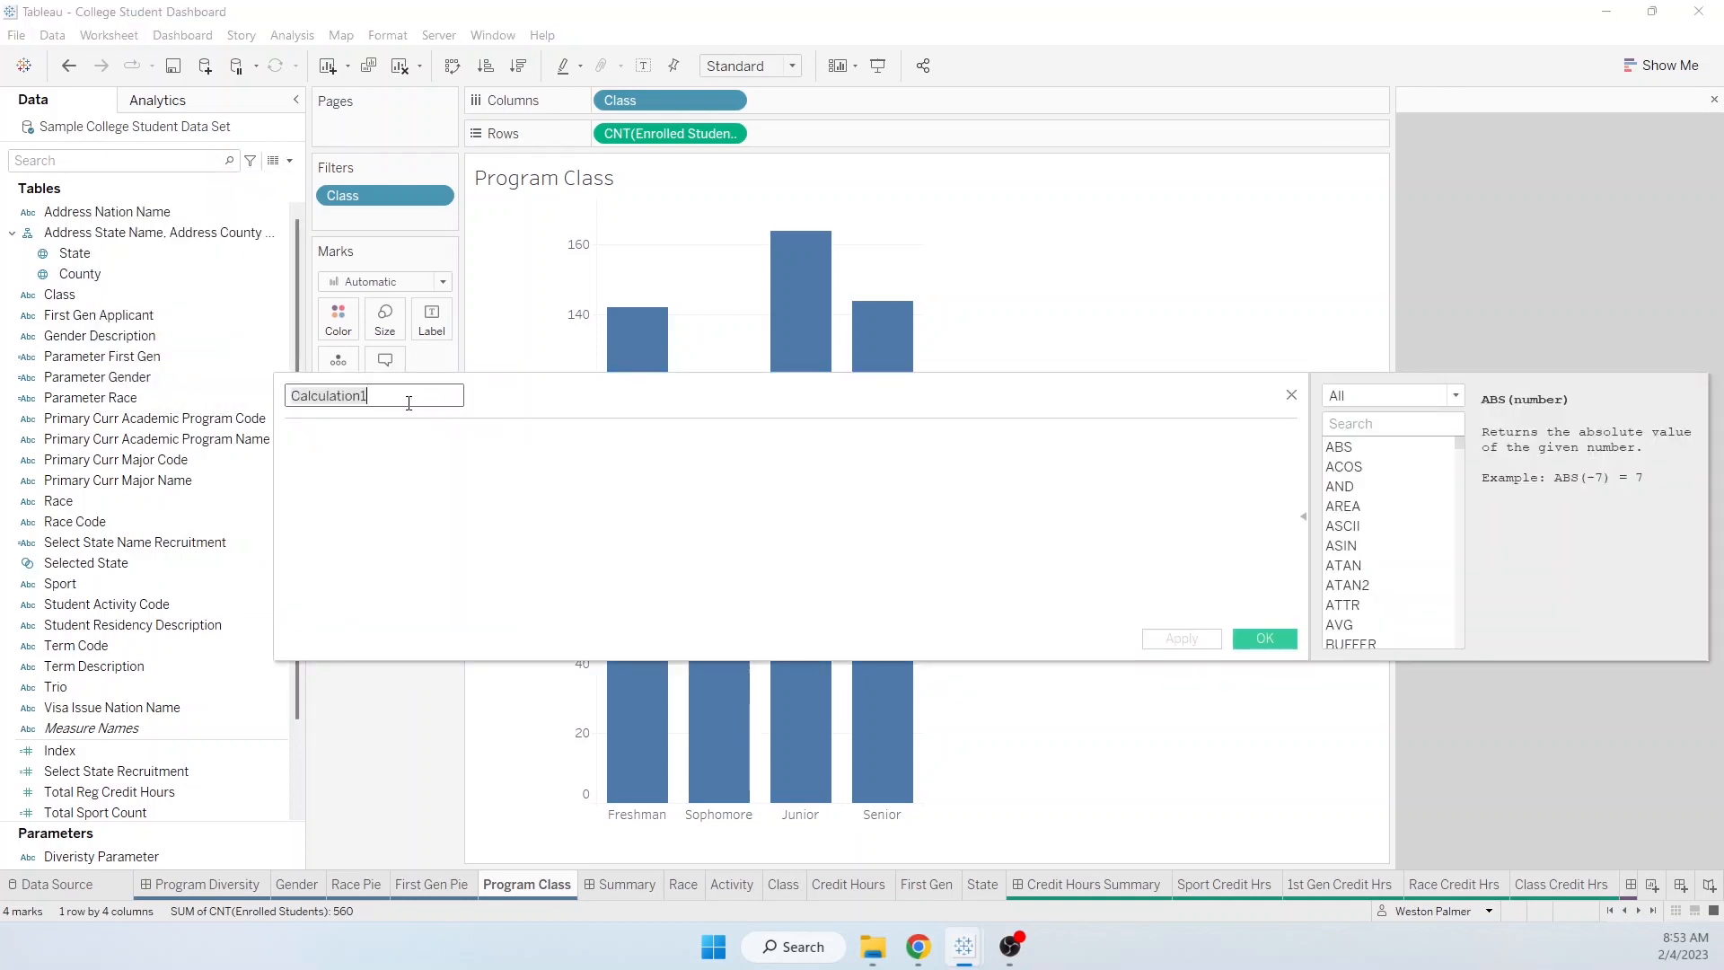
text(Diversity Col)
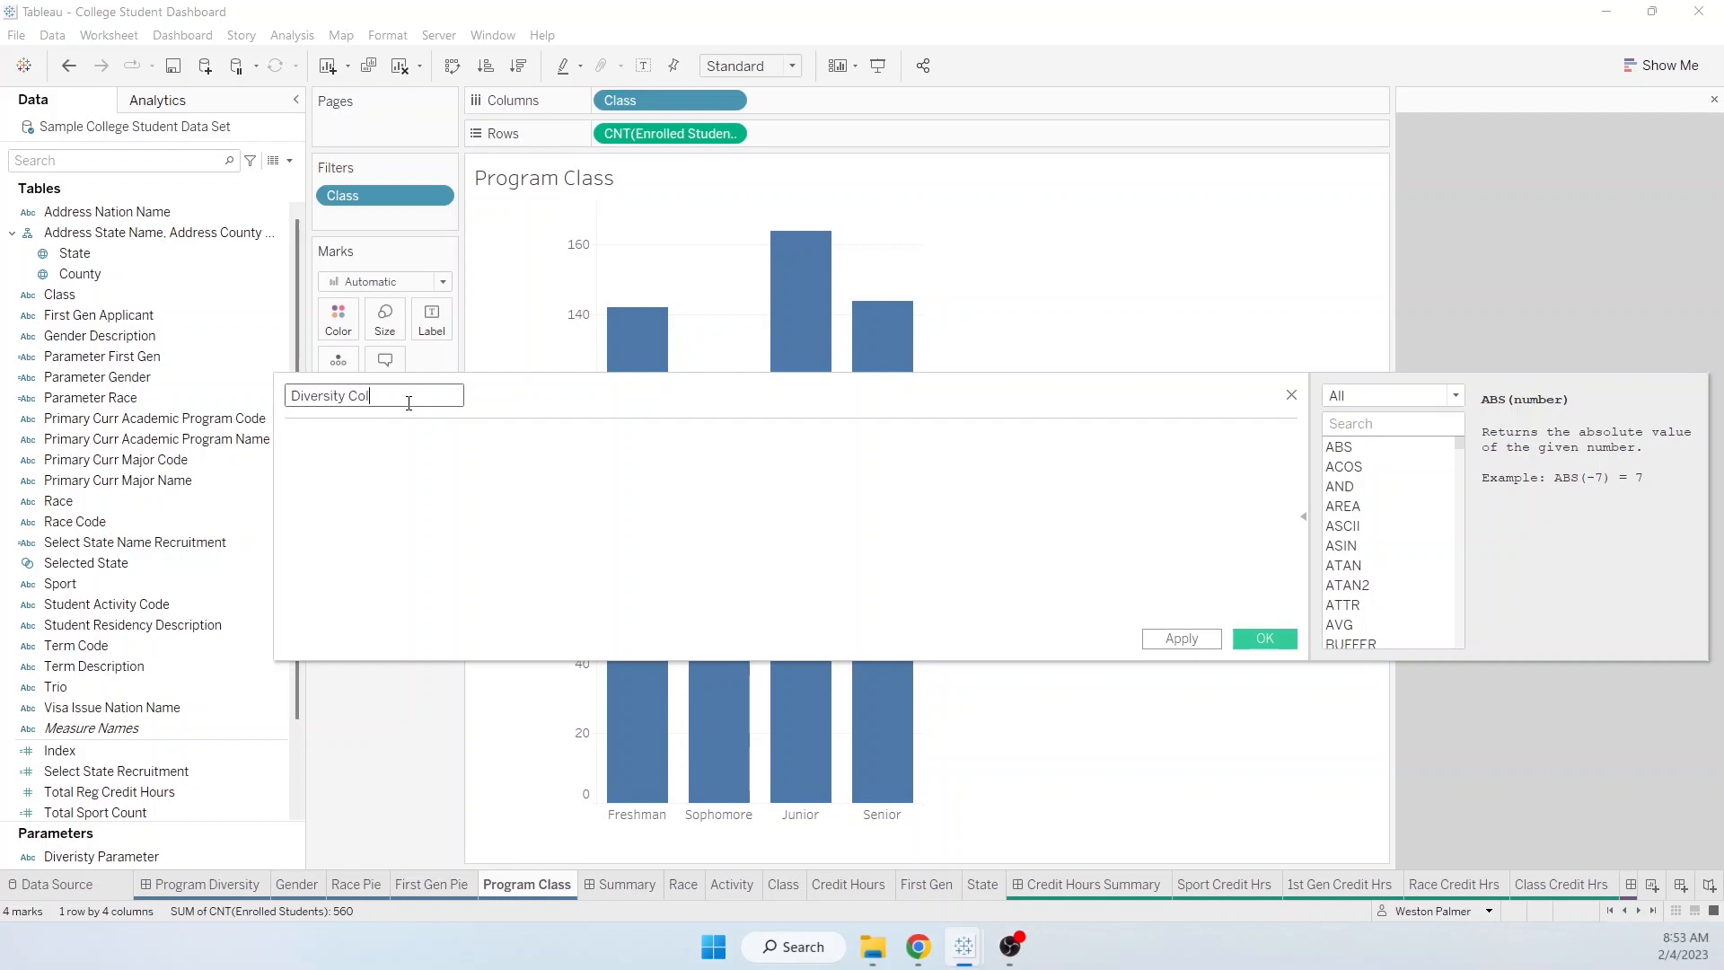
Step: Begin the Diversity Color formula with If [Diveristy Parameter]='Race' Then [Race]
click(351, 447)
text(If di)
key(Down)
key(Down)
key(Return)
text(='Race' Then)
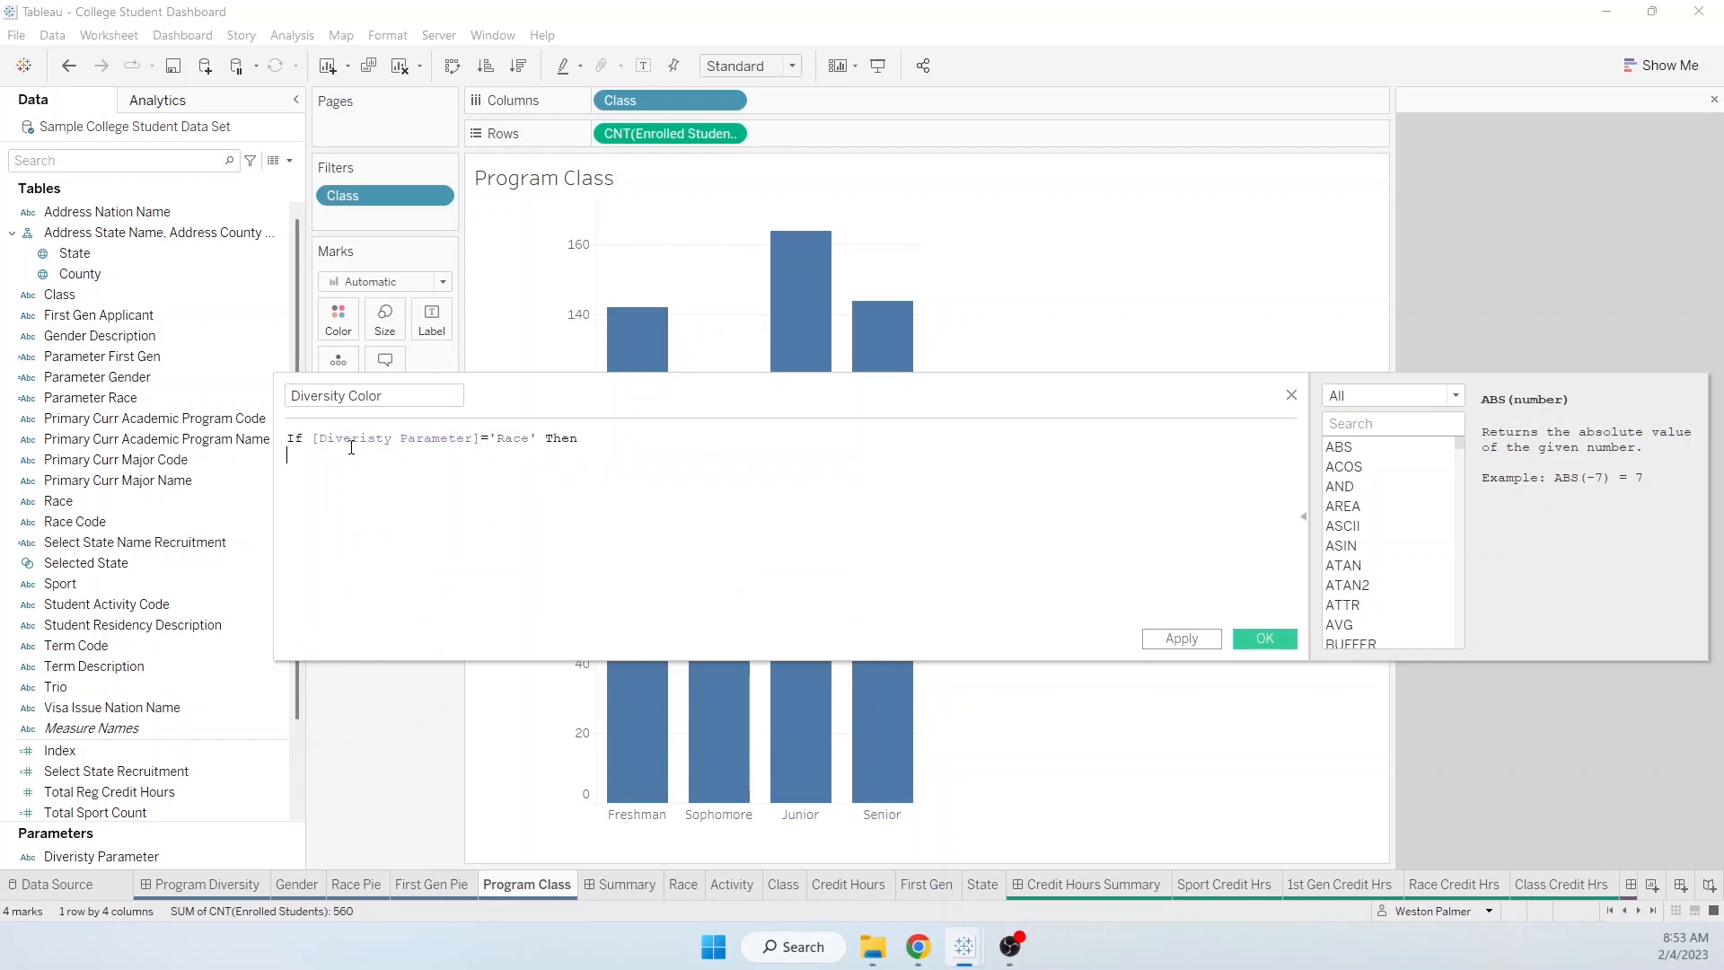
text(ra)
key(Return)
Step: Add the branch ELSEIF [Diveristy Parameter]='Gender' THEN [Gender Description] to the Diversity Color formula
text(else)
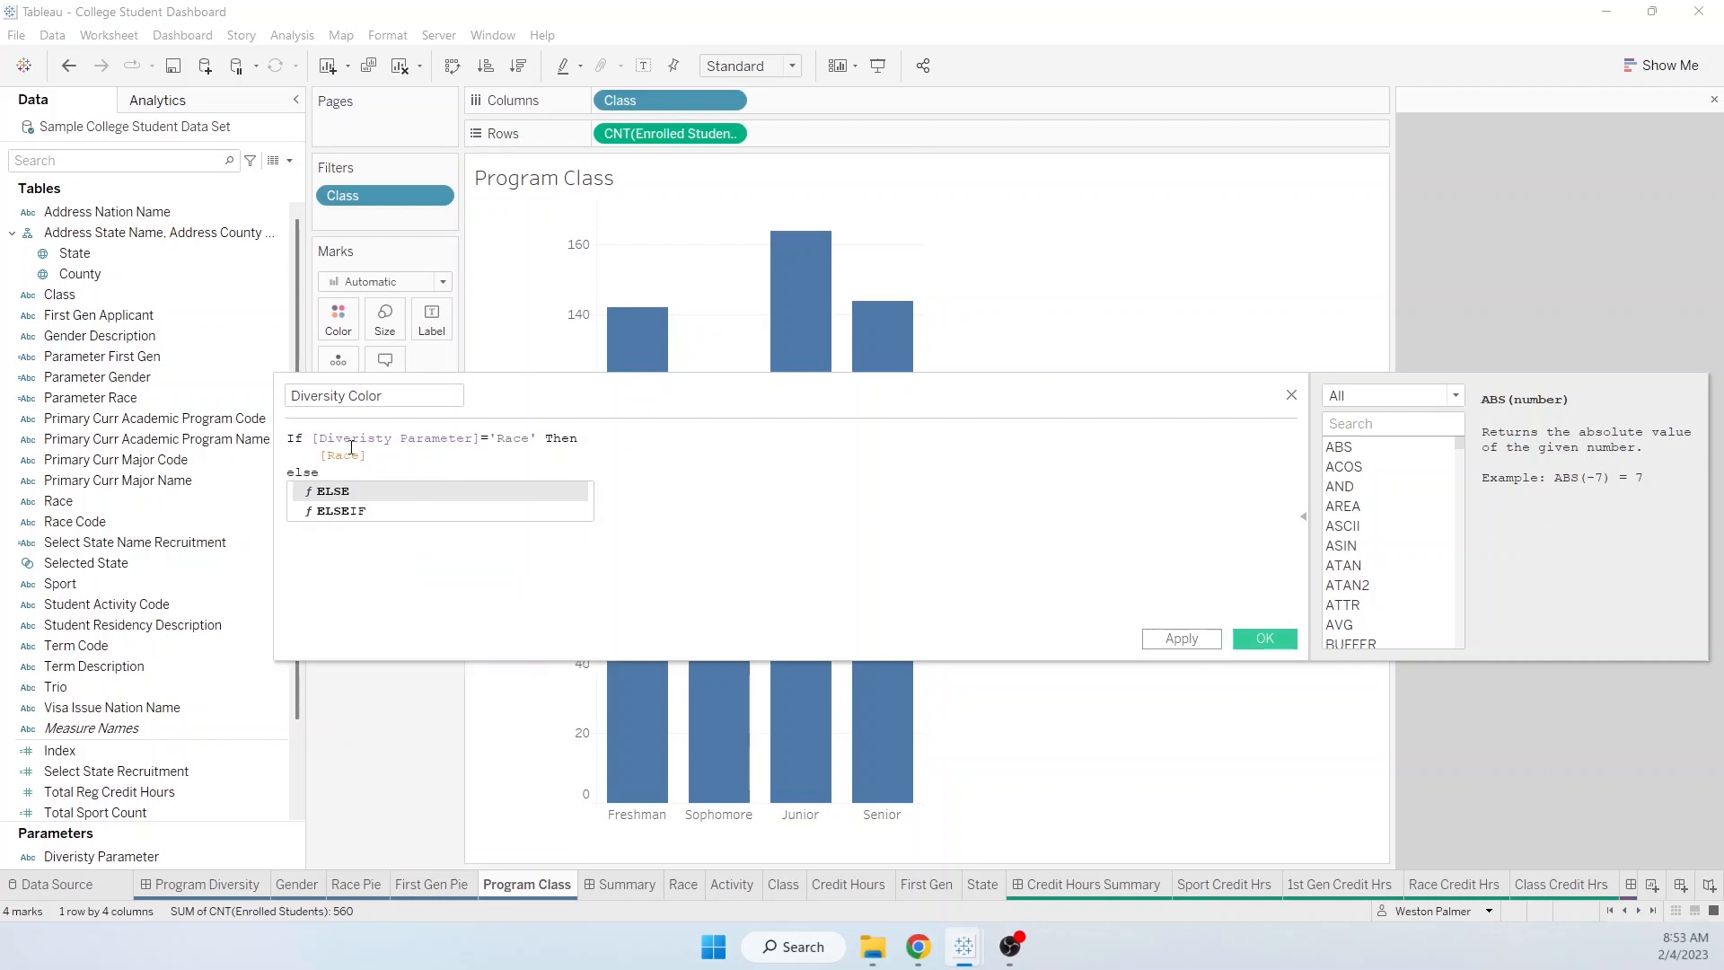
key(Down)
key(Return)
text(diver)
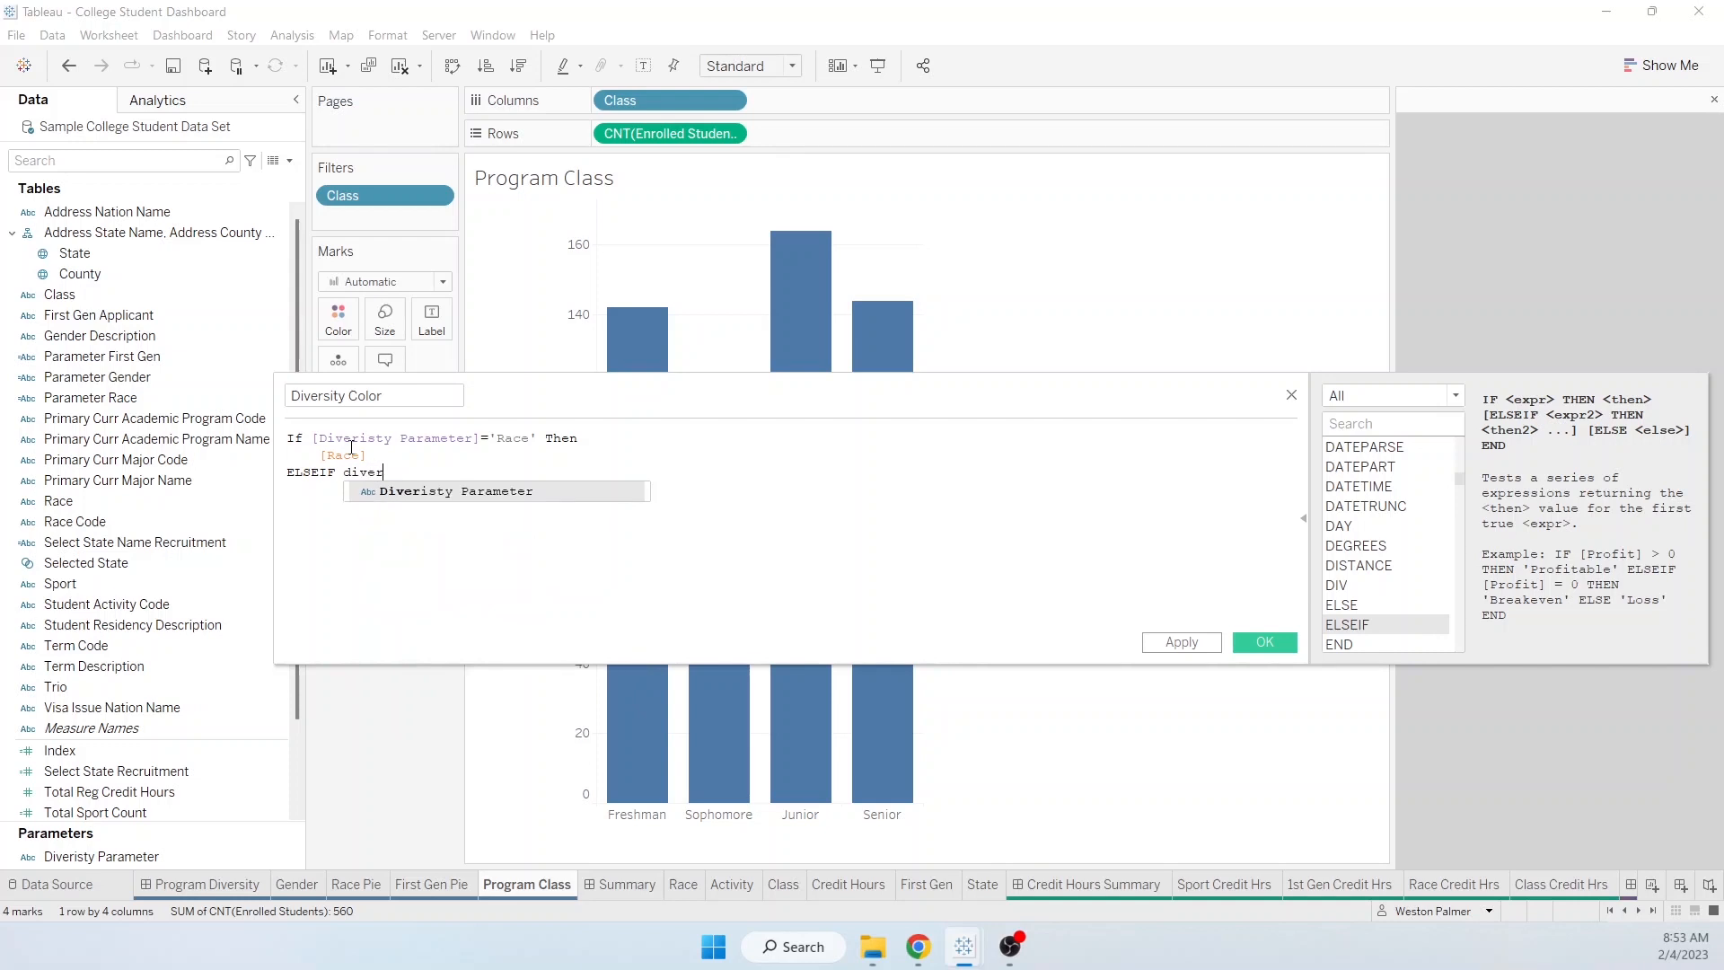
key(Return)
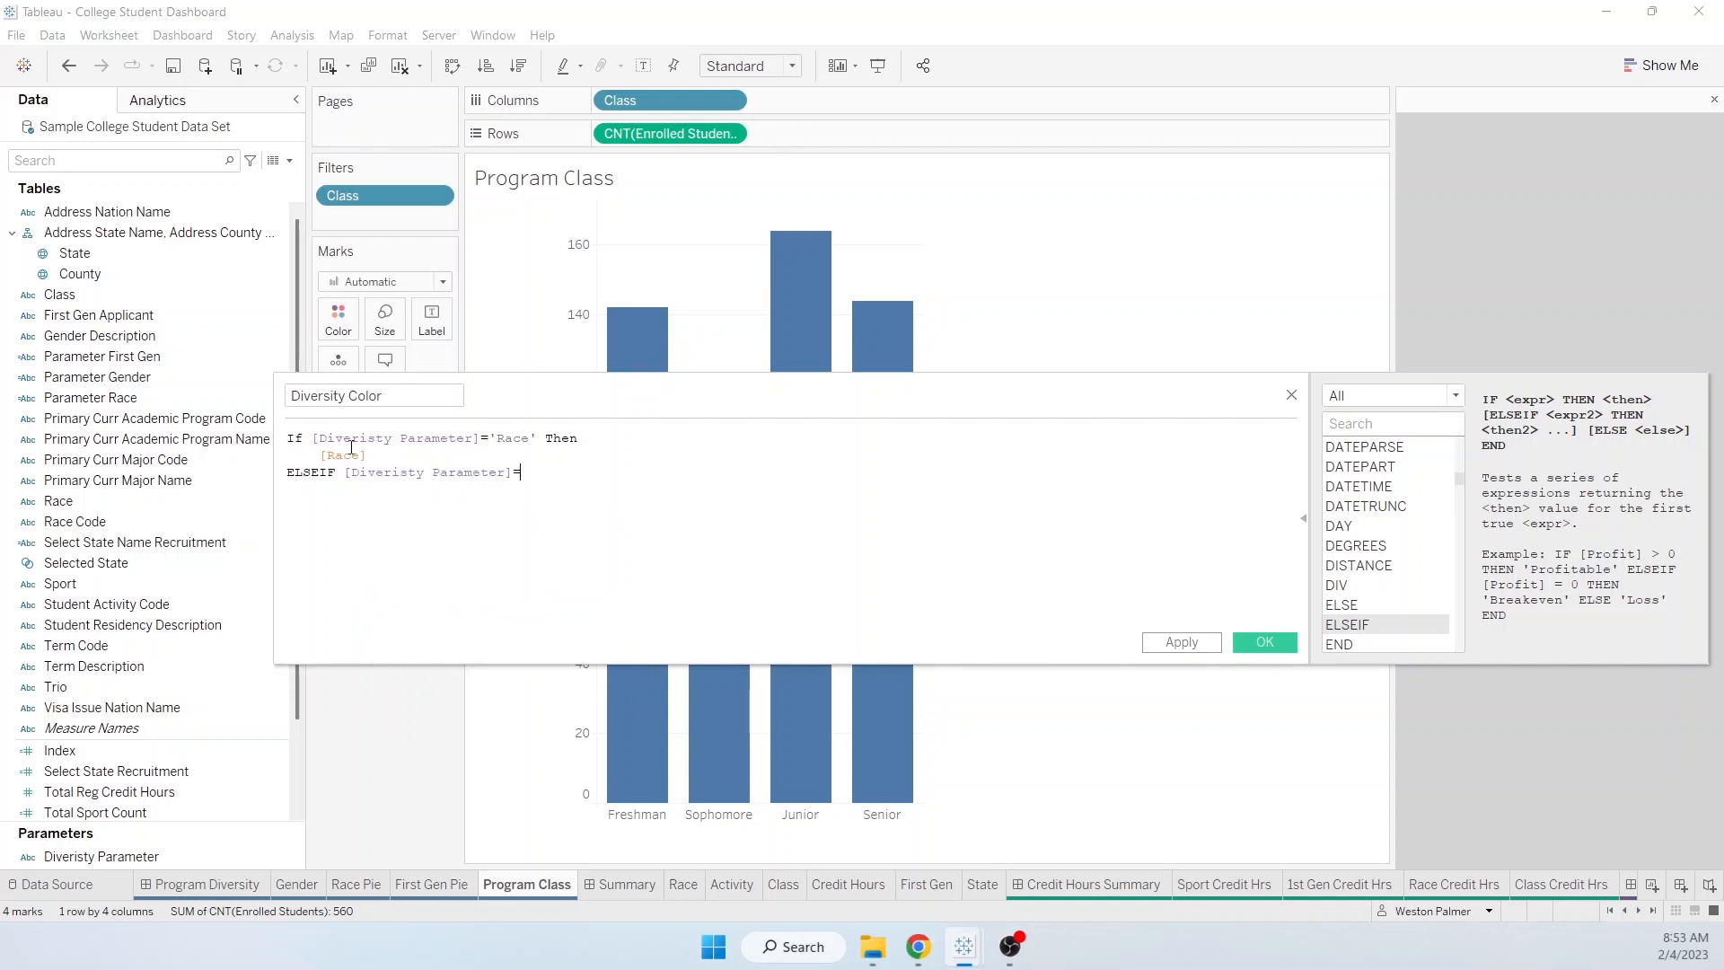
text(='Gen)
text(Gender' THEN)
key(Return)
key(Tab)
text(Gen)
key(Return)
key(Return)
Step: Add the branch ELSEIF [Diveristy Parameter]='First Gen' THEN [First Gen Applicant] to the Diversity Color formula
text(ELSEIF [Diveristy Parameter]=)
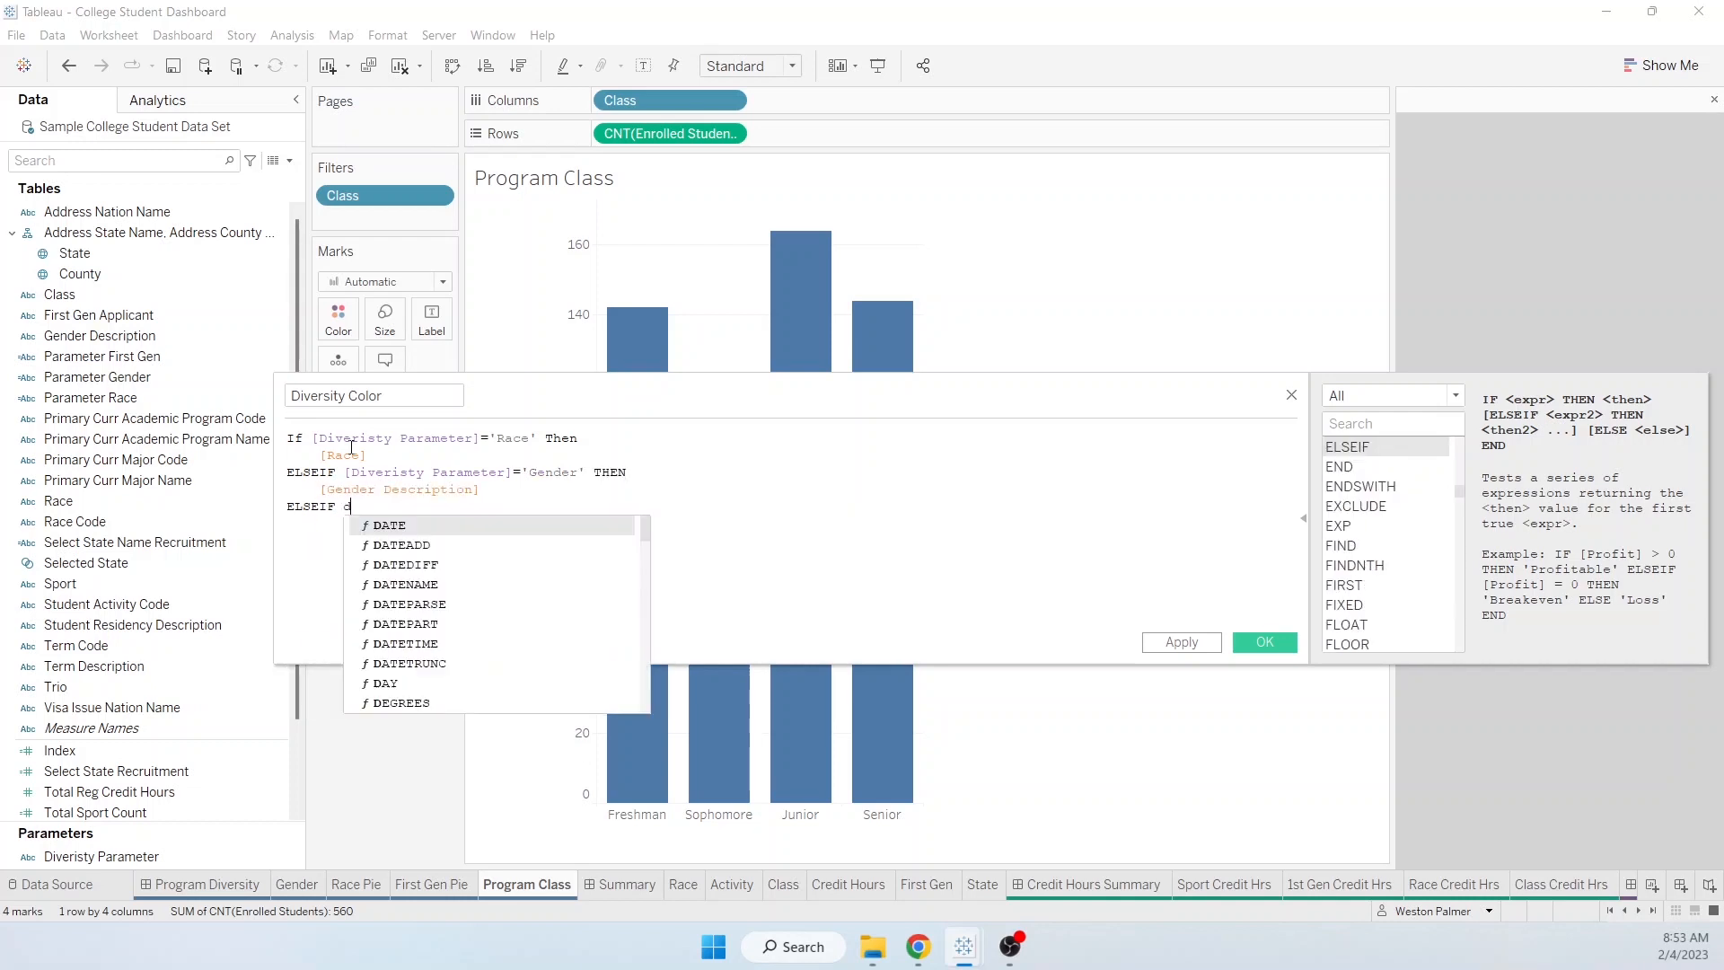
text('First Gen' THEN)
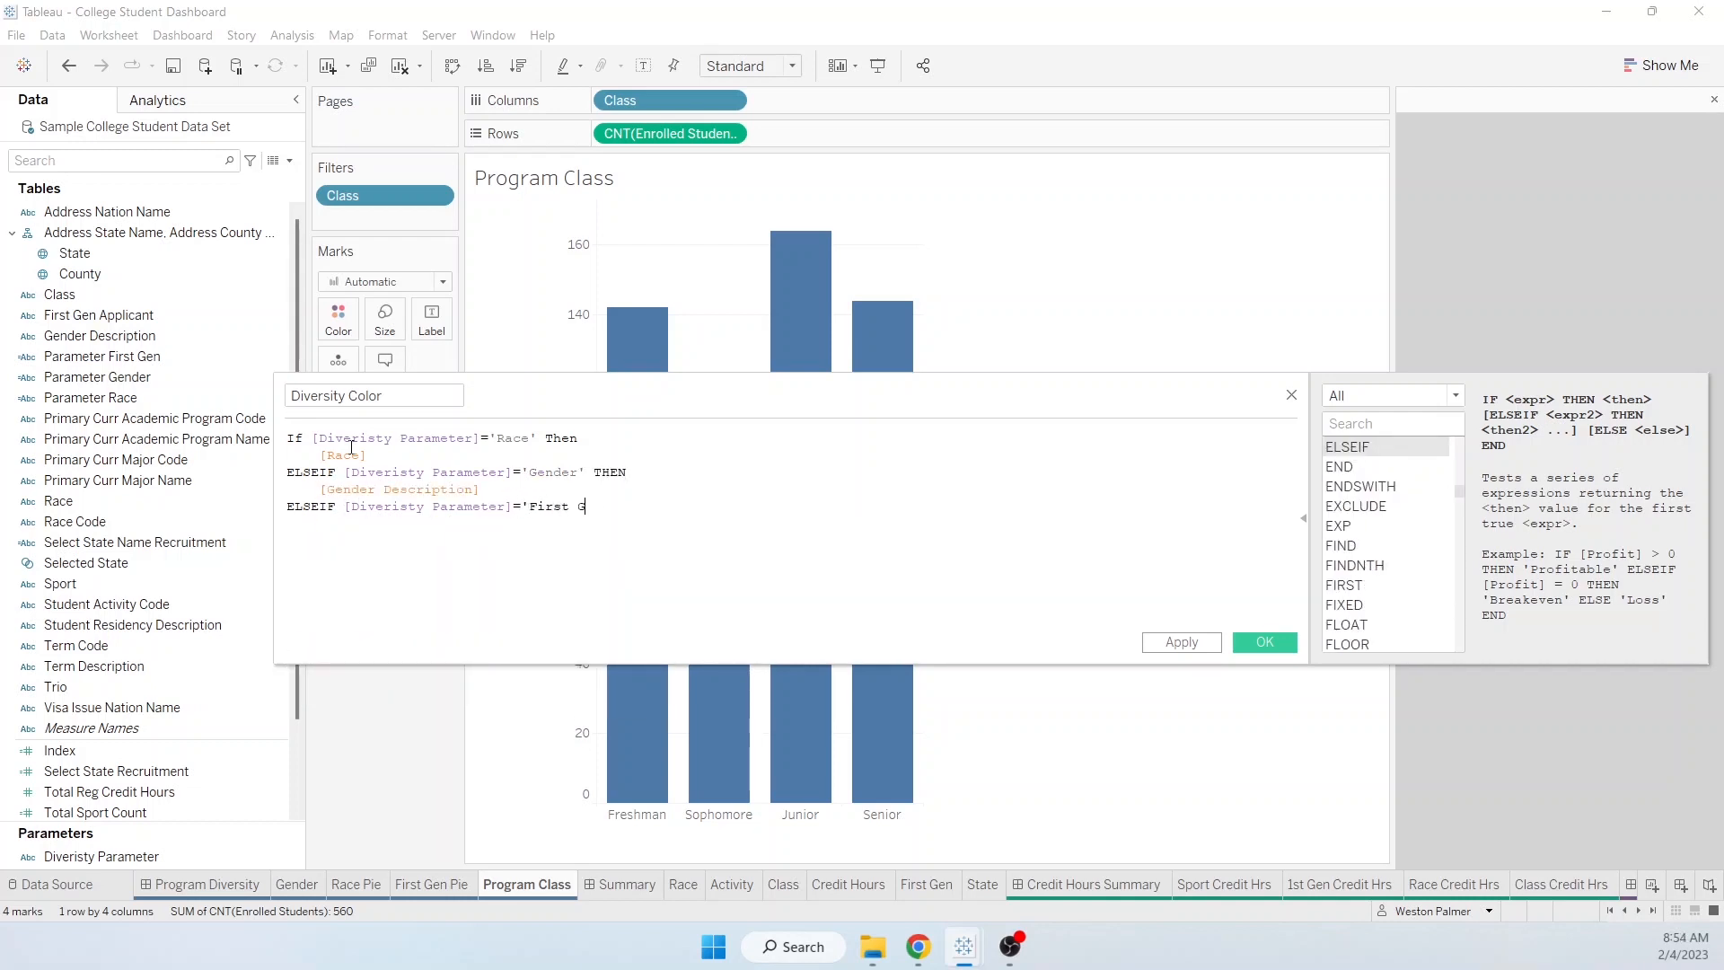
key(Return)
key(Tab)
text(Fir)
key(Return)
key(Return)
Step: Close the Diversity Color formula with END, enlarge the formula text, and save the calculated field
text(END)
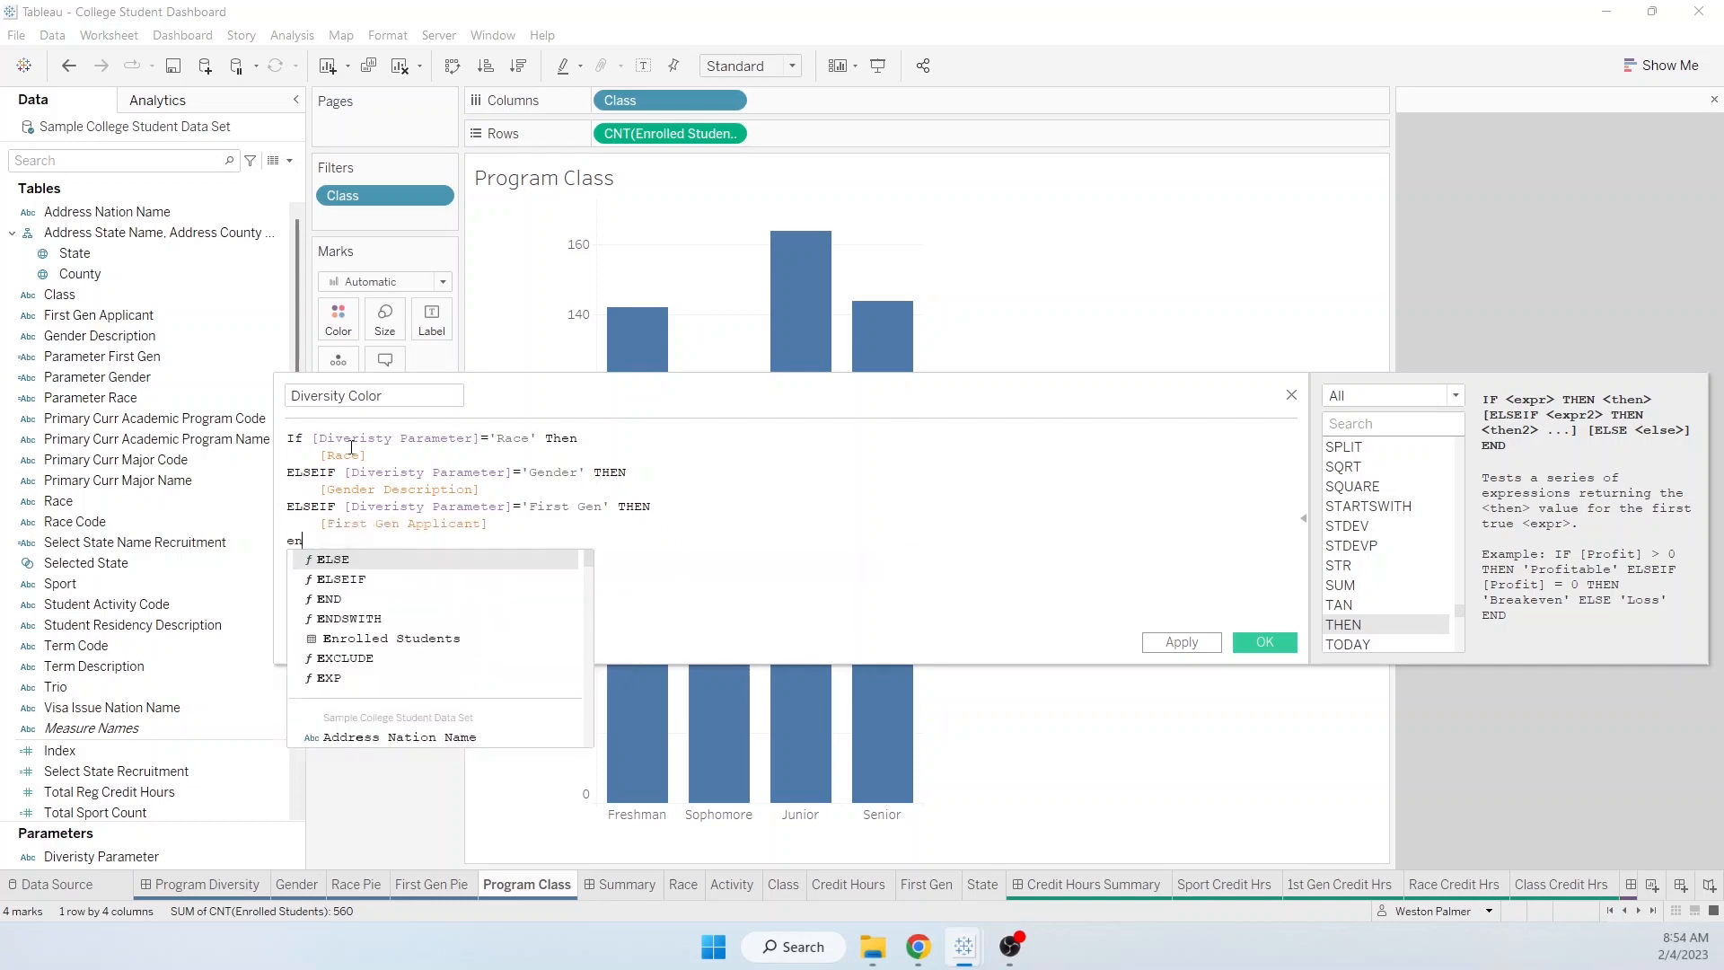
scroll(546, 596, up, 4)
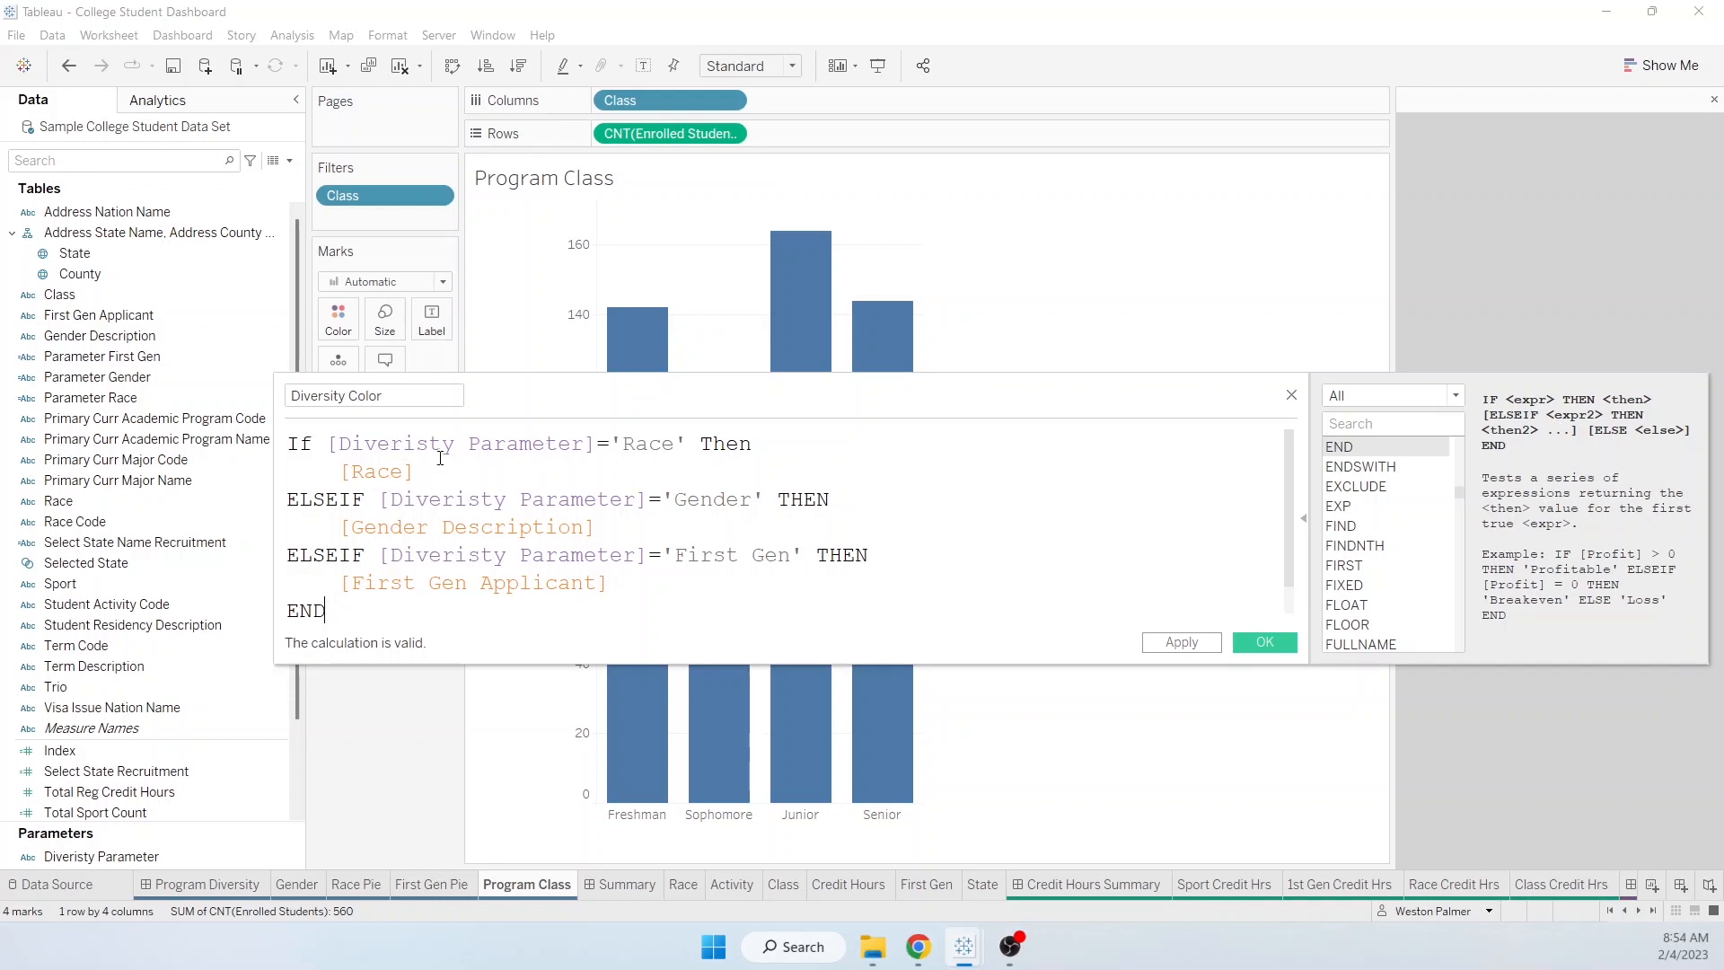
click(387, 402)
click(1264, 642)
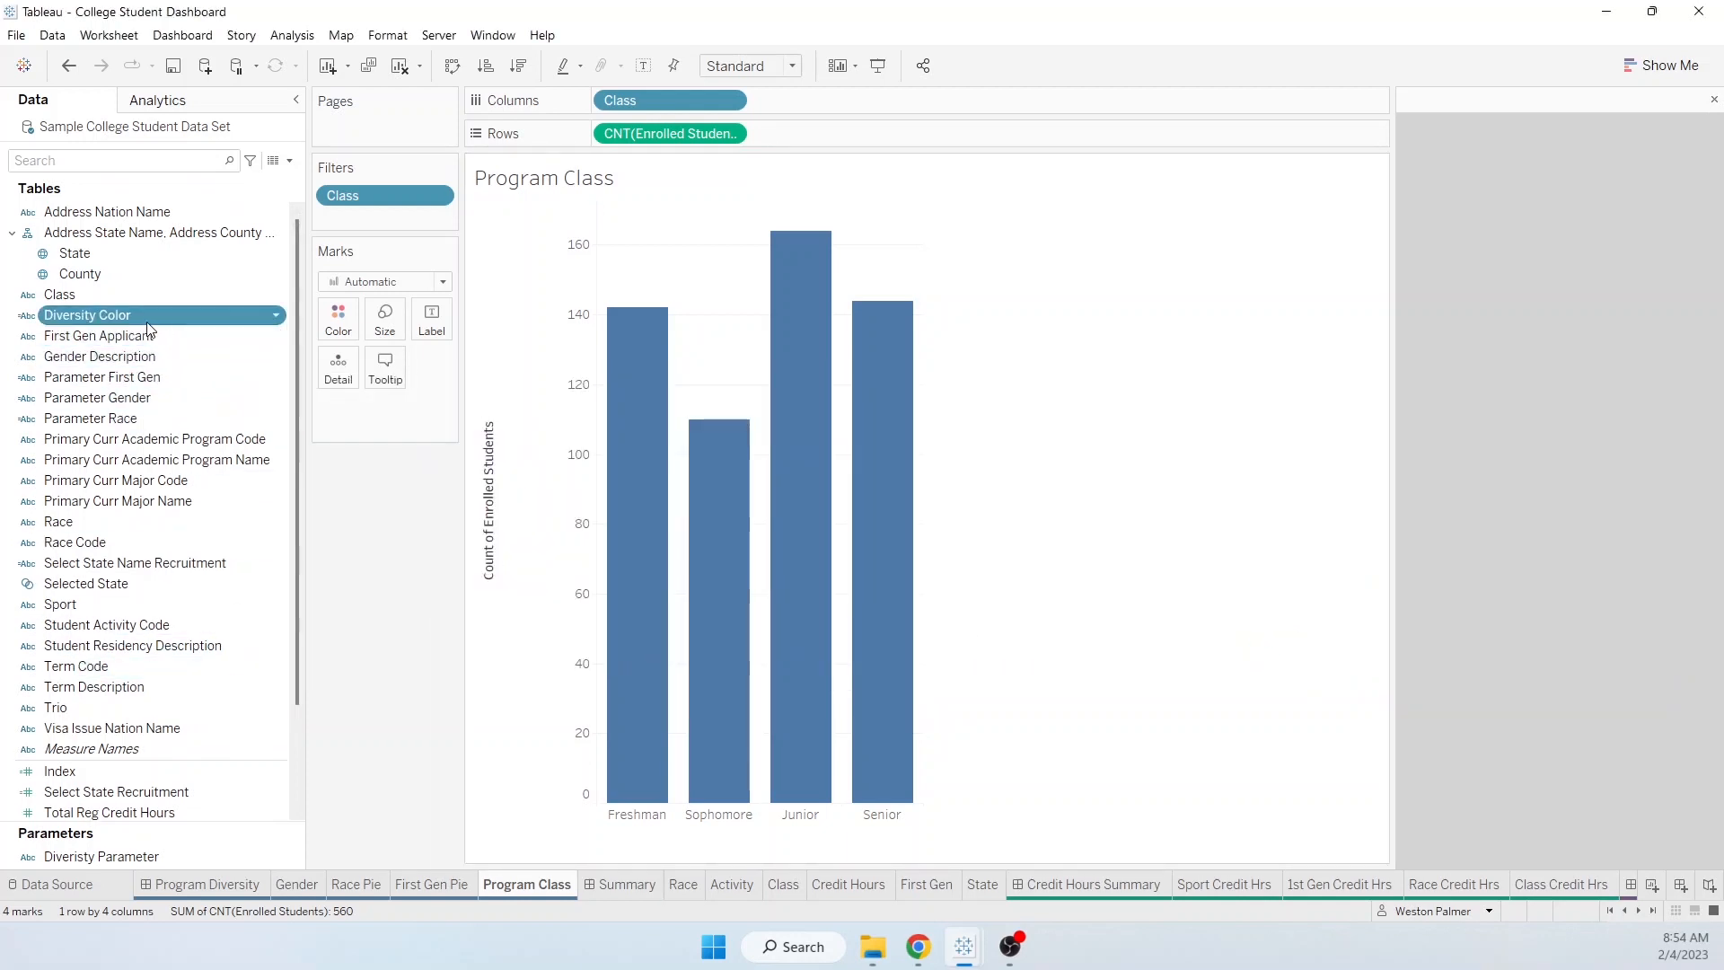
Step: Color the Program Class bars by the Diversity Color field and check the bar chart on the Program Diversity dashboard
drag(162, 325, 352, 329)
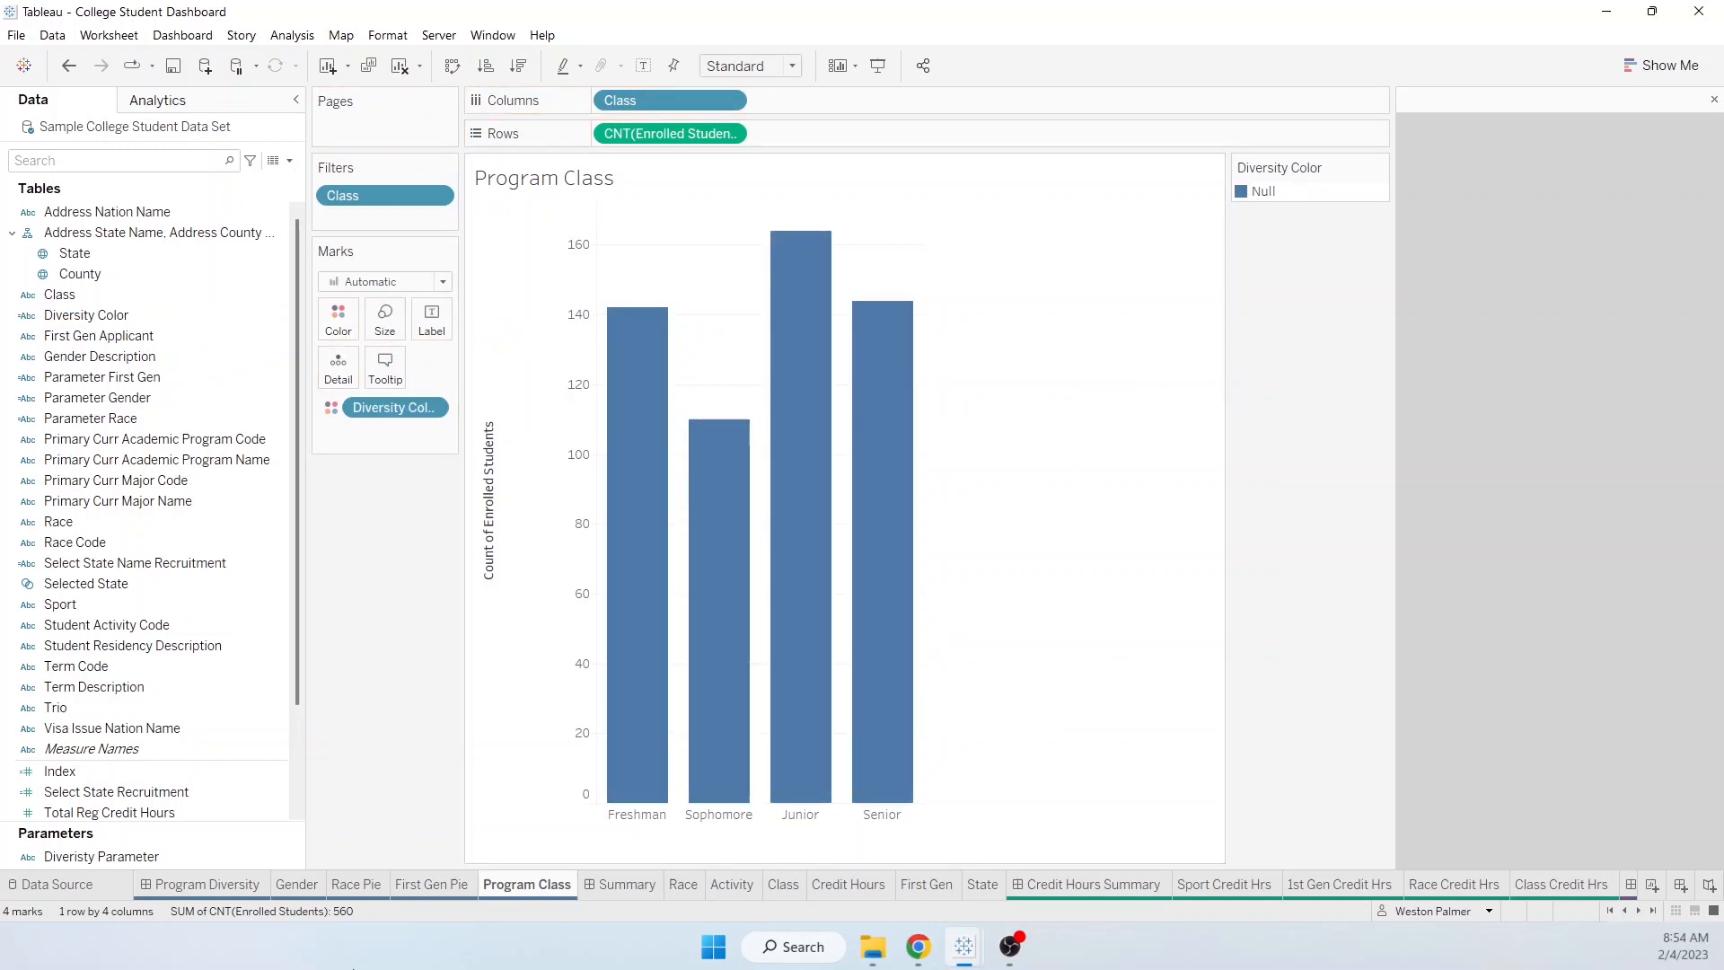
click(220, 887)
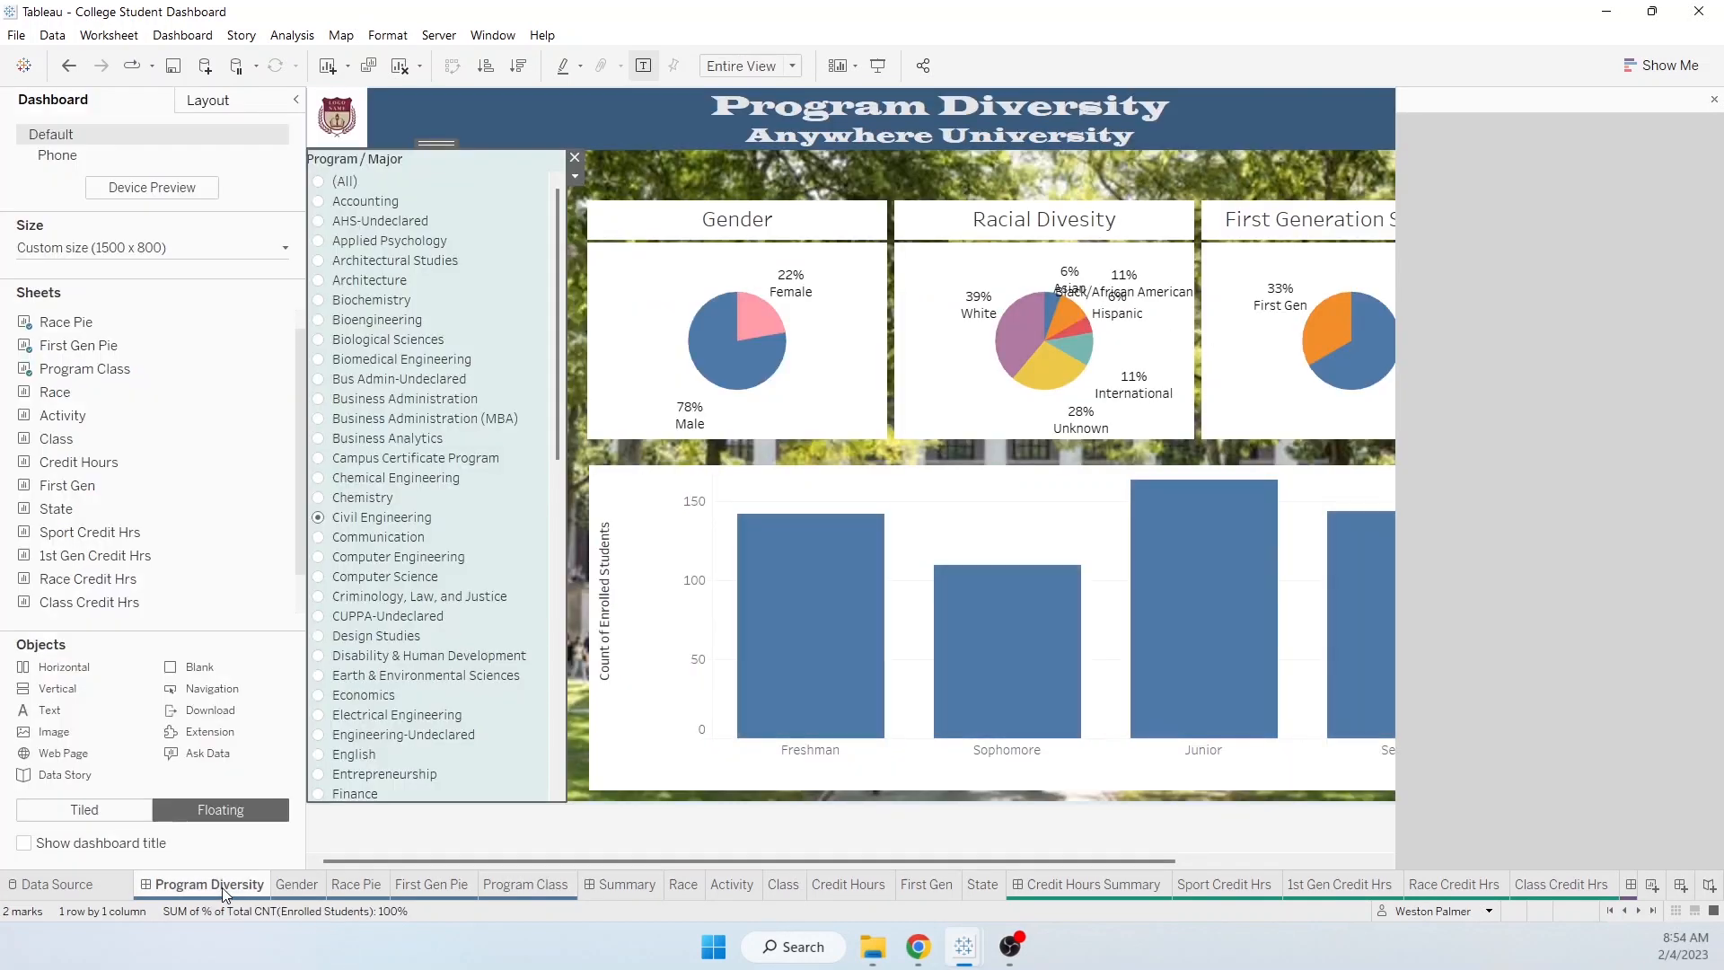
click(525, 884)
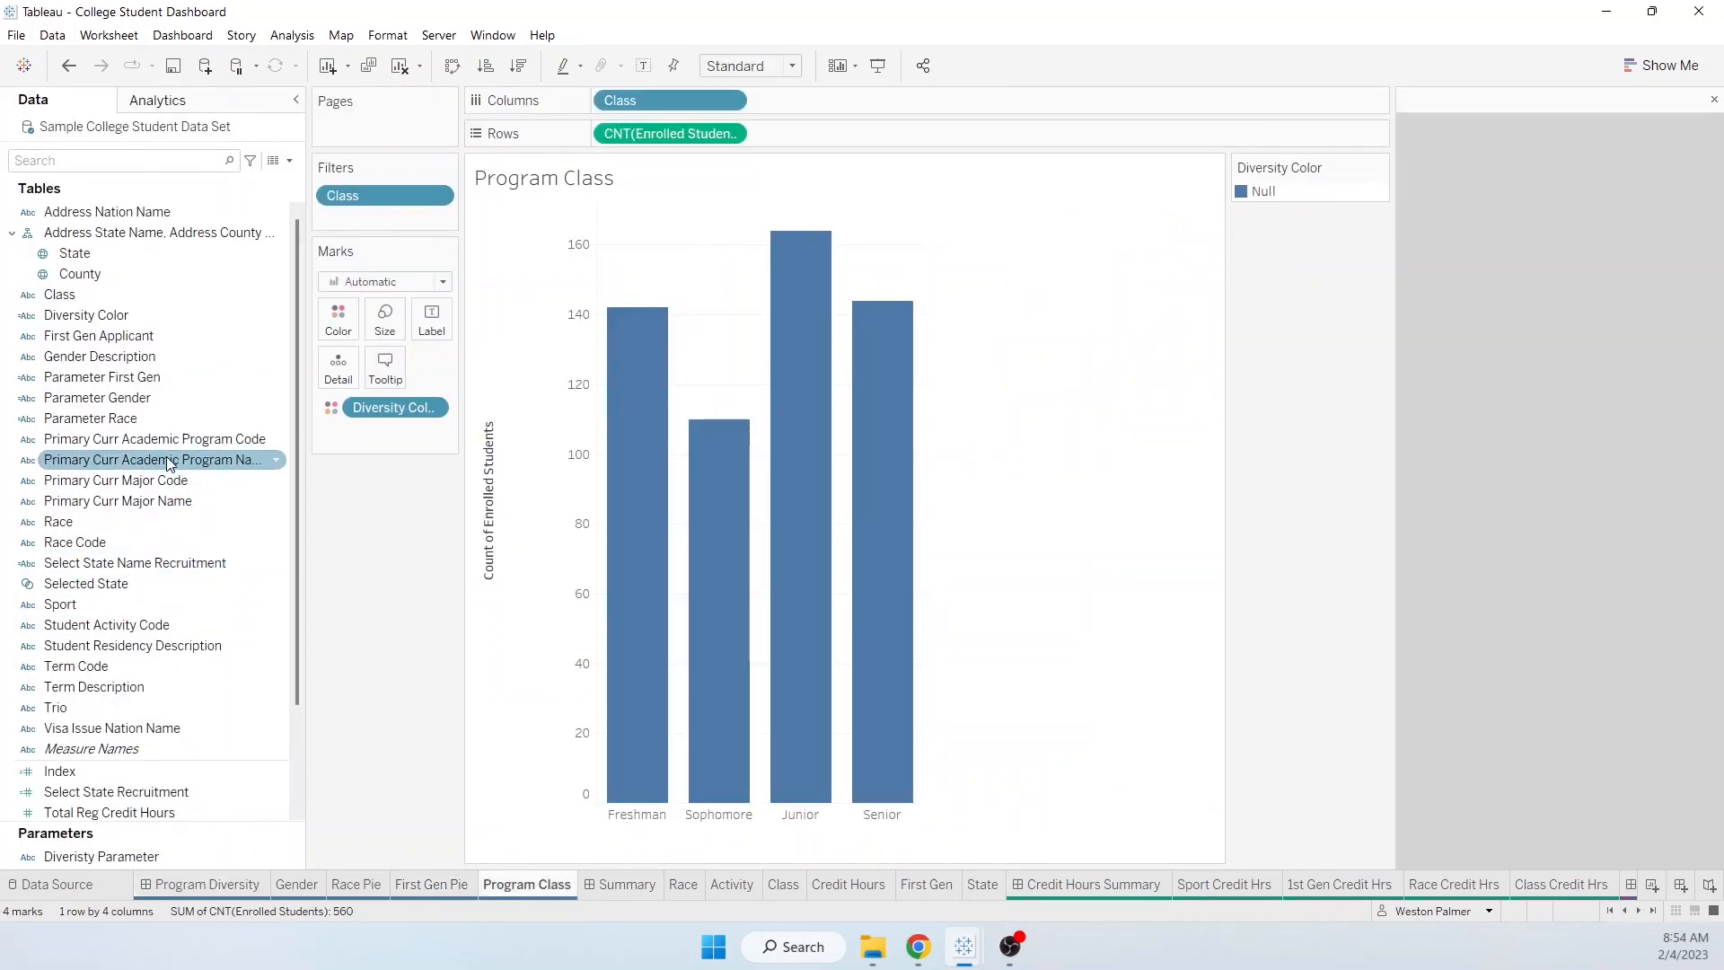
Step: Check the formula of the Parameter First Gen calculated field, leaving it as it is
right_click(282, 376)
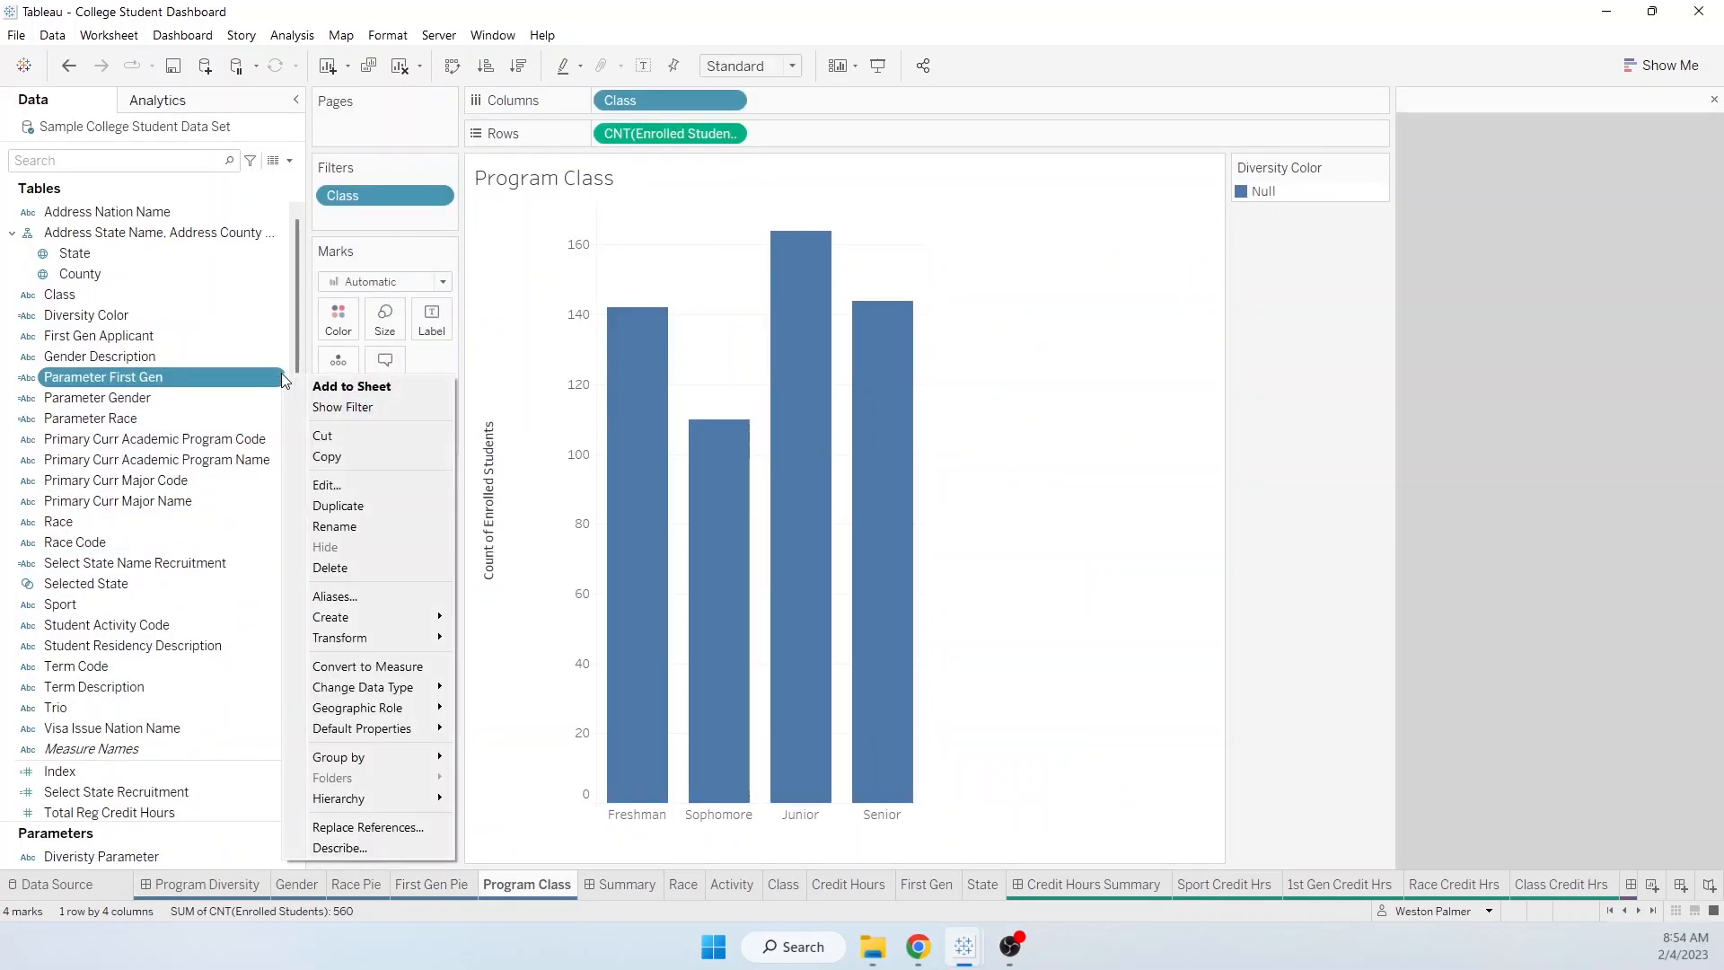
click(329, 492)
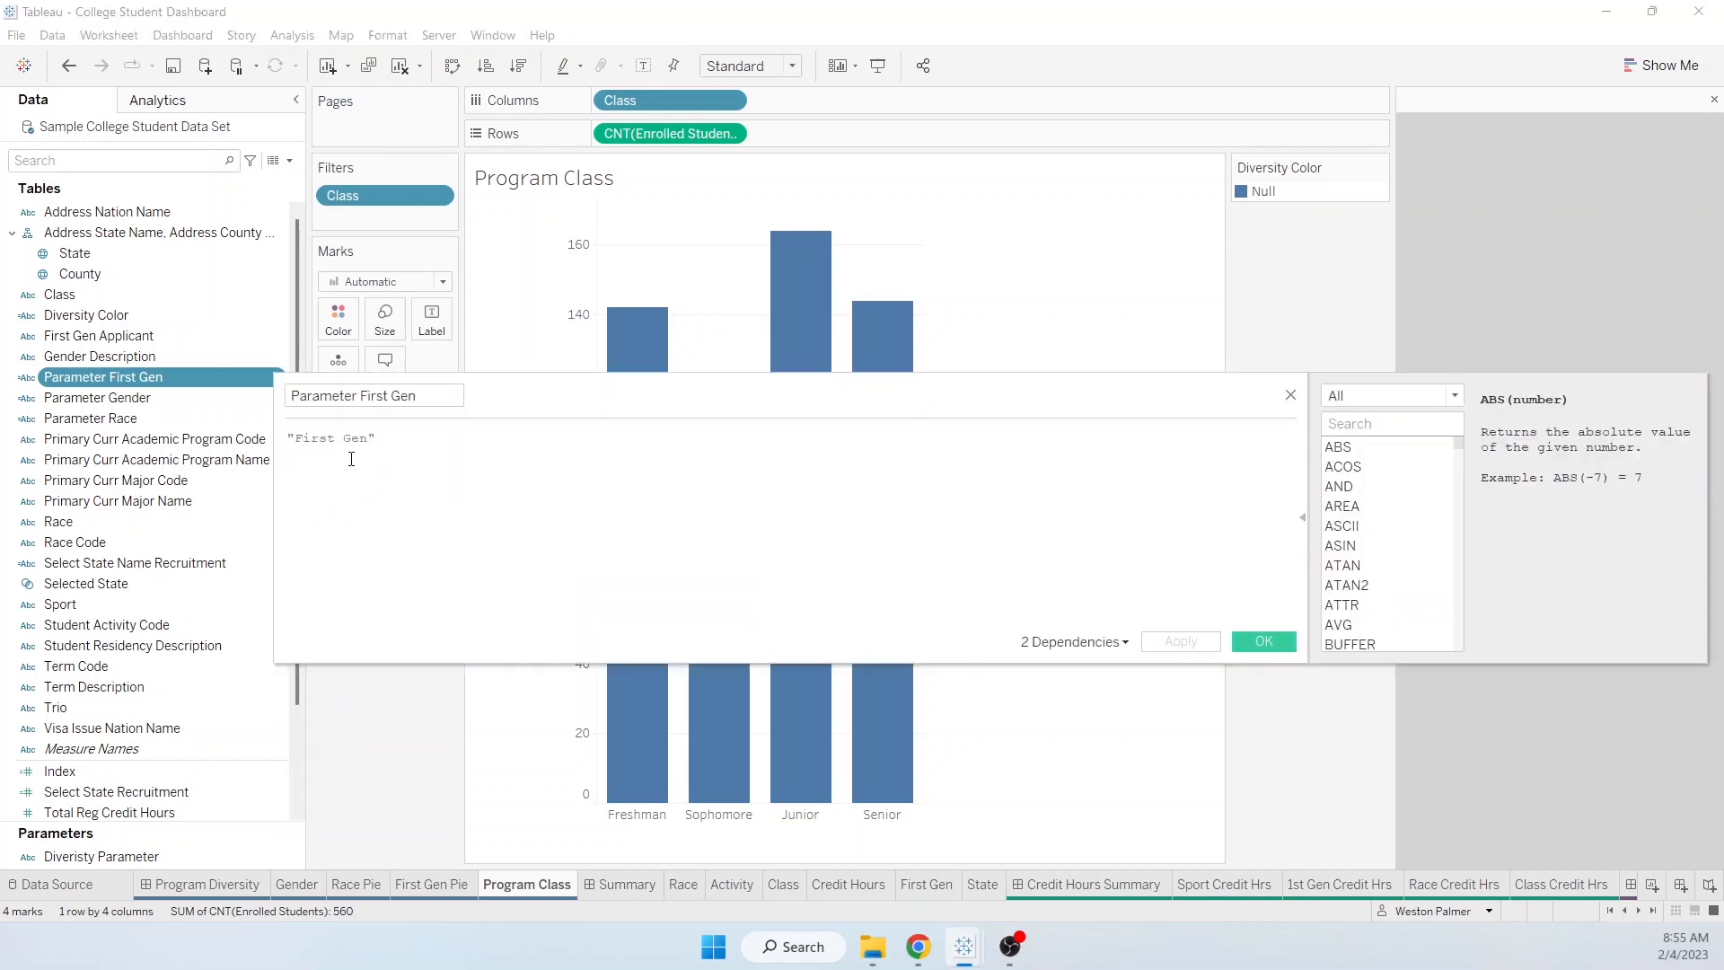
click(1290, 396)
Step: Show the Diveristy Parameter control on the Program Class sheet, and set the parameter to Gender by selecting the dashboard's Male pie slice
right_click(169, 850)
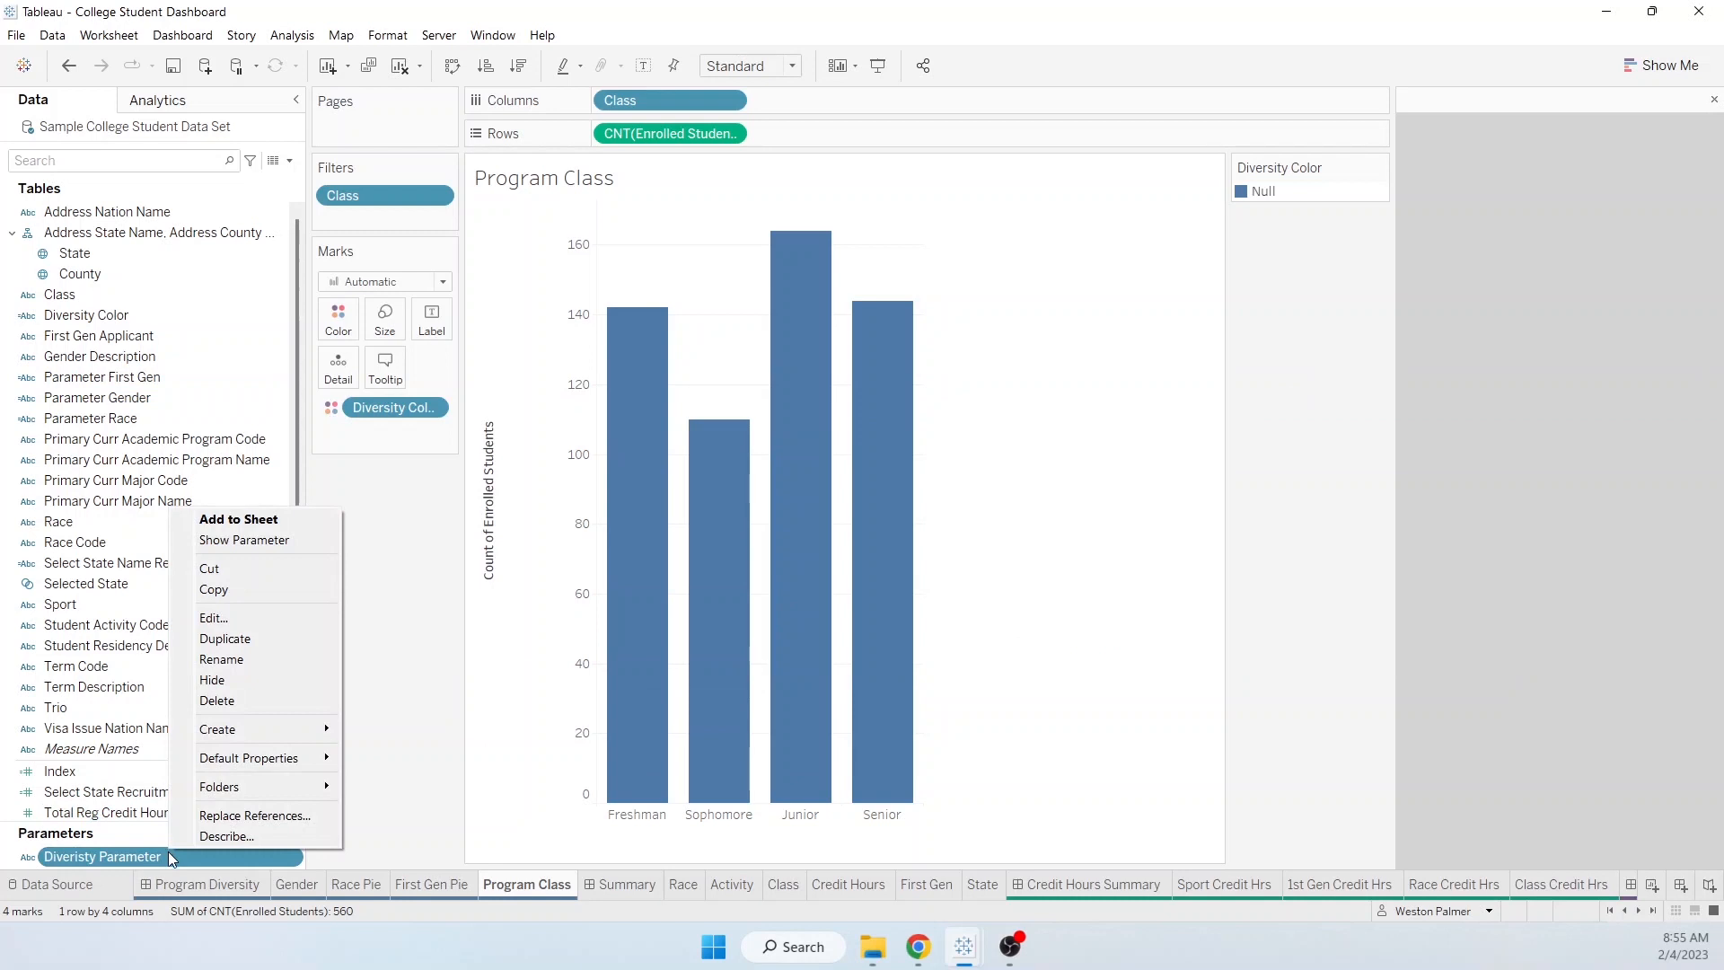
click(260, 541)
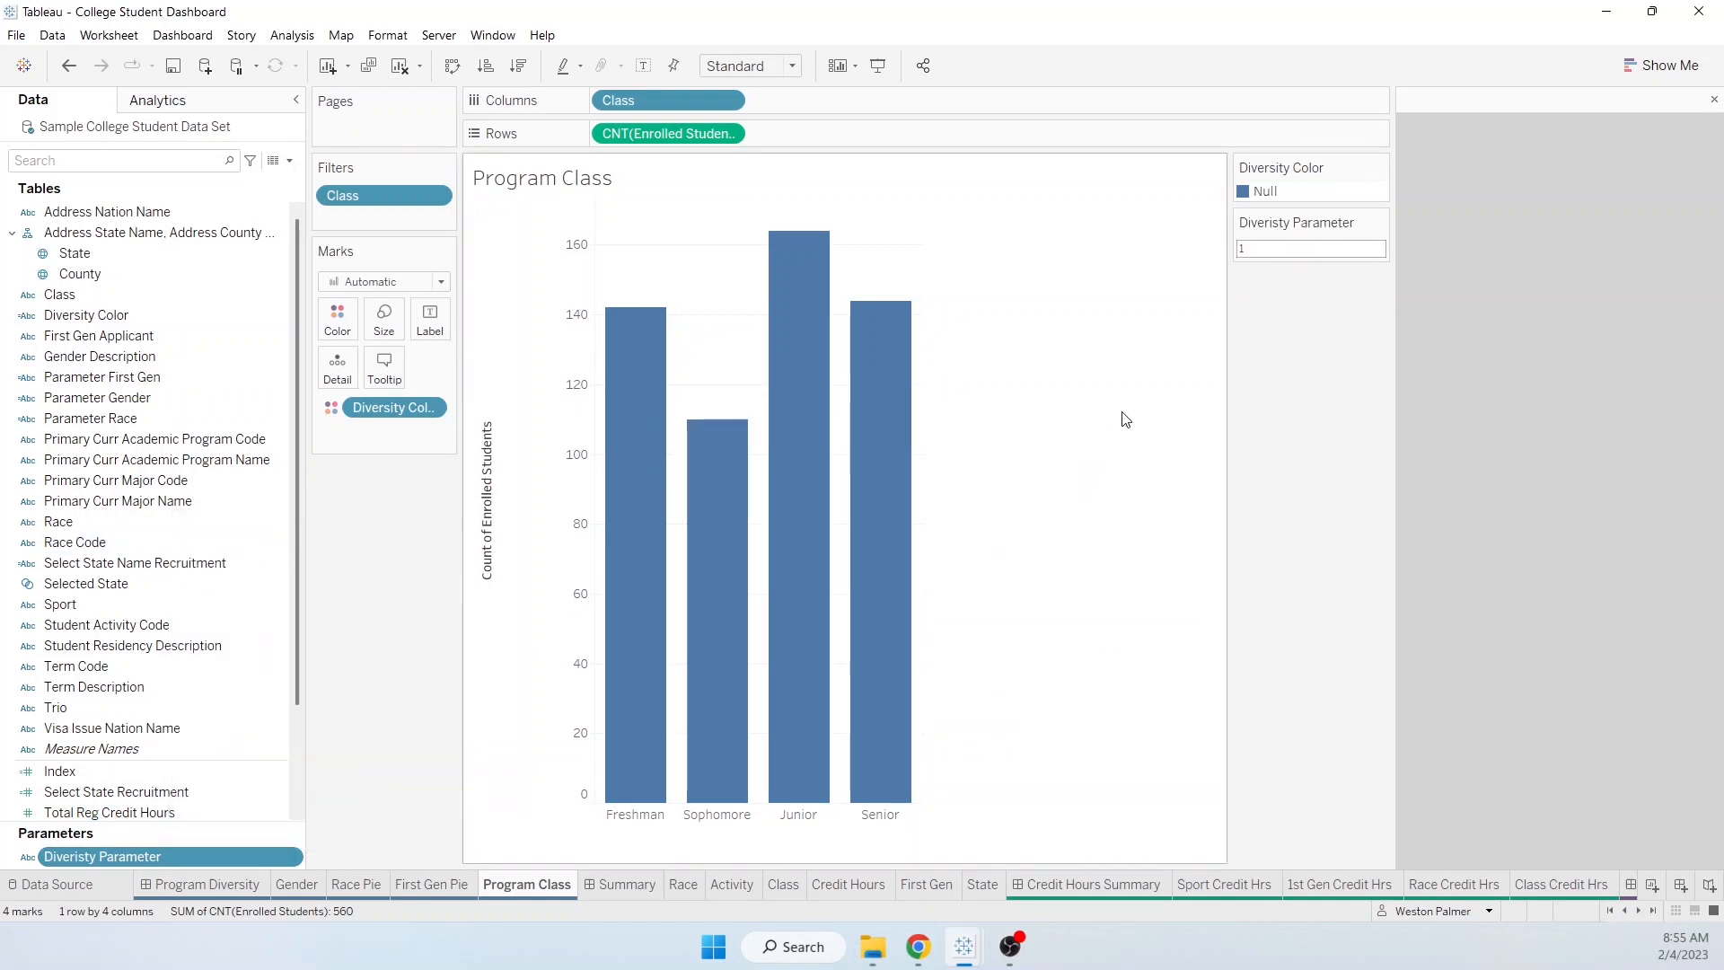
click(248, 885)
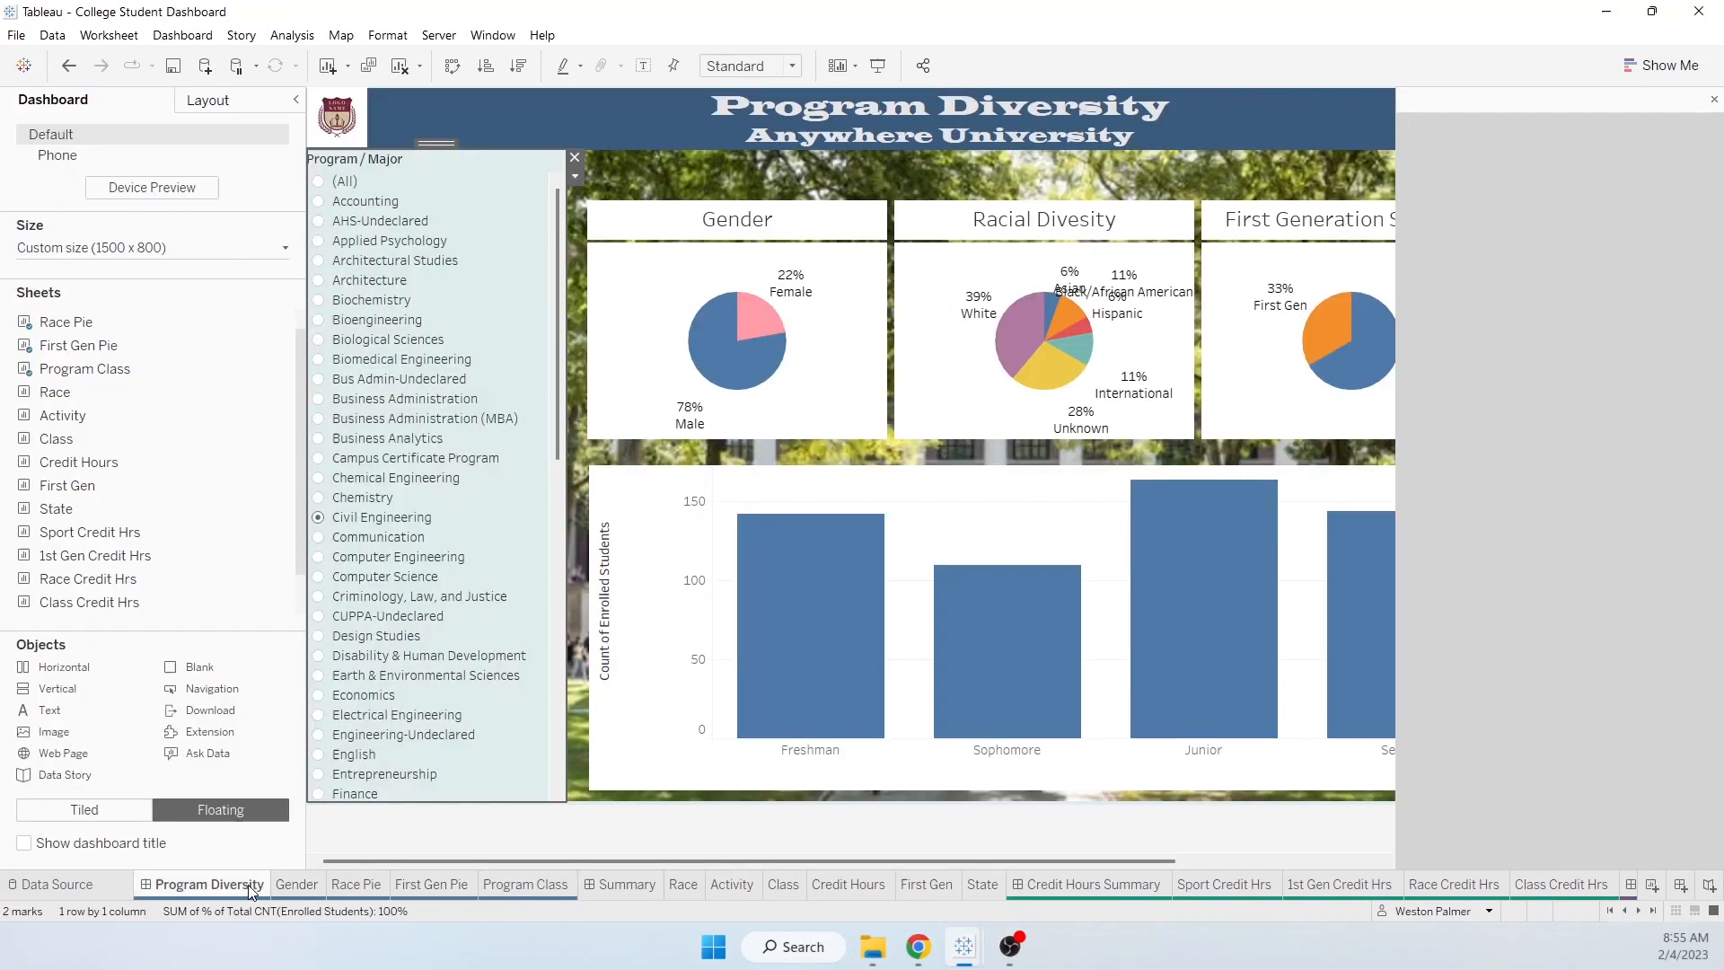
click(733, 386)
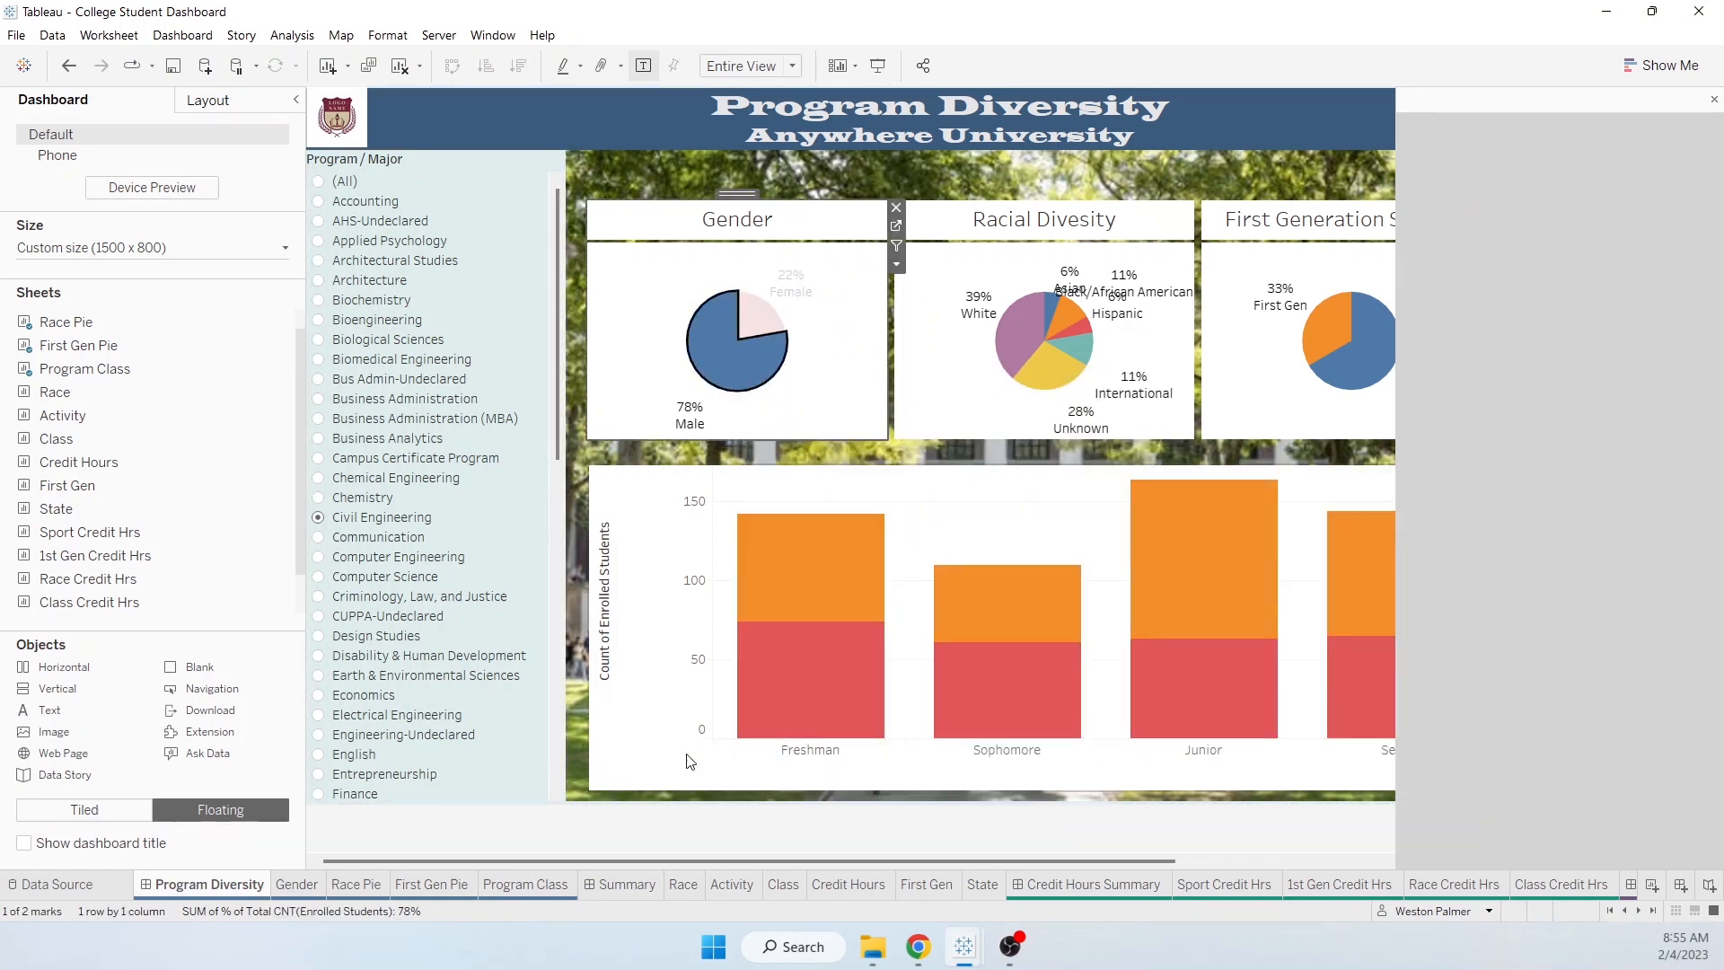
Step: Set the Diversity Color colors on the Program Class sheet to blue for Male and pink for Female
click(547, 887)
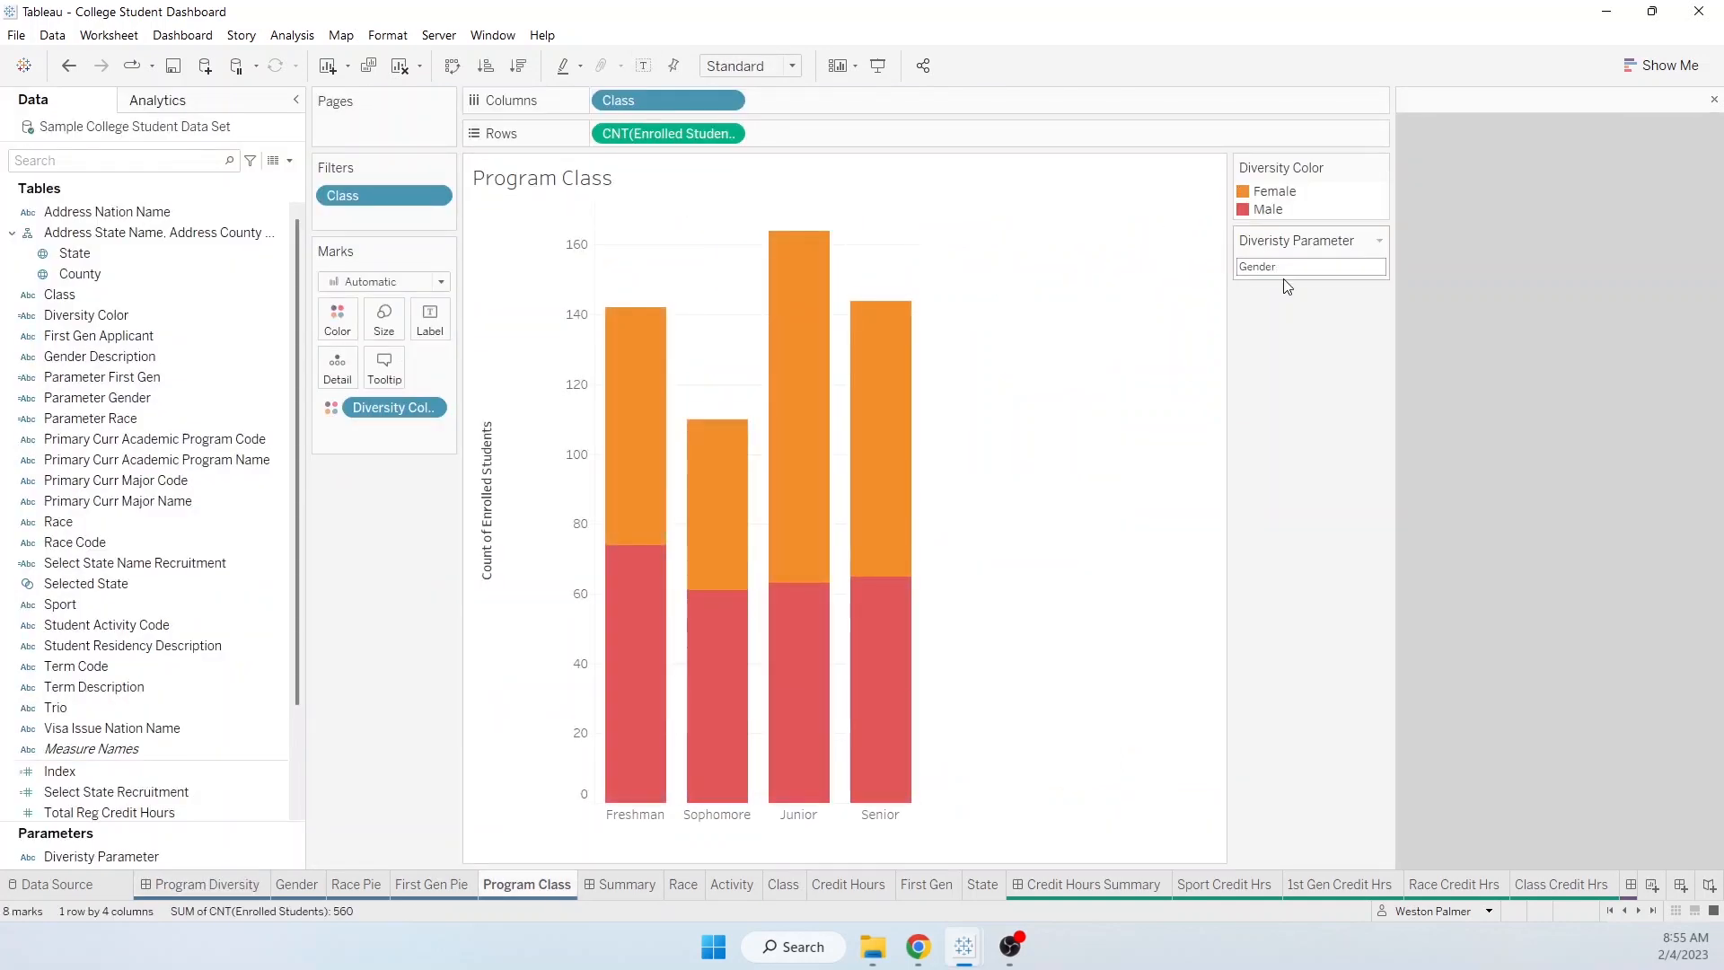
click(344, 332)
click(401, 382)
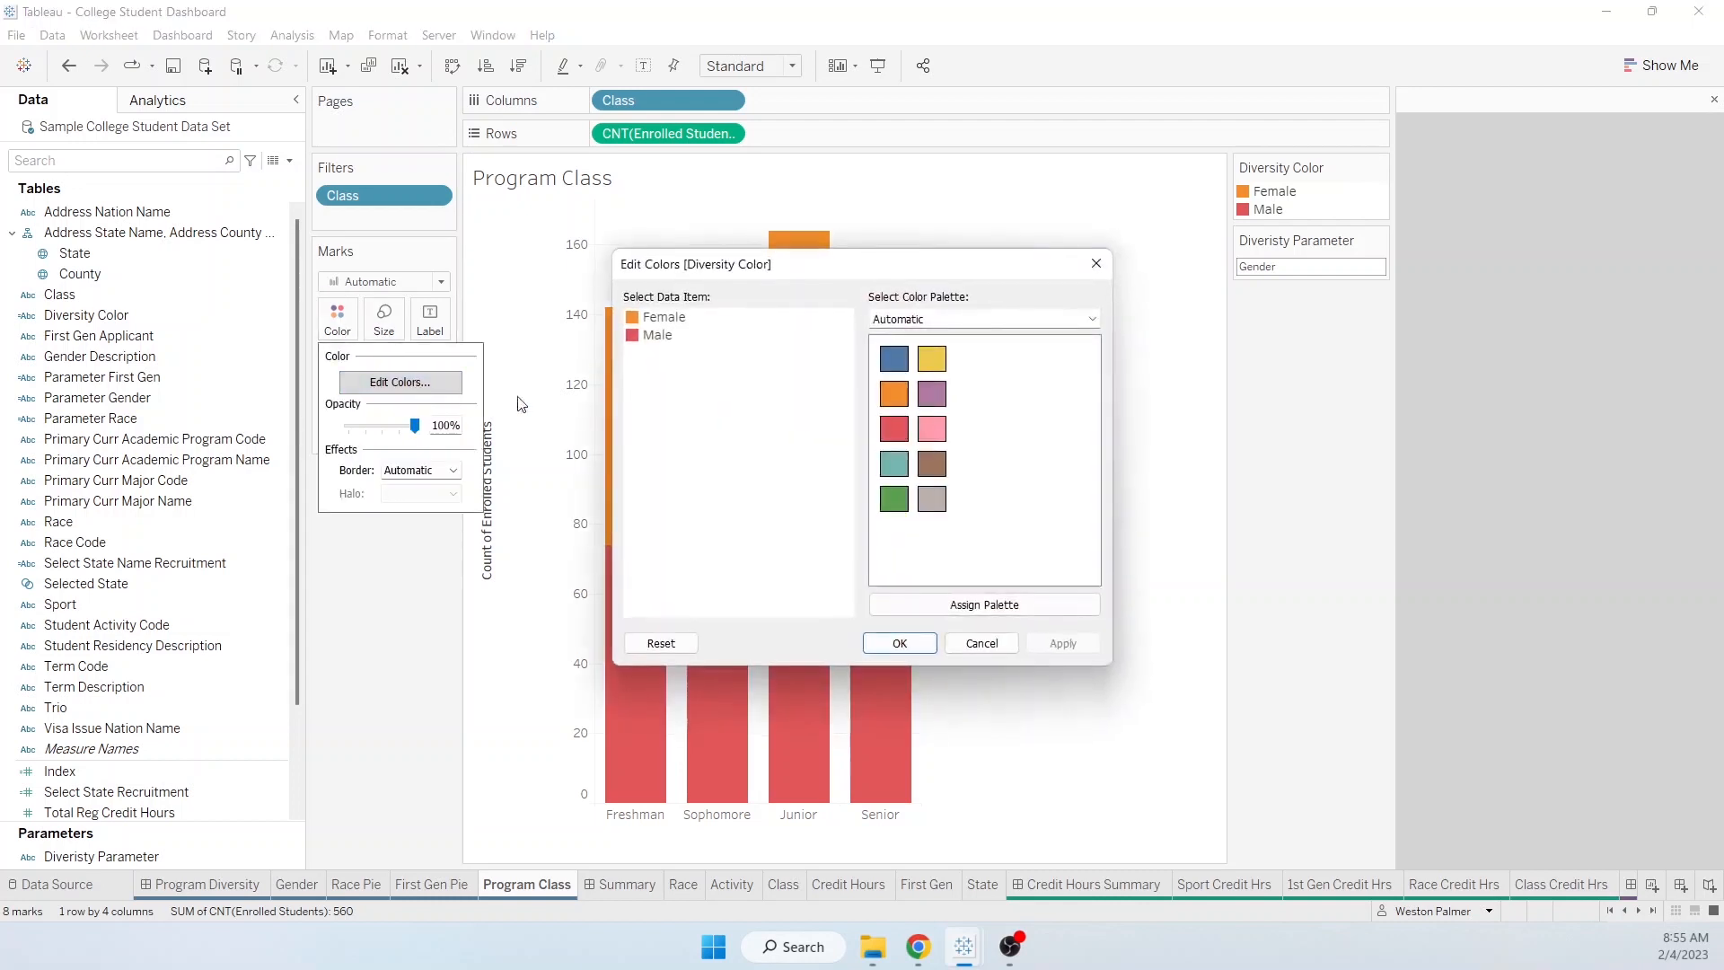
click(658, 336)
click(893, 359)
click(666, 319)
click(931, 429)
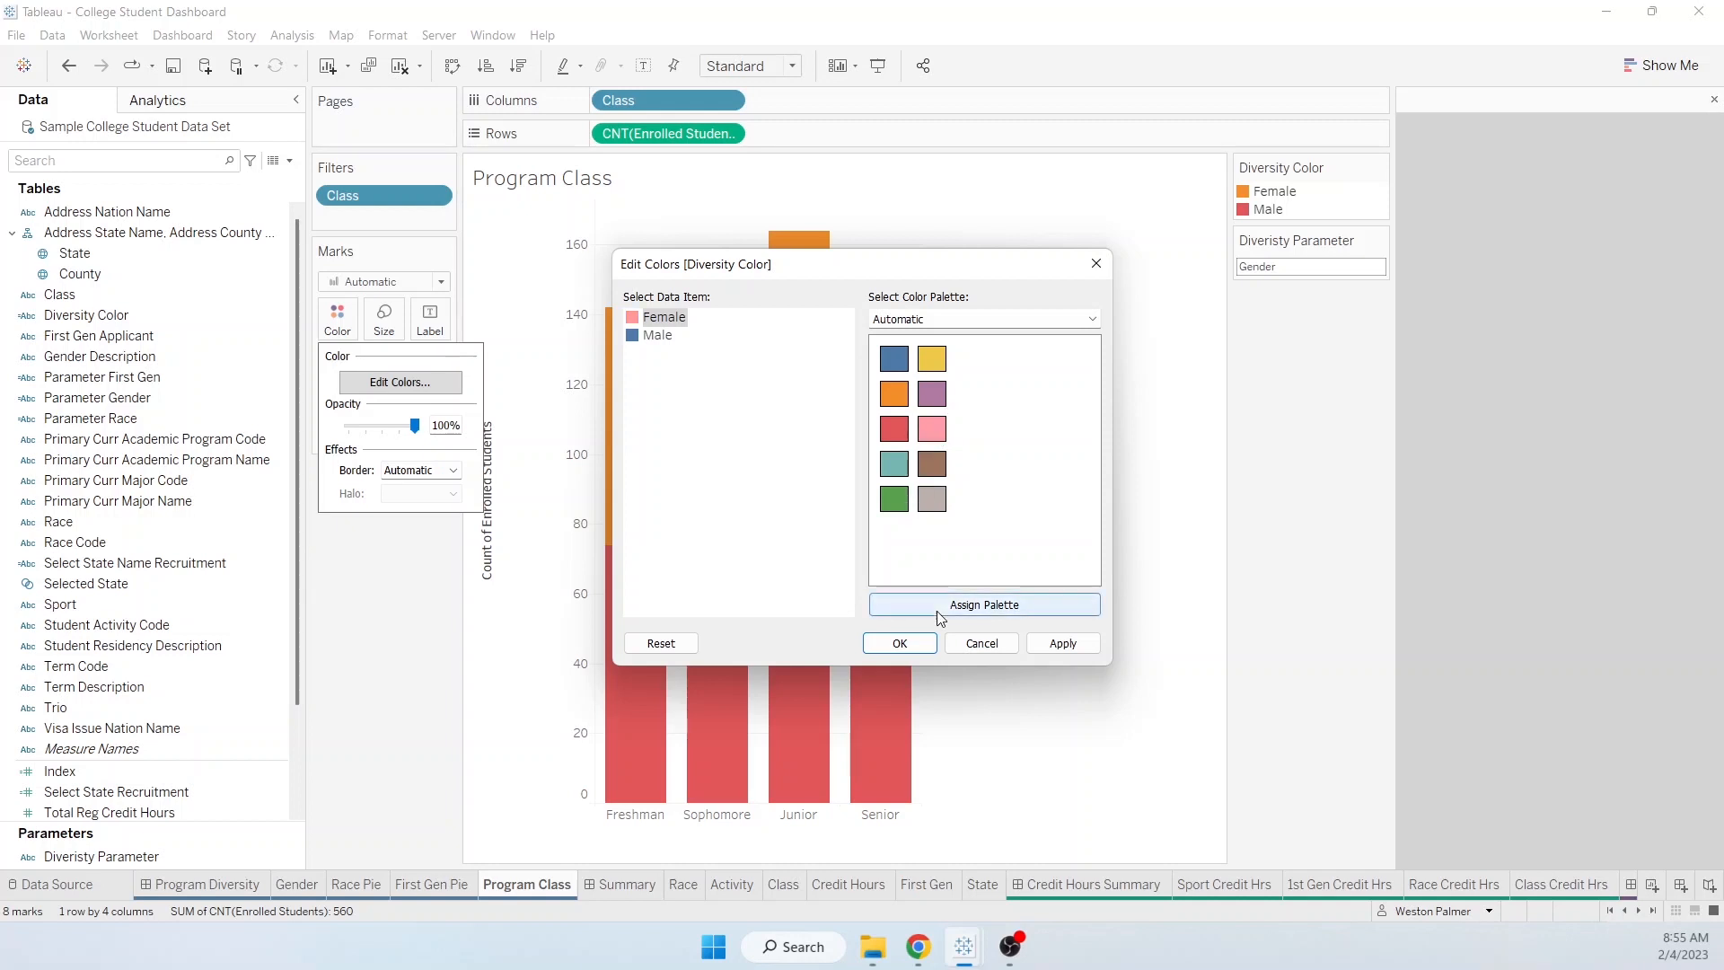
click(900, 644)
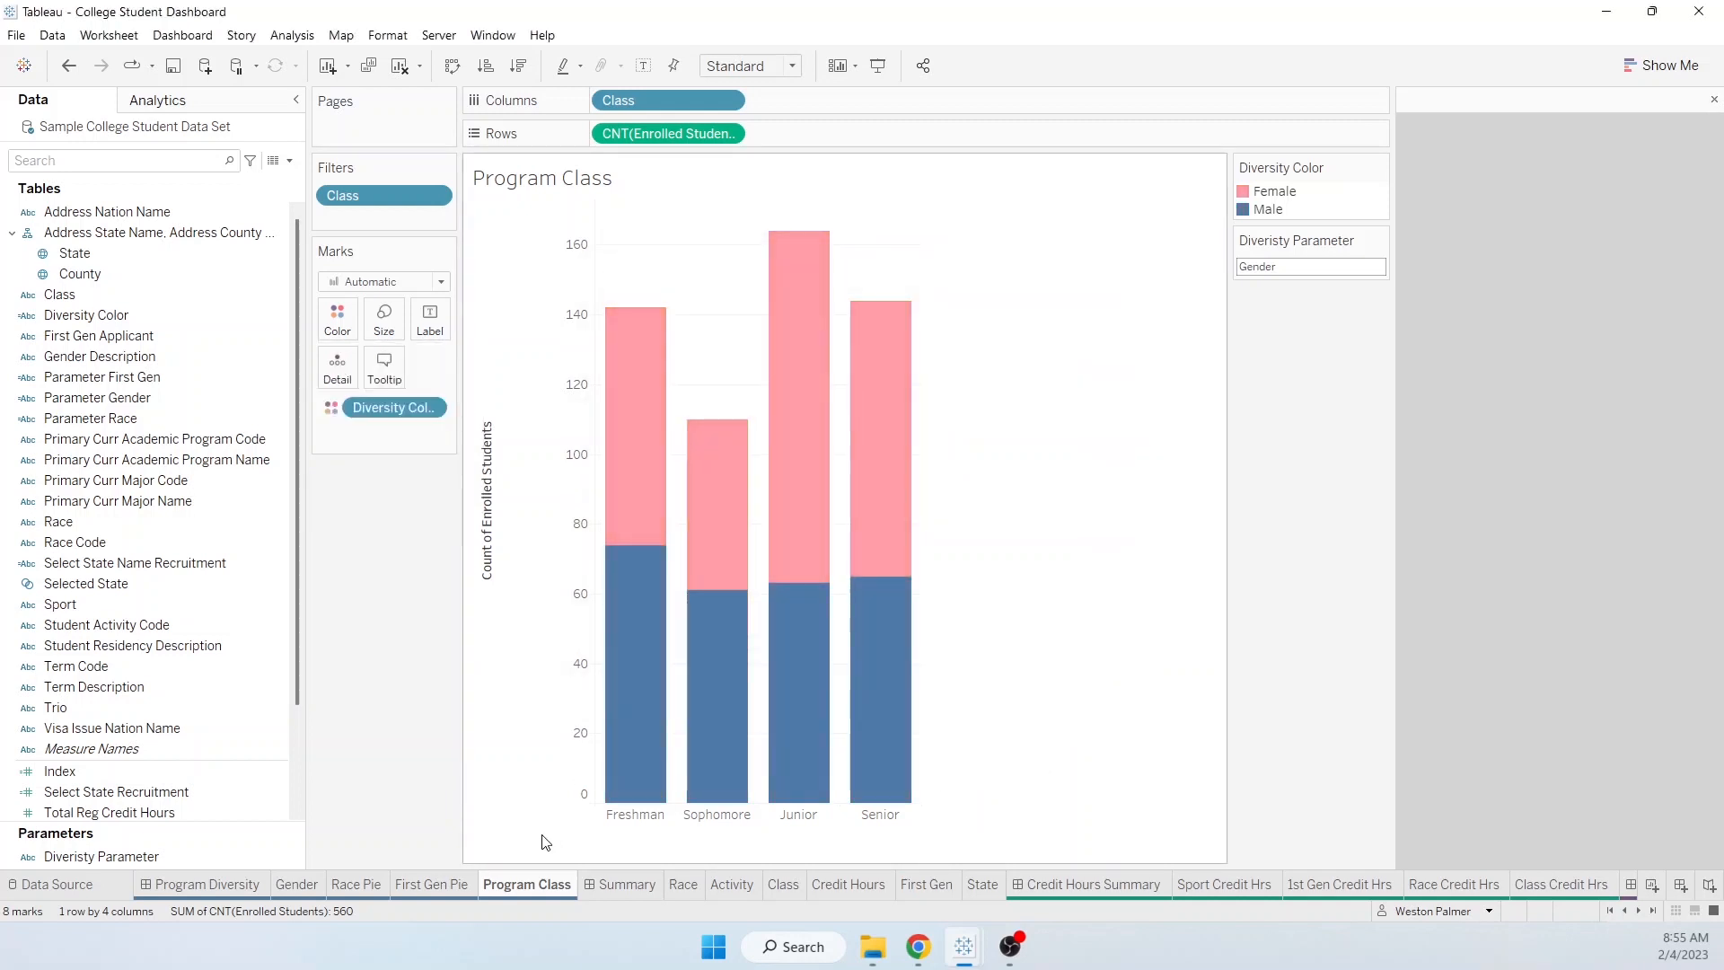
Step: Test the race coloring of the dashboard's bar chart by selecting and clearing the White slice of the racial pie
click(200, 885)
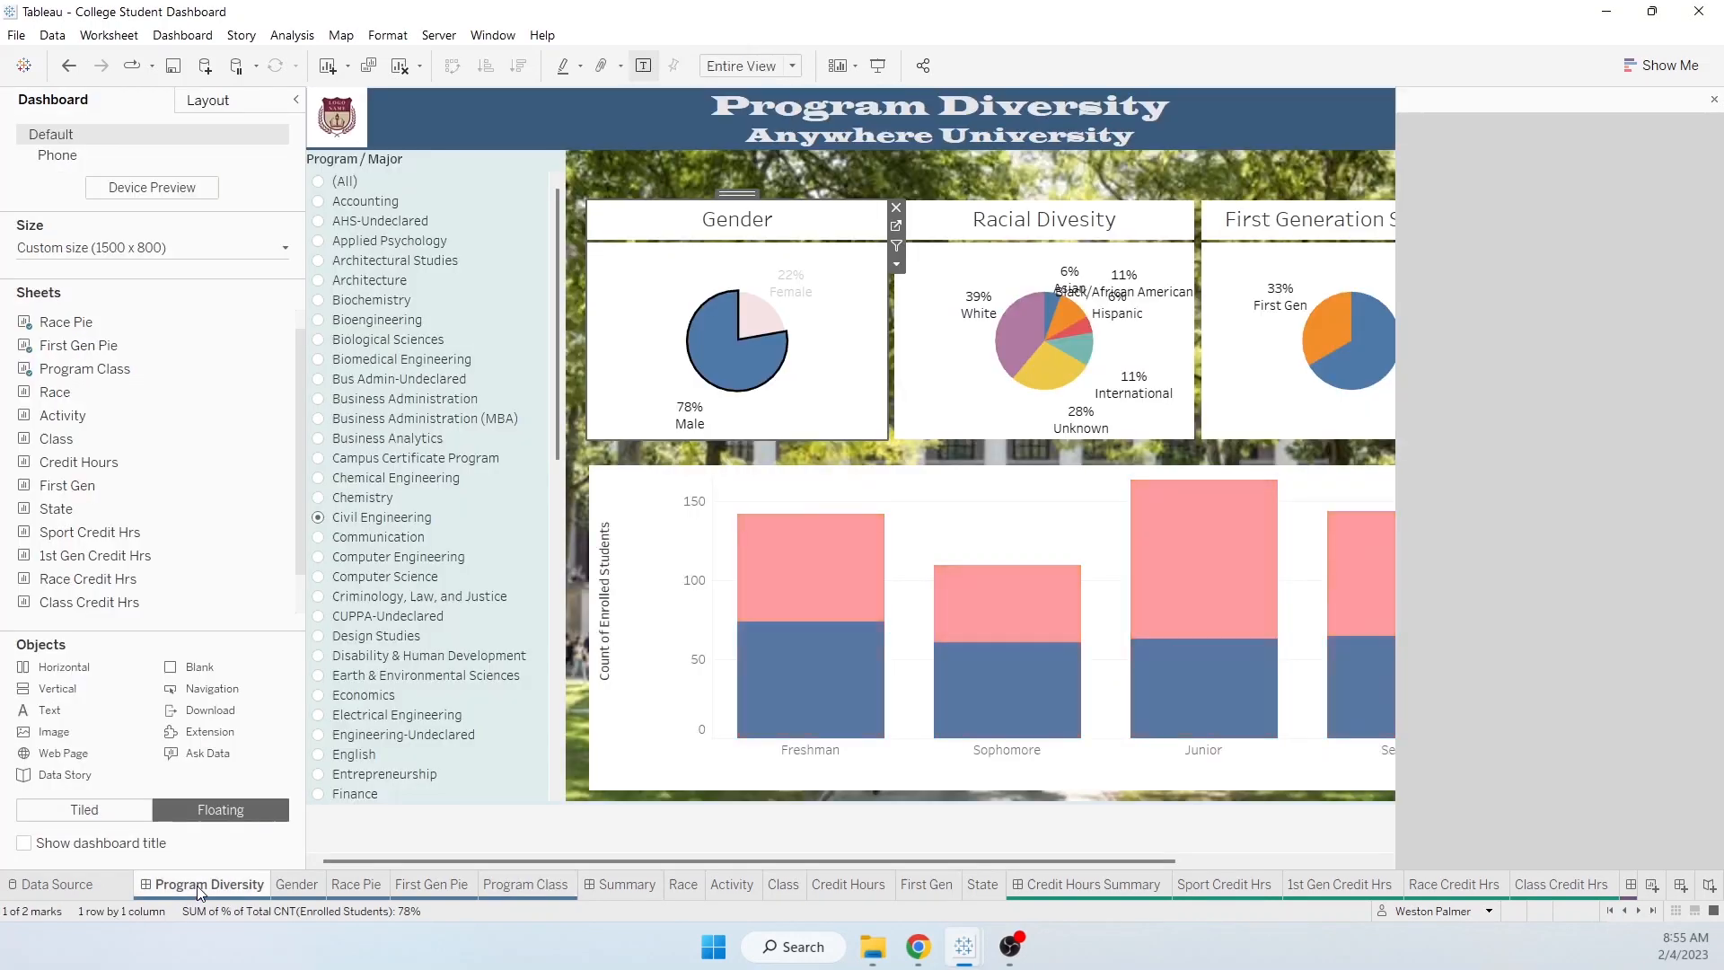
click(1002, 365)
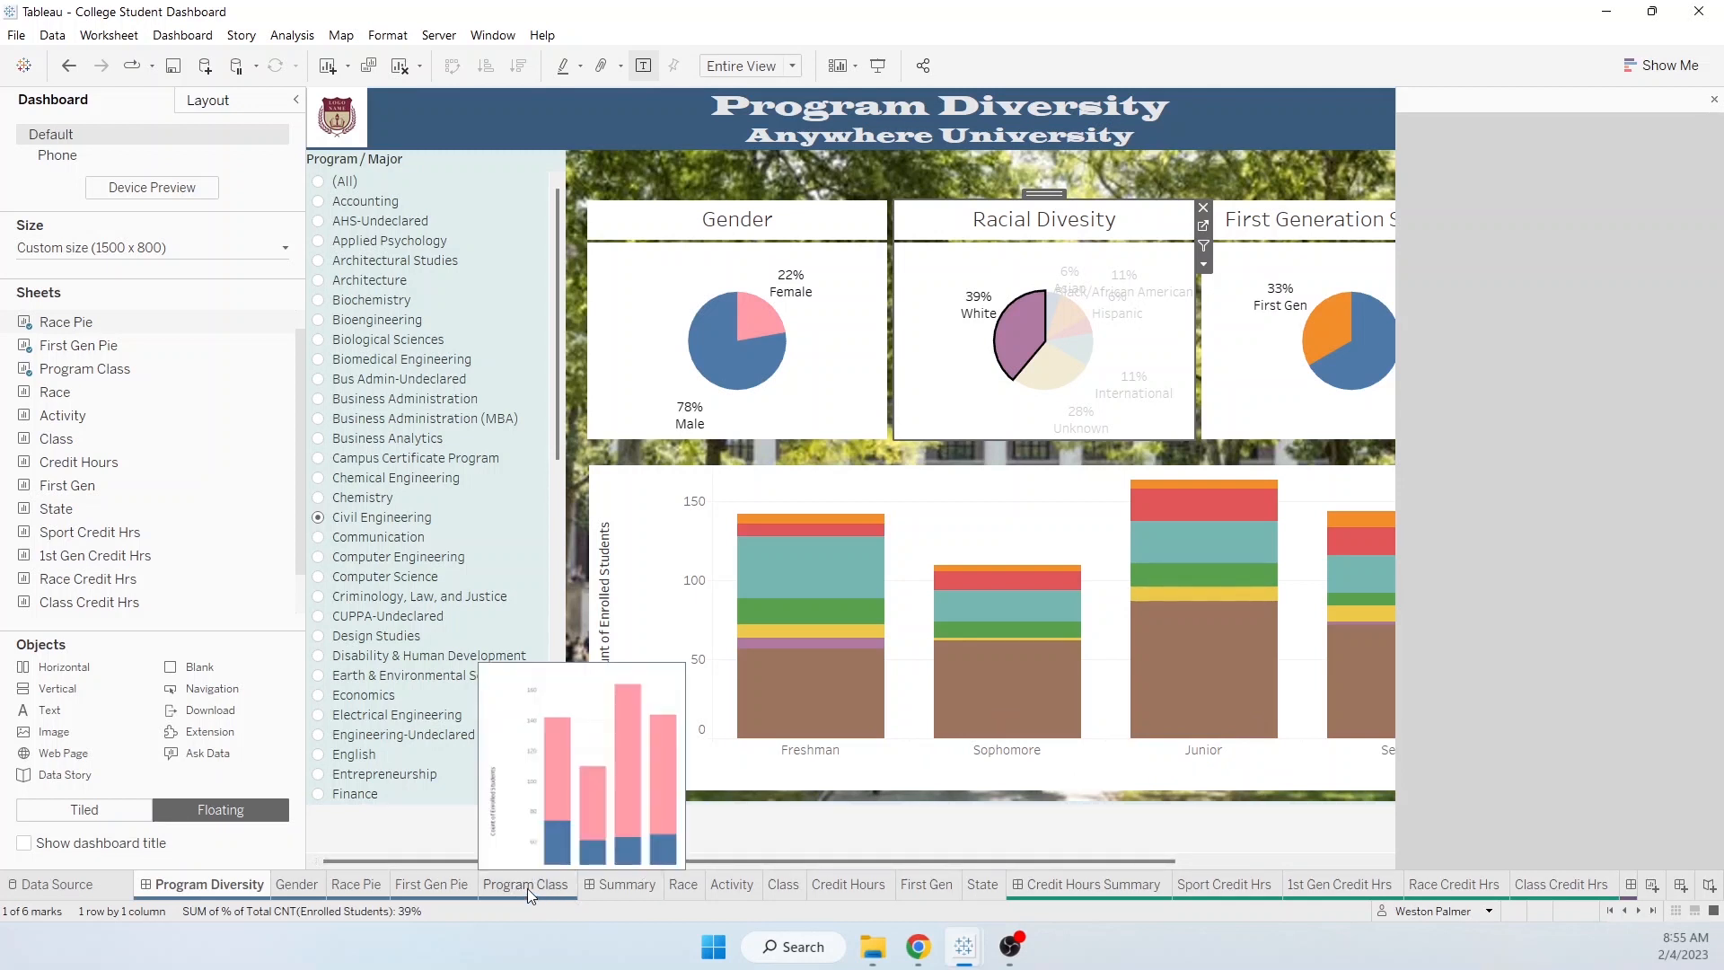
click(950, 388)
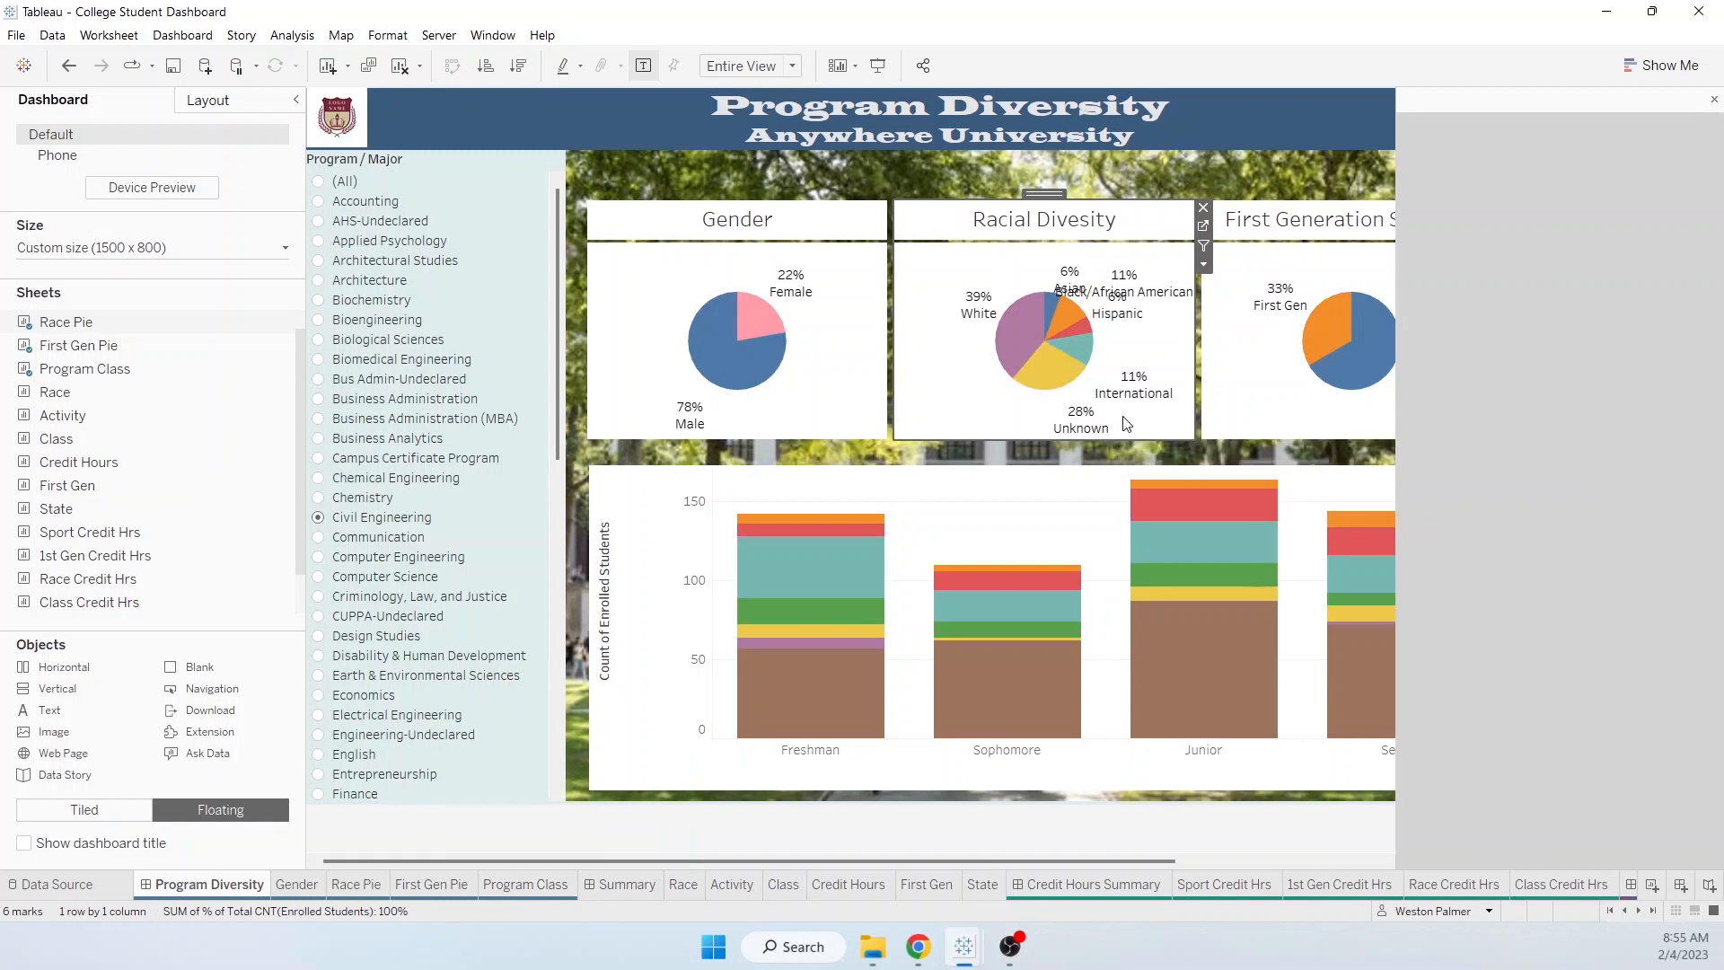
Step: Test the first-generation coloring with the First Gen pie slice, inspect the bar segments by class, and clear the selection
mouse_move(1041, 375)
mouse_move(1324, 362)
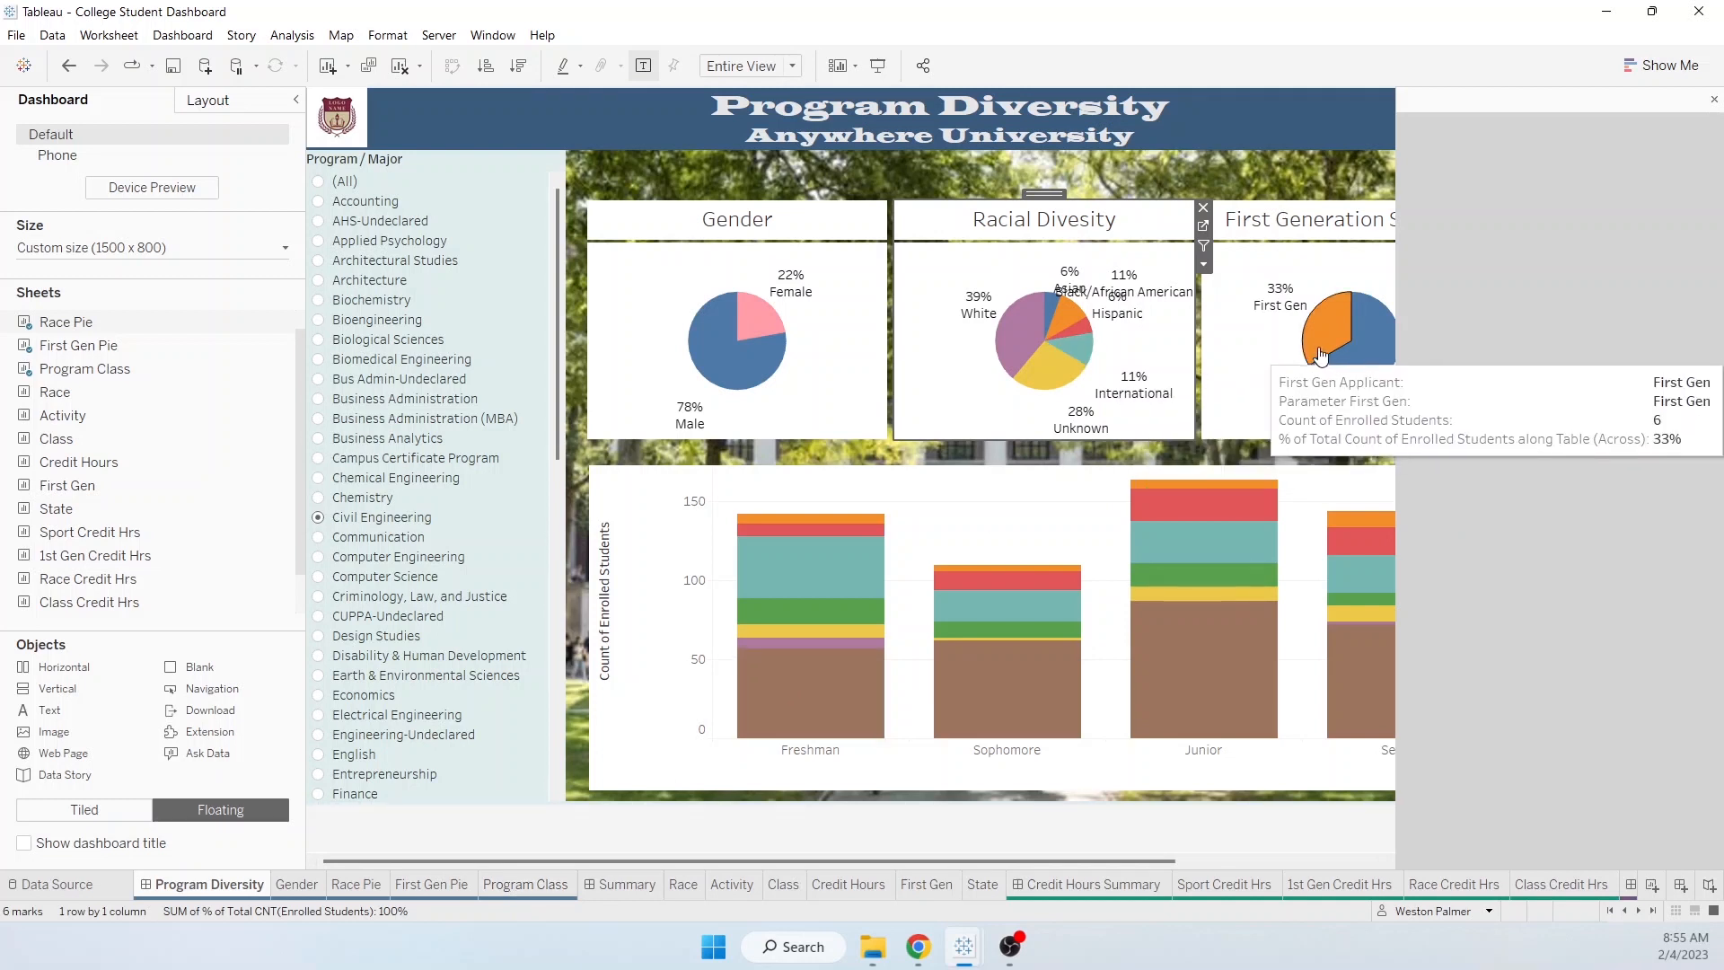
click(1323, 362)
mouse_move(812, 719)
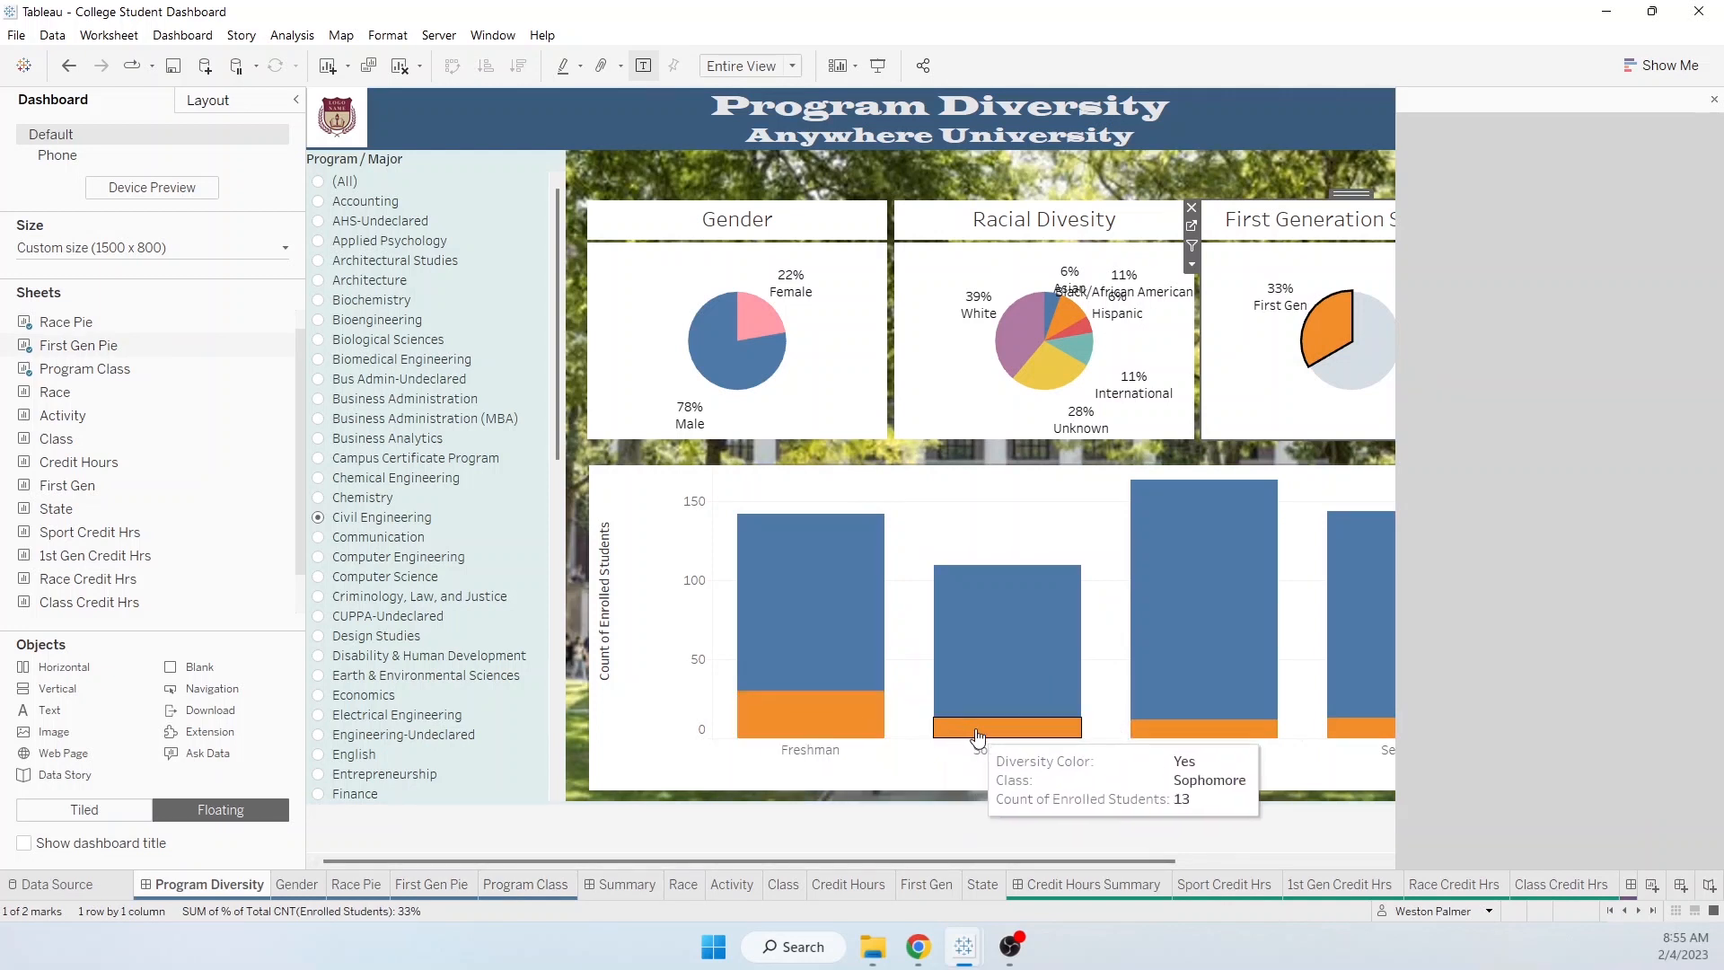
mouse_move(1003, 688)
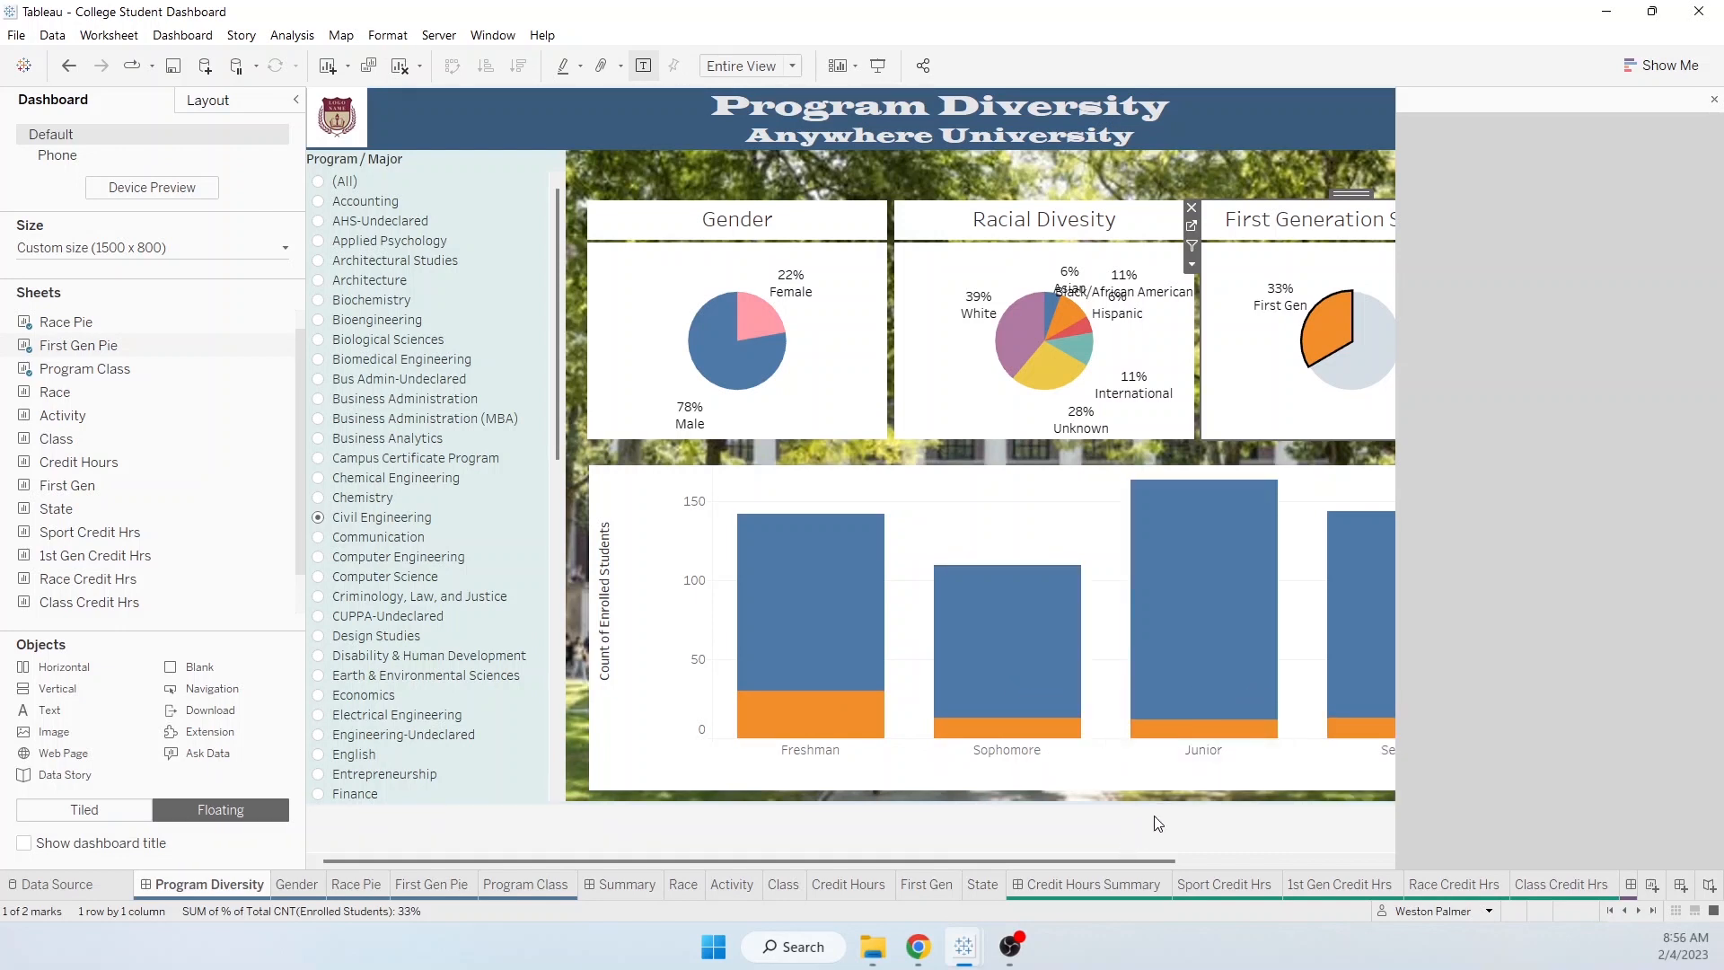
mouse_move(1239, 716)
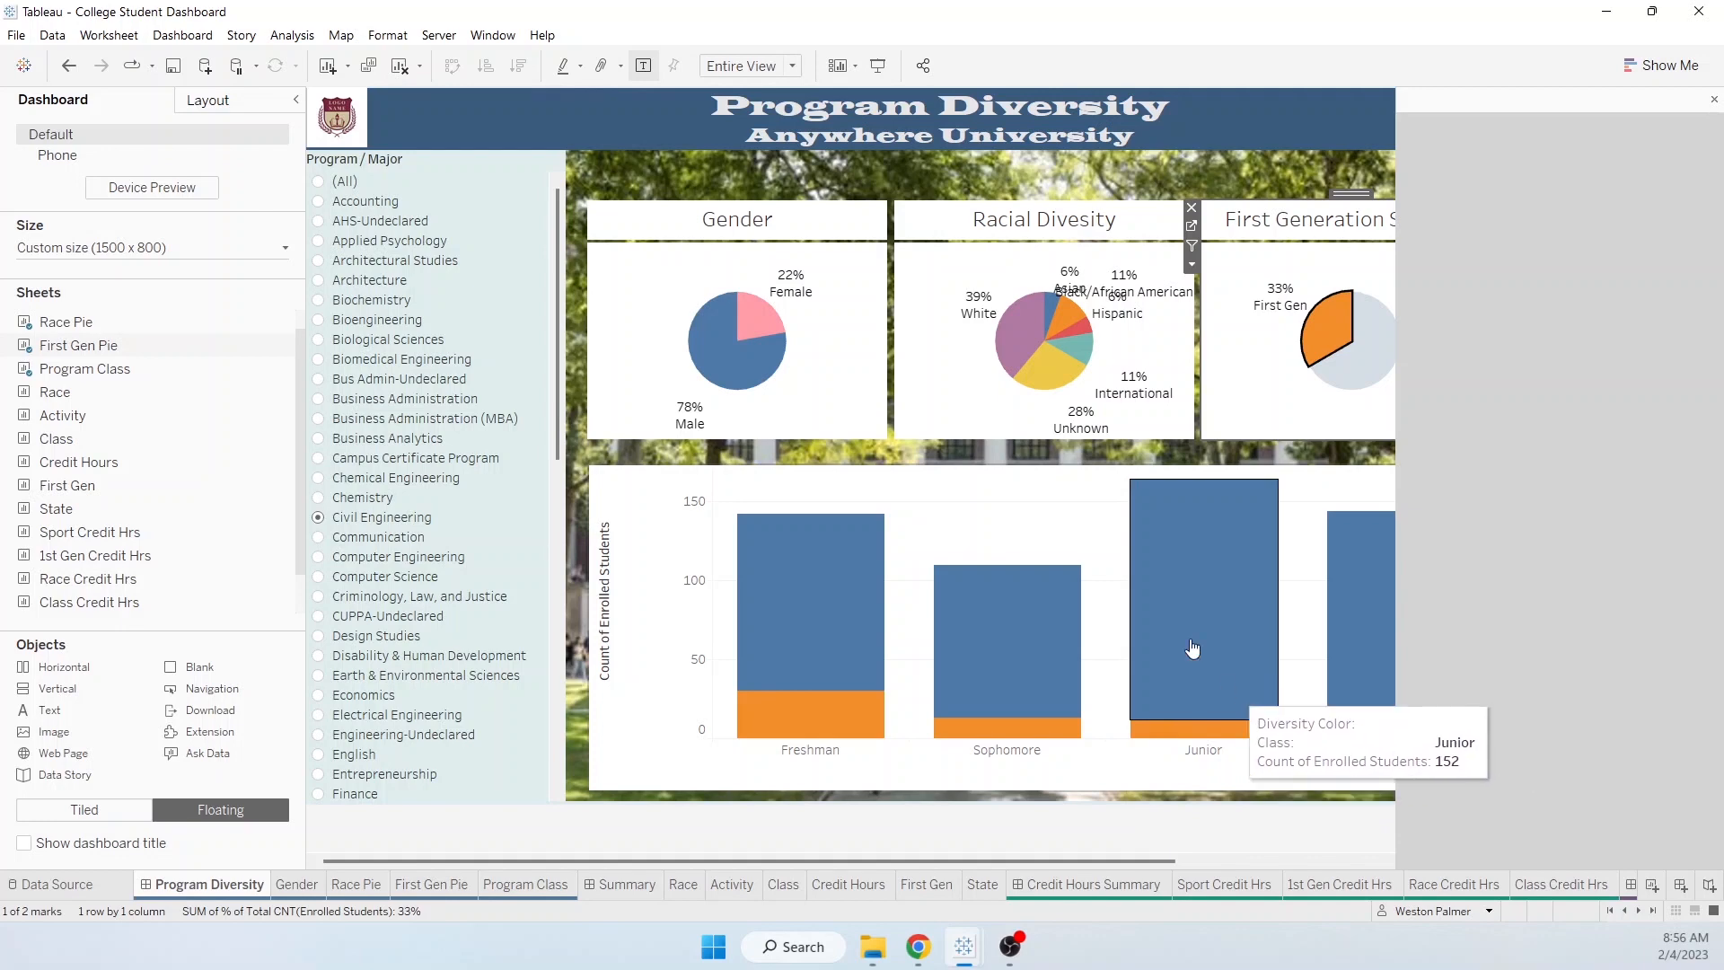
click(1331, 325)
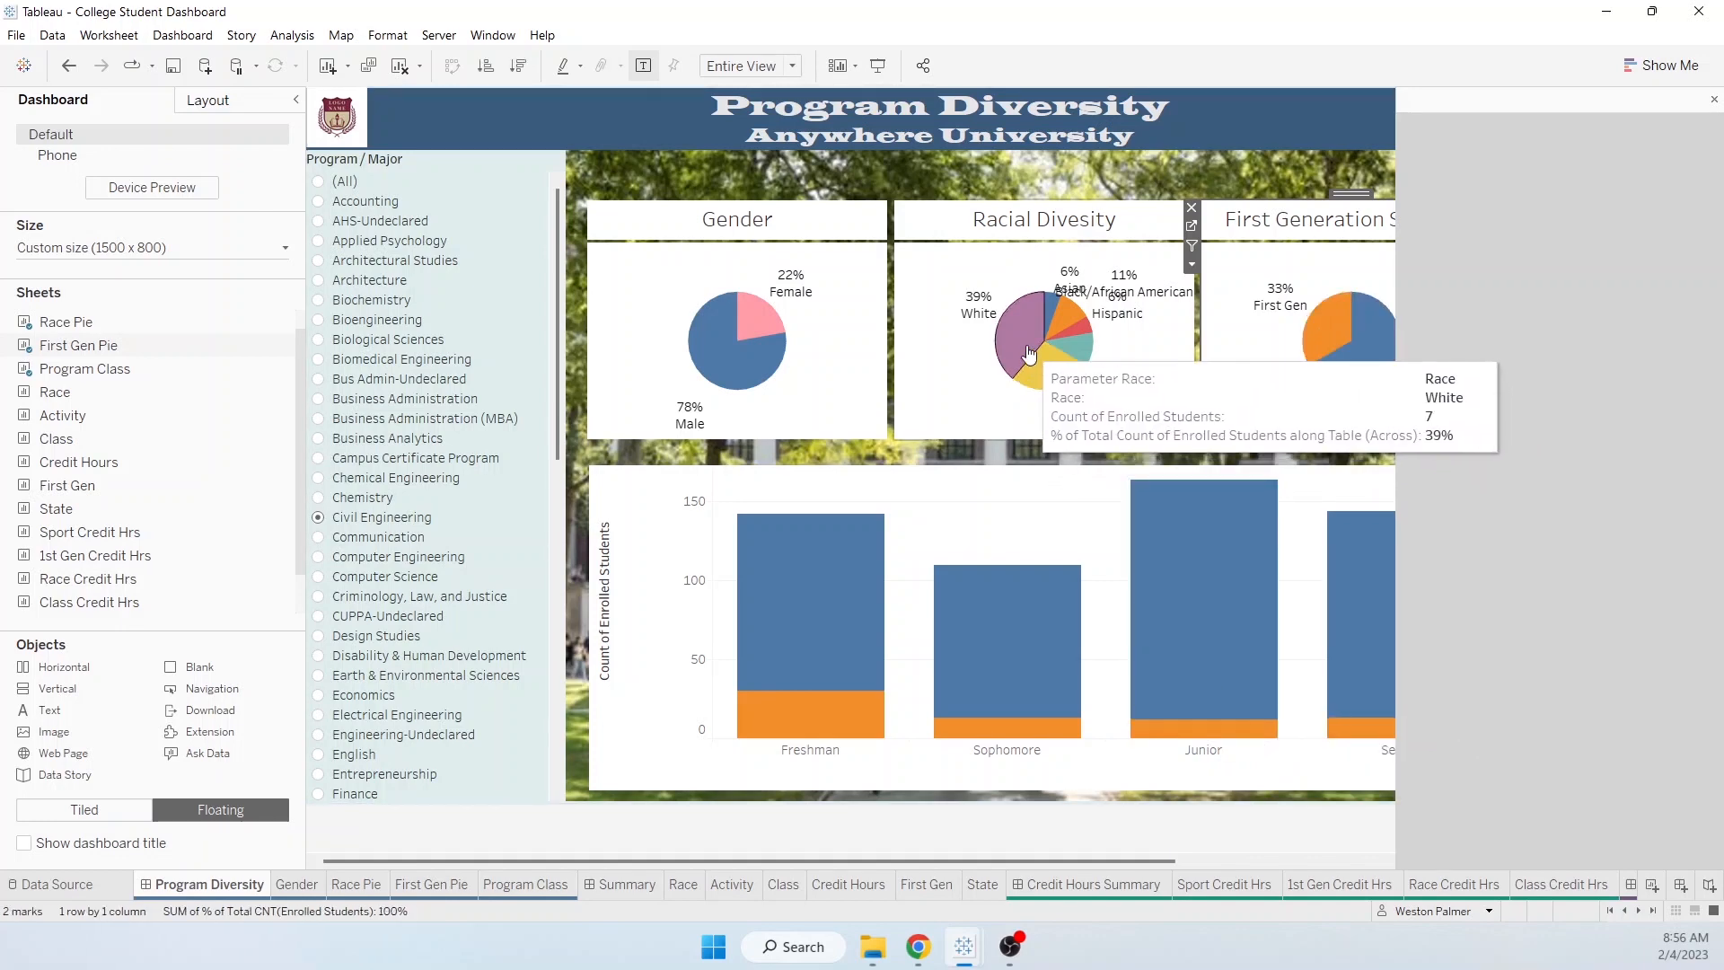
Step: Switch the class bar chart to race coloring and assign purple to White and teal to International
click(1029, 355)
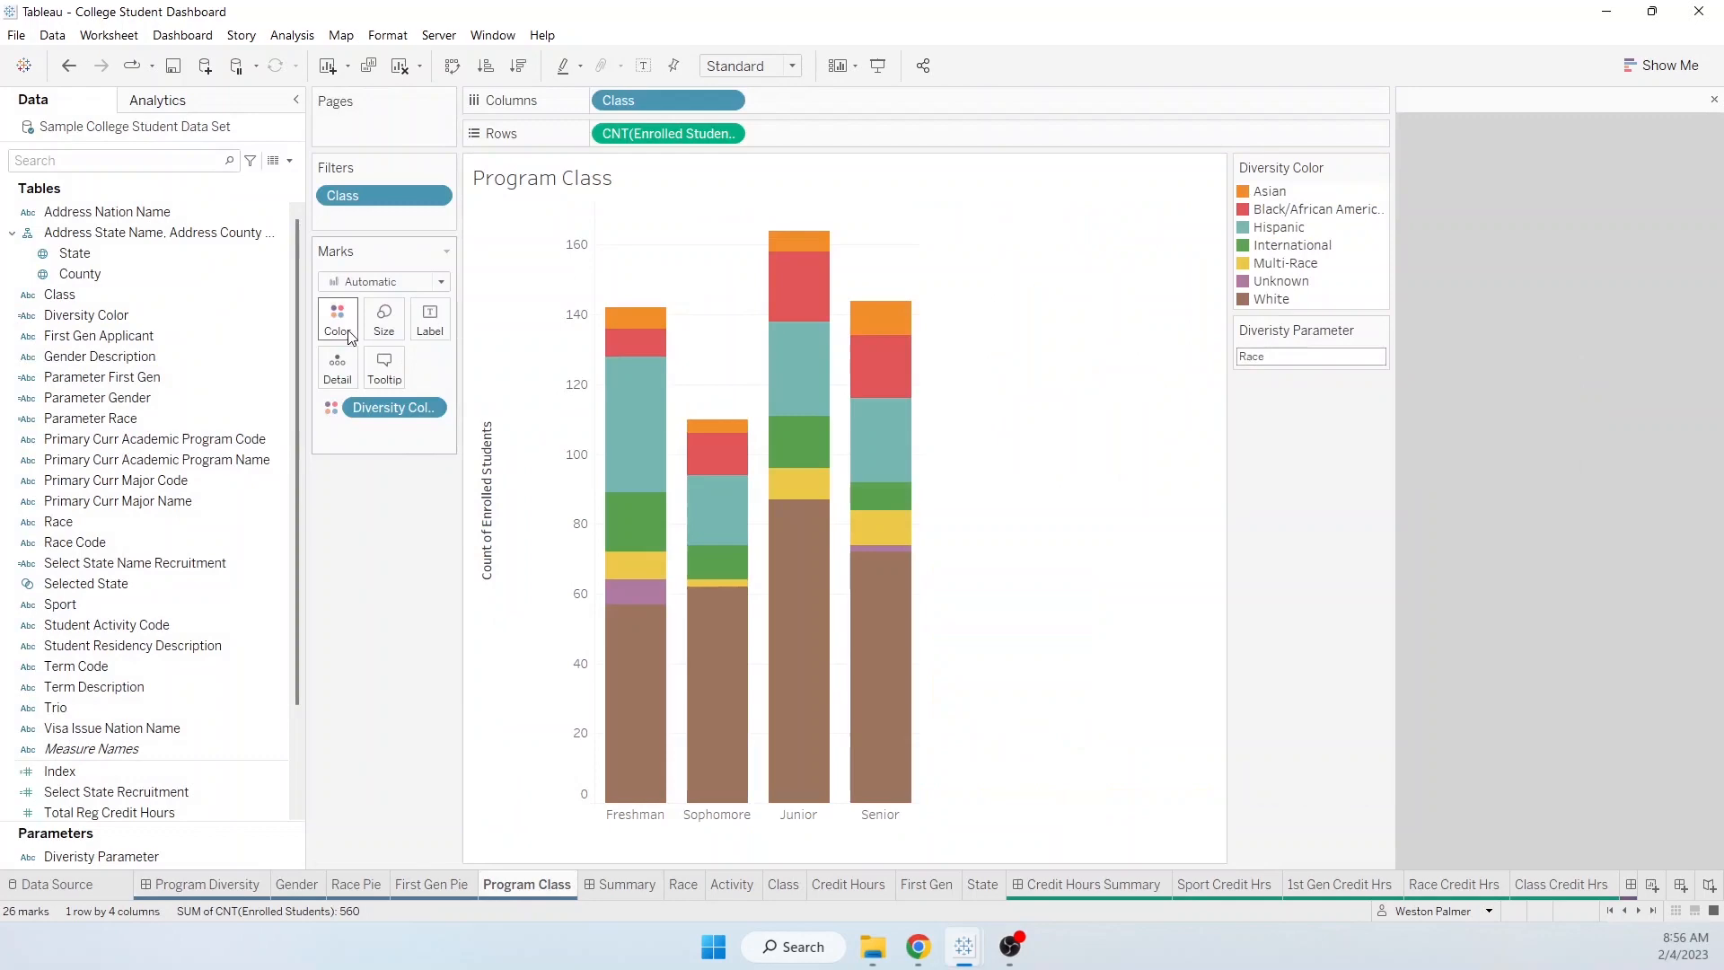
click(399, 382)
click(660, 424)
click(932, 394)
click(682, 370)
click(894, 463)
click(900, 643)
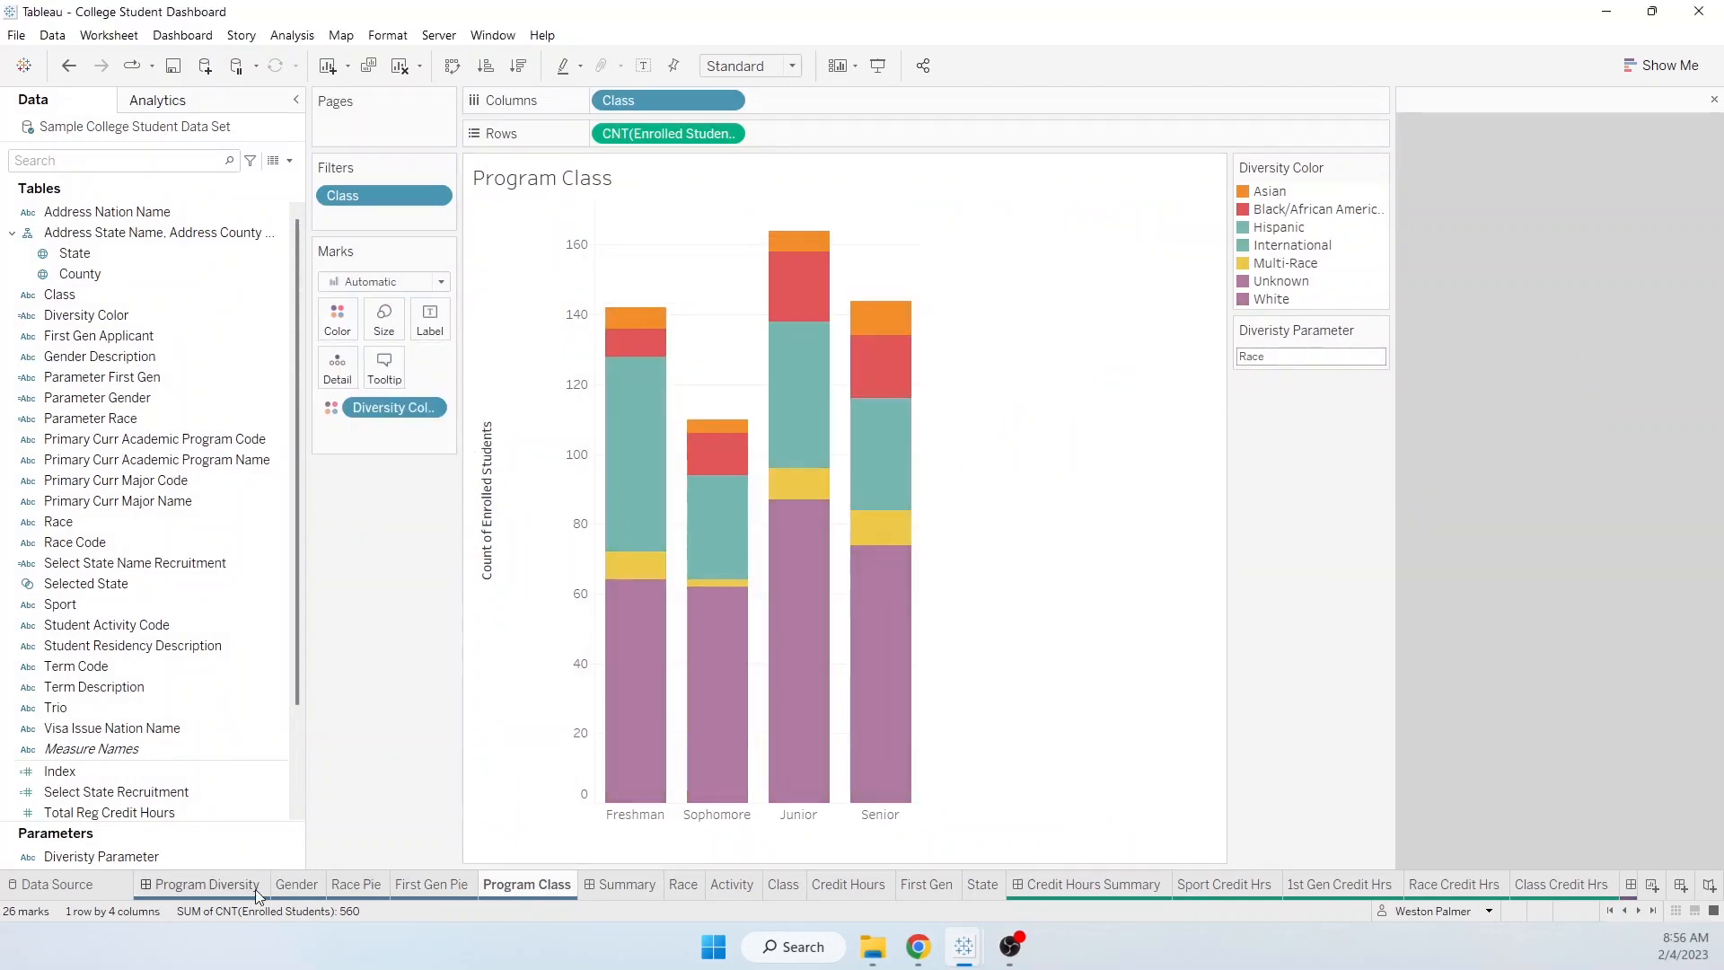
Step: Match the remaining bar colors to the racial pie: yellow for Unknown, red for Hispanic, orange for Black/African American and blue for Asian
click(249, 895)
click(1058, 377)
click(506, 887)
click(337, 319)
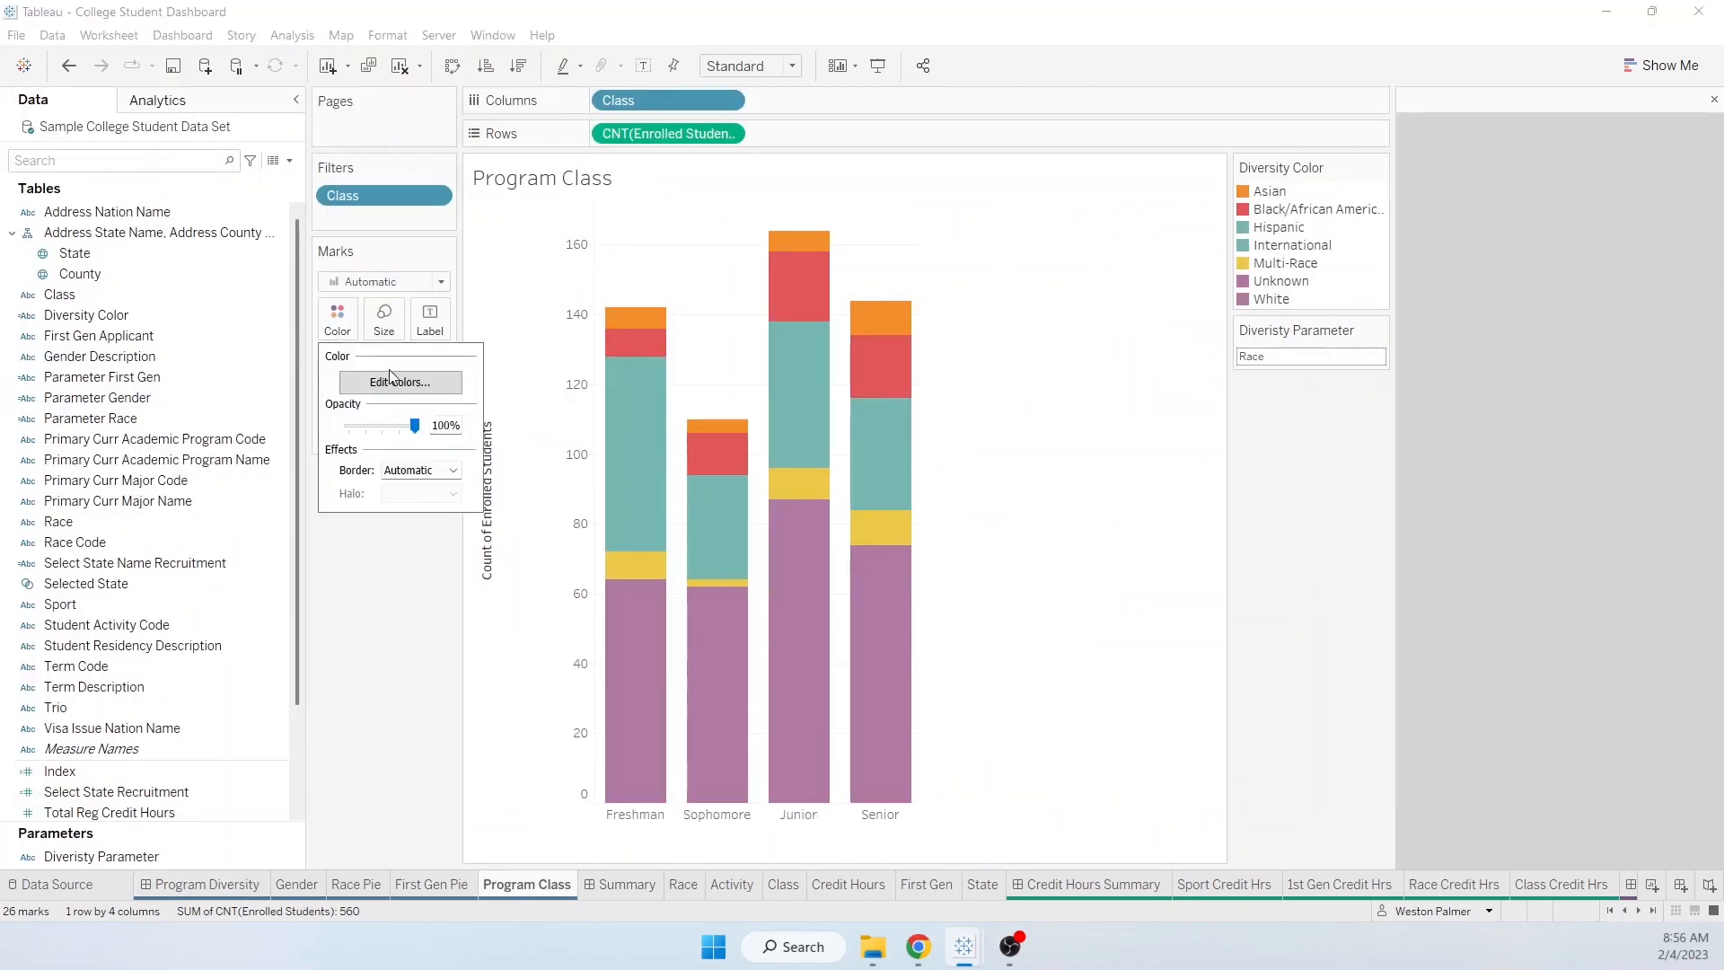
click(400, 382)
click(671, 407)
click(932, 358)
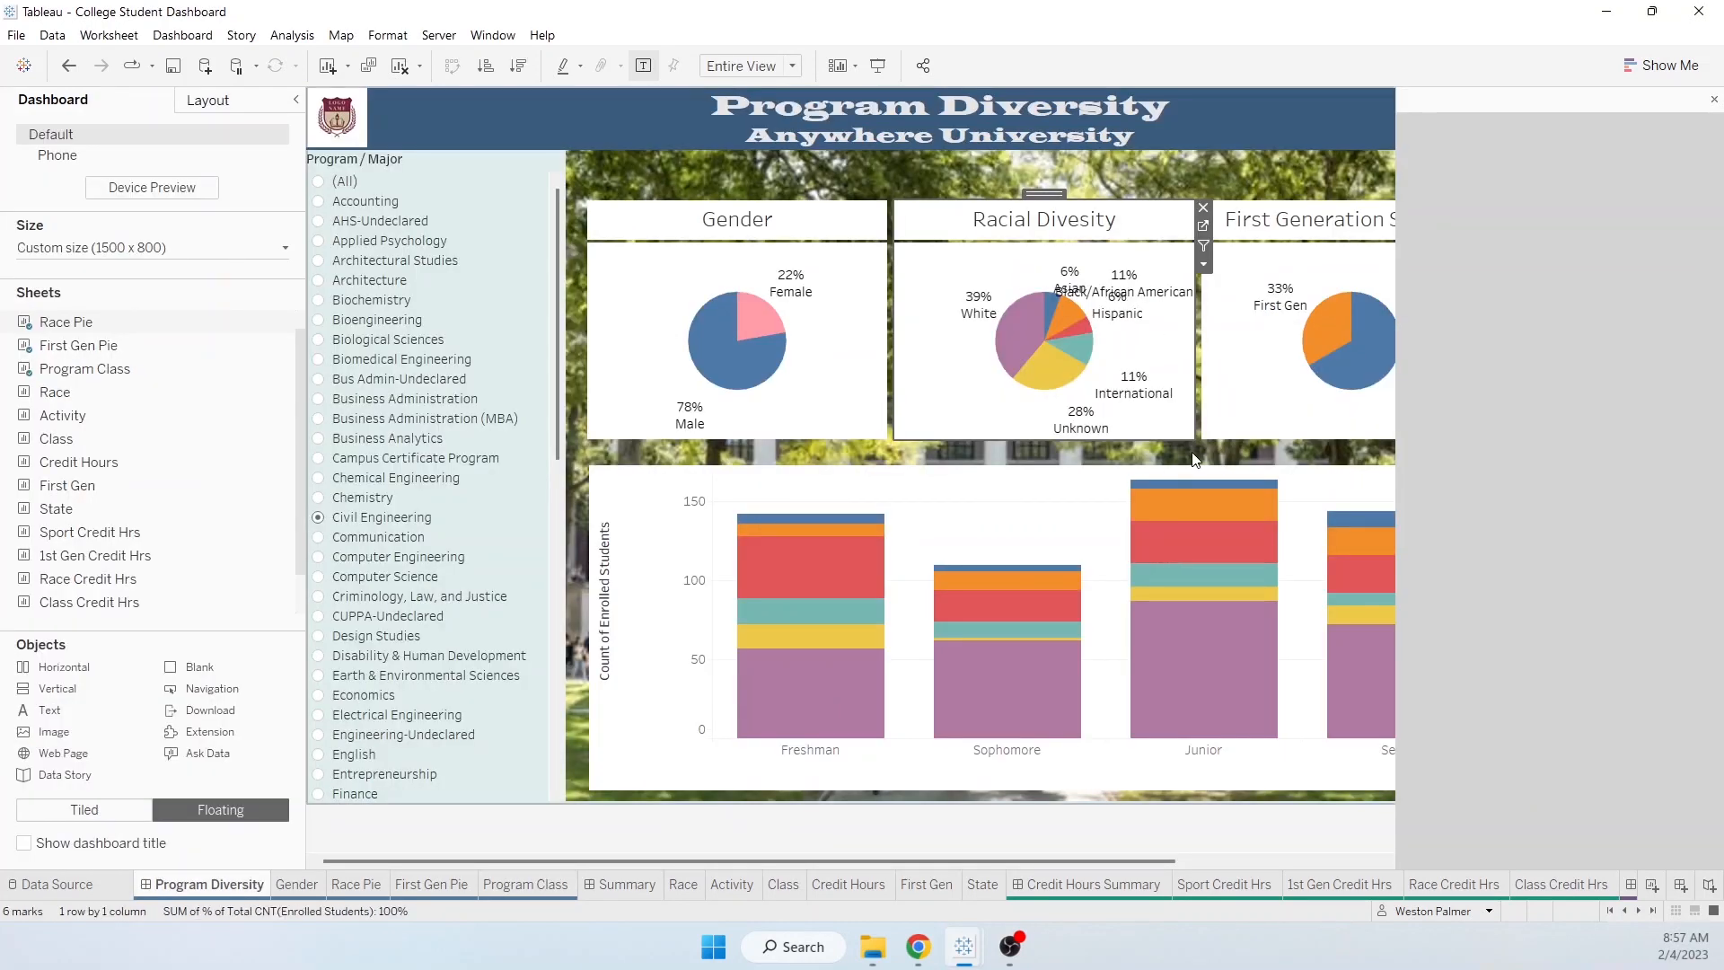
Step: Compare the race segments of the dashboard's class bars with the slices of the racial pie
mouse_move(998, 645)
mouse_move(866, 645)
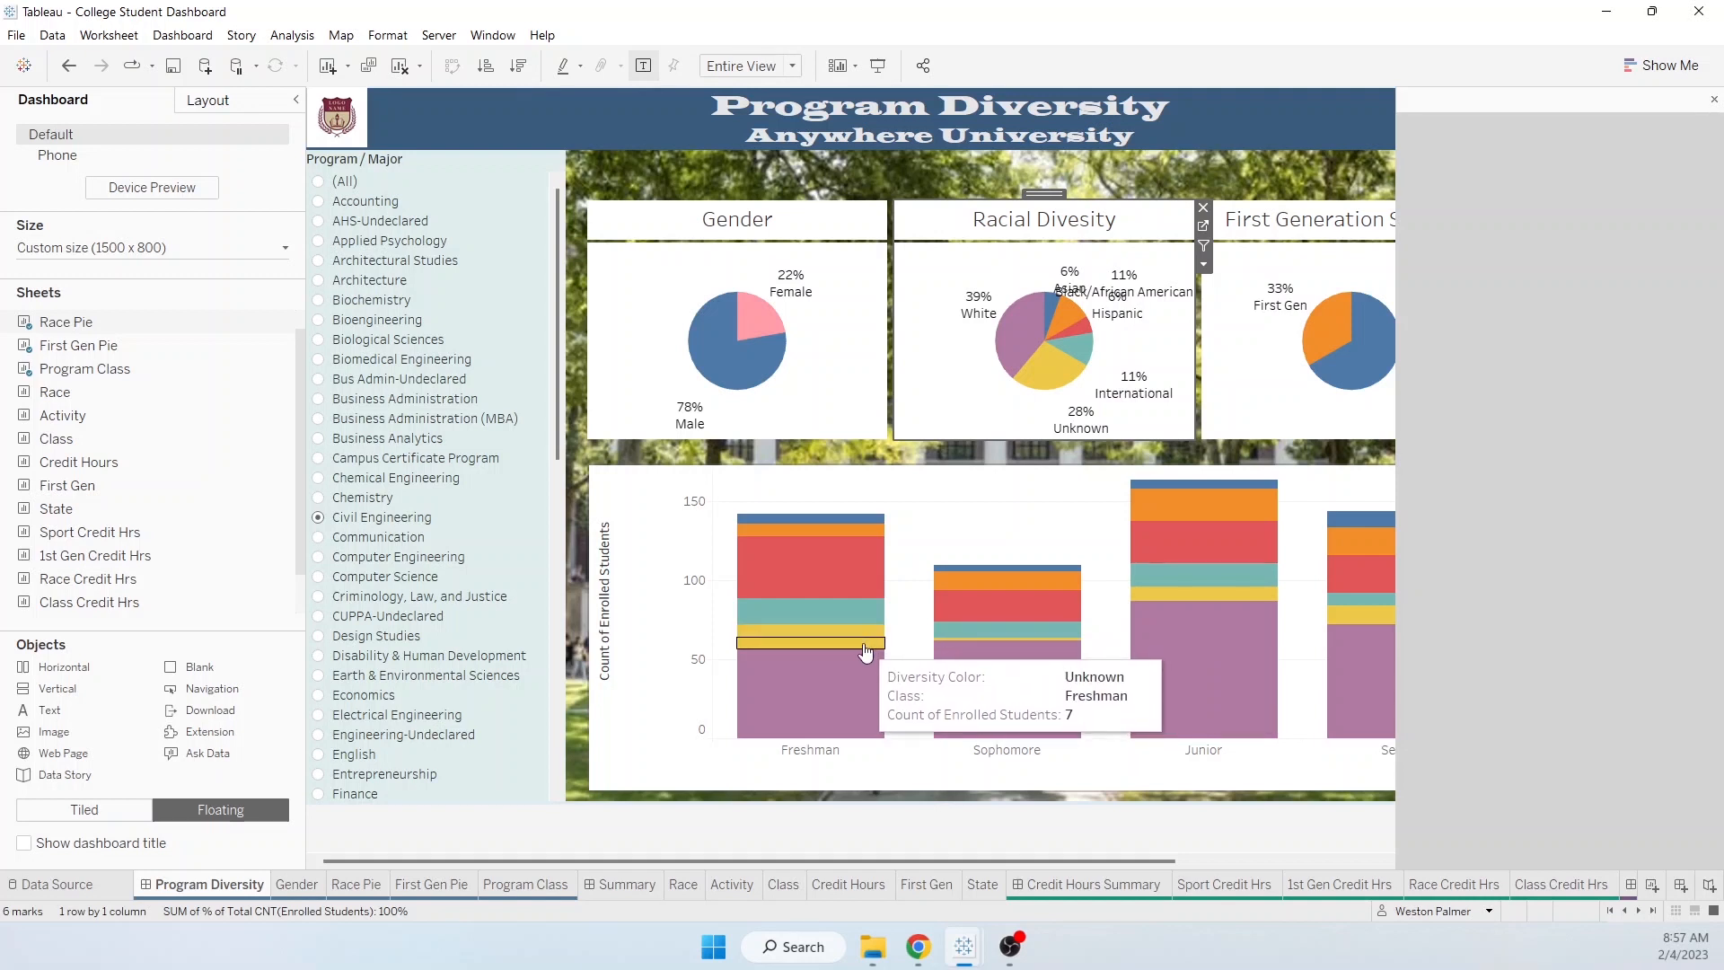
mouse_move(1060, 377)
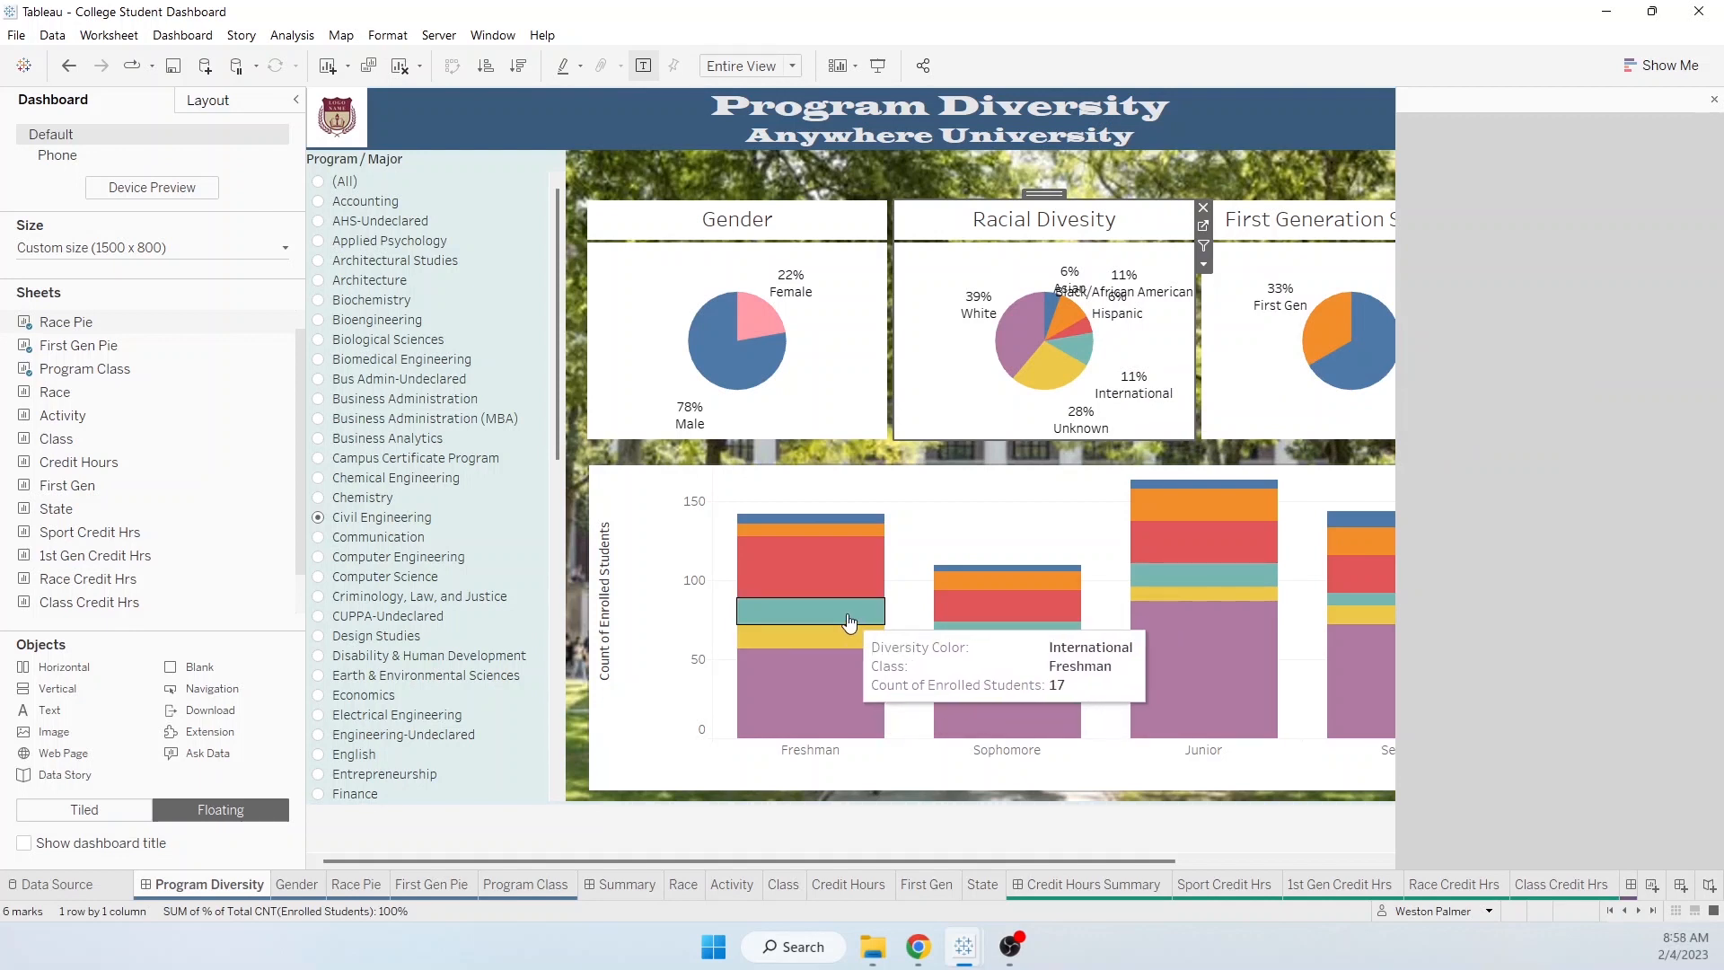
mouse_move(839, 579)
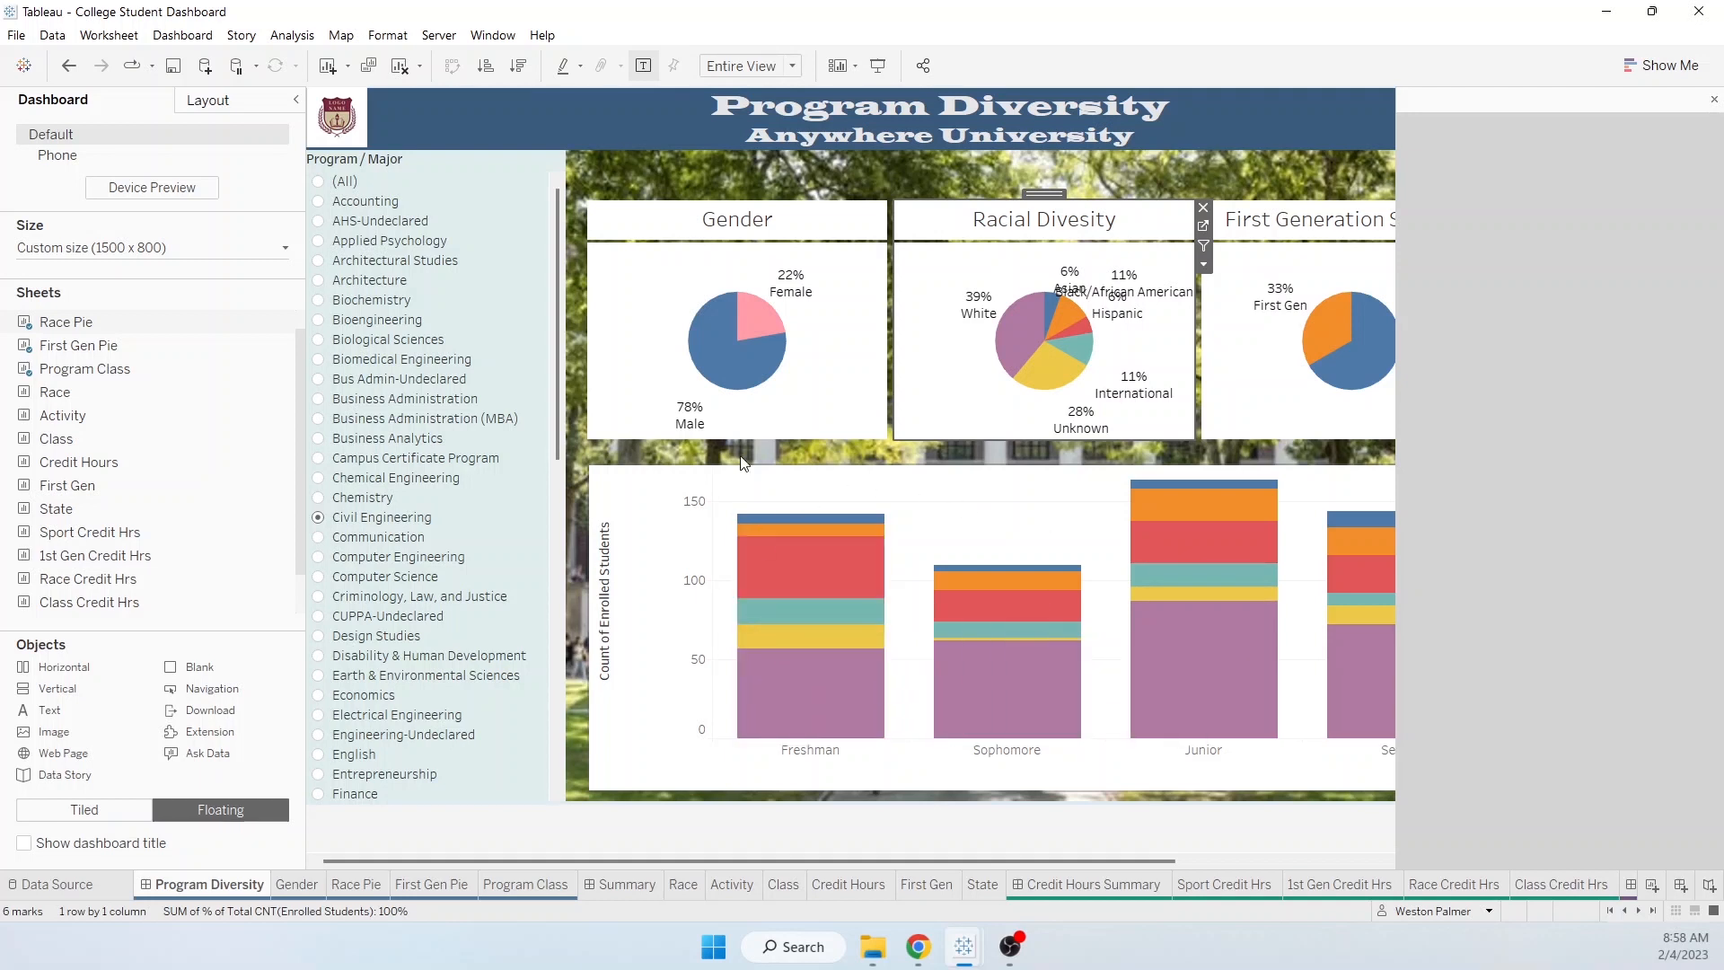
mouse_move(1275, 320)
Step: Apply the First Gen Pie sheet's Primary Curr Major Name filter to the Program Class worksheet as well
click(420, 887)
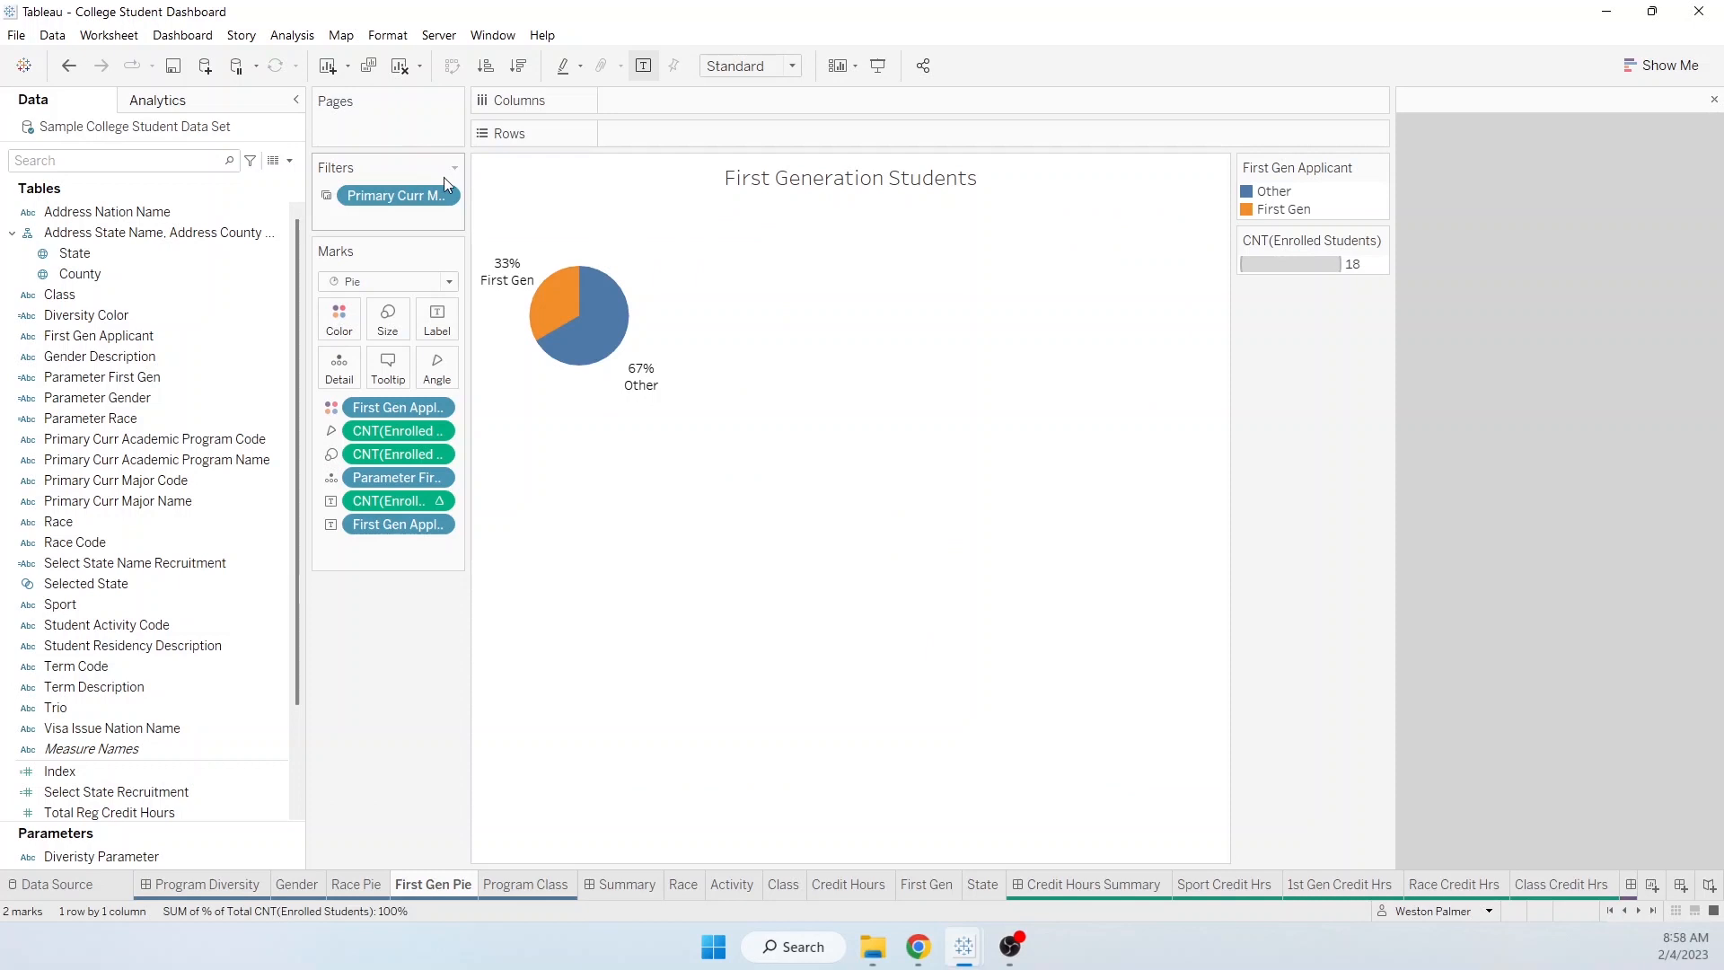
click(447, 200)
mouse_move(444, 316)
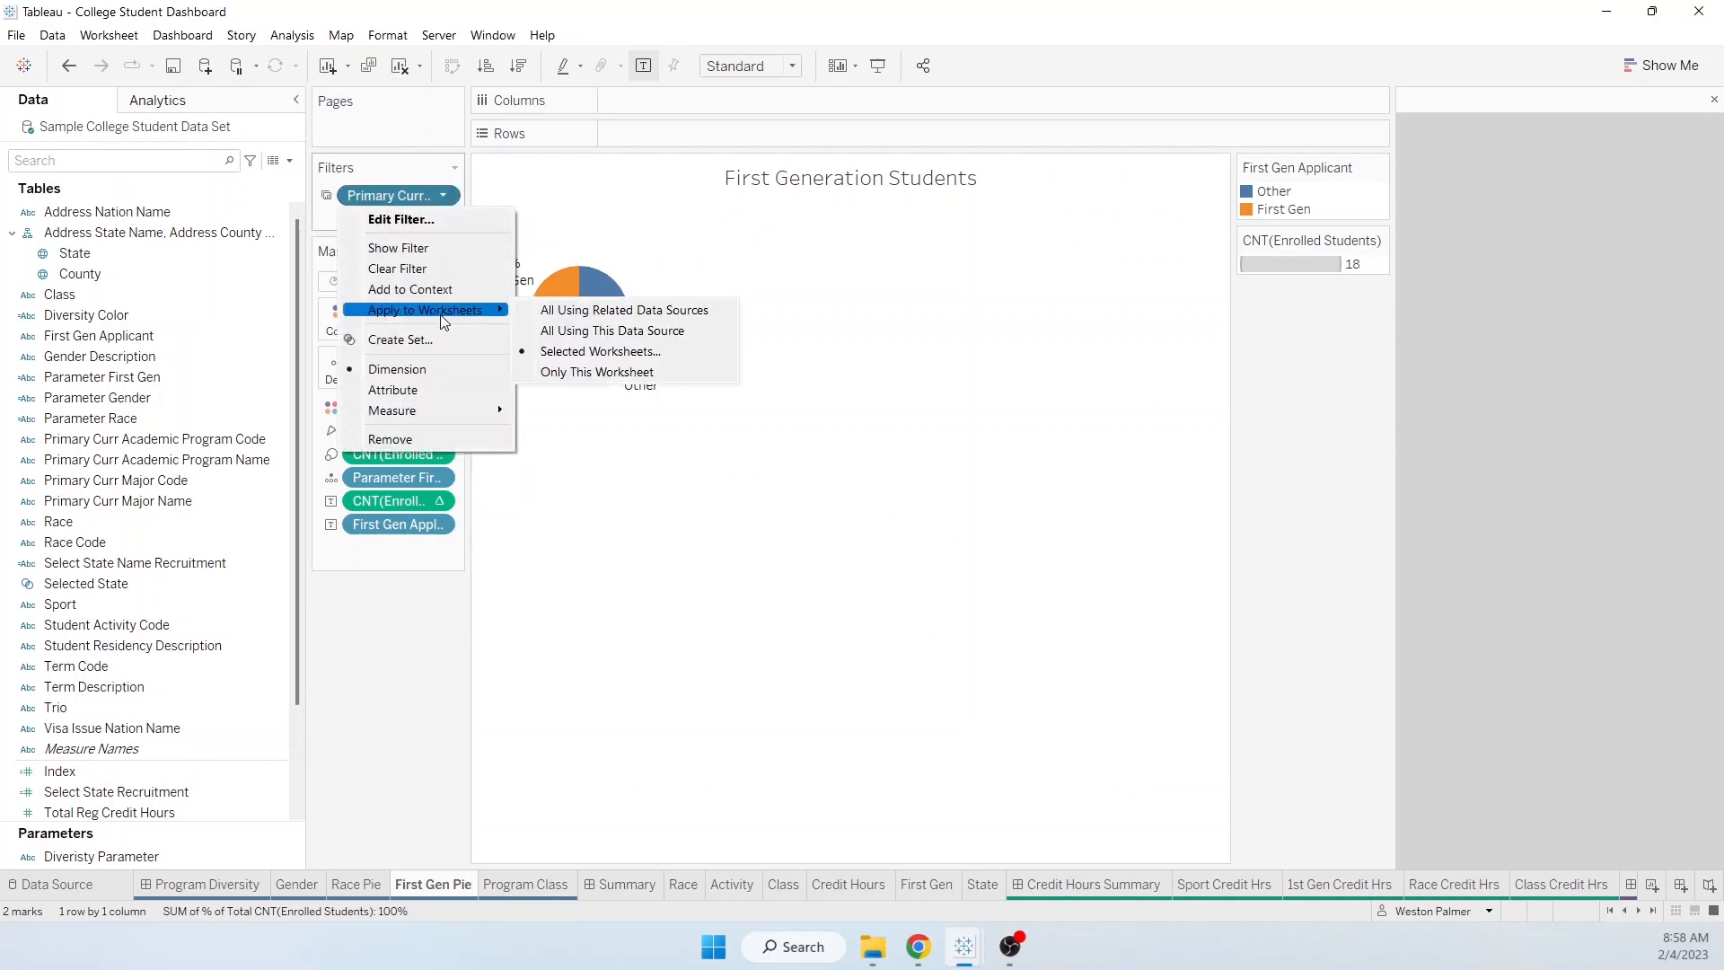
click(619, 352)
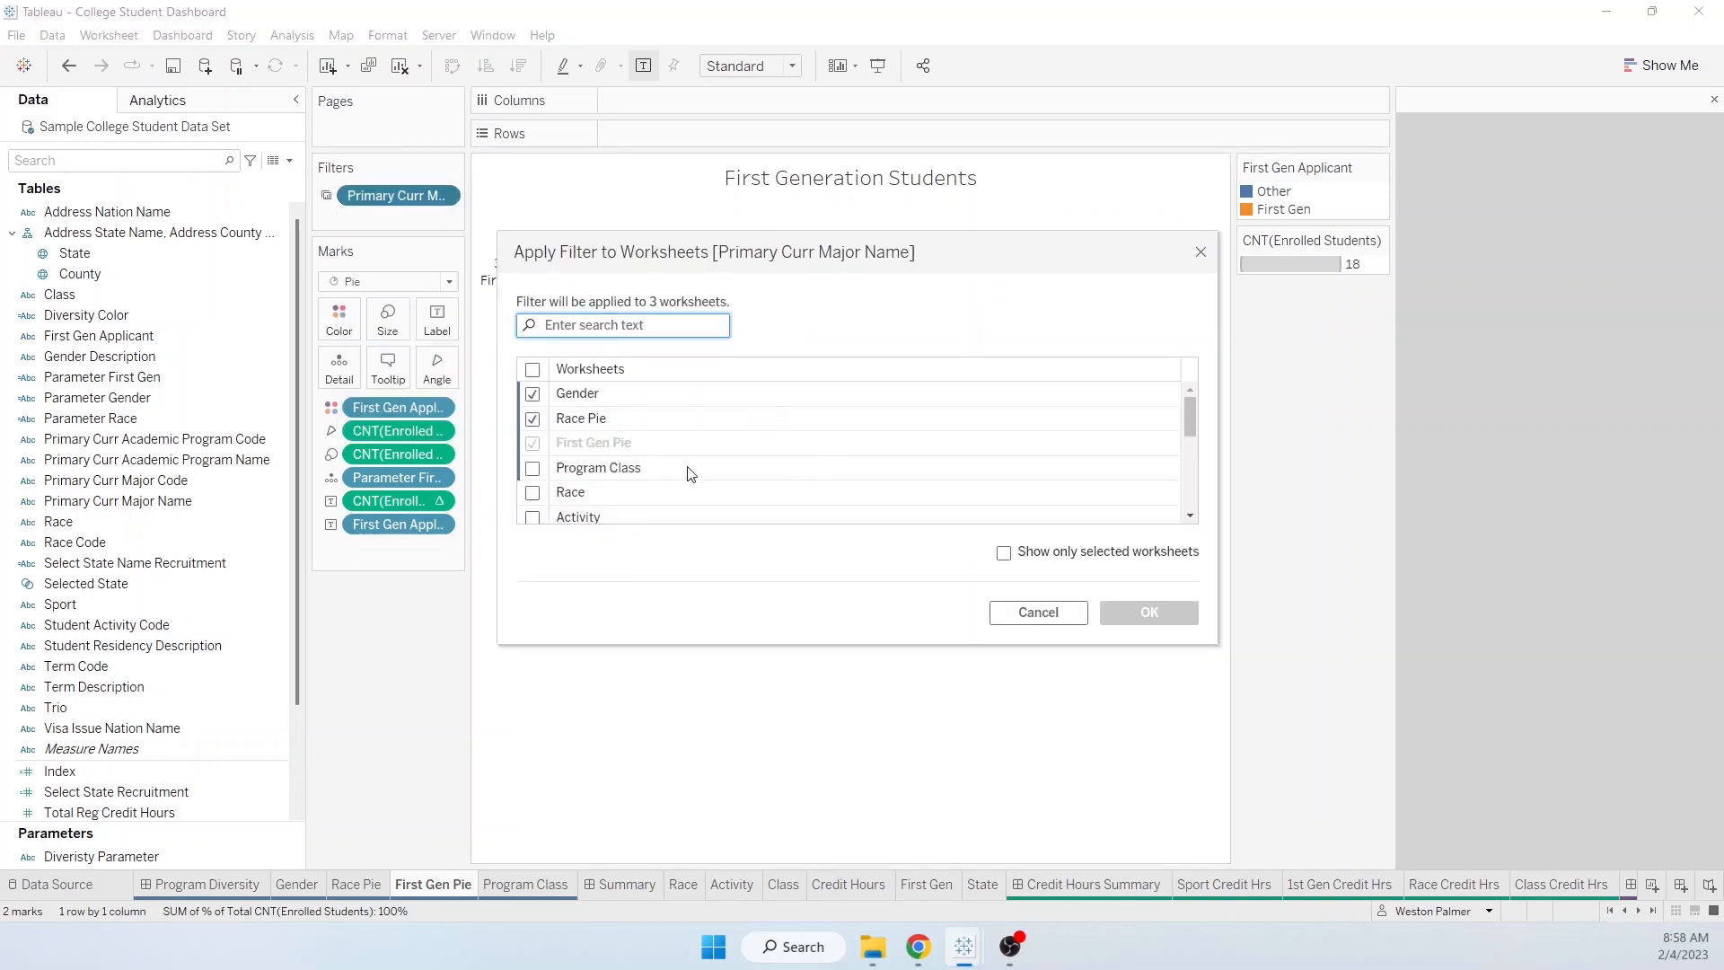
click(542, 470)
click(1139, 614)
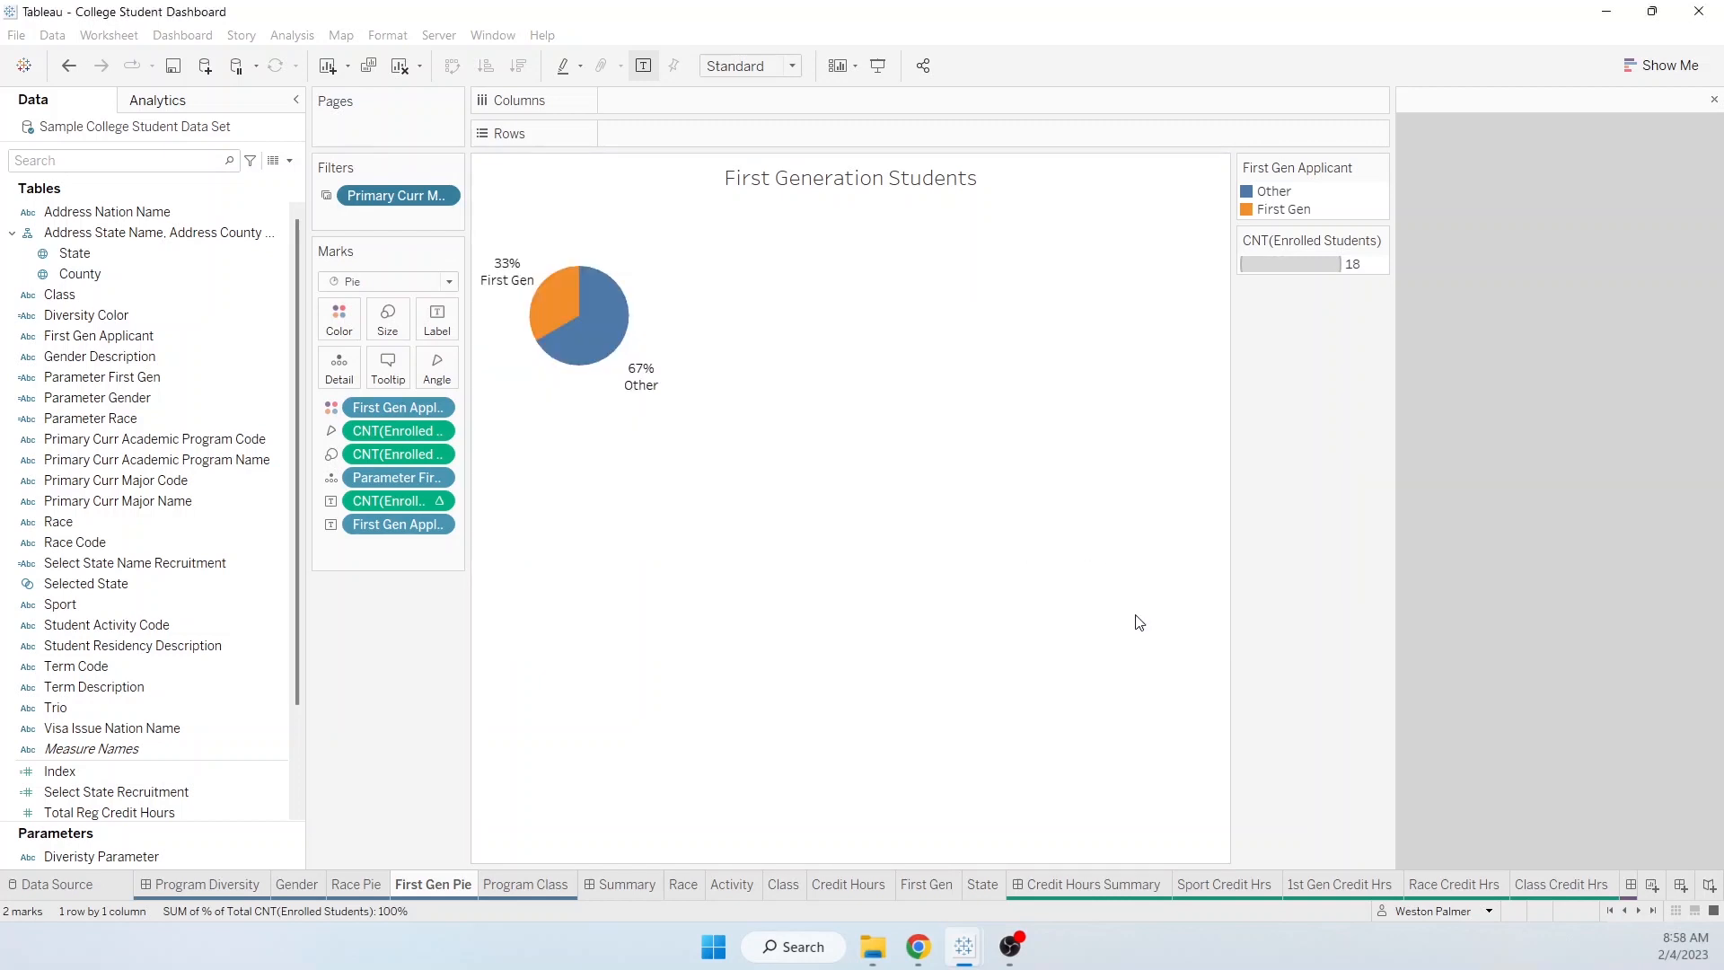
Step: Narrow the side pane of the Program Diversity dashboard and select the Unknown slice of the racial pie
click(238, 889)
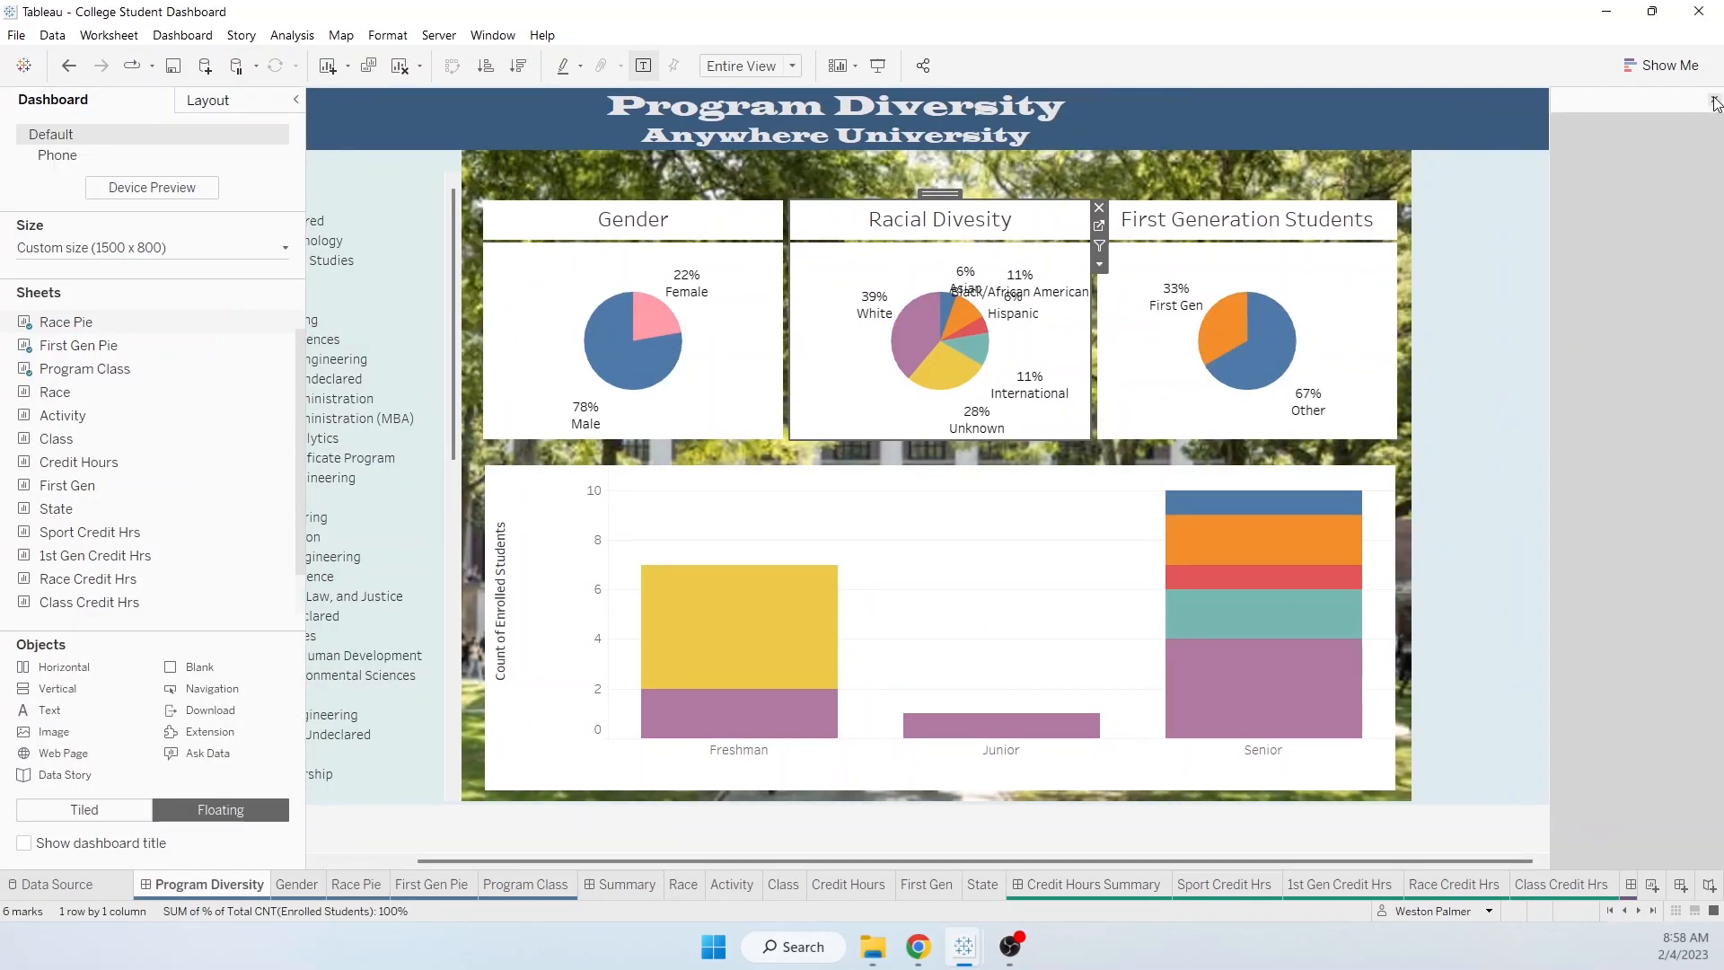
drag(306, 829, 201, 839)
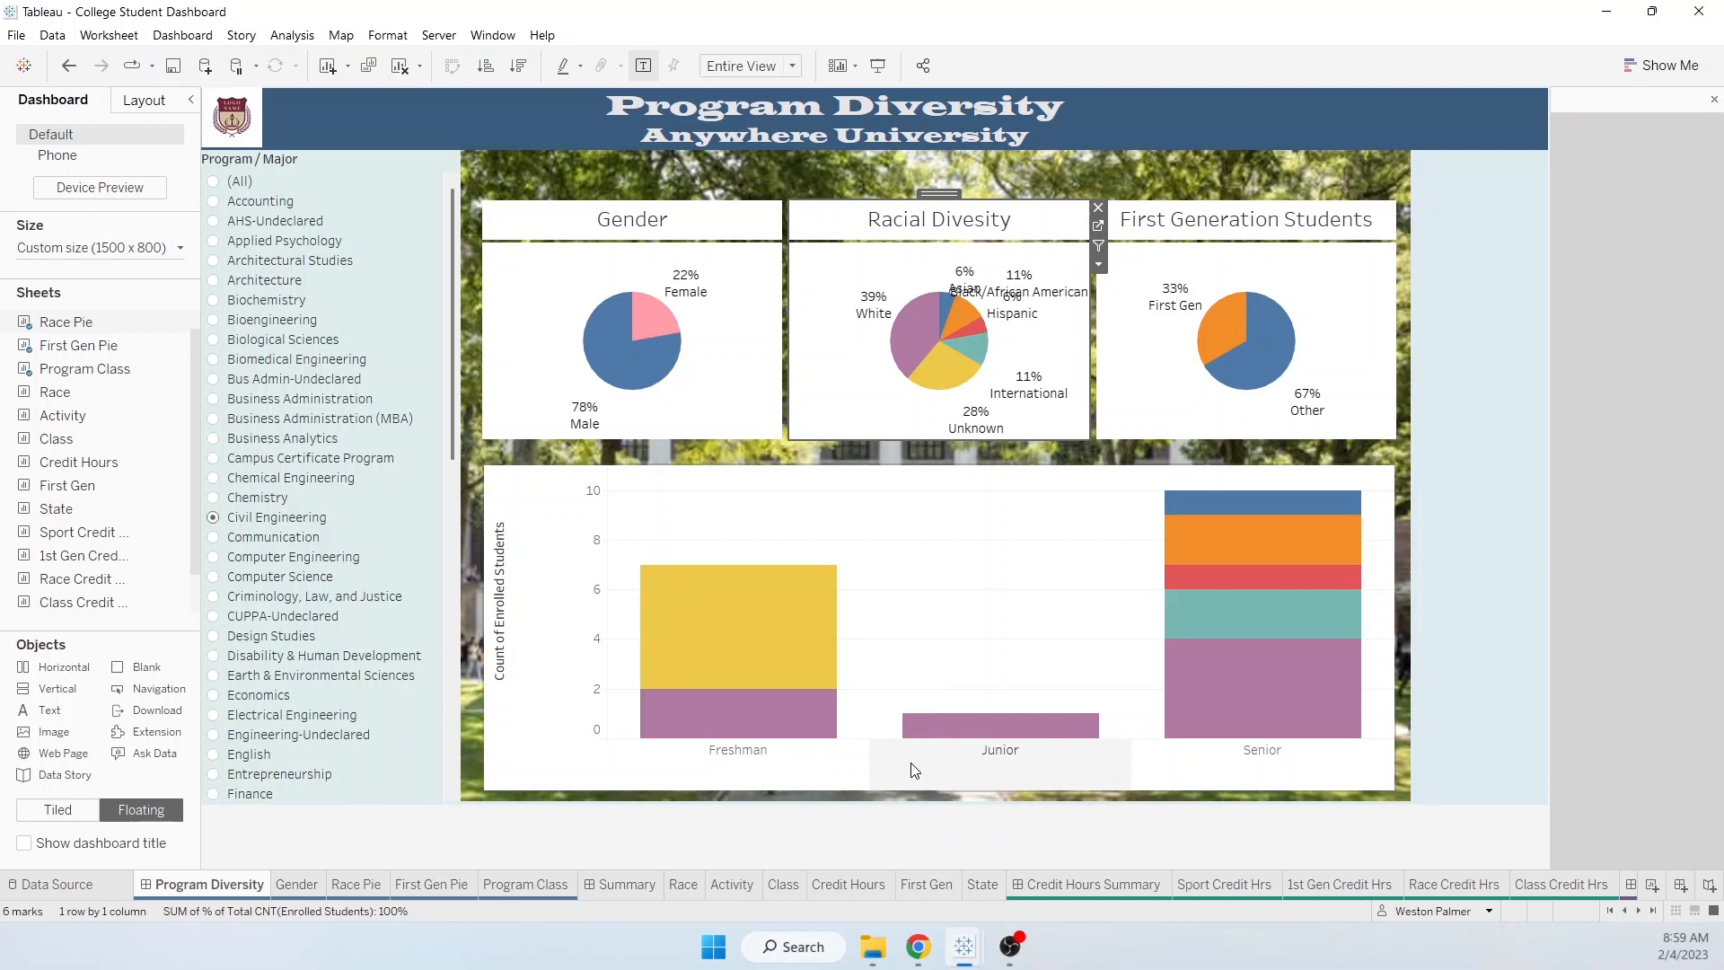
click(938, 368)
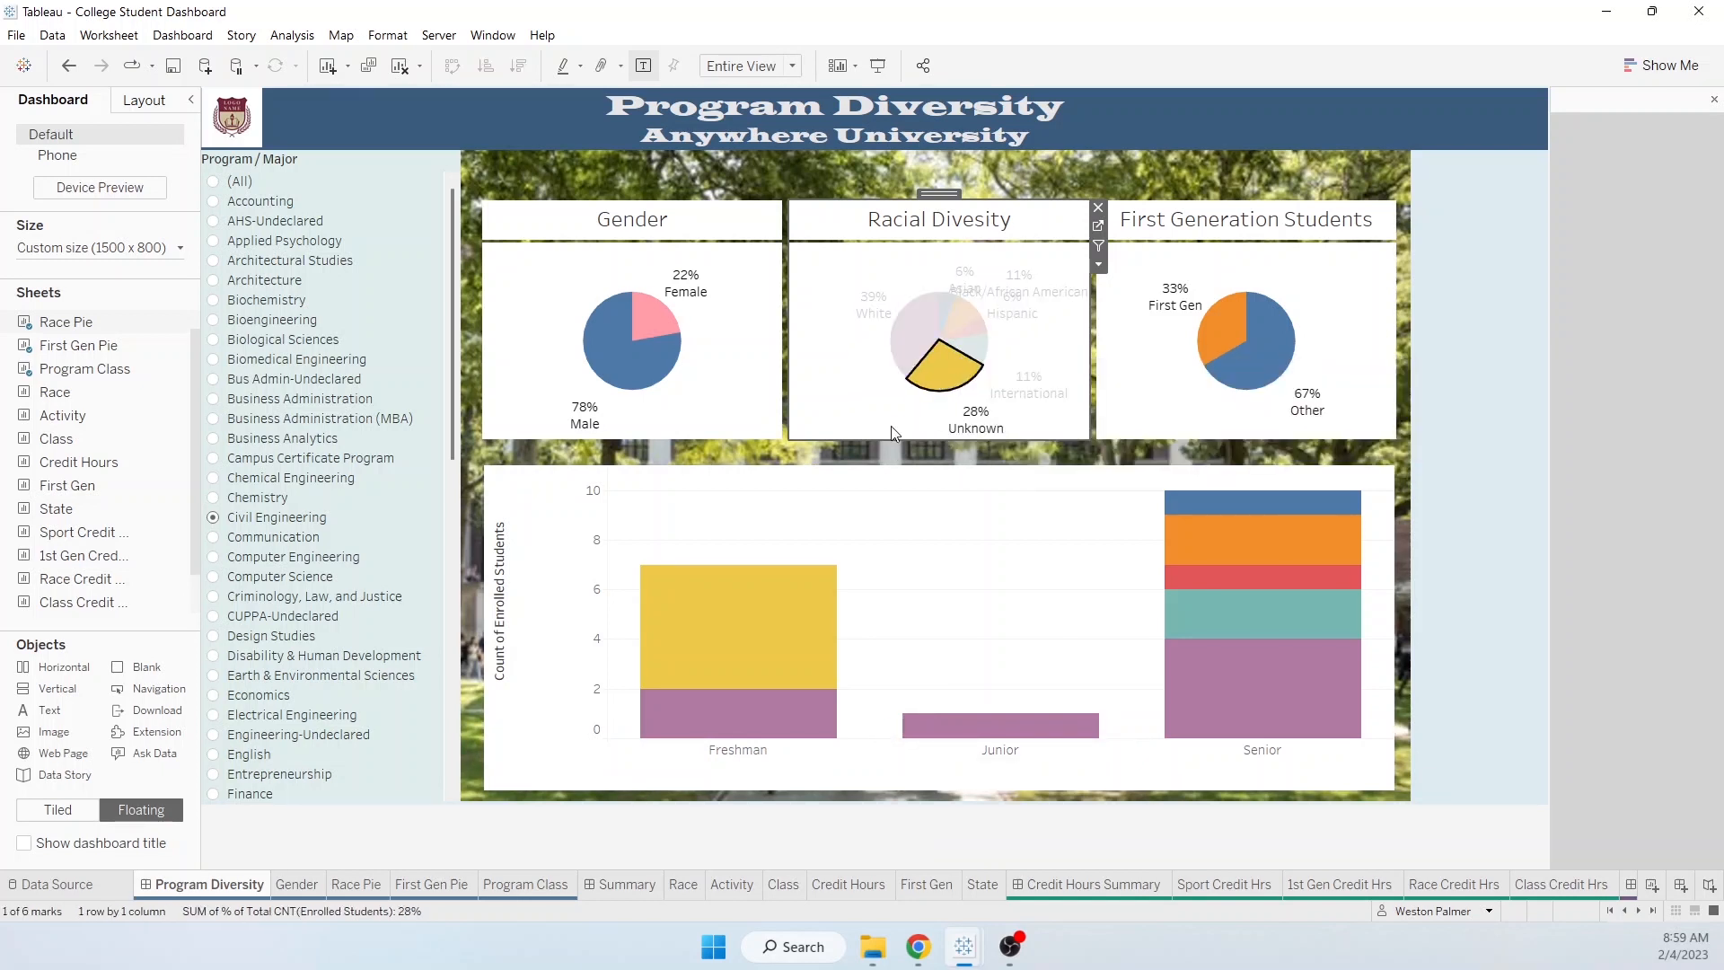
Step: Test the class bars' recoloring by selecting the First Gen slice and the Male slice of their pies, and clear the selection
click(945, 376)
click(1220, 335)
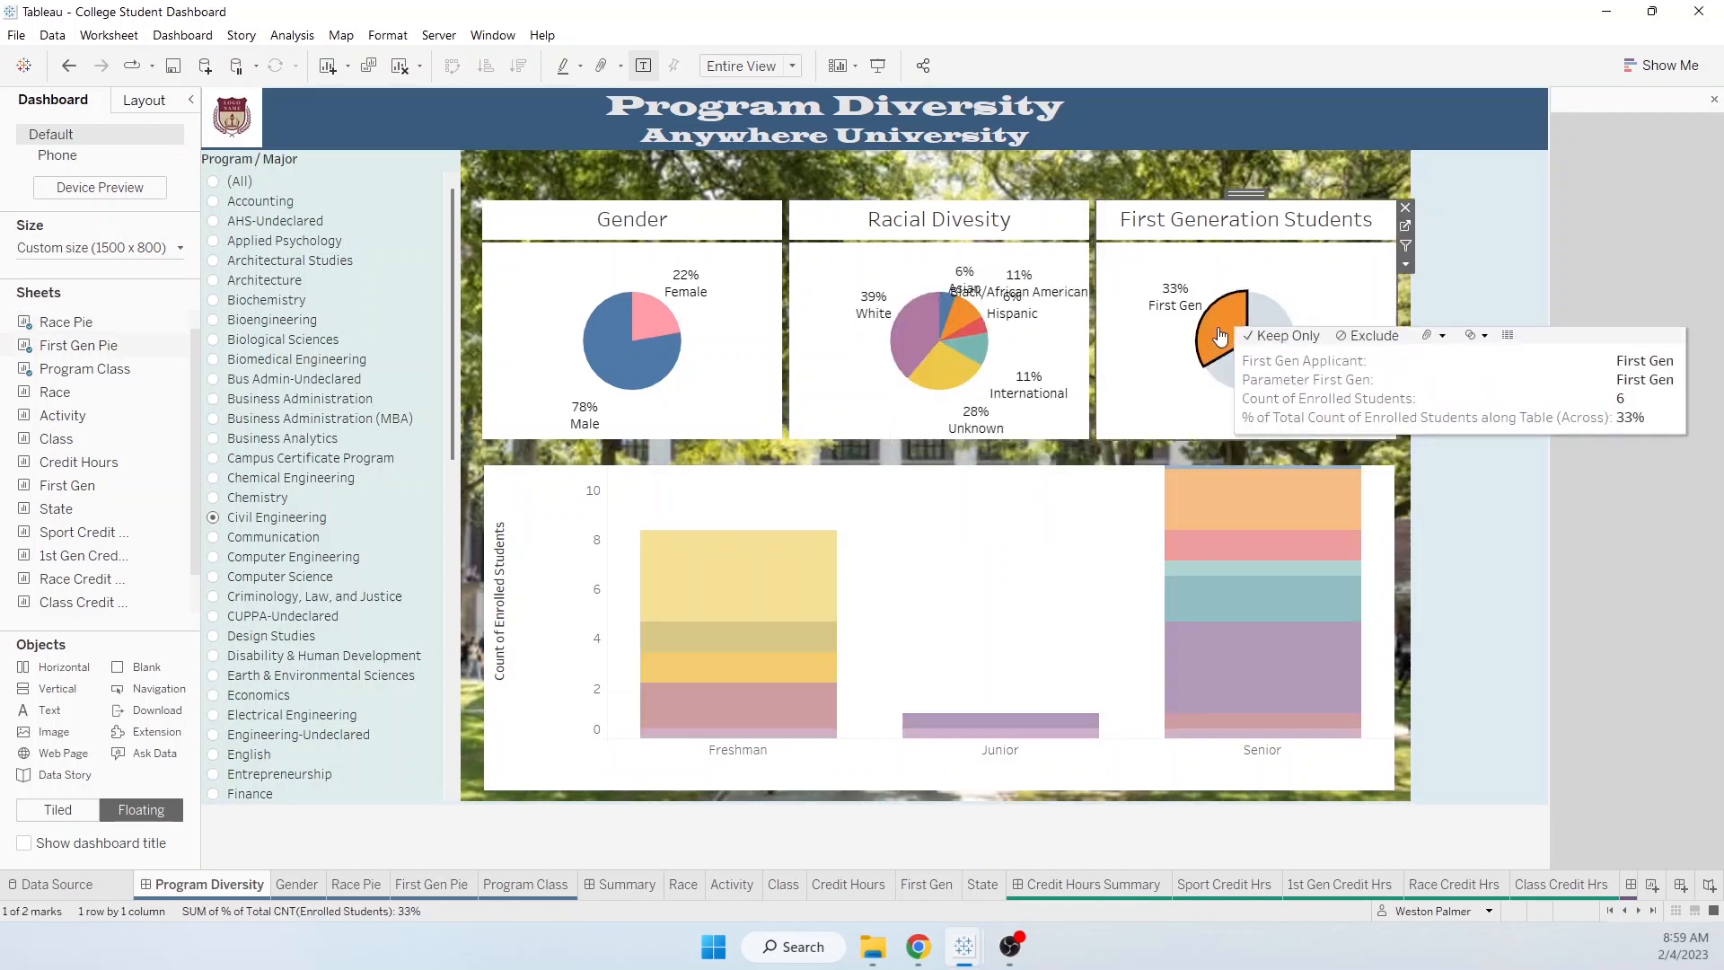
mouse_move(896, 924)
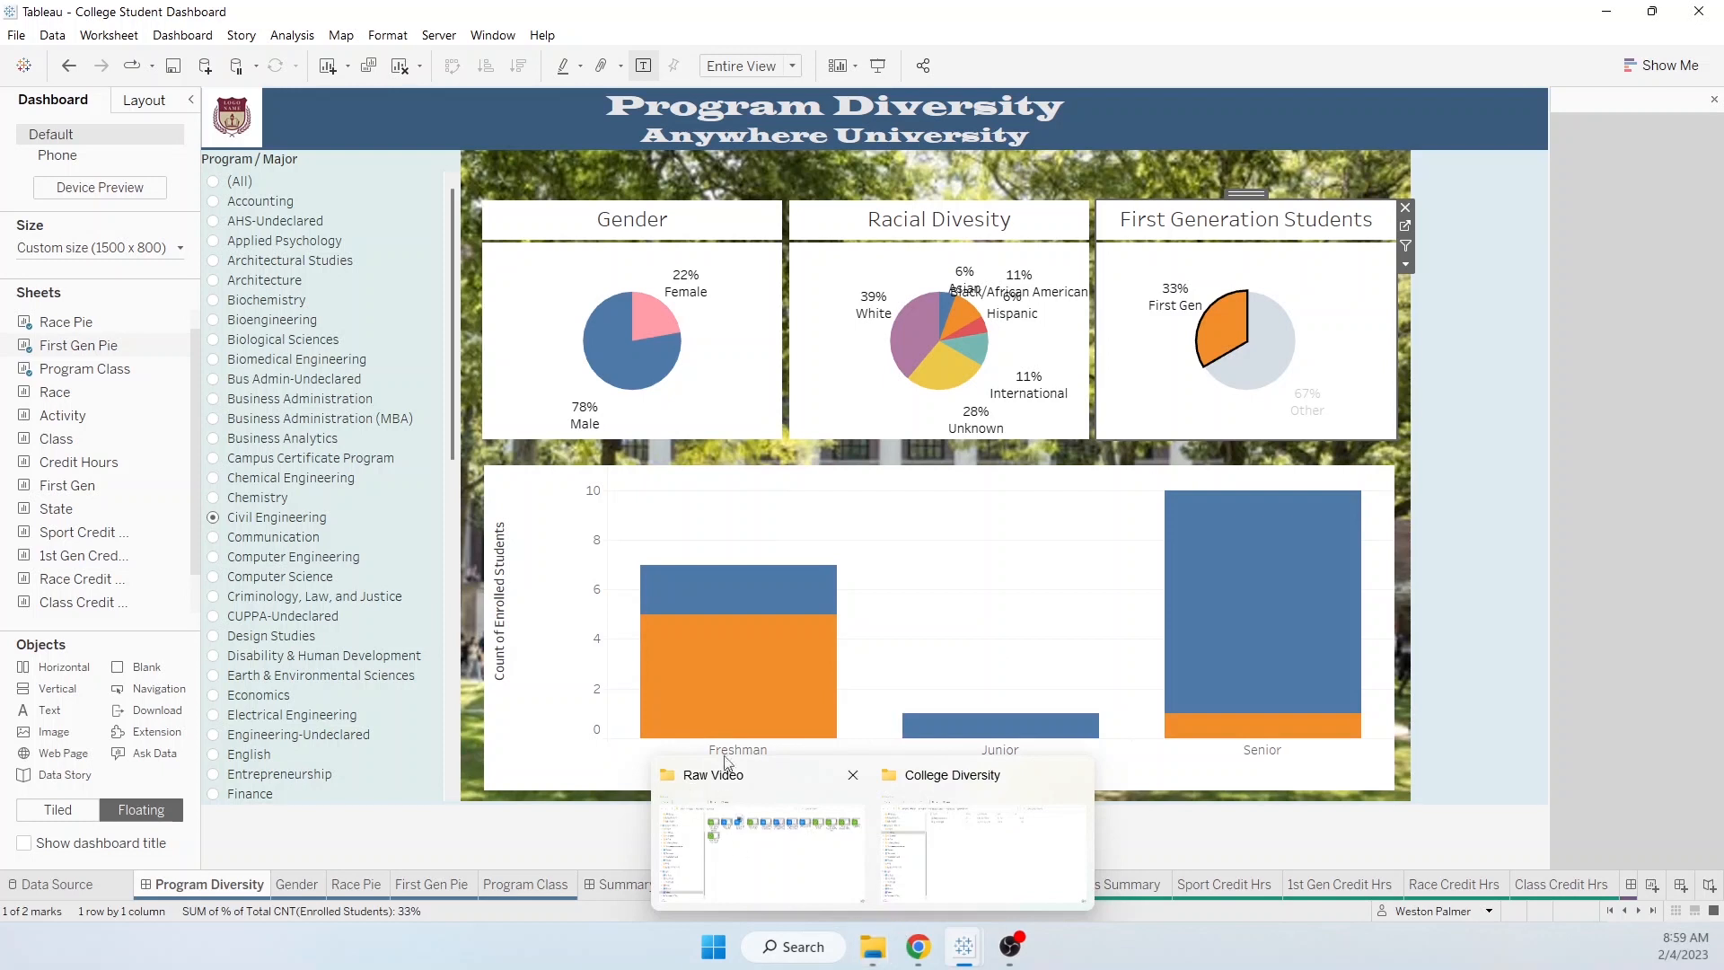
click(629, 355)
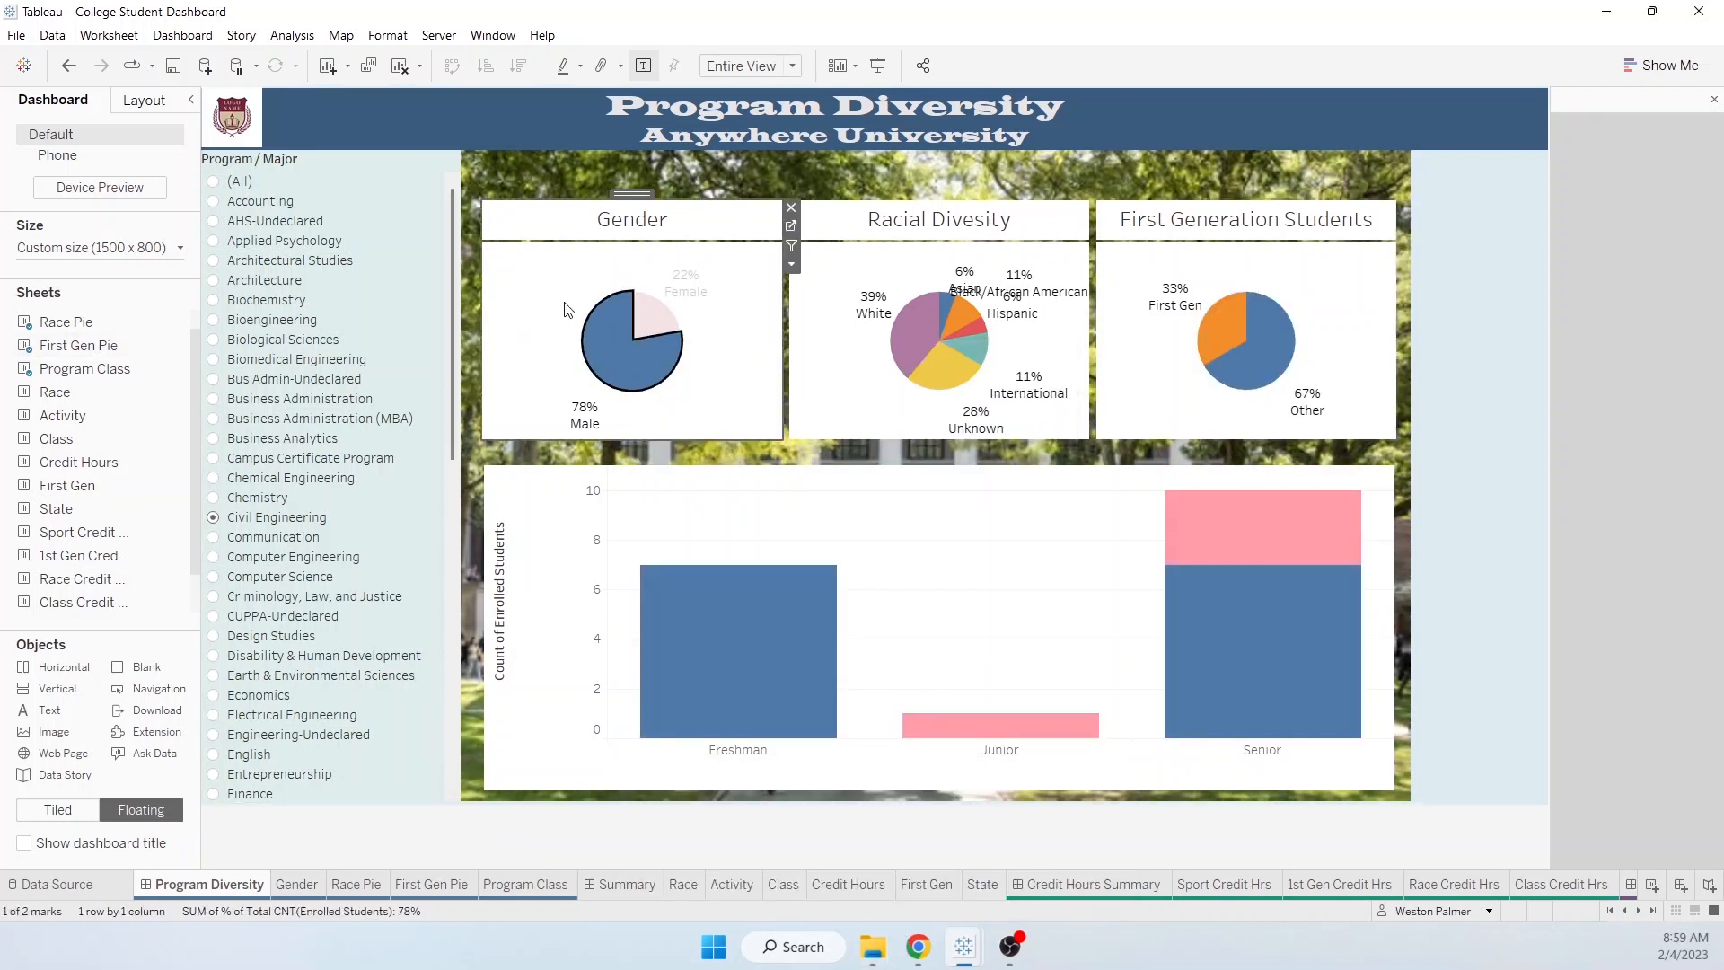
click(654, 410)
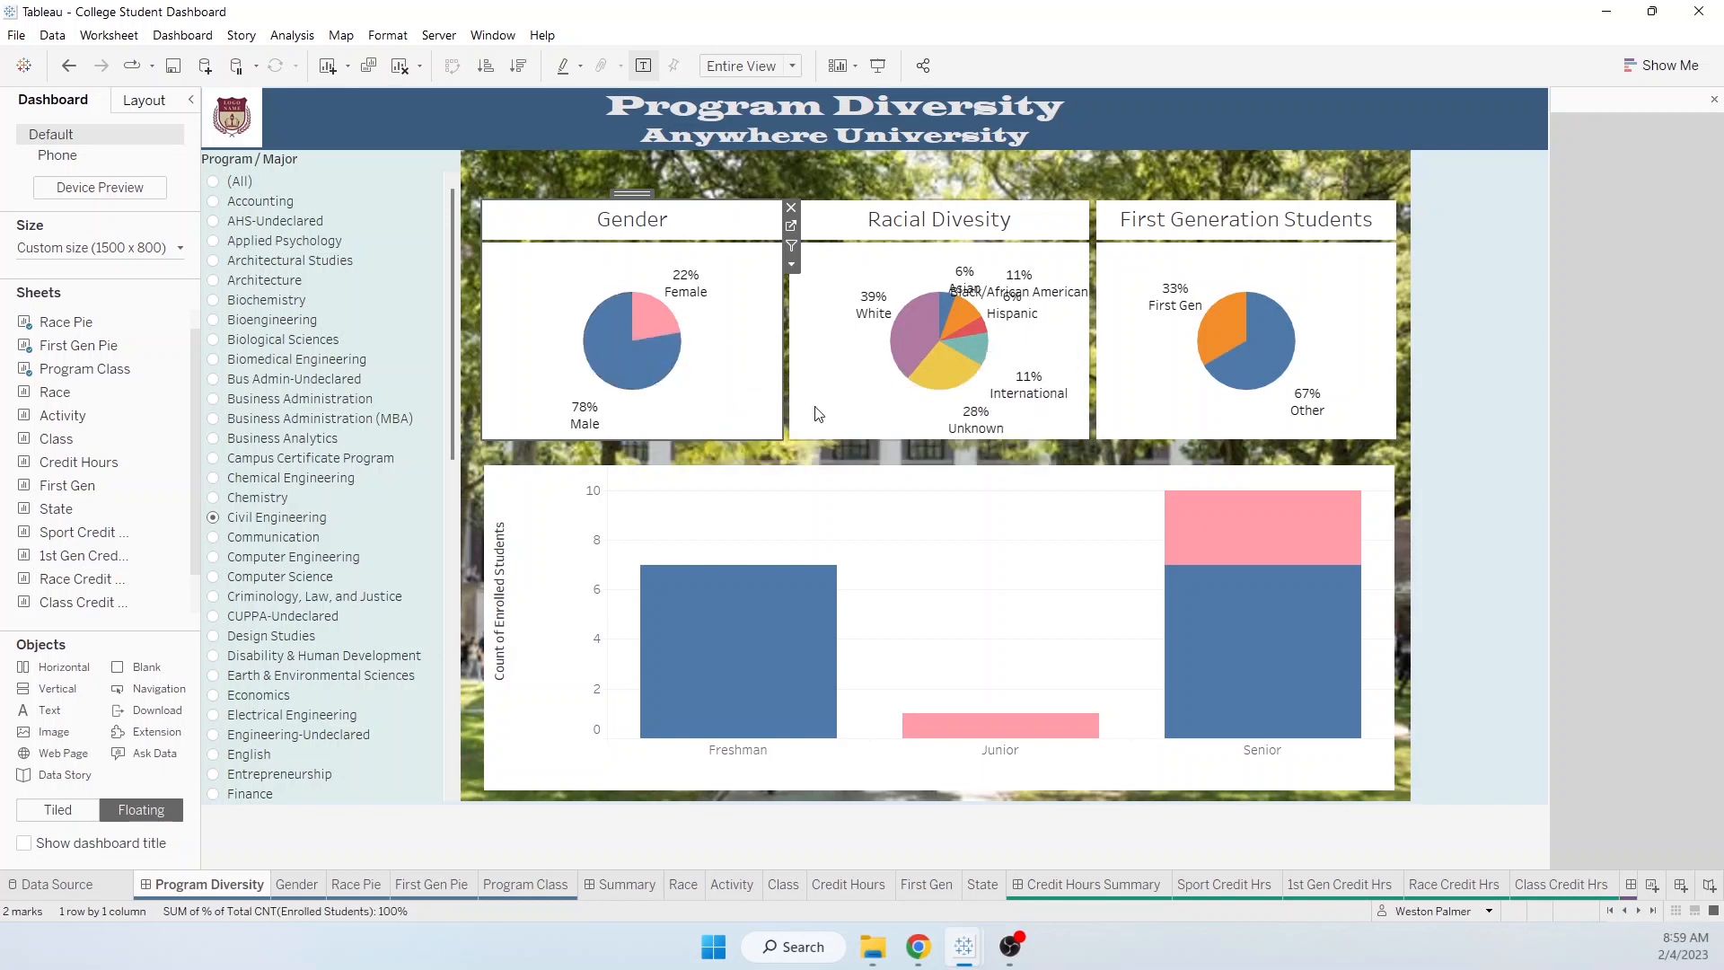
Step: Filter the dashboard by Chemical Engineering and by Business Analytics, and select the Program Class chart's area
click(213, 478)
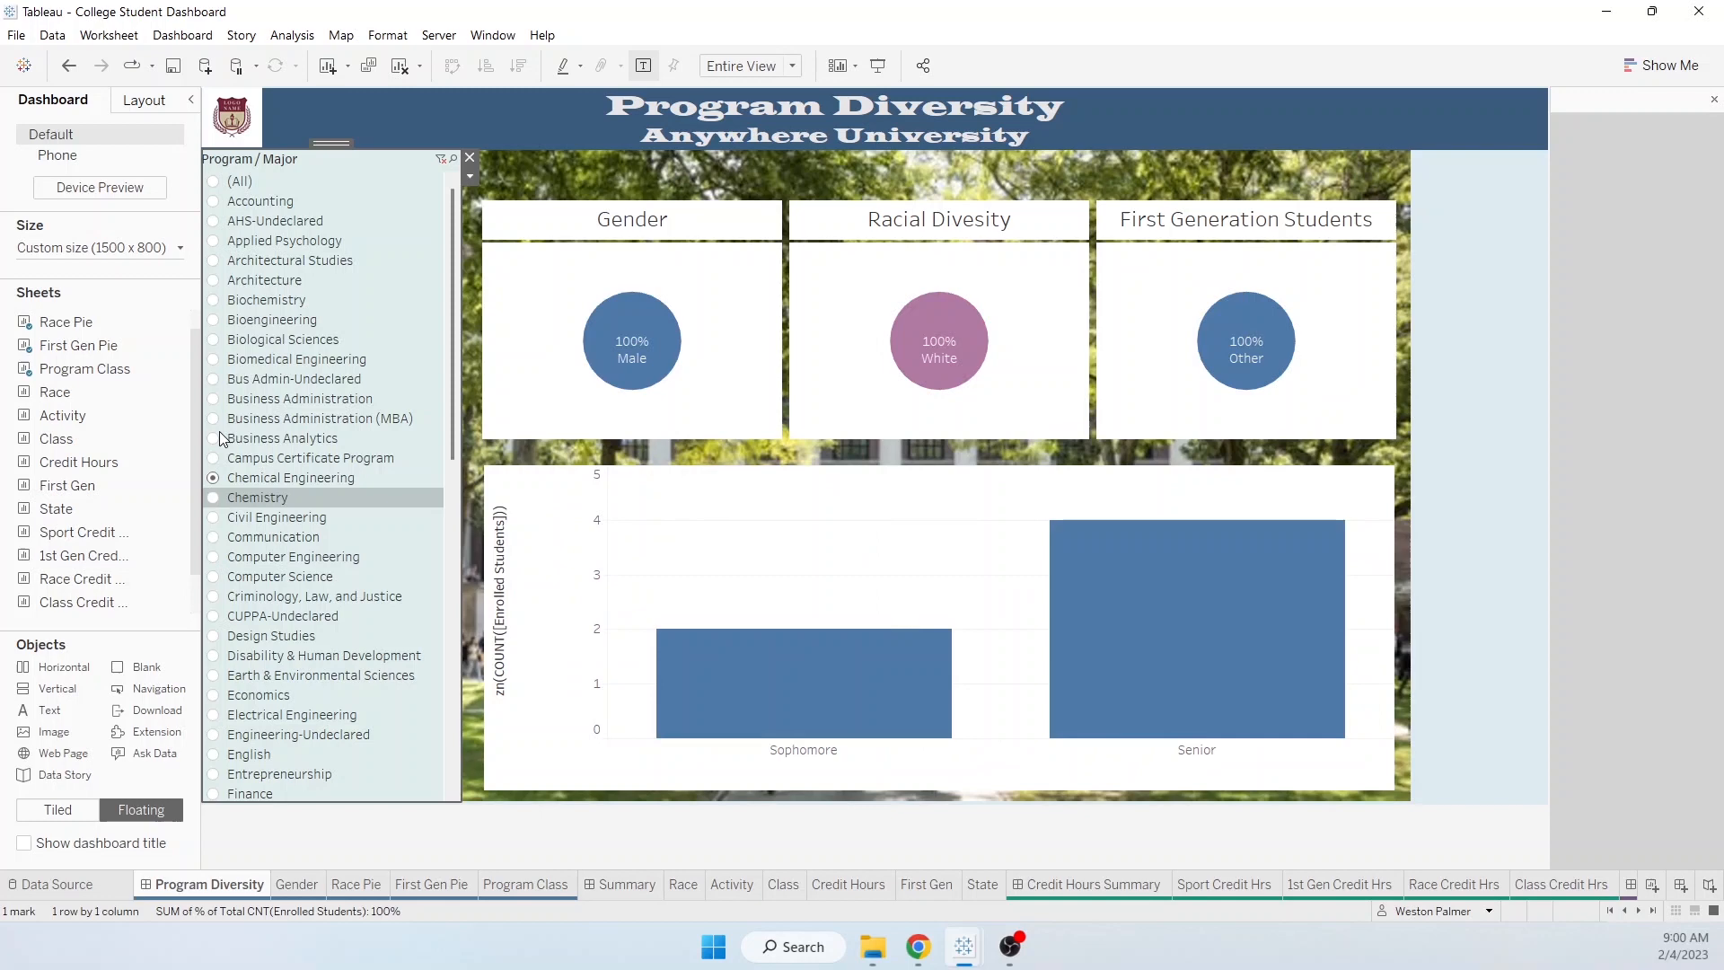
click(214, 439)
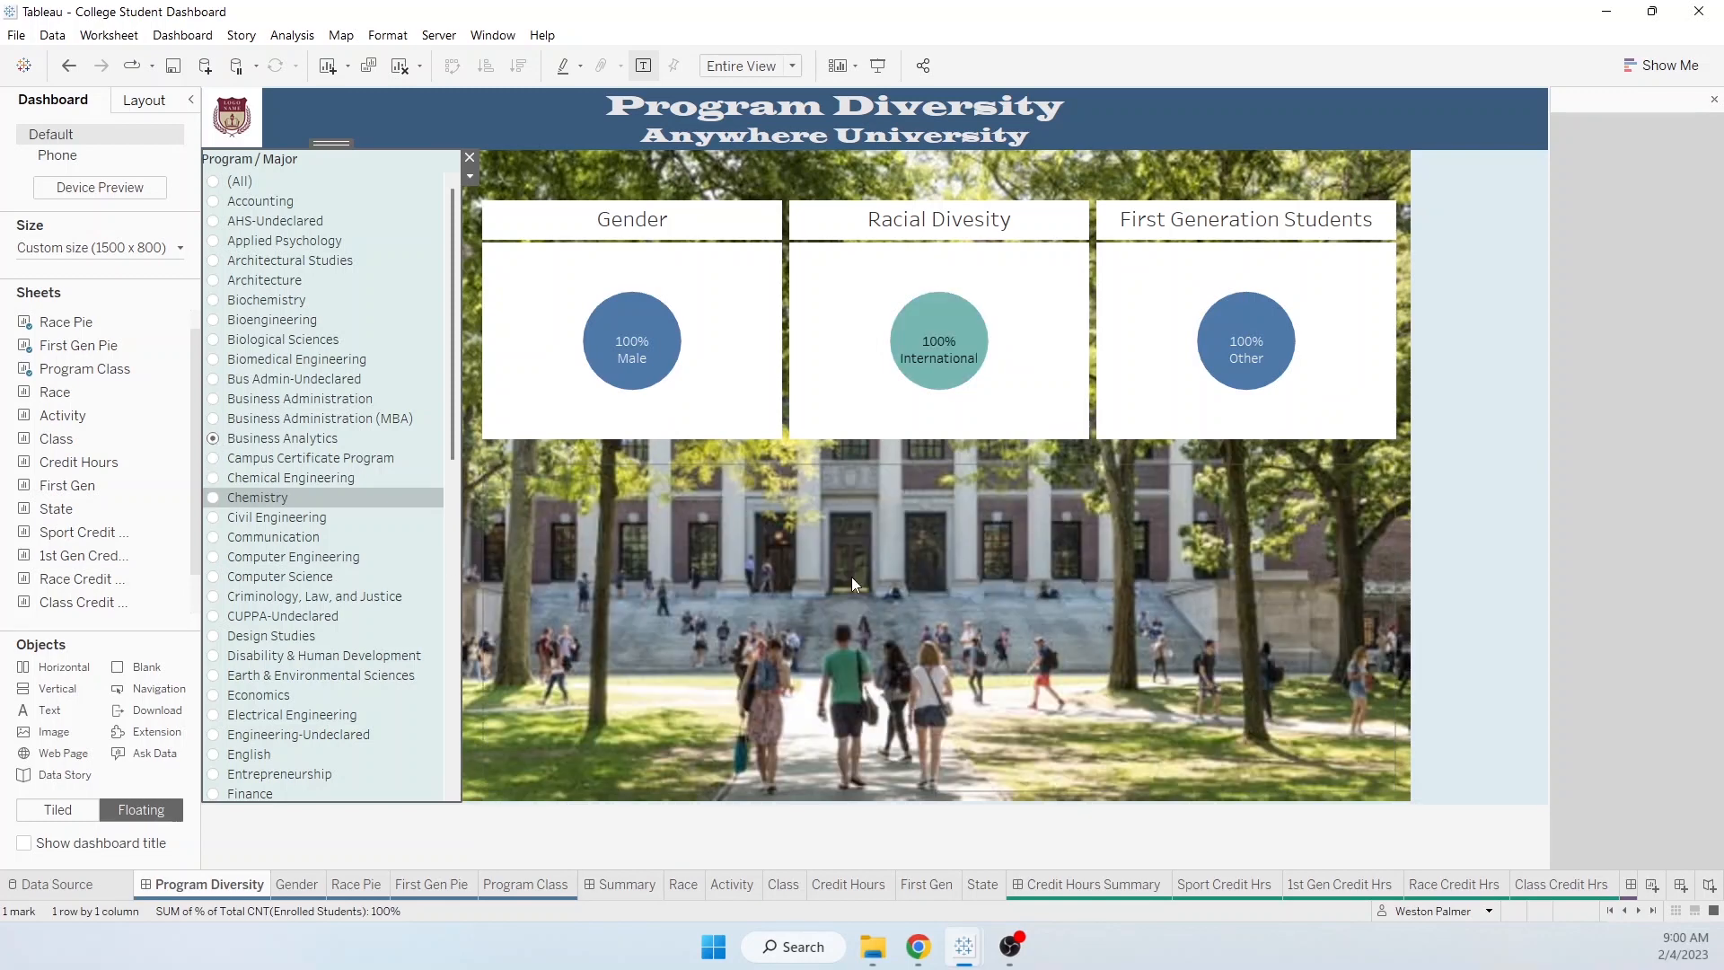
click(660, 470)
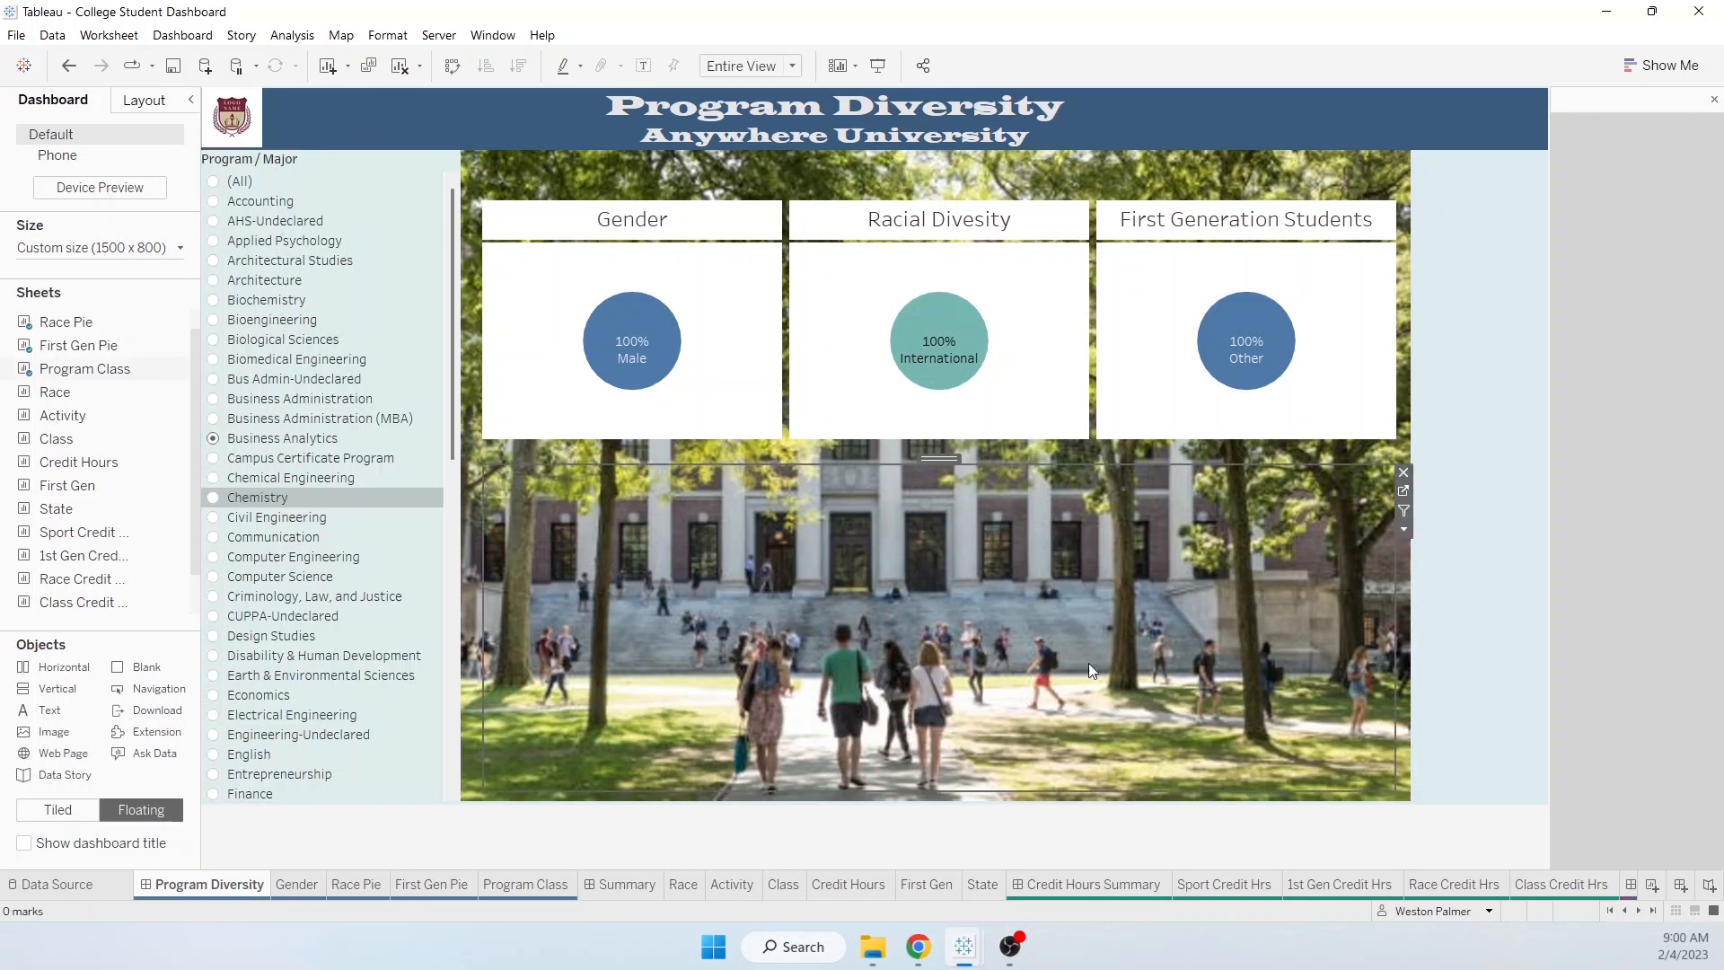
Step: Try a white background on the dashboard's Program Class chart and reset it to None
click(145, 100)
click(161, 412)
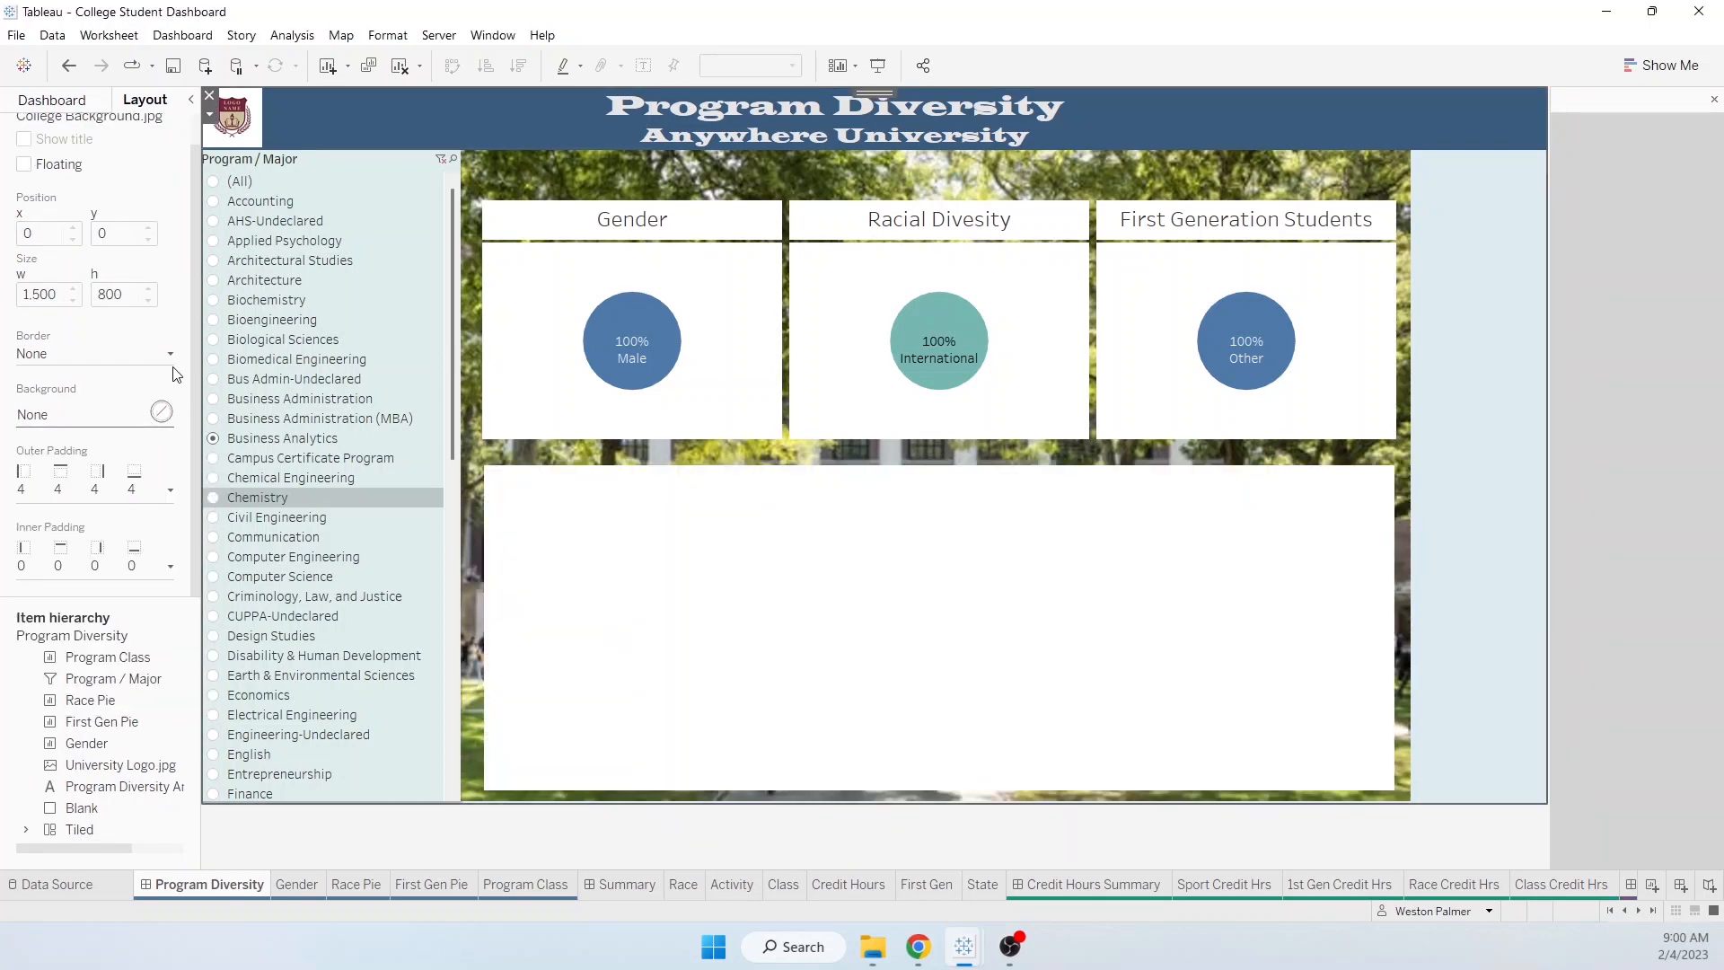
click(517, 542)
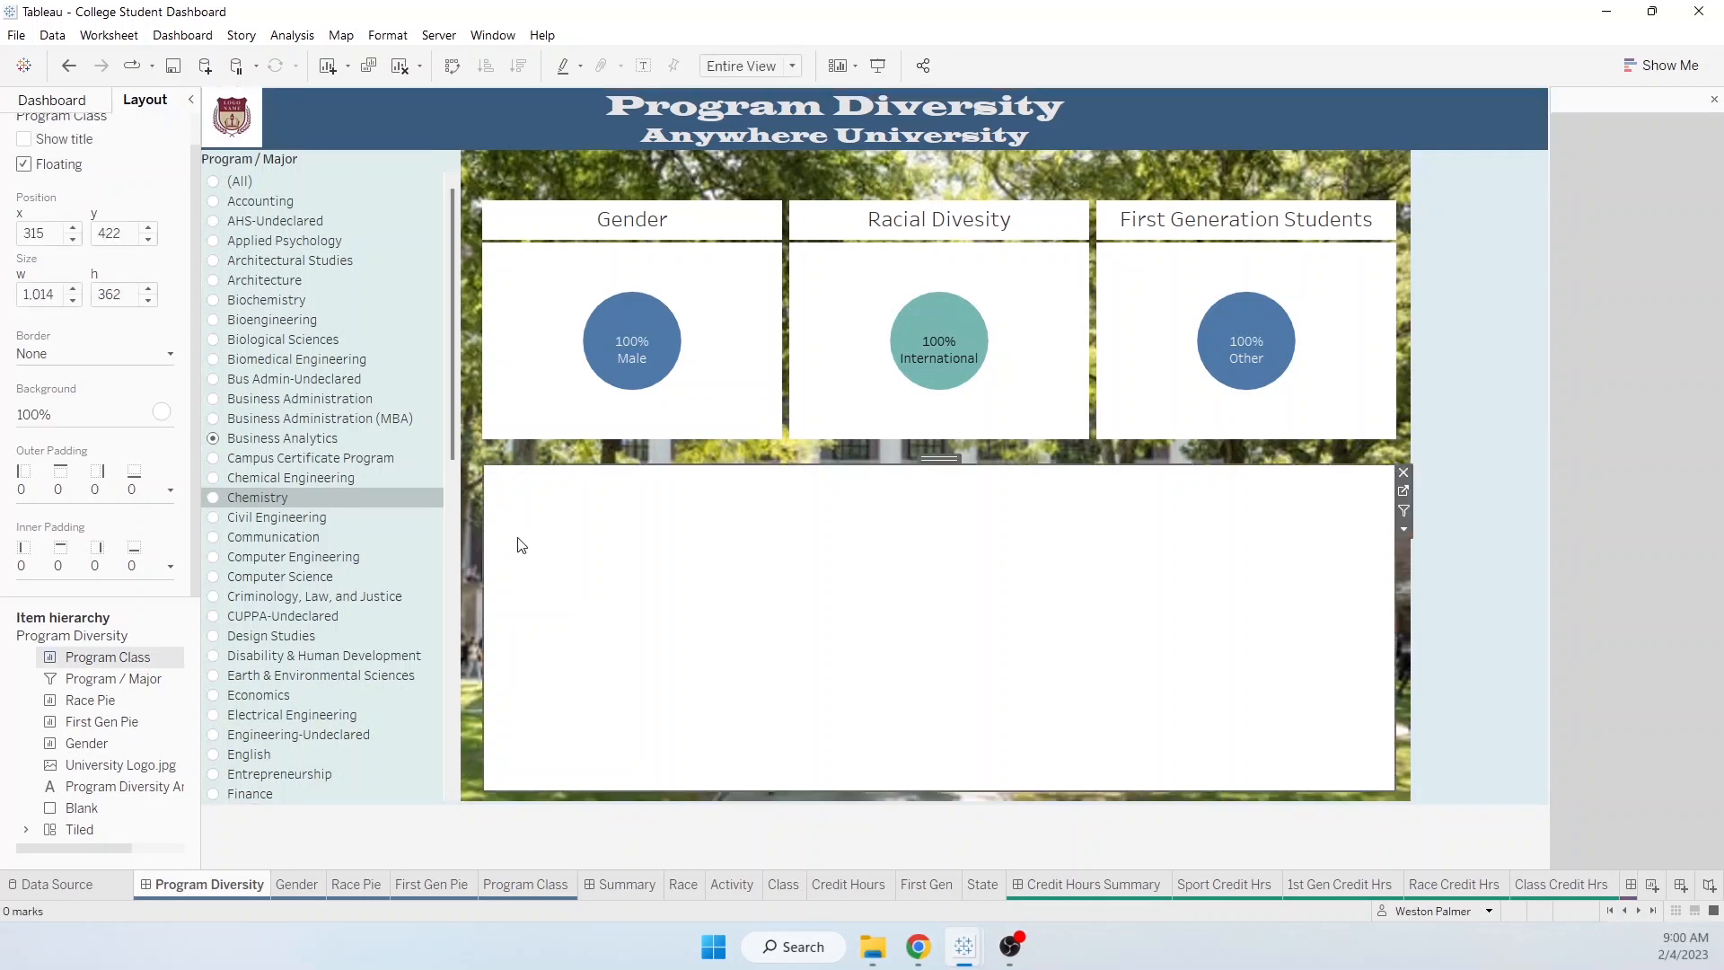
click(161, 412)
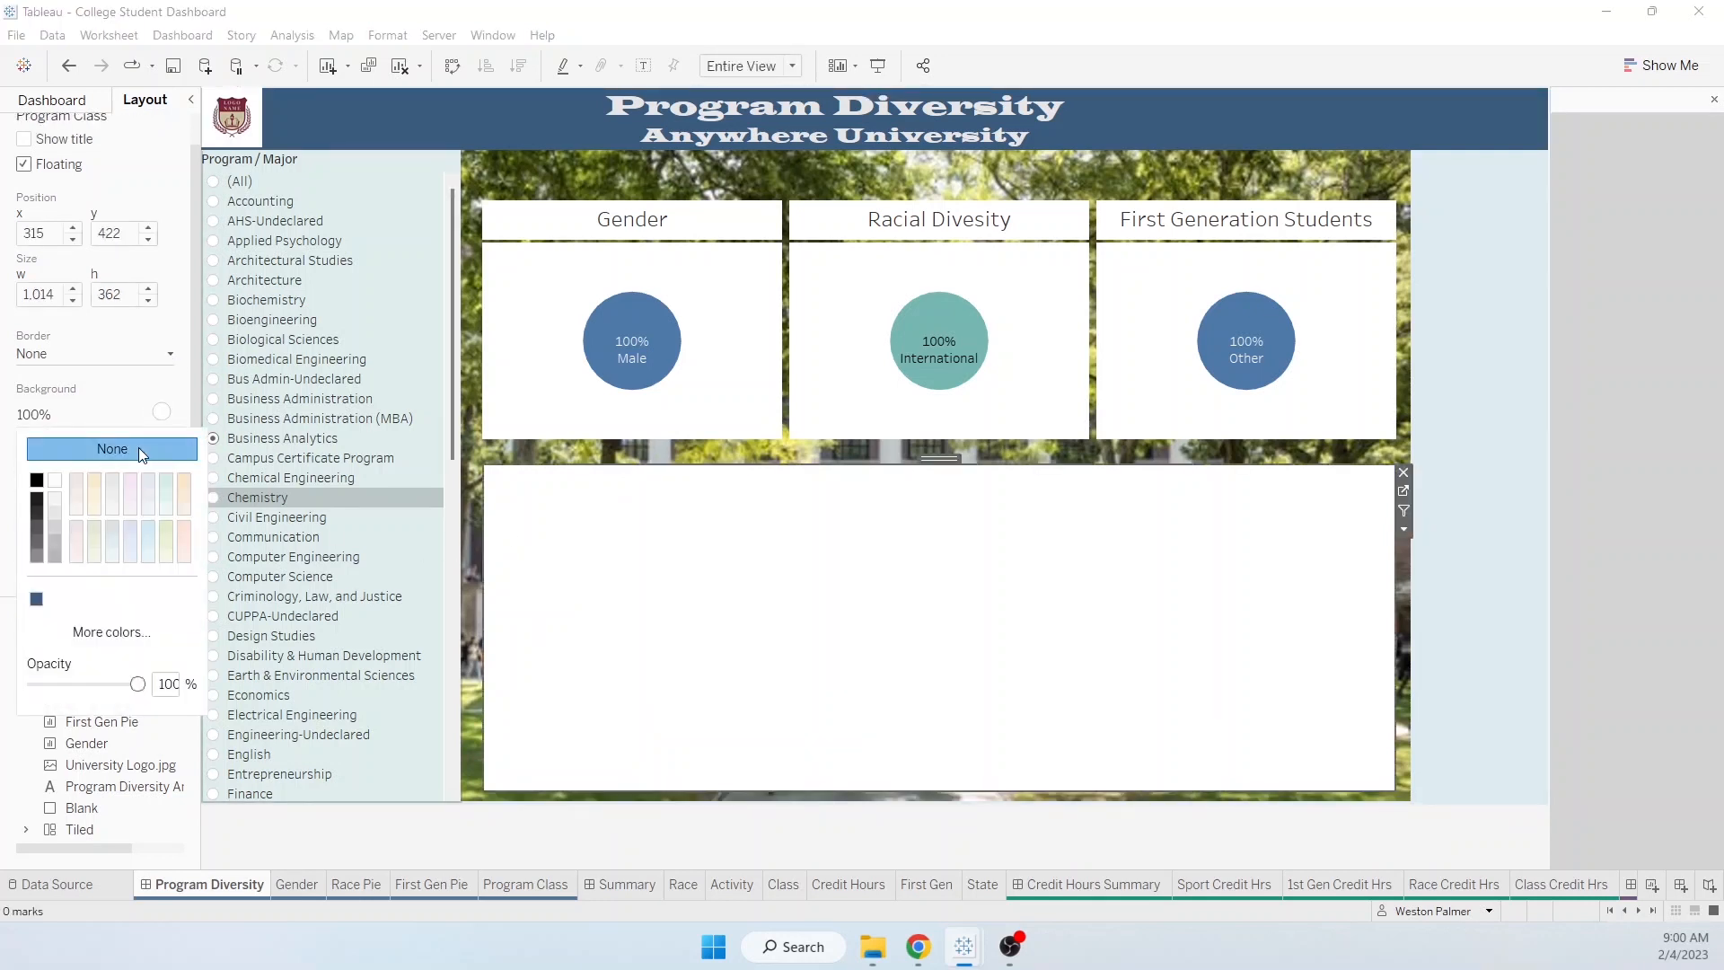
click(117, 448)
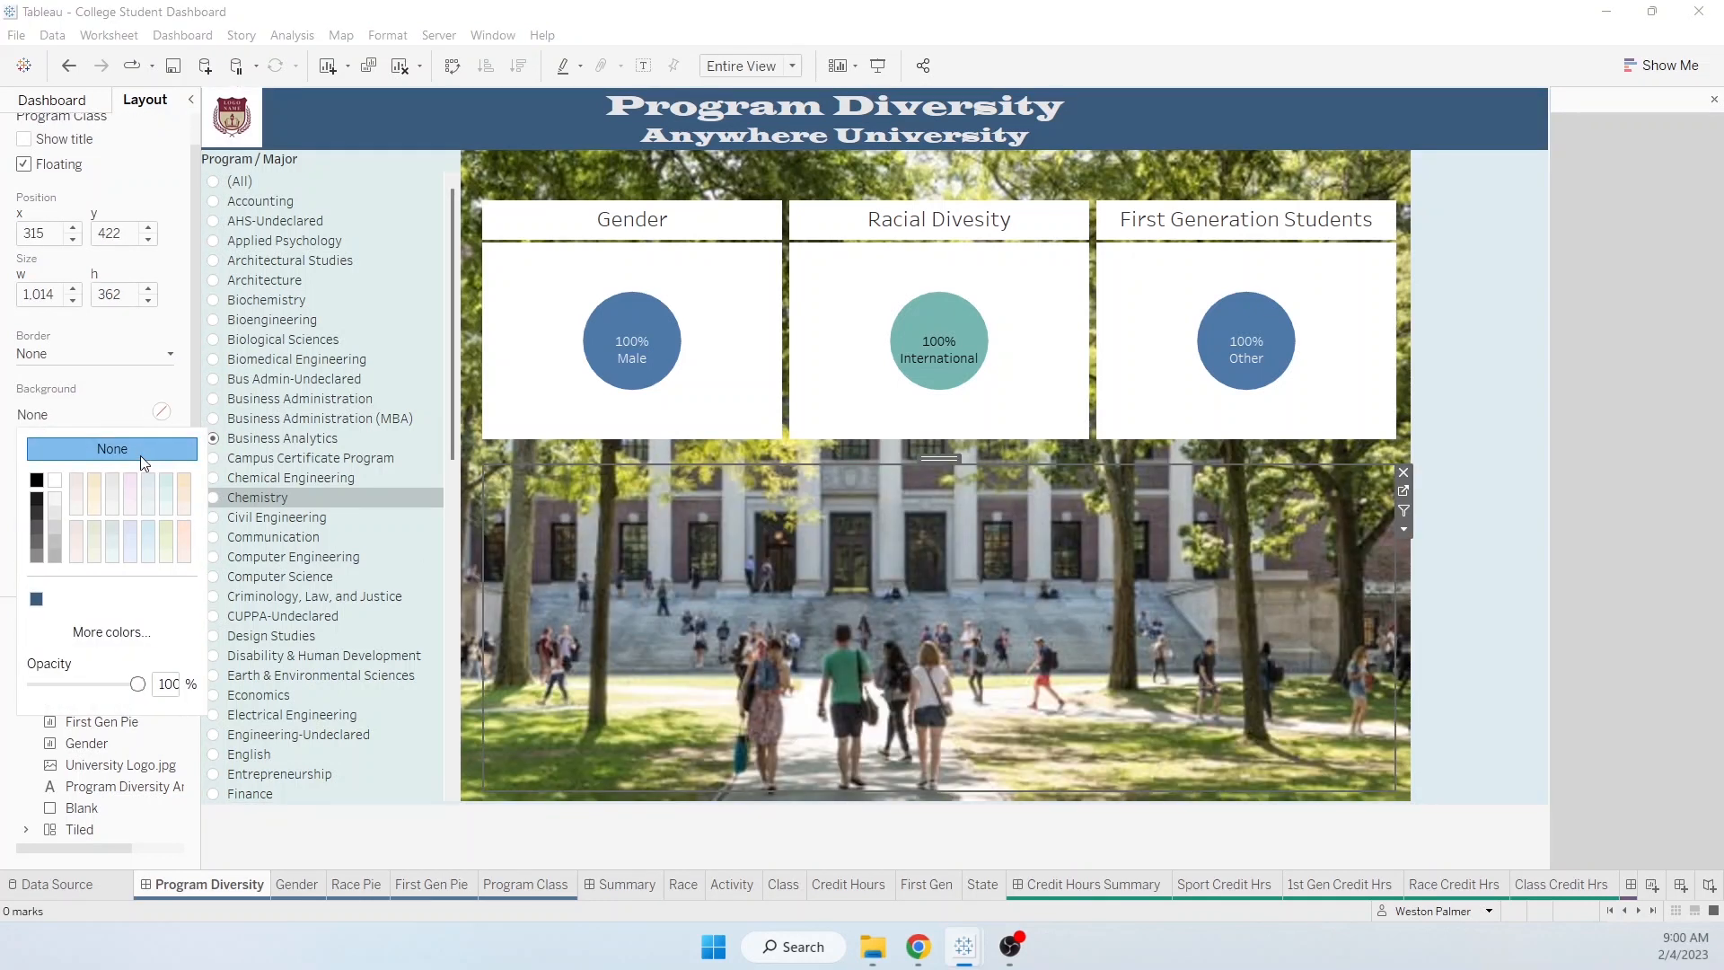
Step: Add a floating text object to the dashboard over the Program Class chart's area
click(77, 97)
click(77, 98)
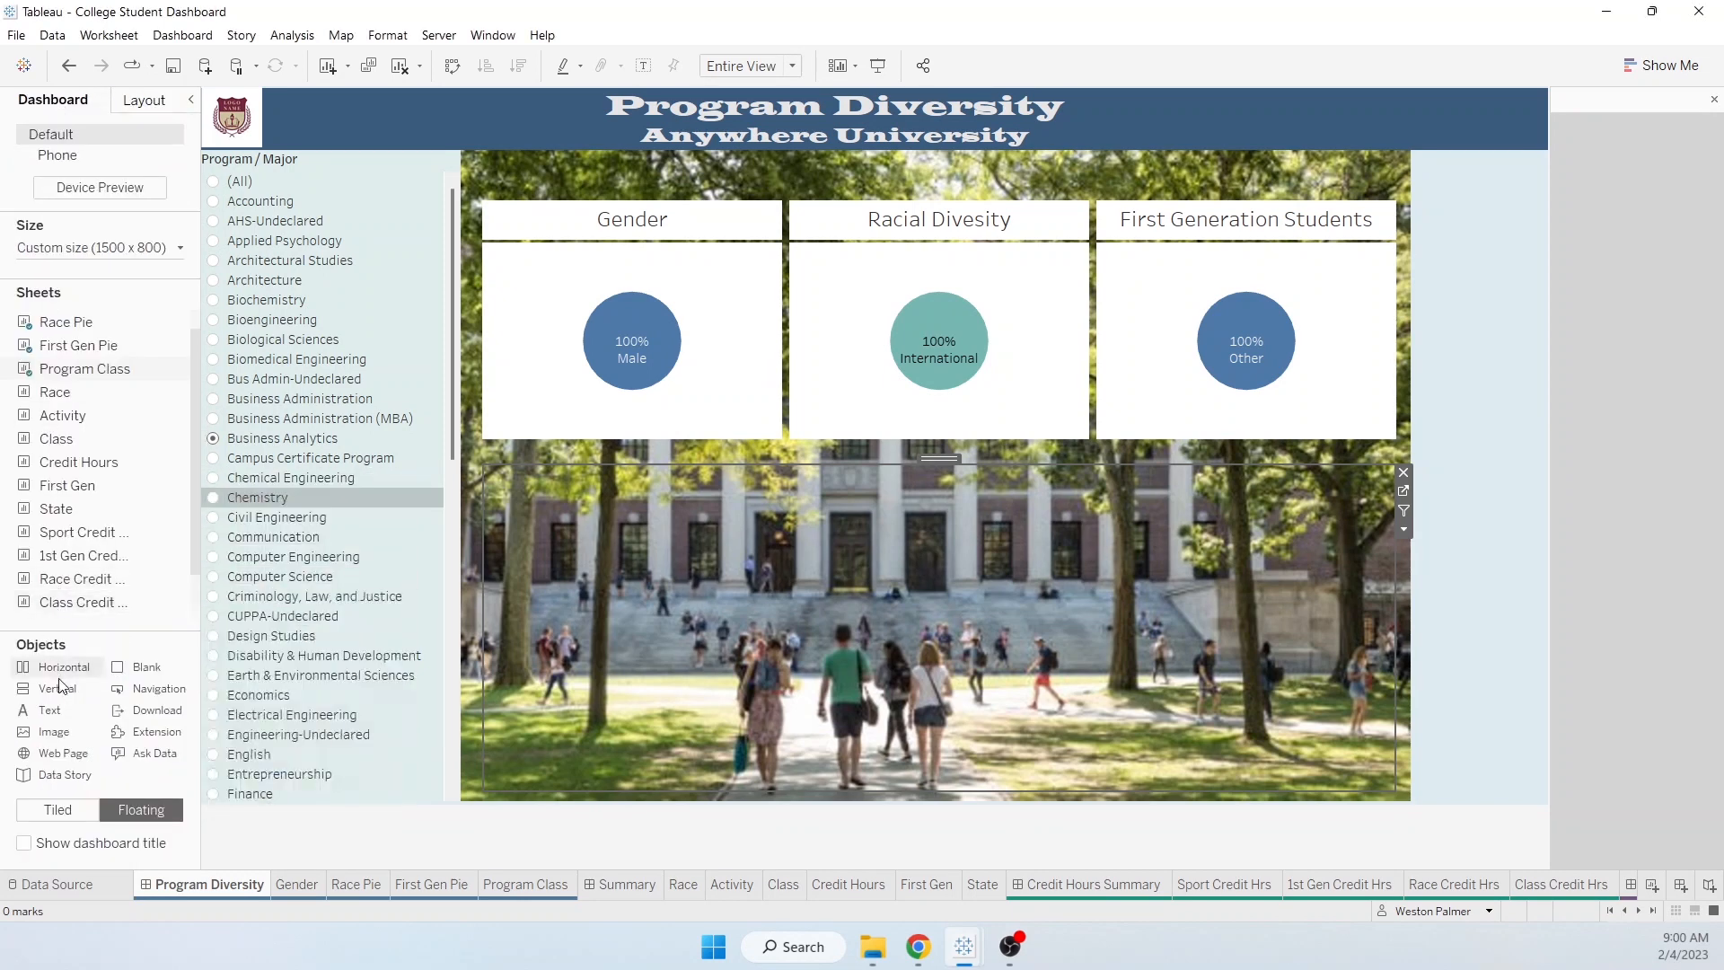
drag(50, 712, 735, 504)
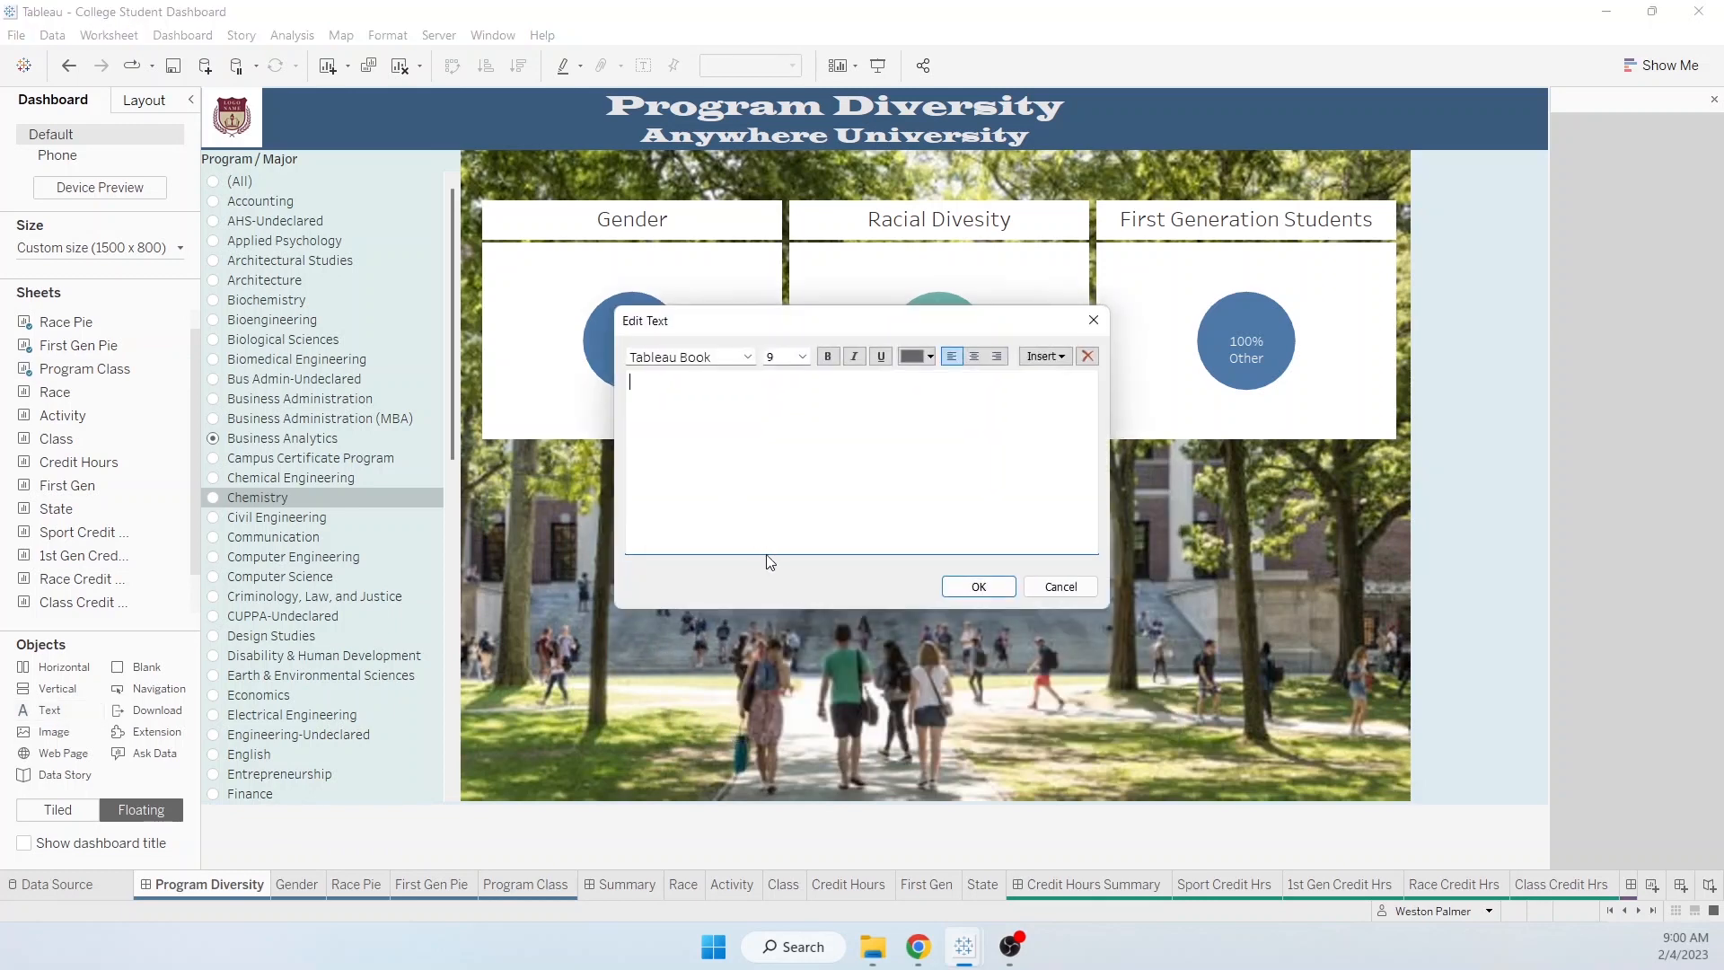
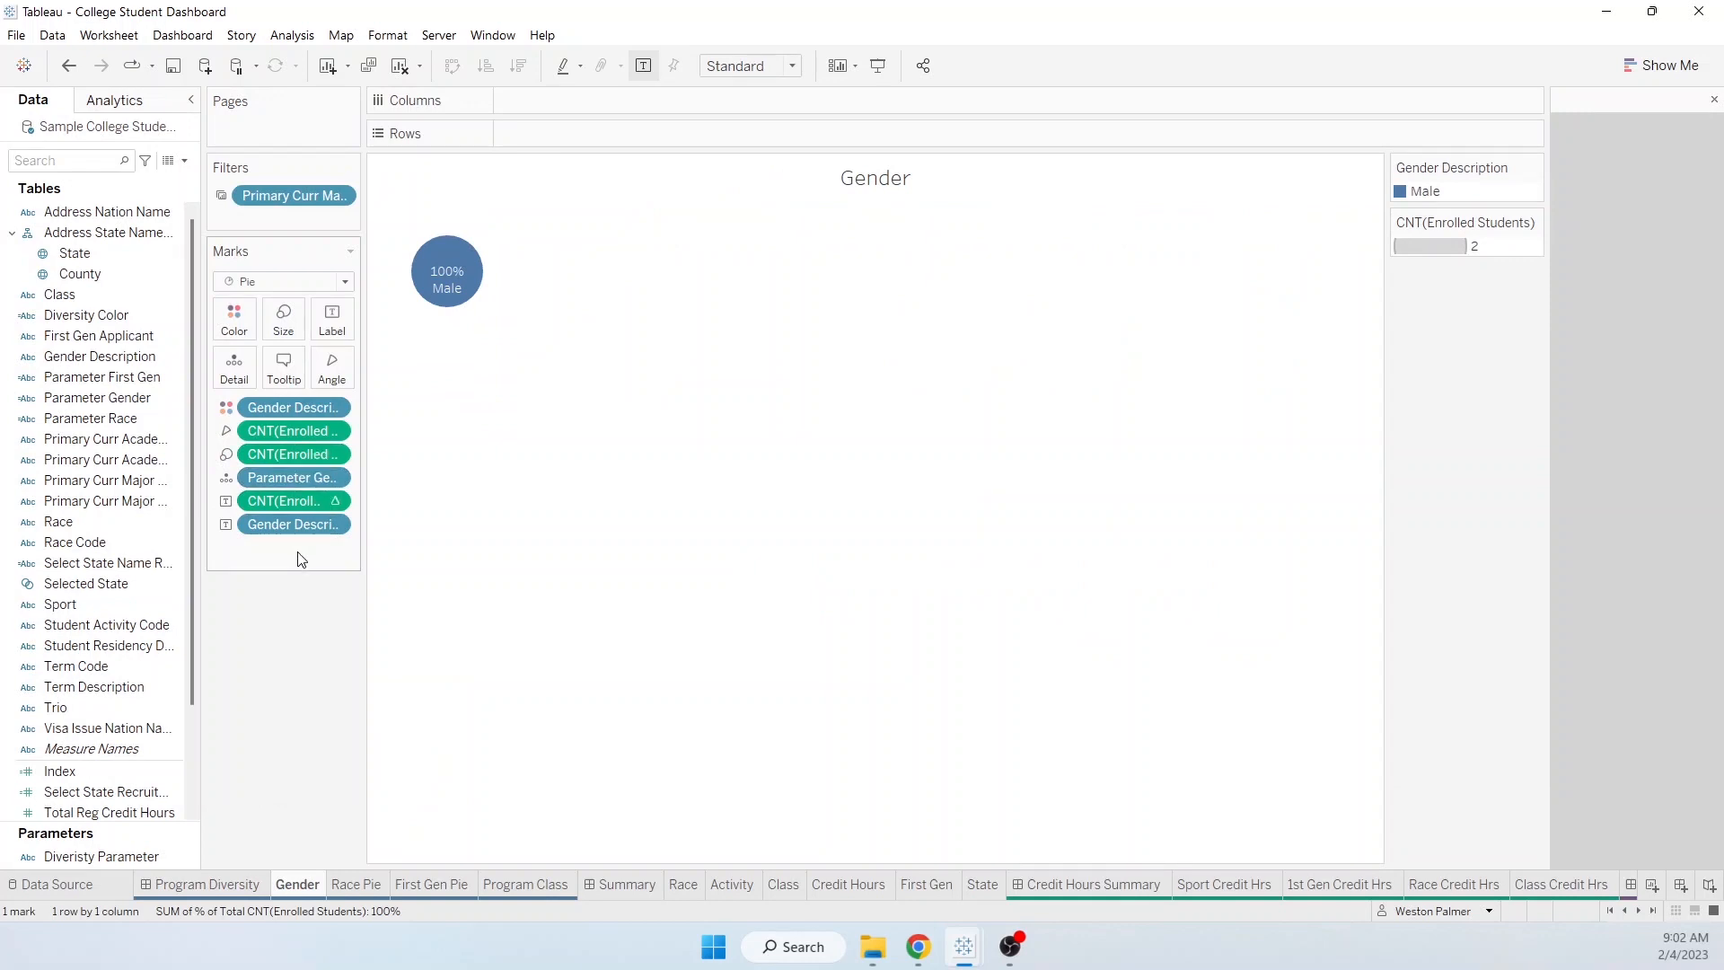
Step: Look at the Gender pie and the Program Class worksheet, and return to the Program Diversity dashboard
mouse_move(431, 284)
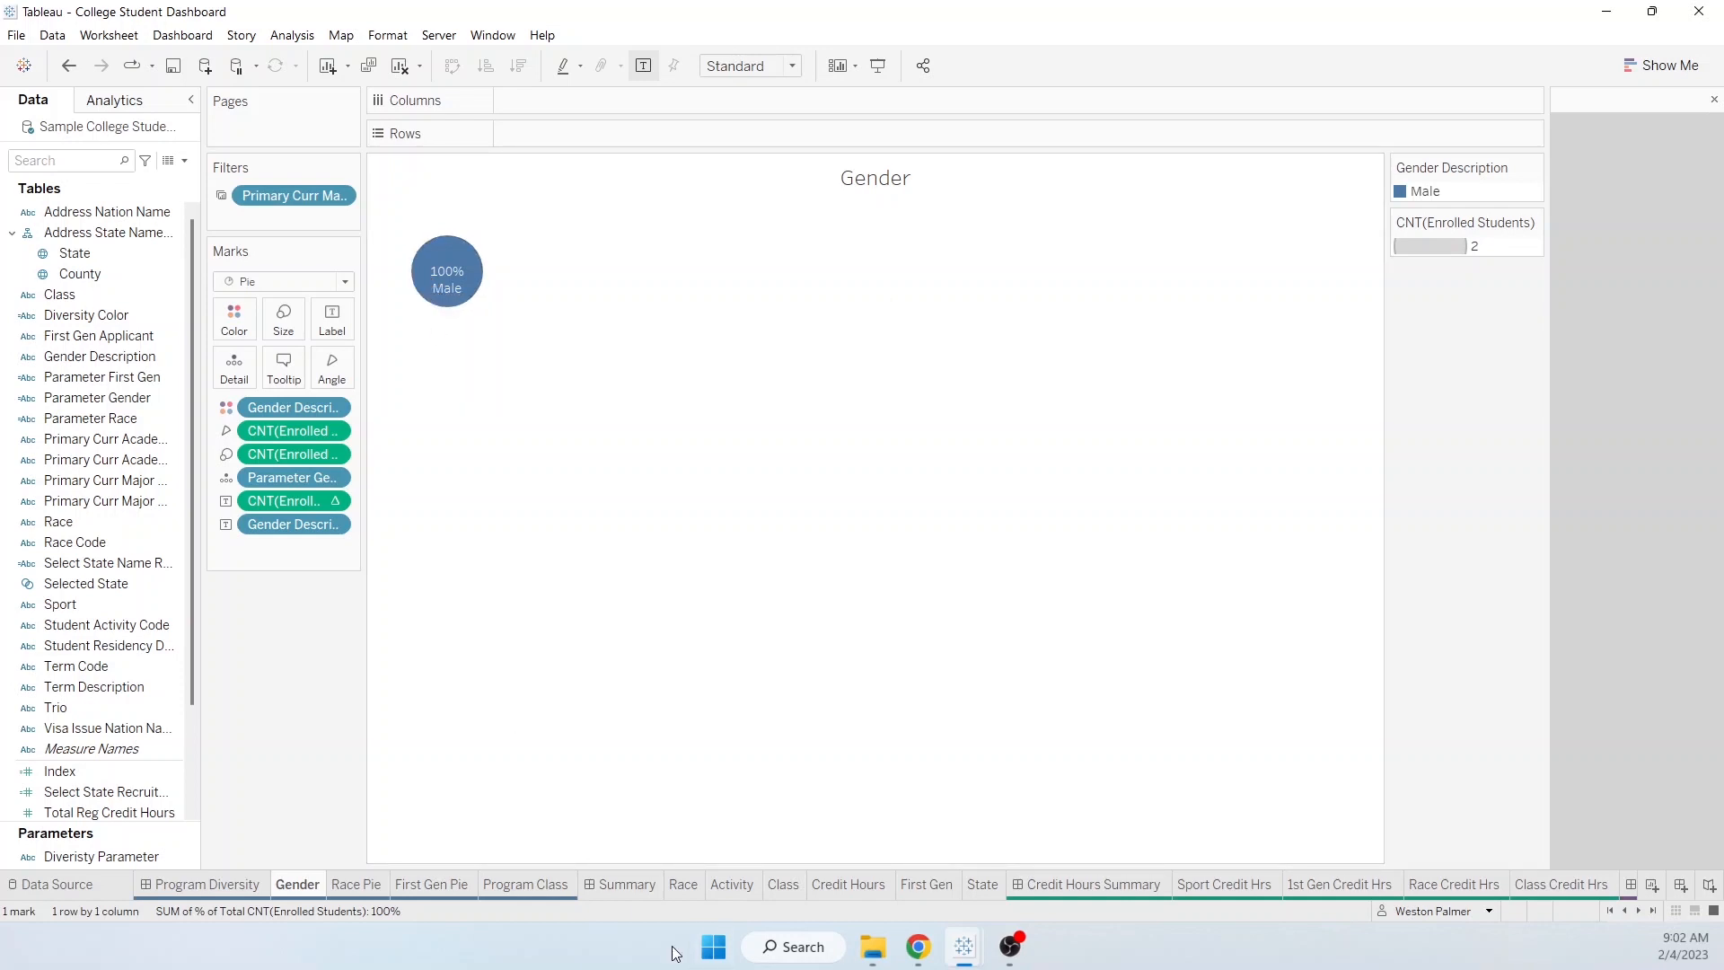
click(529, 888)
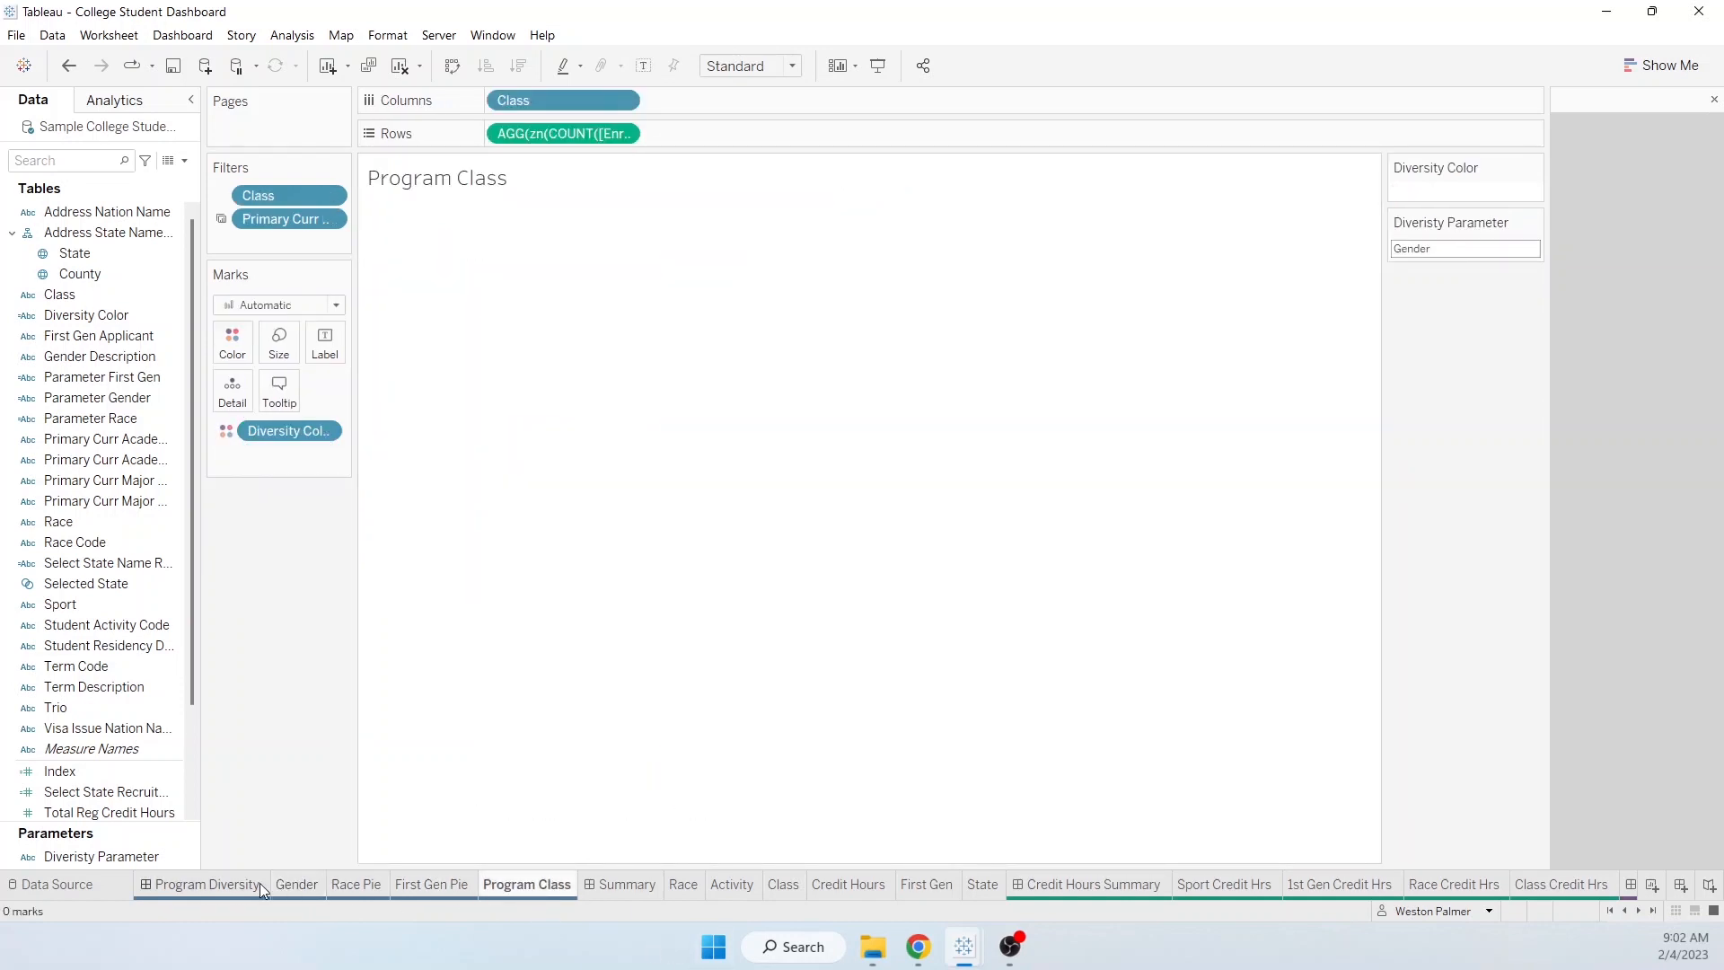
click(224, 883)
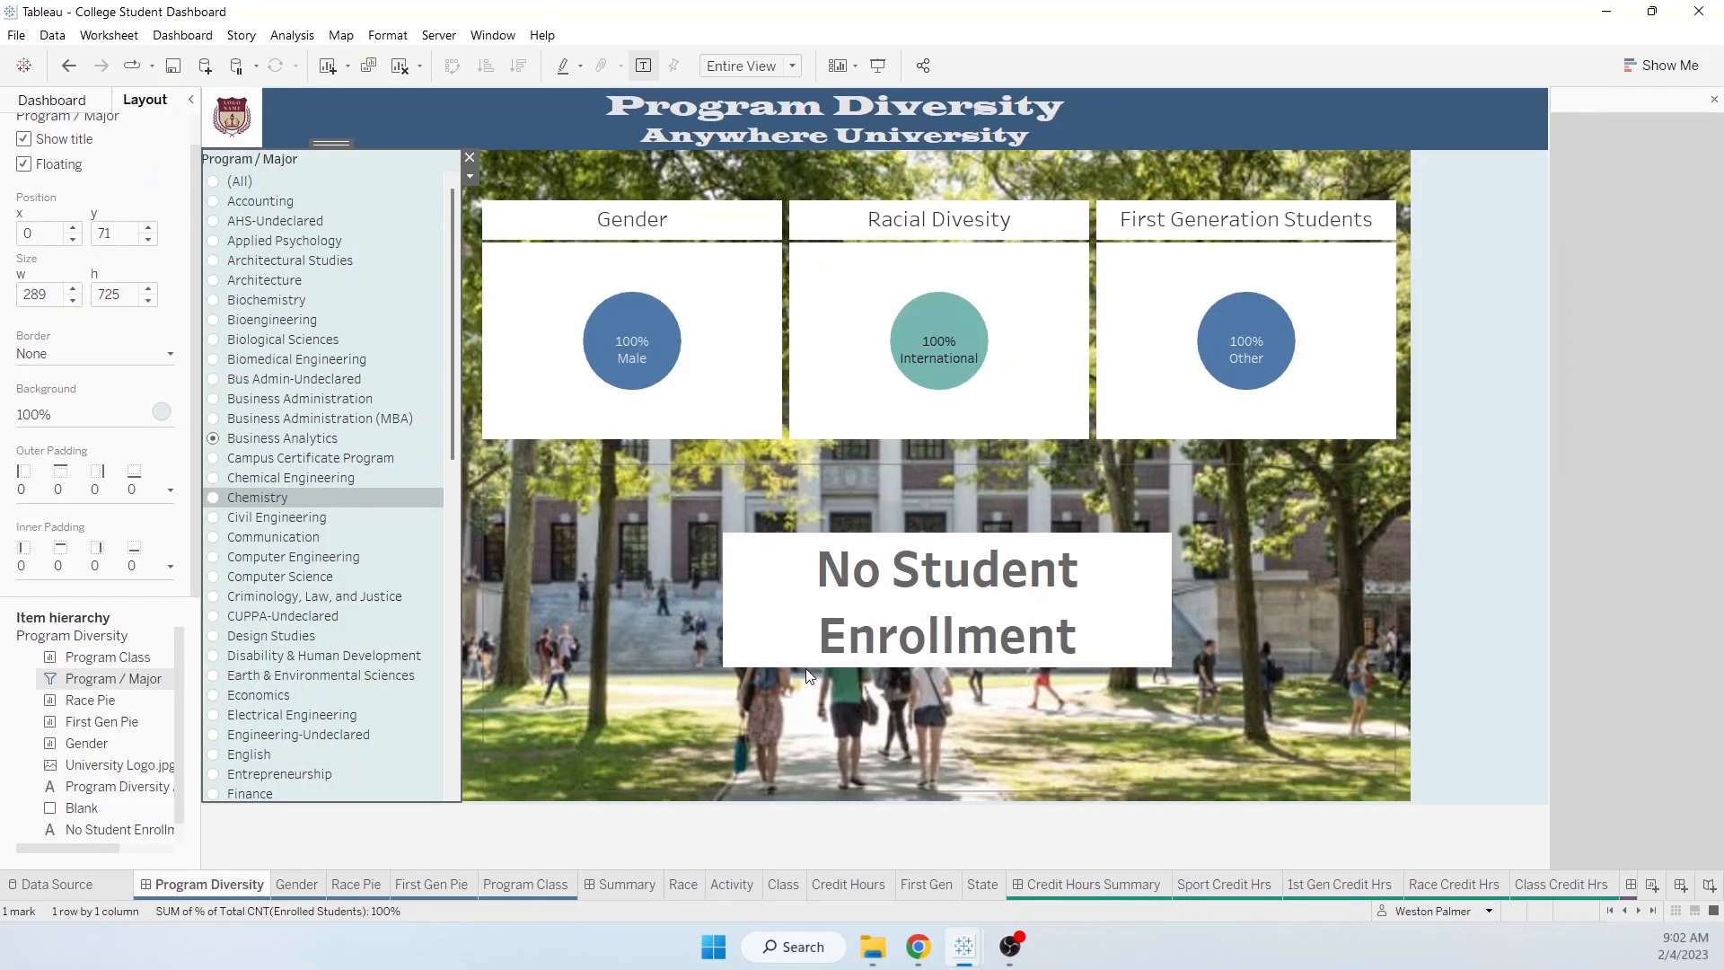
Step: Change the dashboard's enrollment text to "No Undergradute Student Enrollment" and widen its box to about 561 pixels
right_click(886, 600)
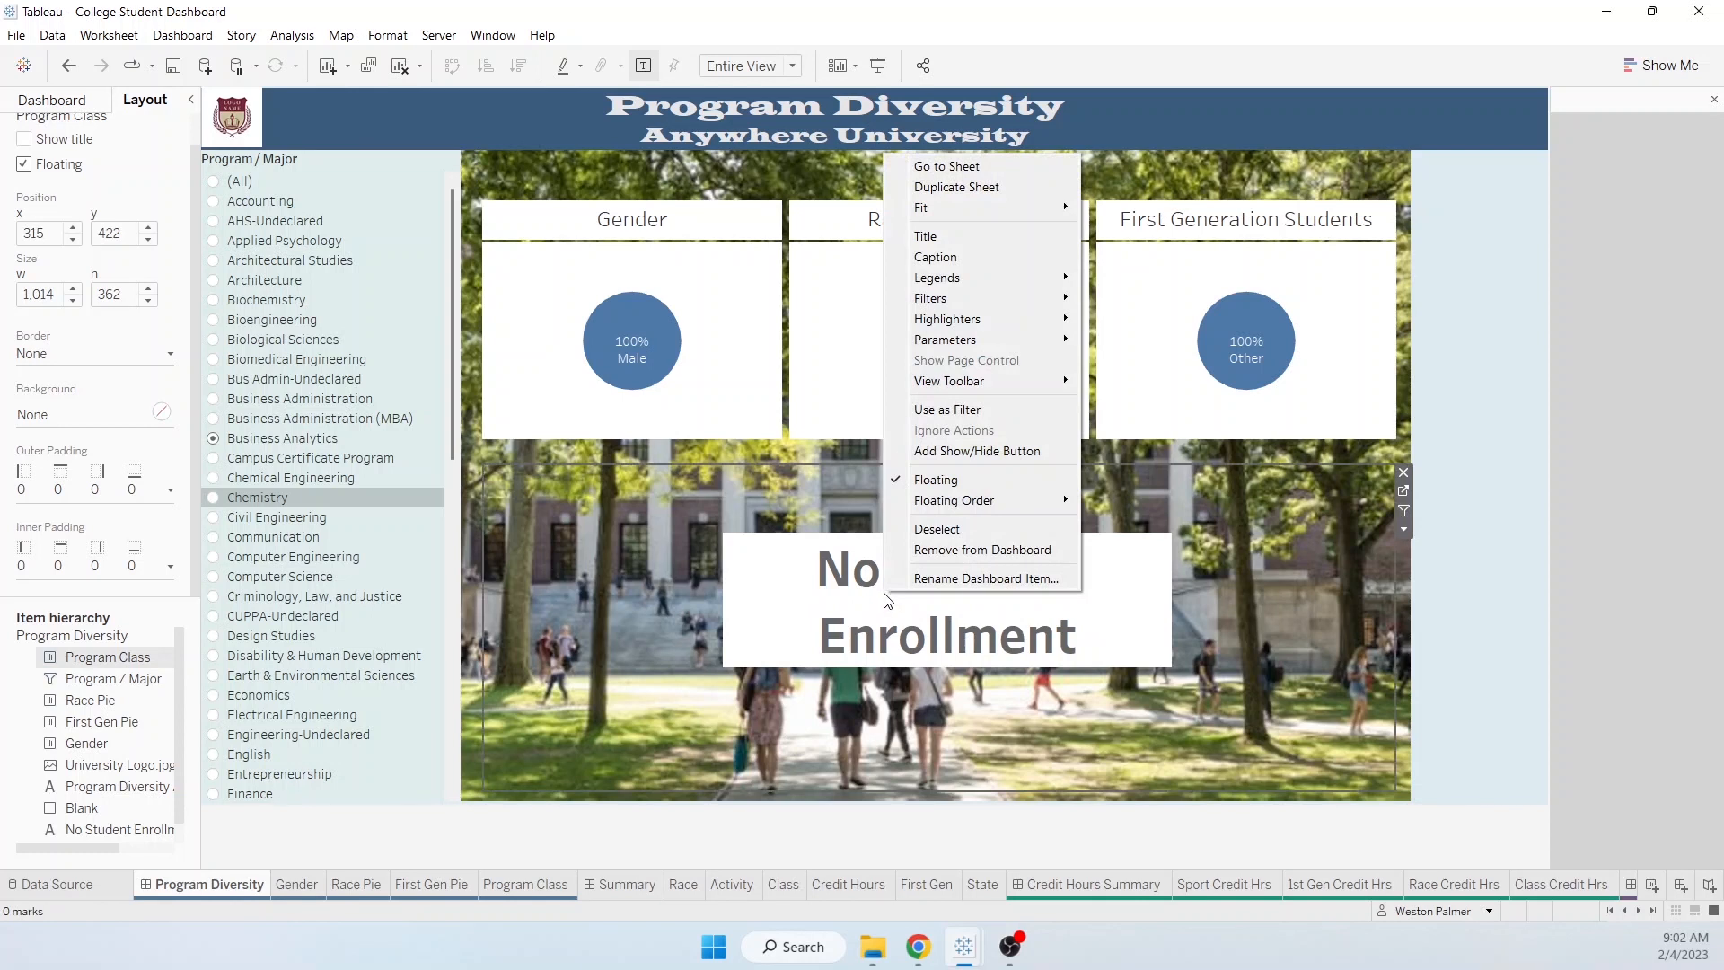
key(Escape)
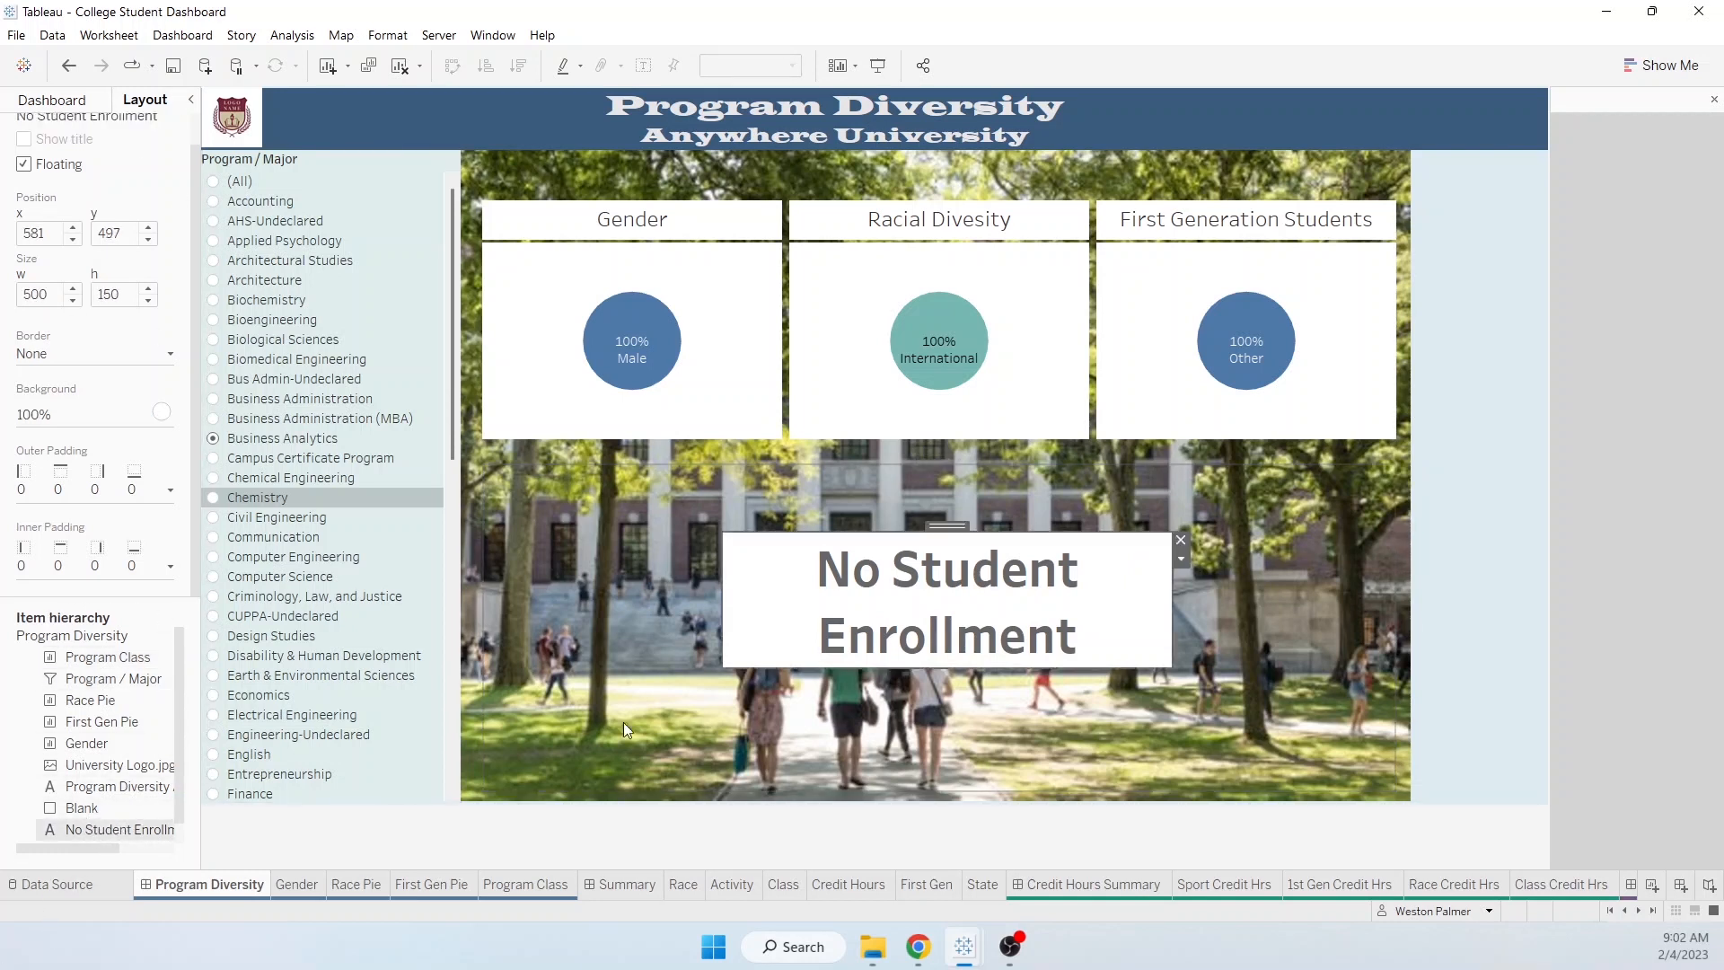
right_click(928, 623)
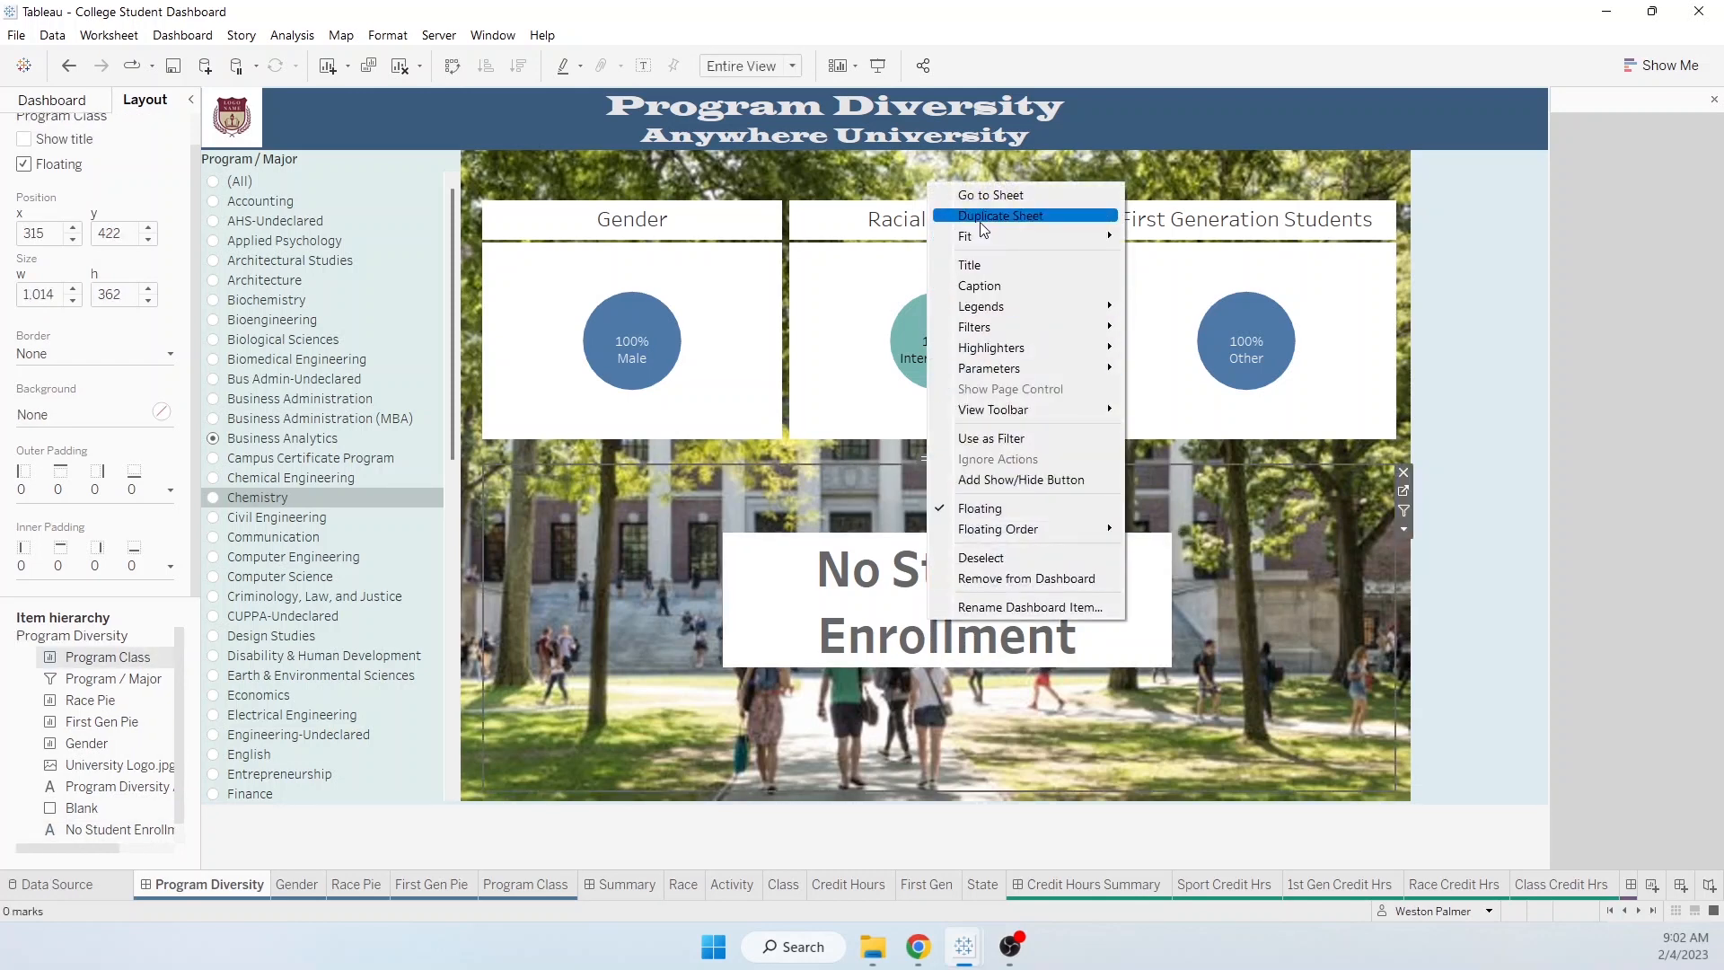
right_click(108, 831)
click(164, 623)
click(824, 411)
text(Undergradute Student Enrollment)
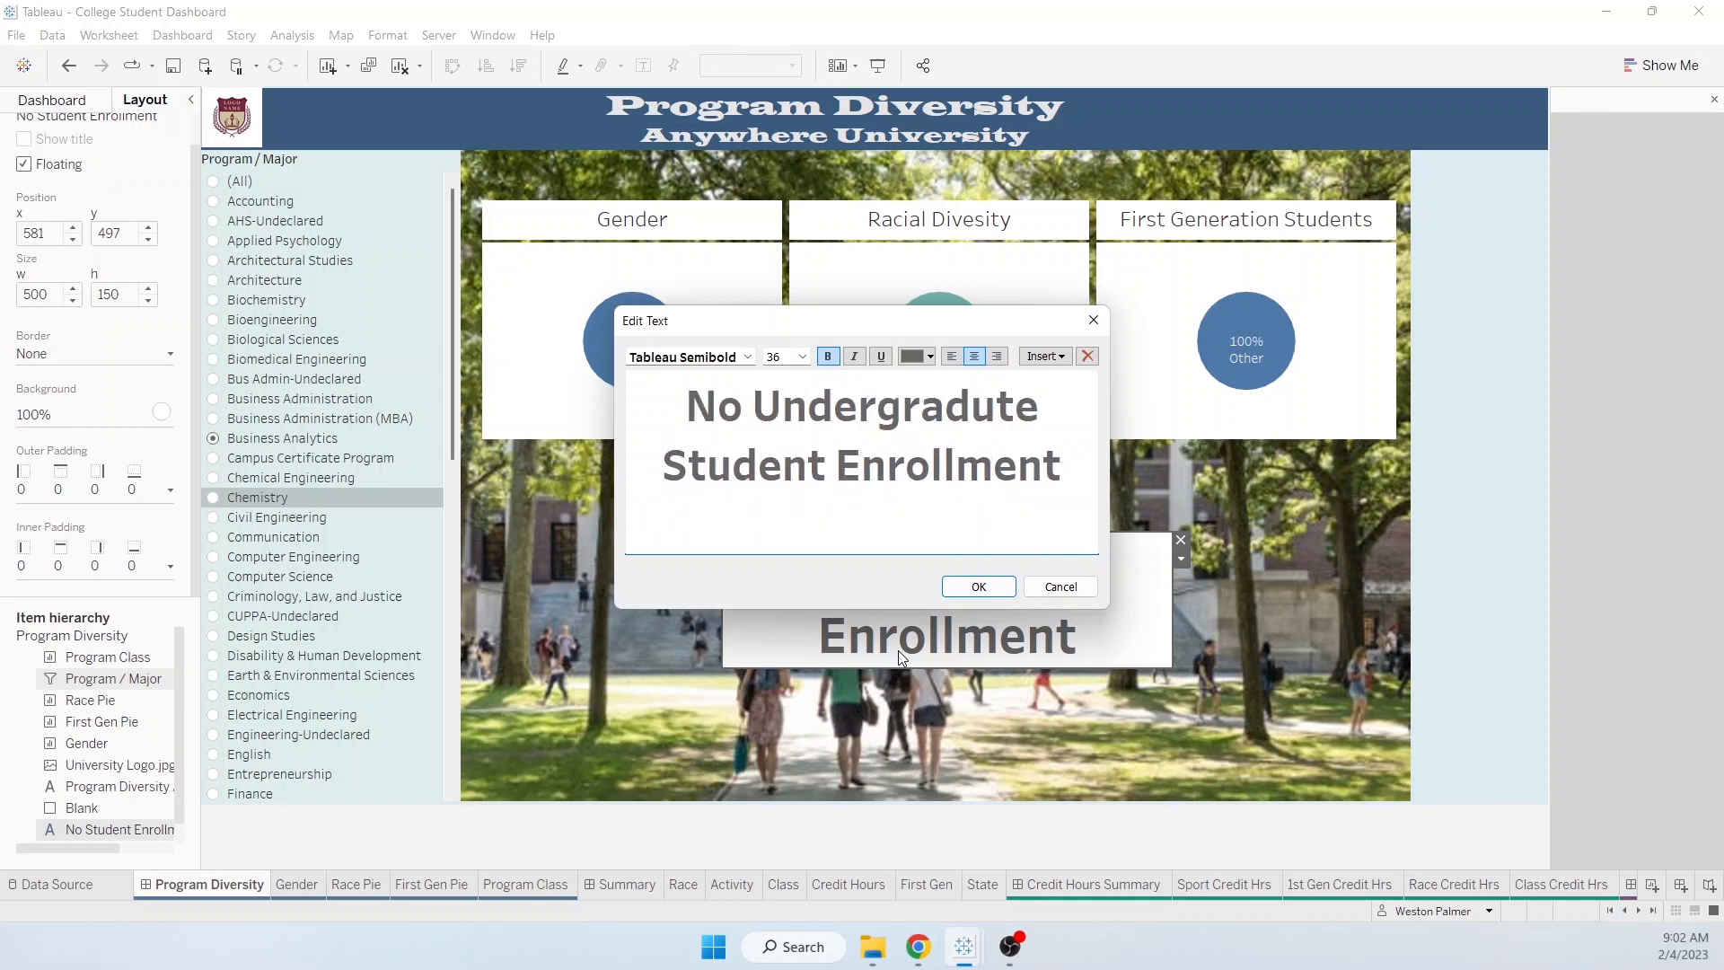
click(979, 587)
drag(723, 628, 668, 634)
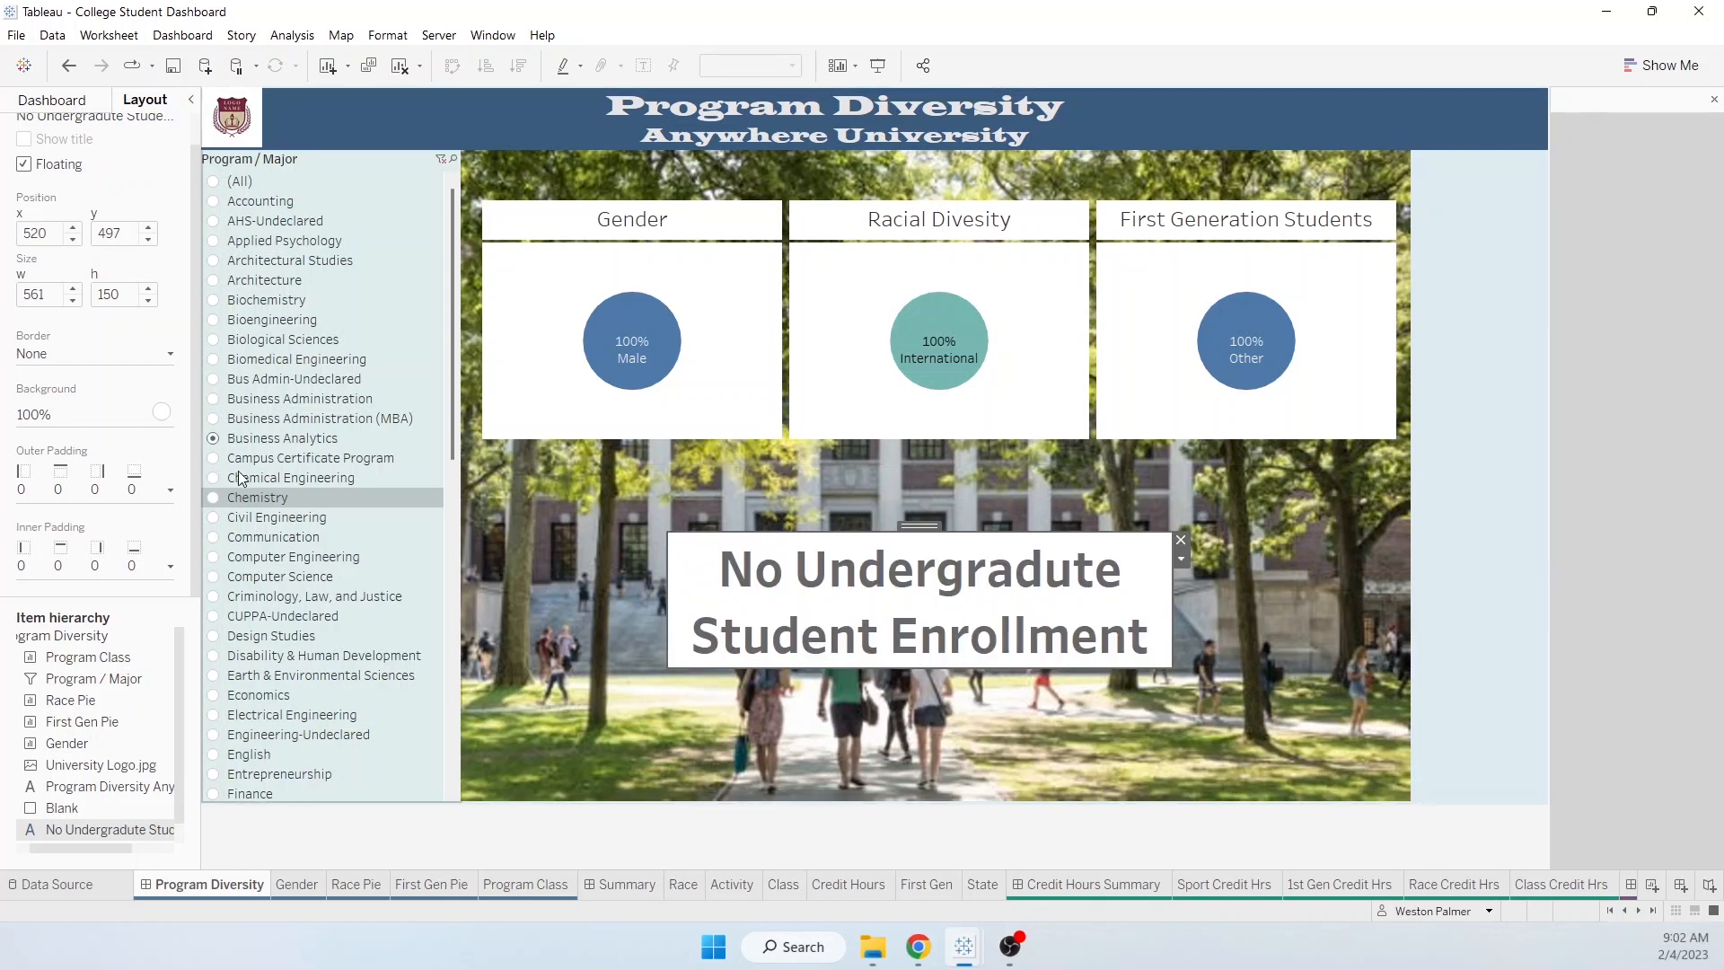
Step: Filter the dashboard to Biochemistry and color the class bars by race using the White slice of the racial pie
click(213, 301)
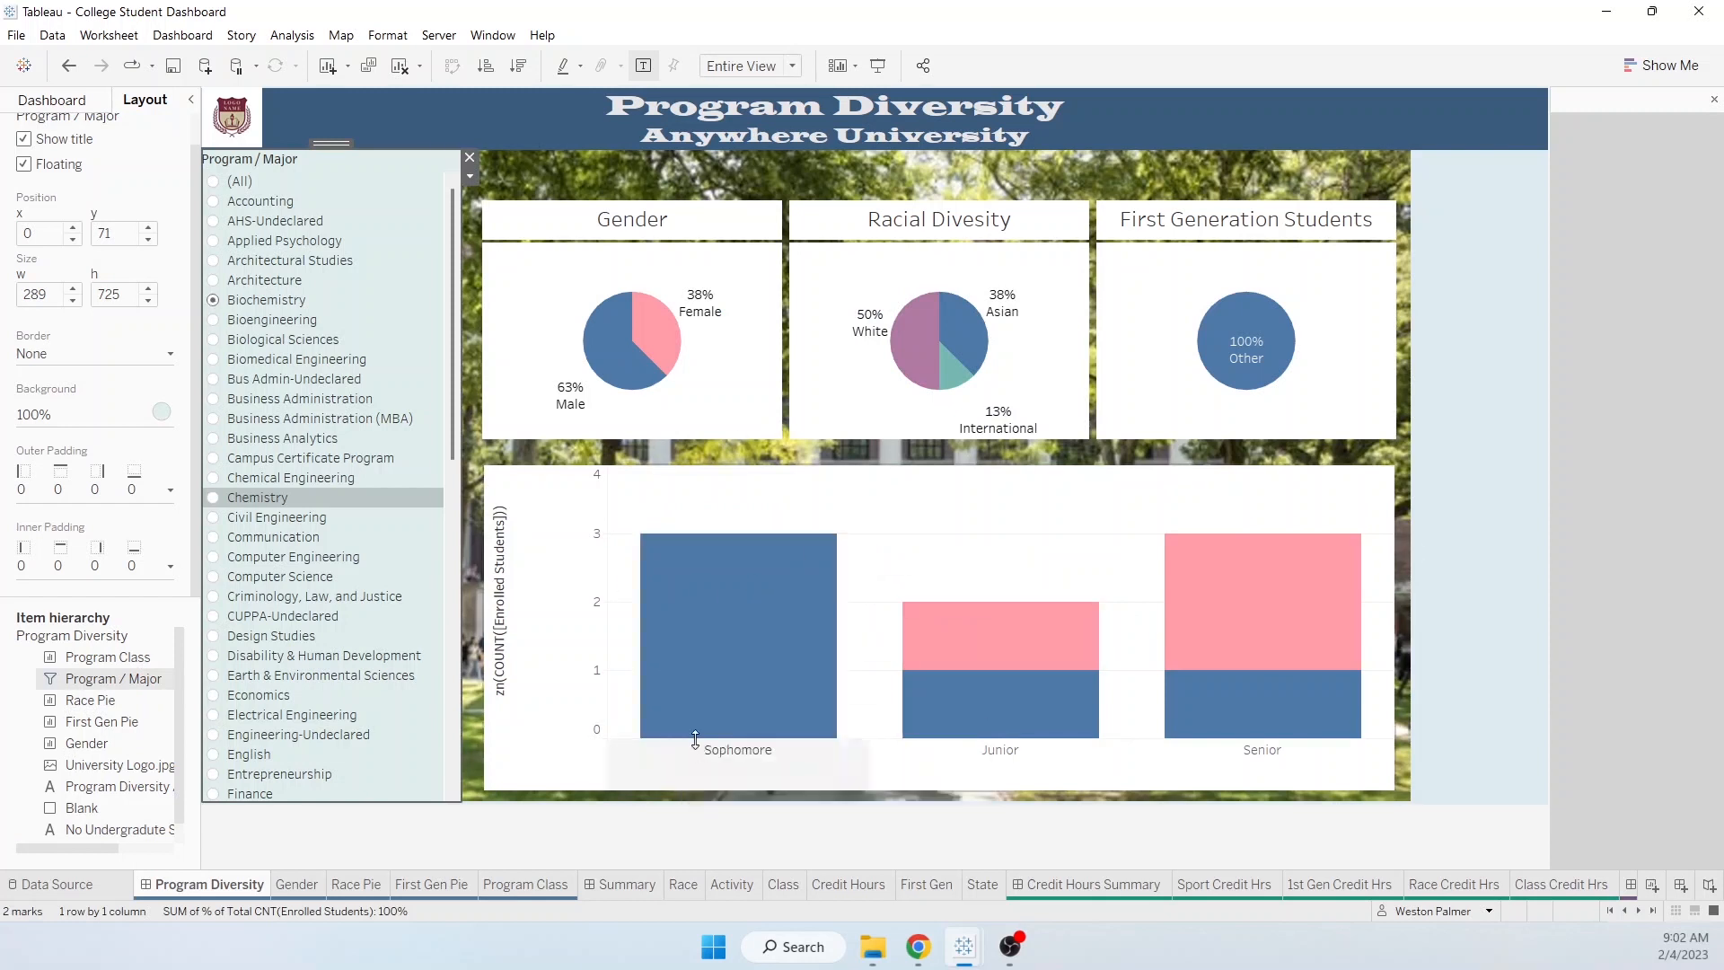
click(937, 386)
click(937, 387)
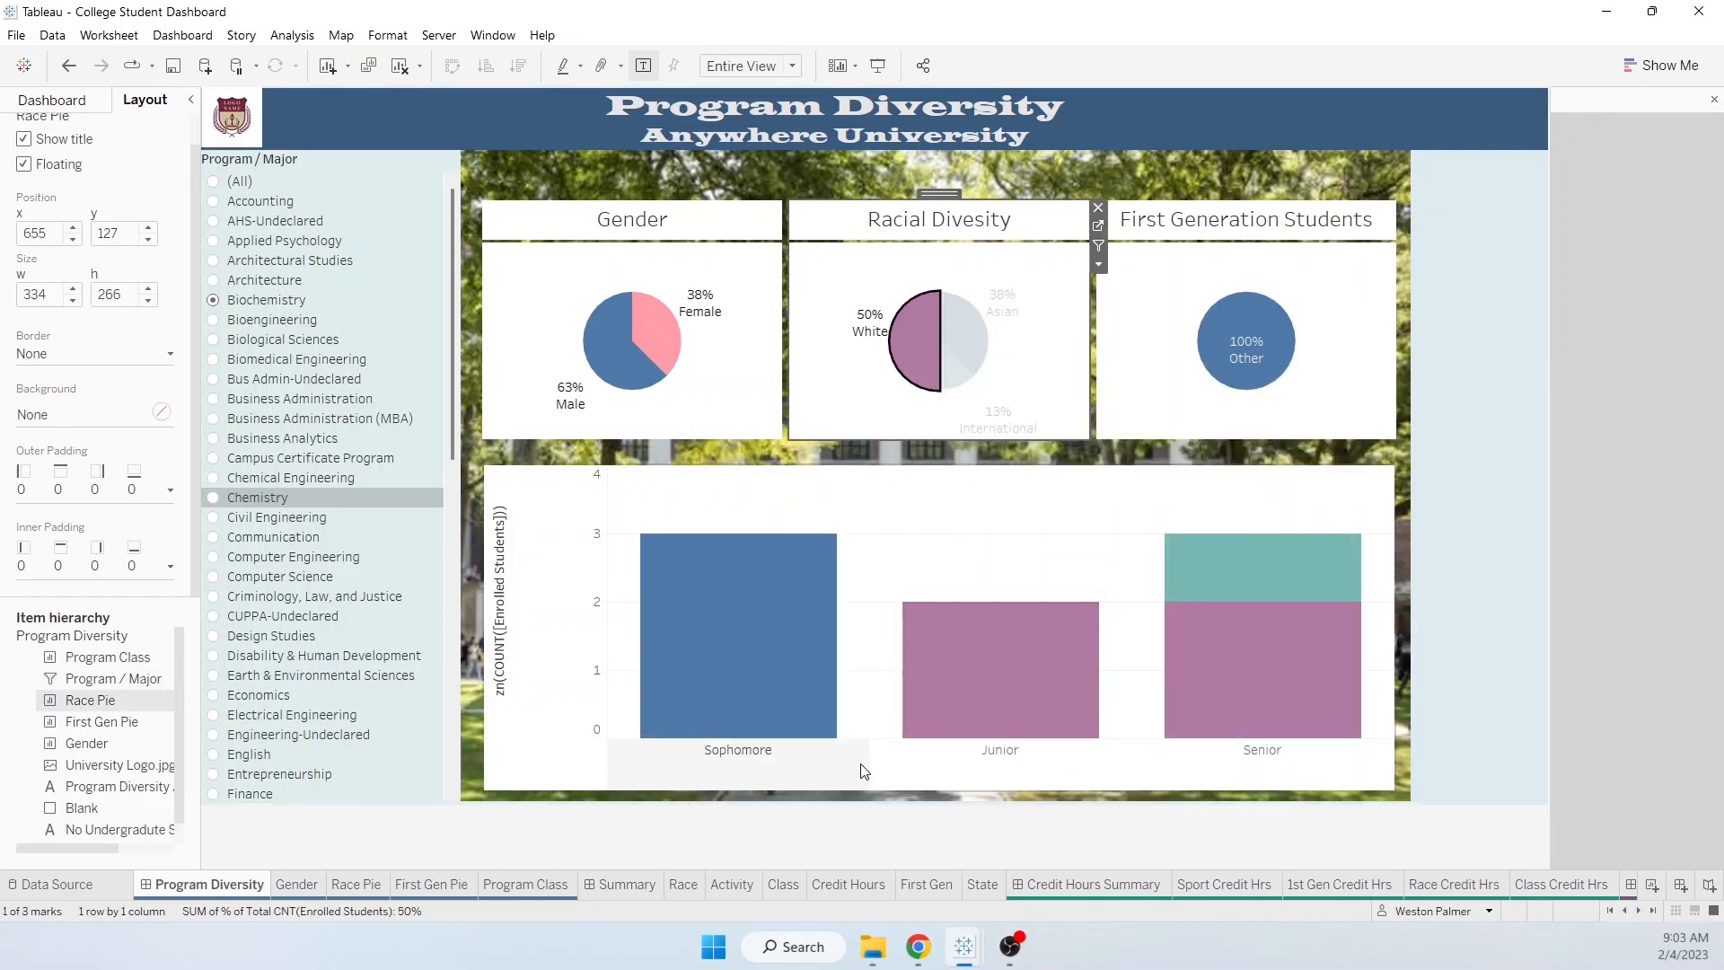
click(939, 392)
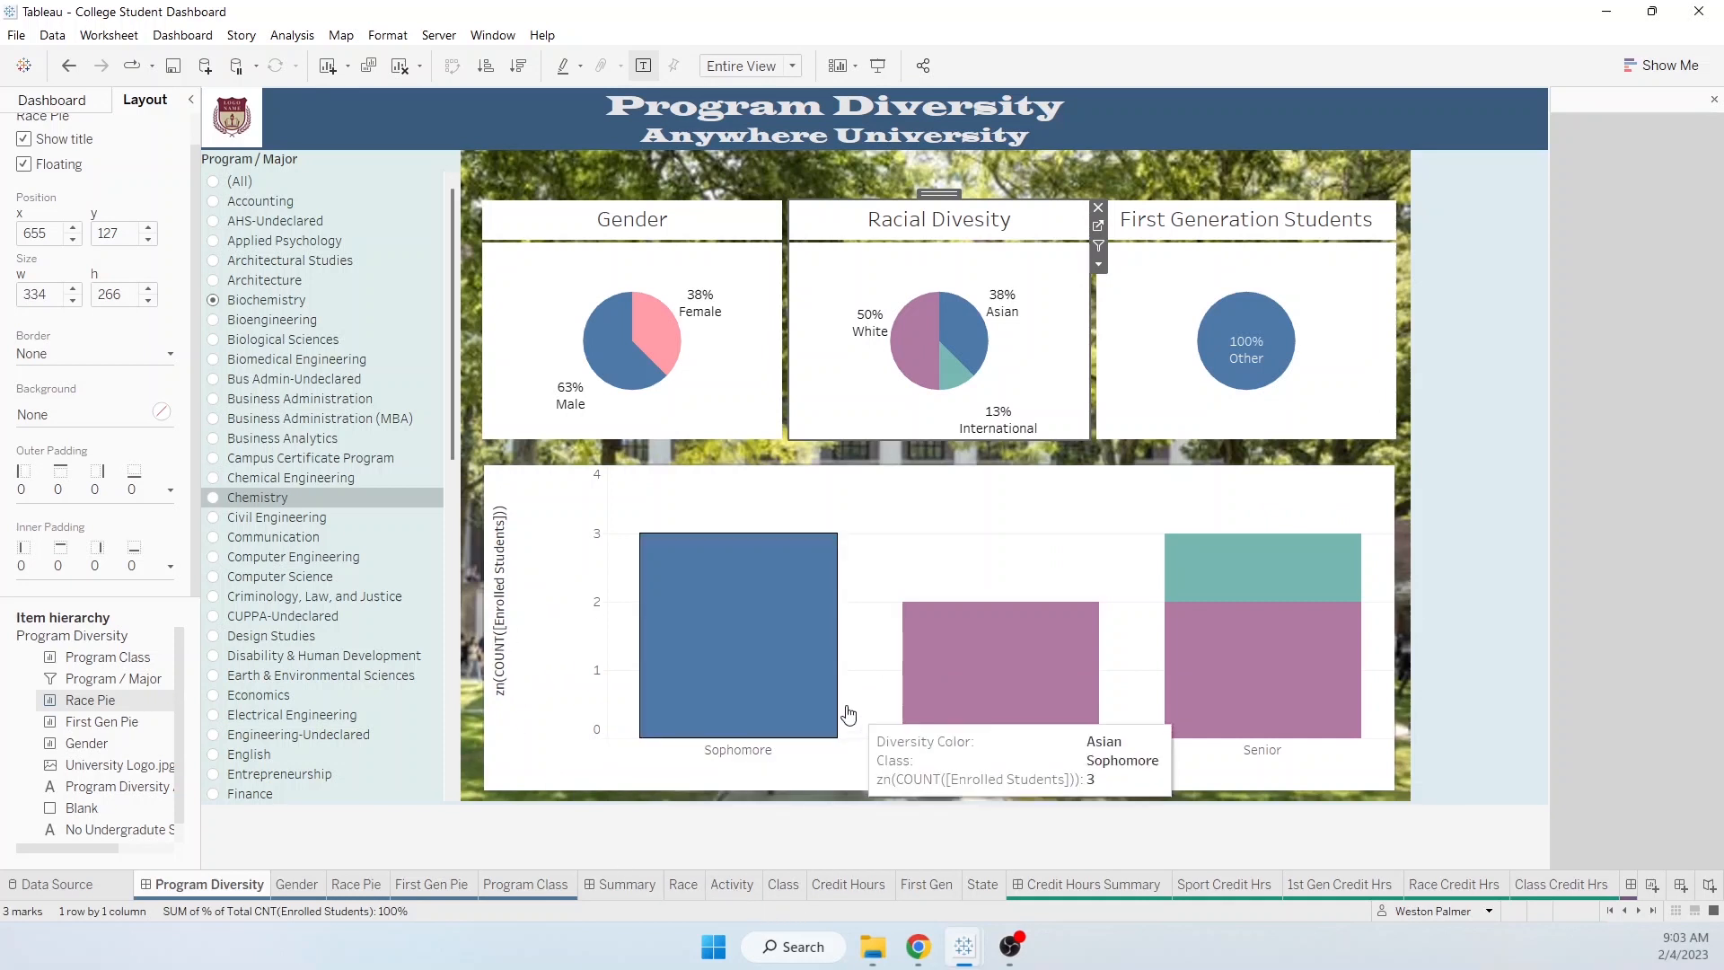
Step: Hide the vertical enrollment count axis header on the Program Class worksheet
click(521, 885)
right_click(371, 530)
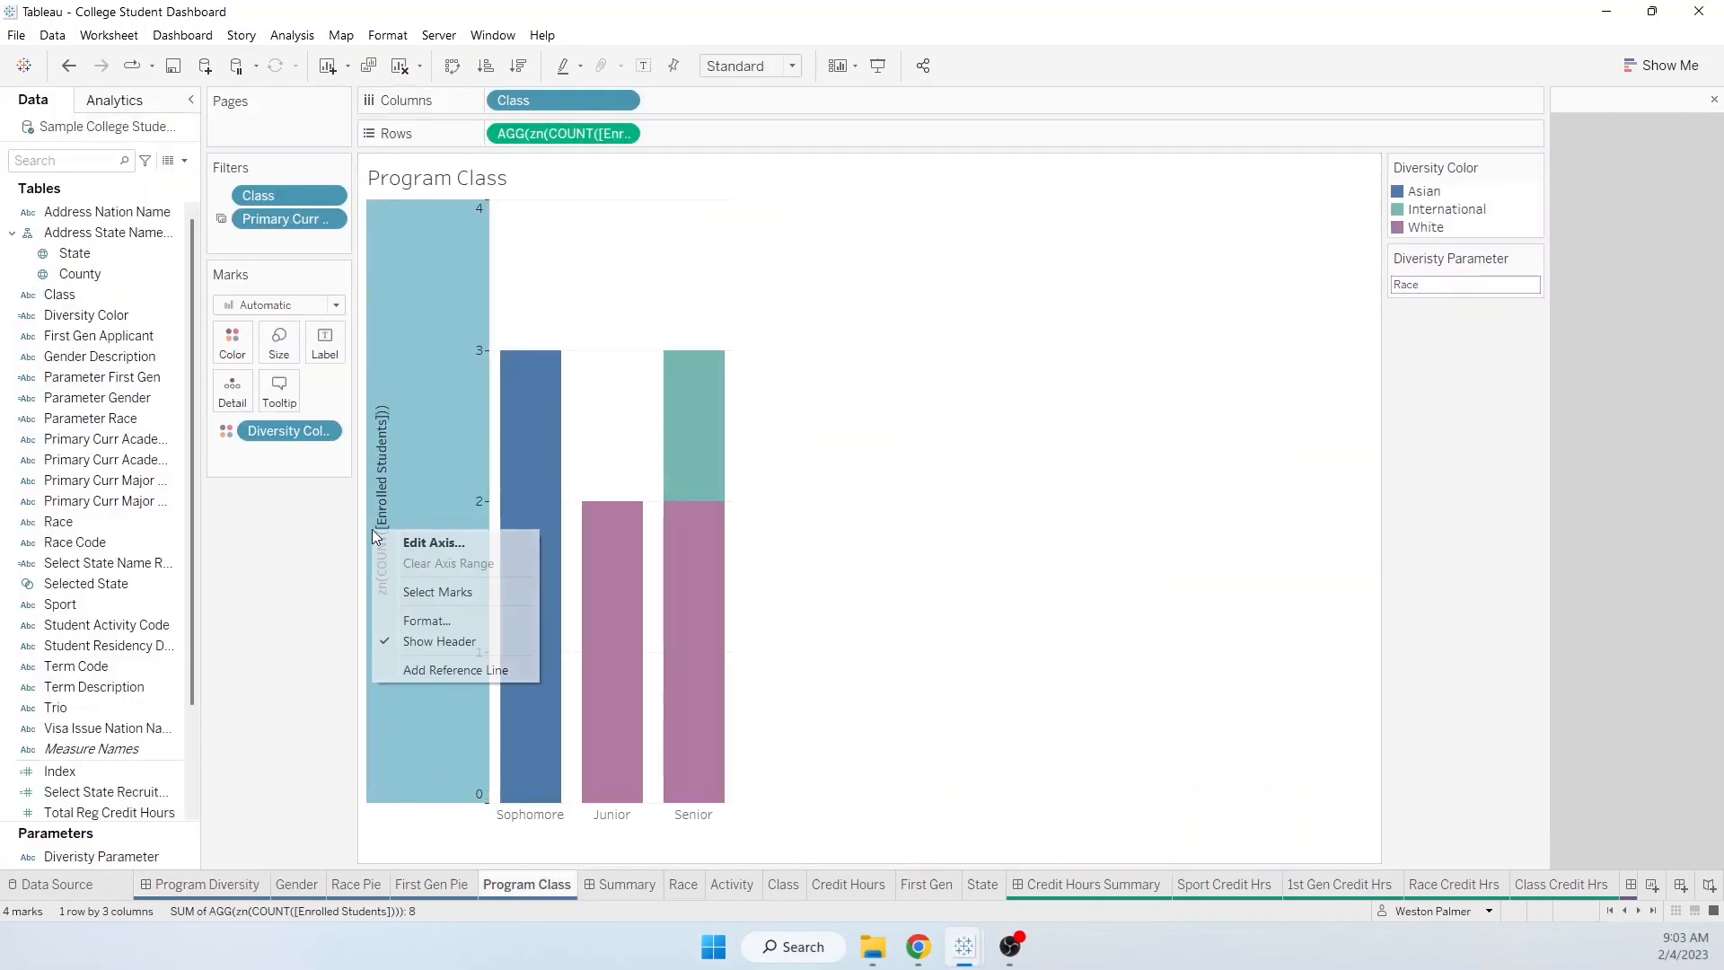
click(453, 642)
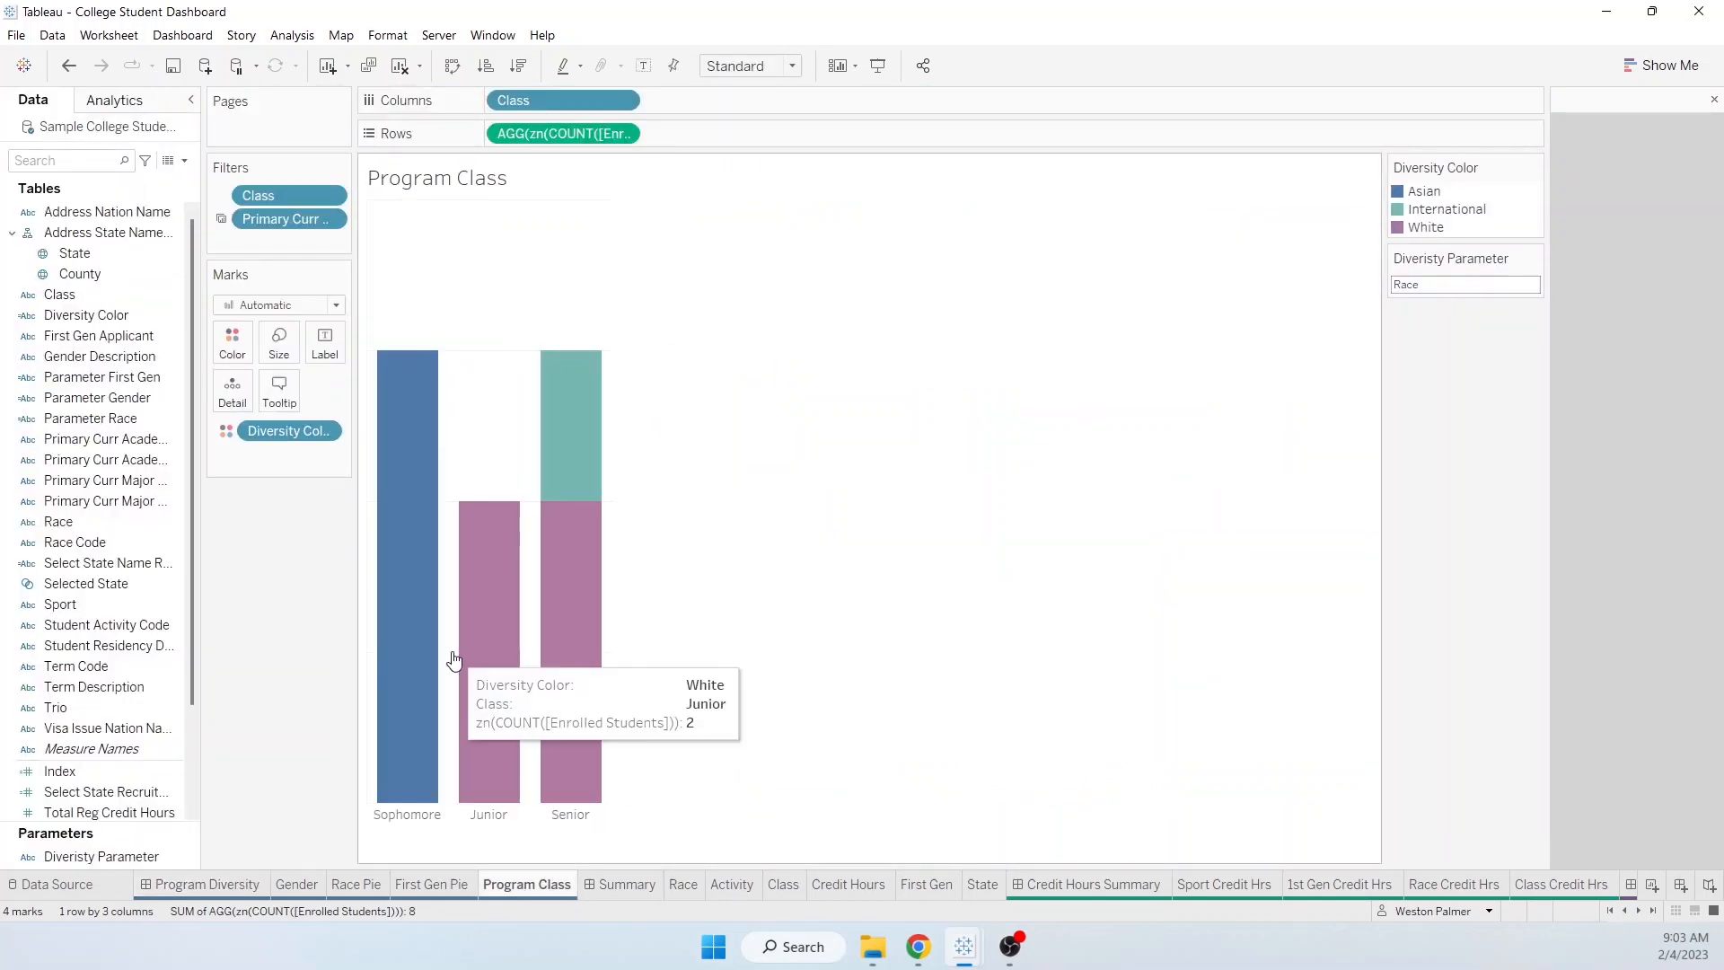
Step: Set the row grid lines of the Program Class worksheet to None and view its column line settings
click(382, 36)
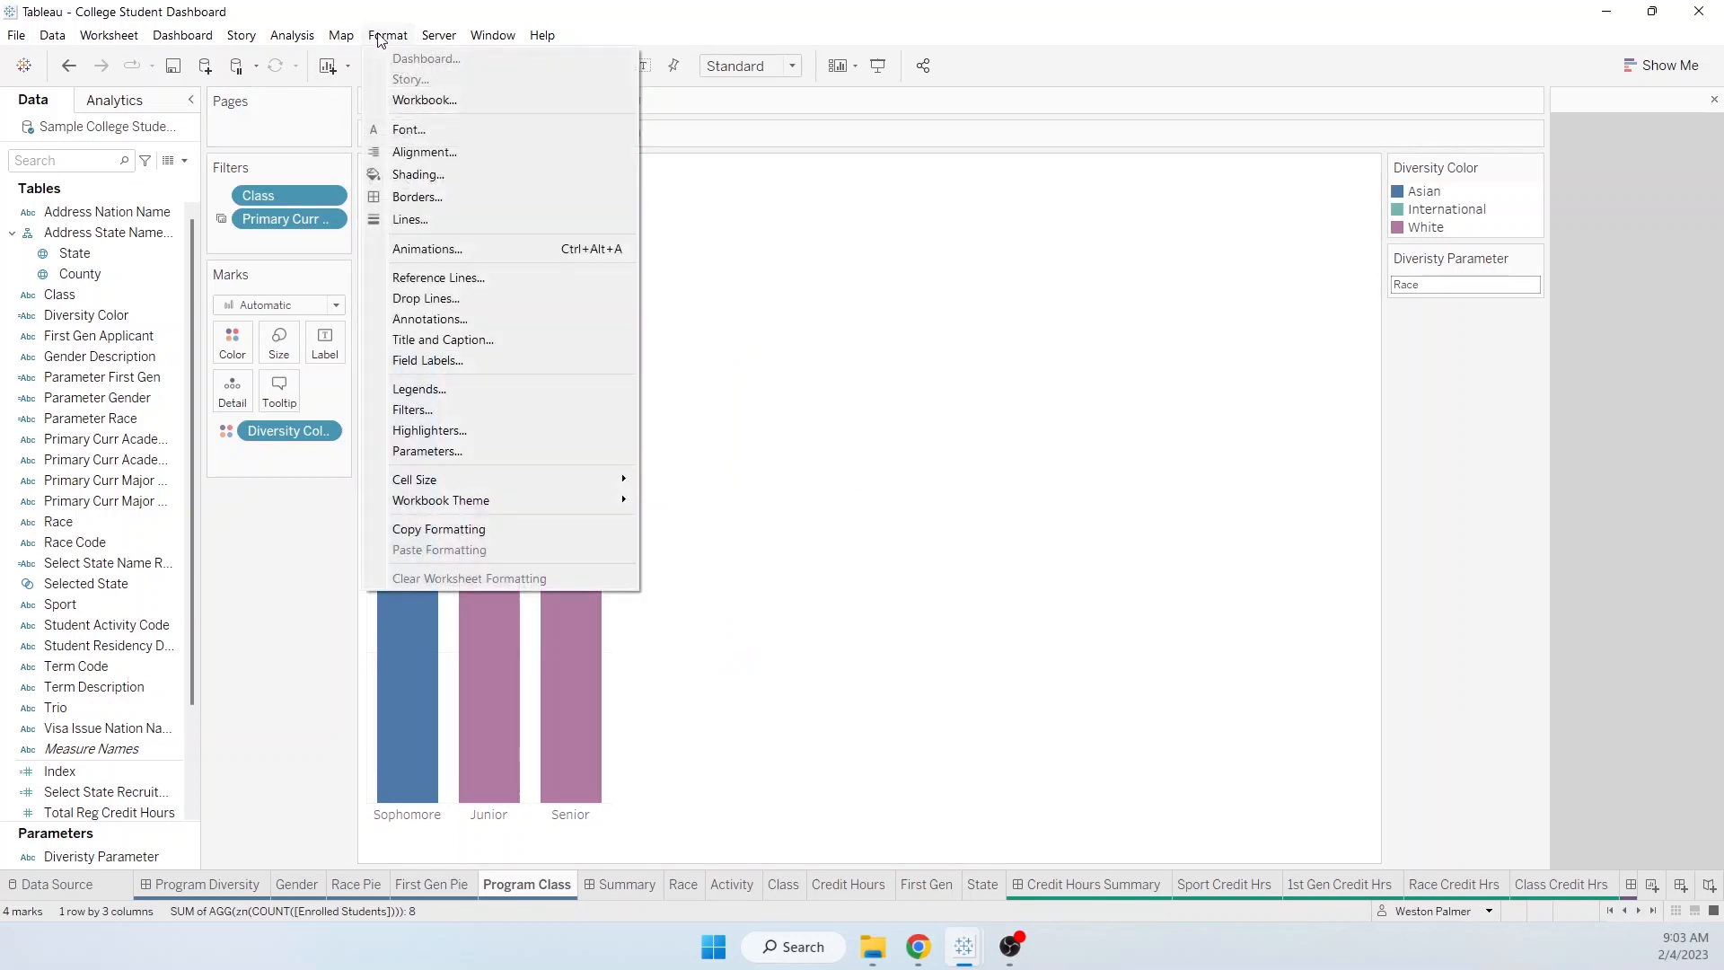
click(422, 219)
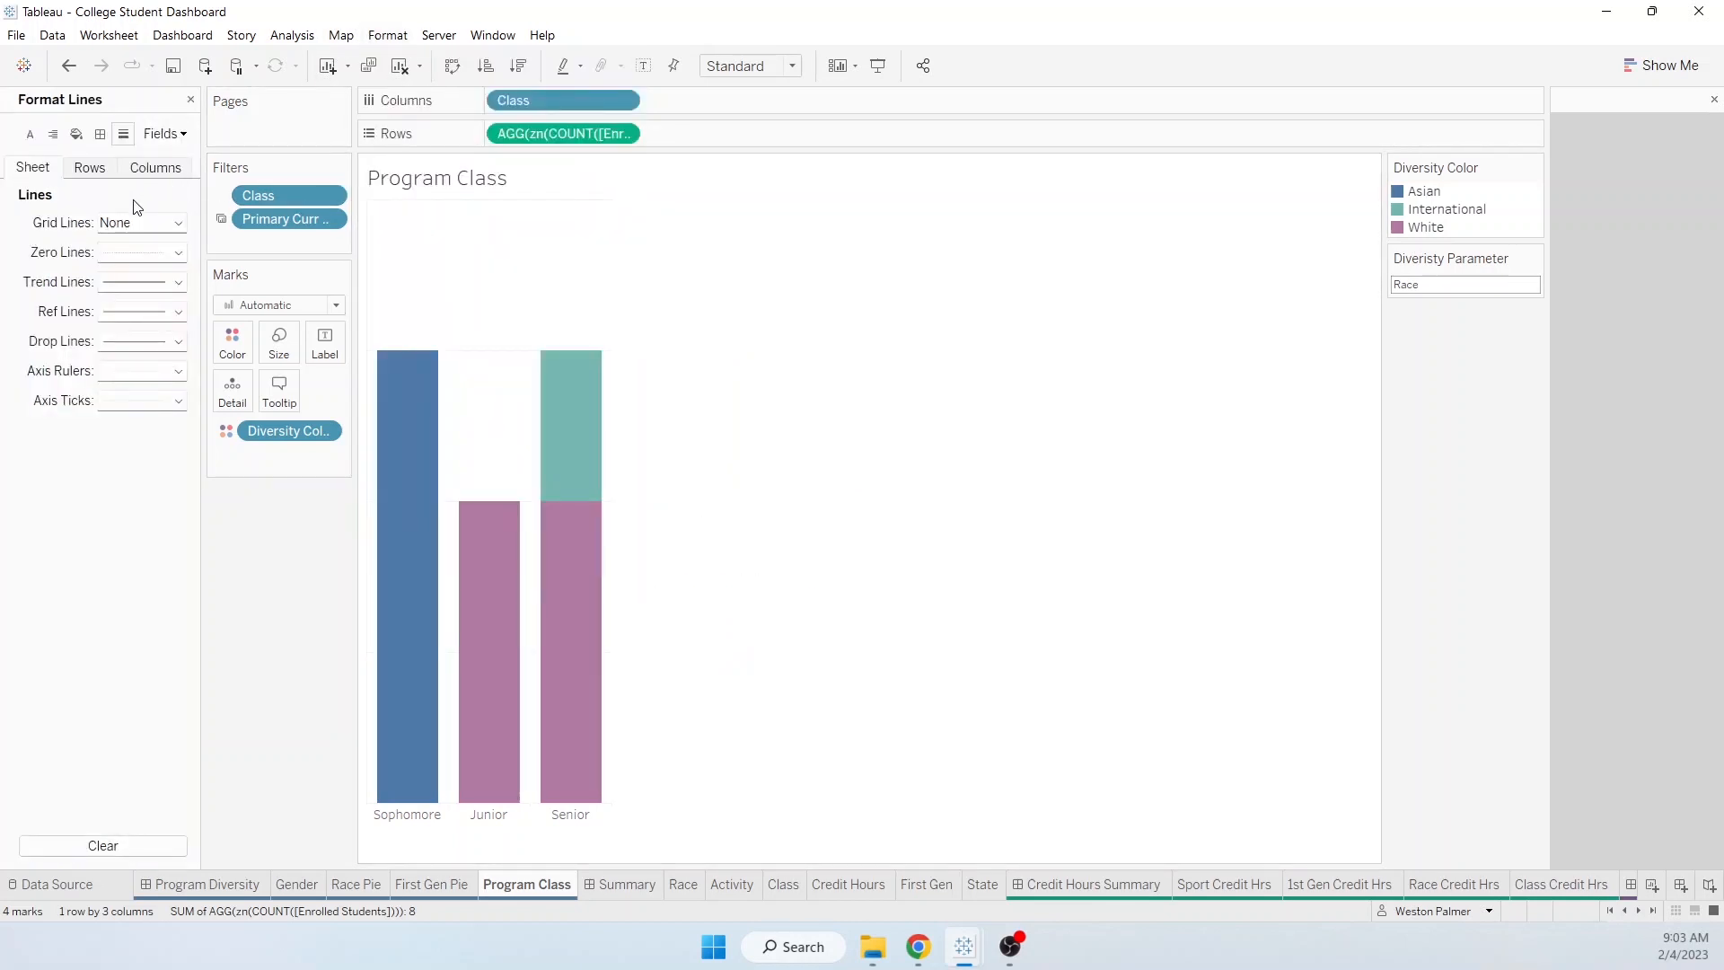
click(90, 168)
click(126, 223)
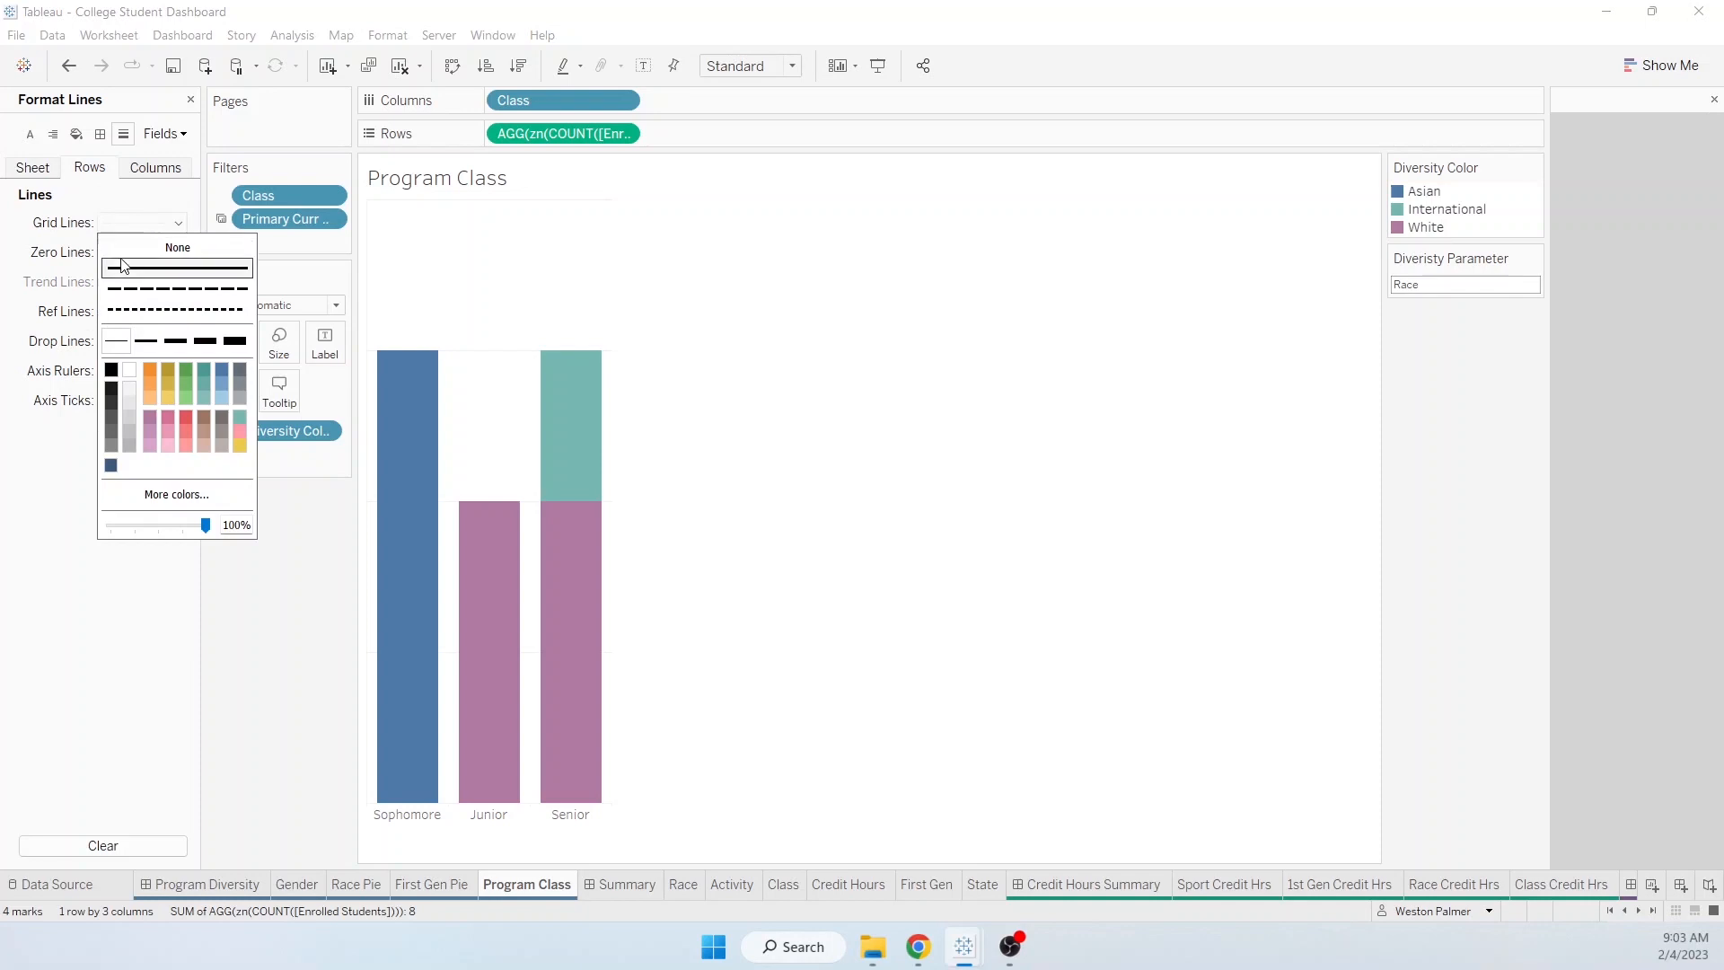
click(171, 246)
click(177, 170)
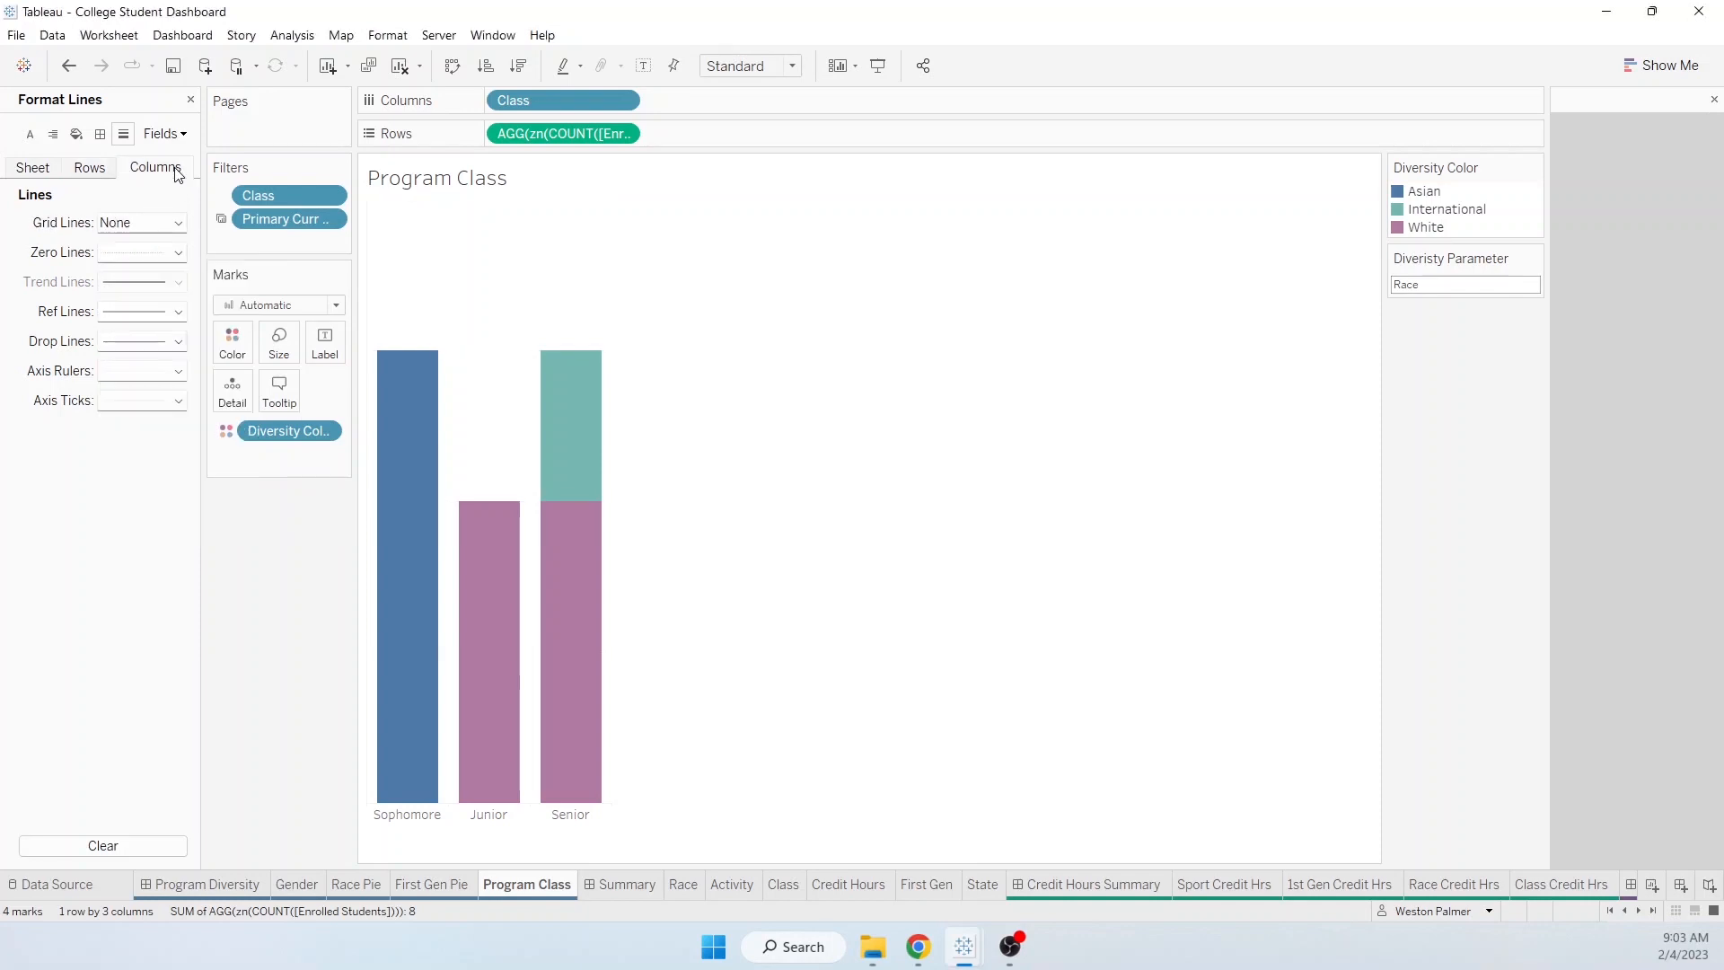
Step: Show mark labels on the bars of the Program Class worksheet
click(324, 350)
click(367, 387)
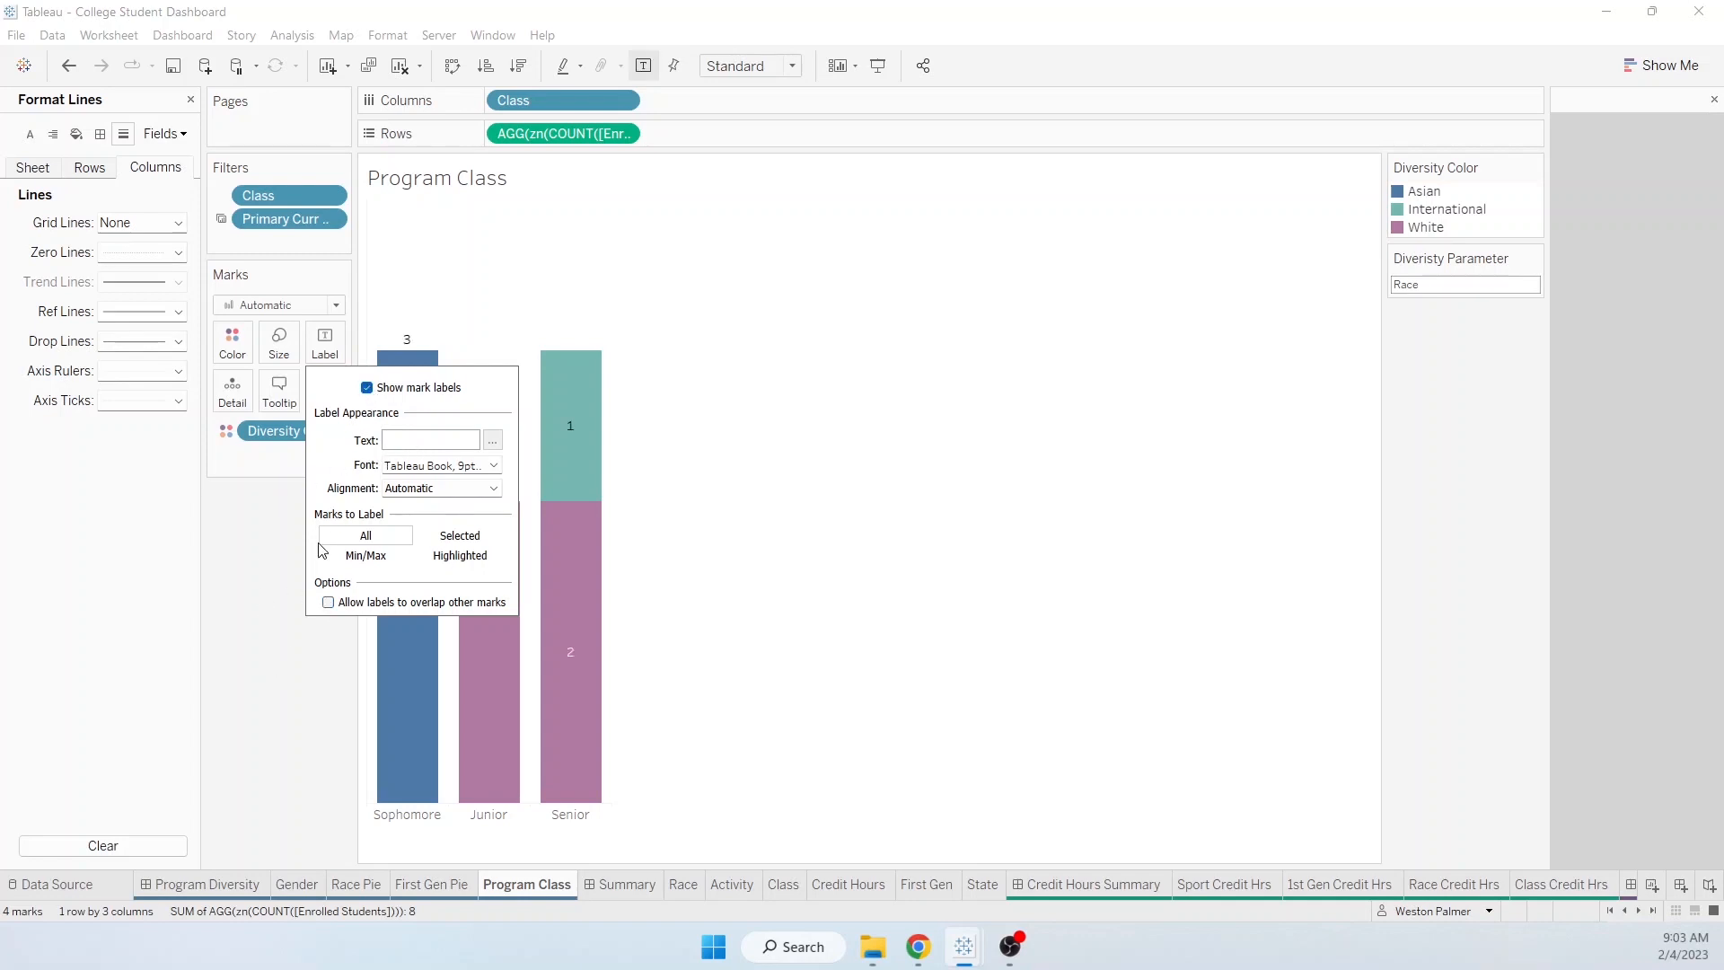
click(254, 595)
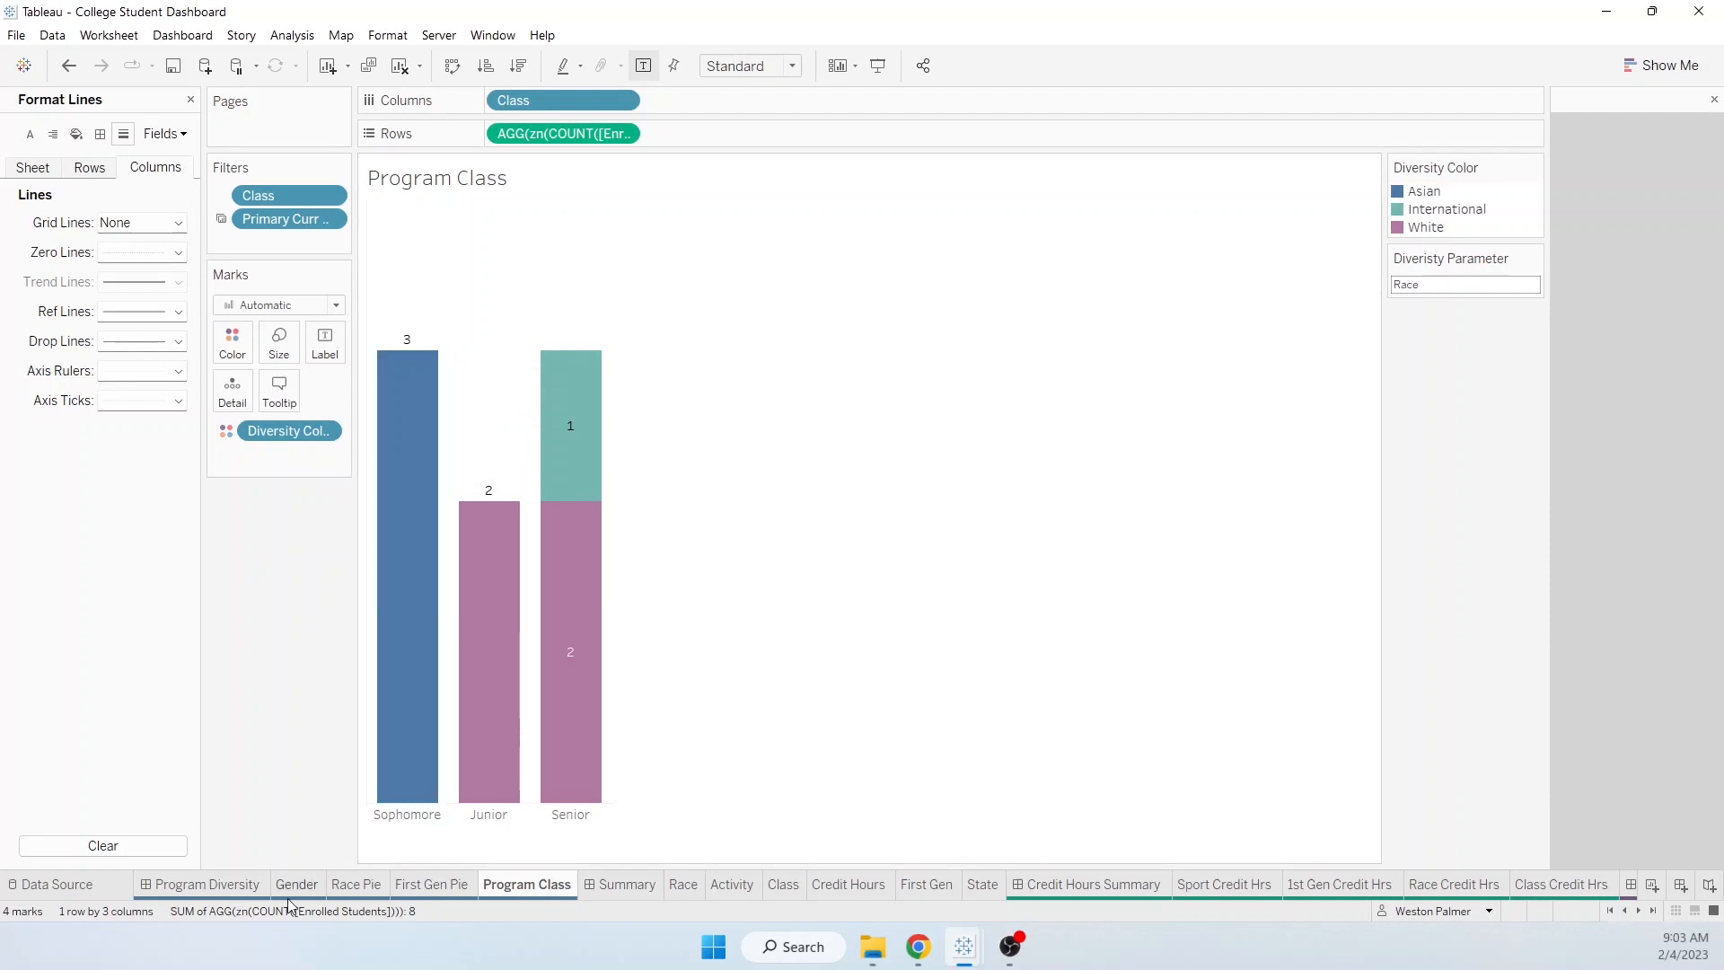
Step: Check the labeled class bars on the Program Diversity dashboard and return to the Program Class worksheet
click(151, 887)
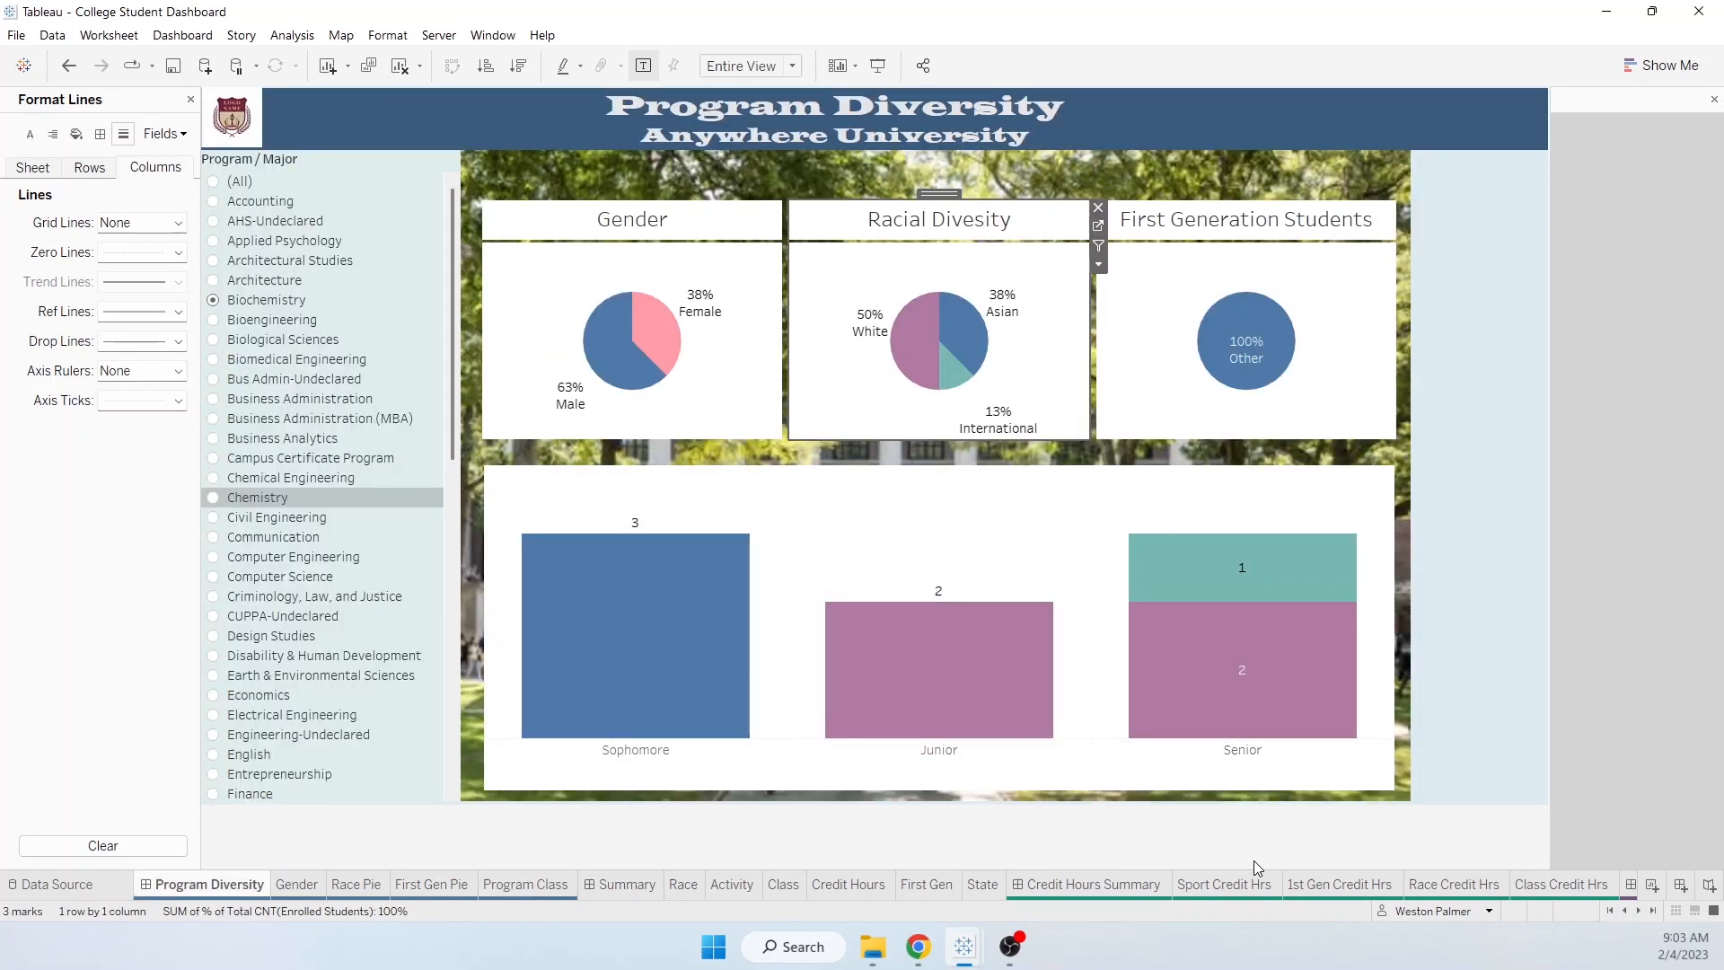
mouse_move(1183, 583)
click(526, 888)
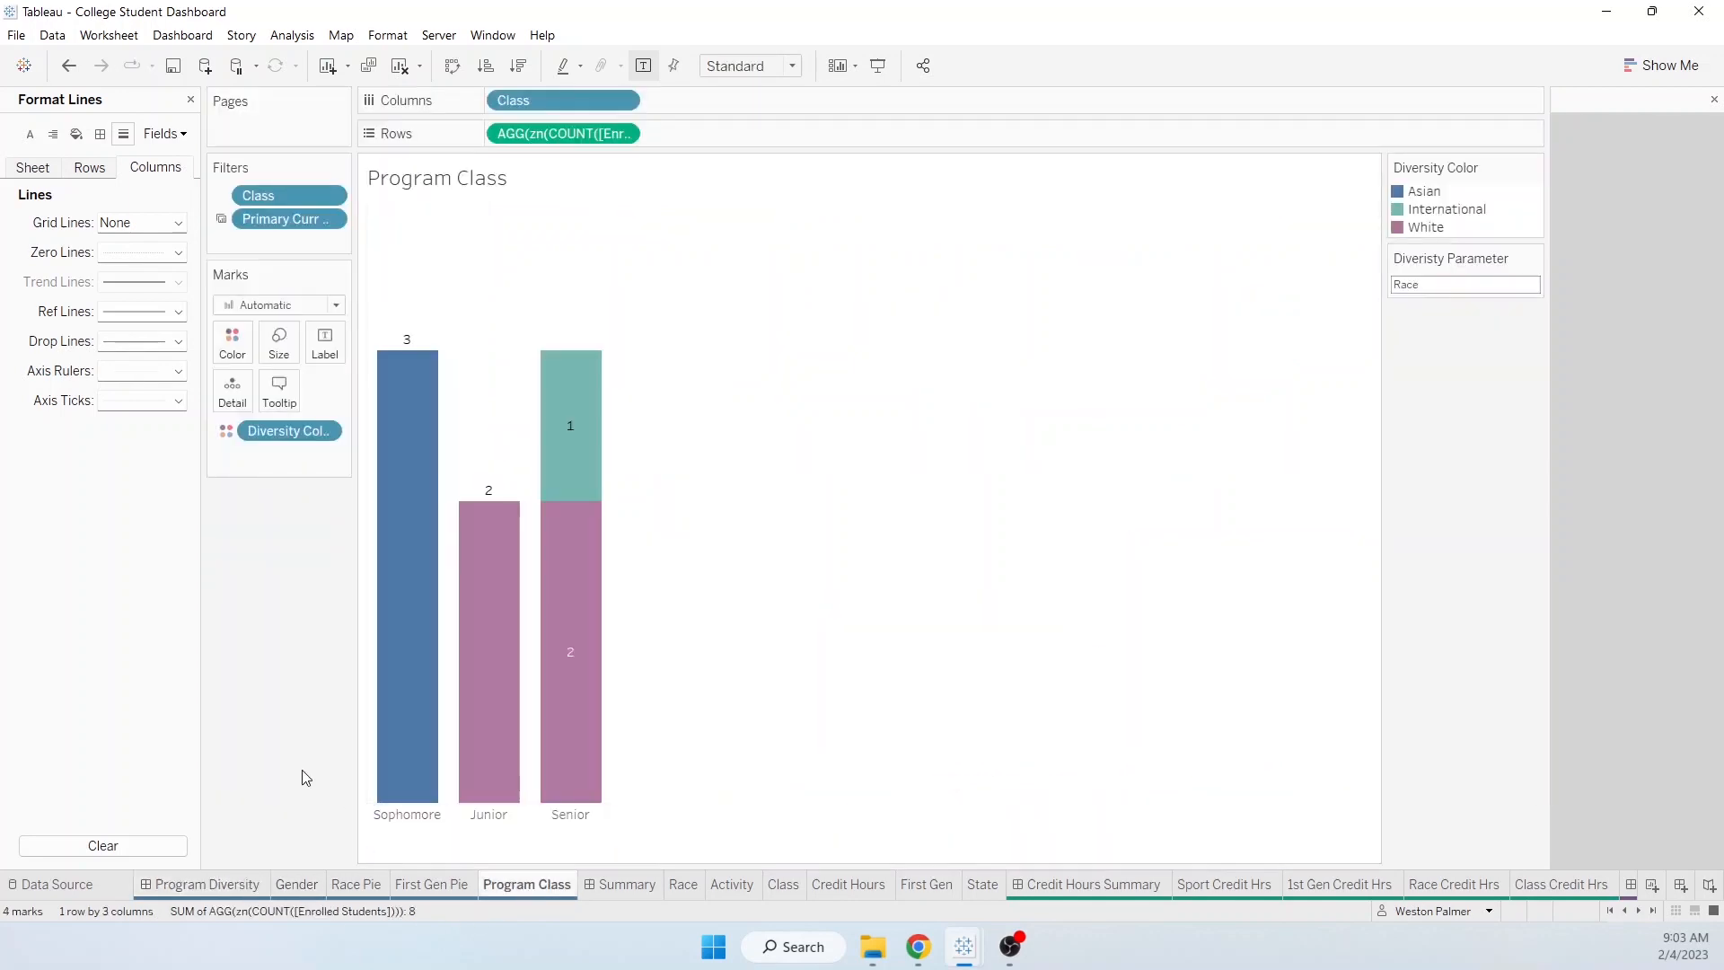
Step: Open the Program Class worksheet's tooltip for editing and remove the "Diversity Color:" label before its field
click(279, 392)
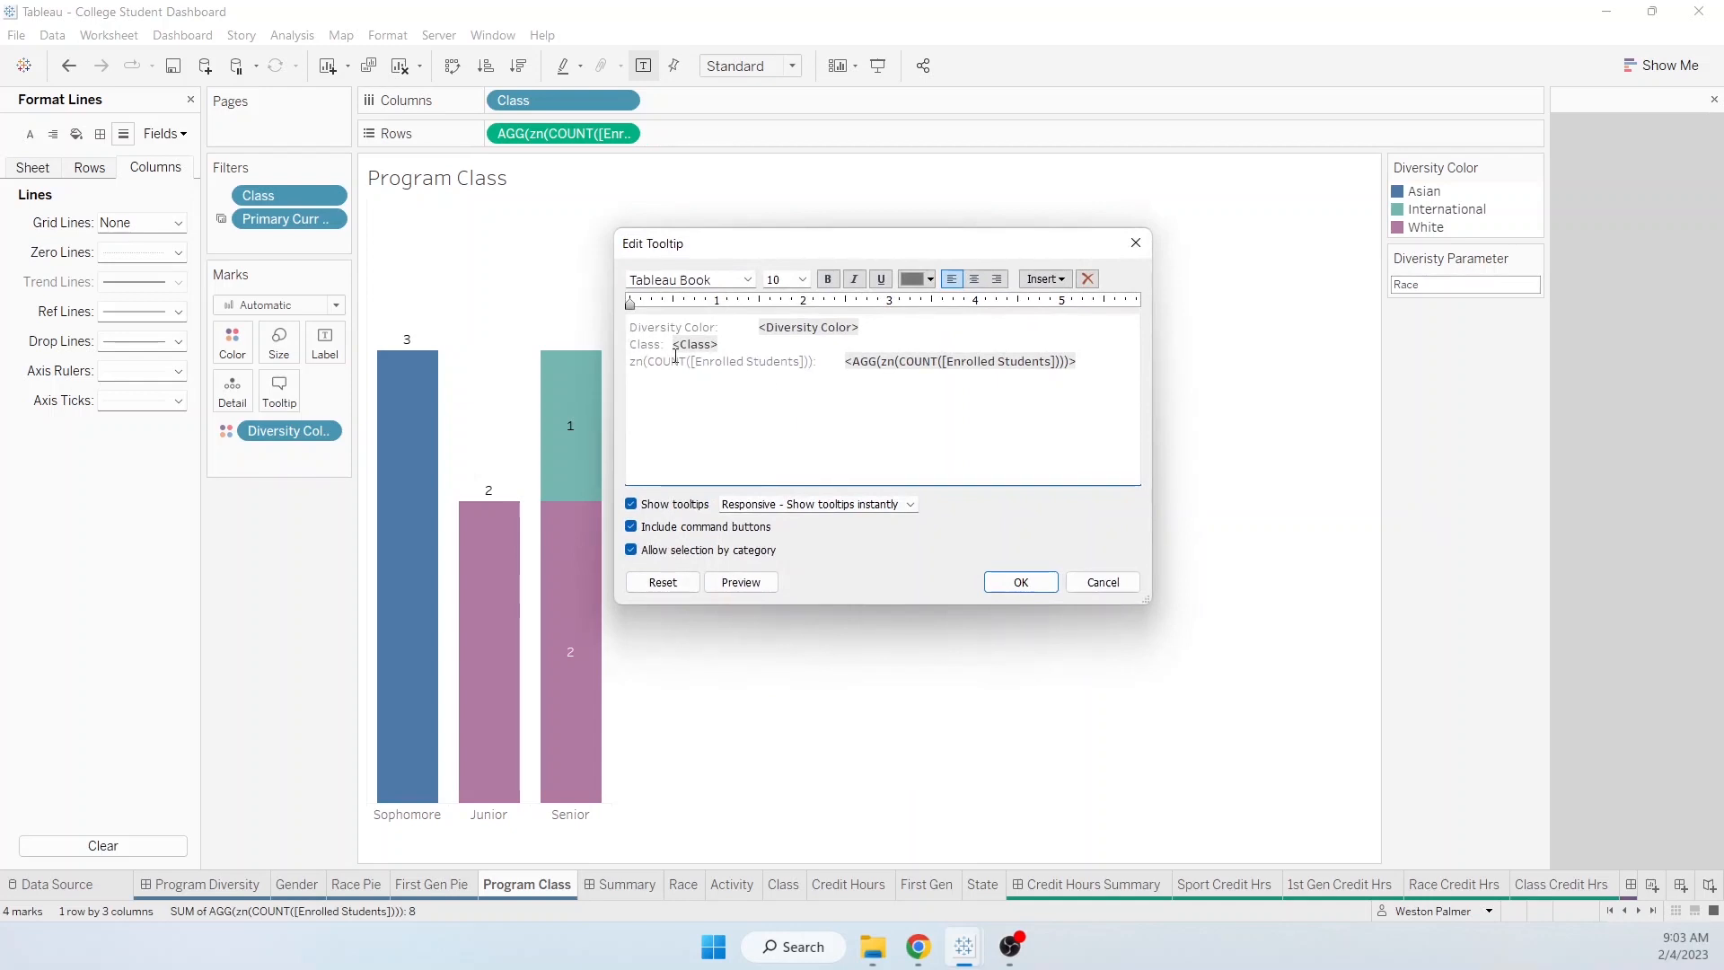
drag(757, 327, 604, 322)
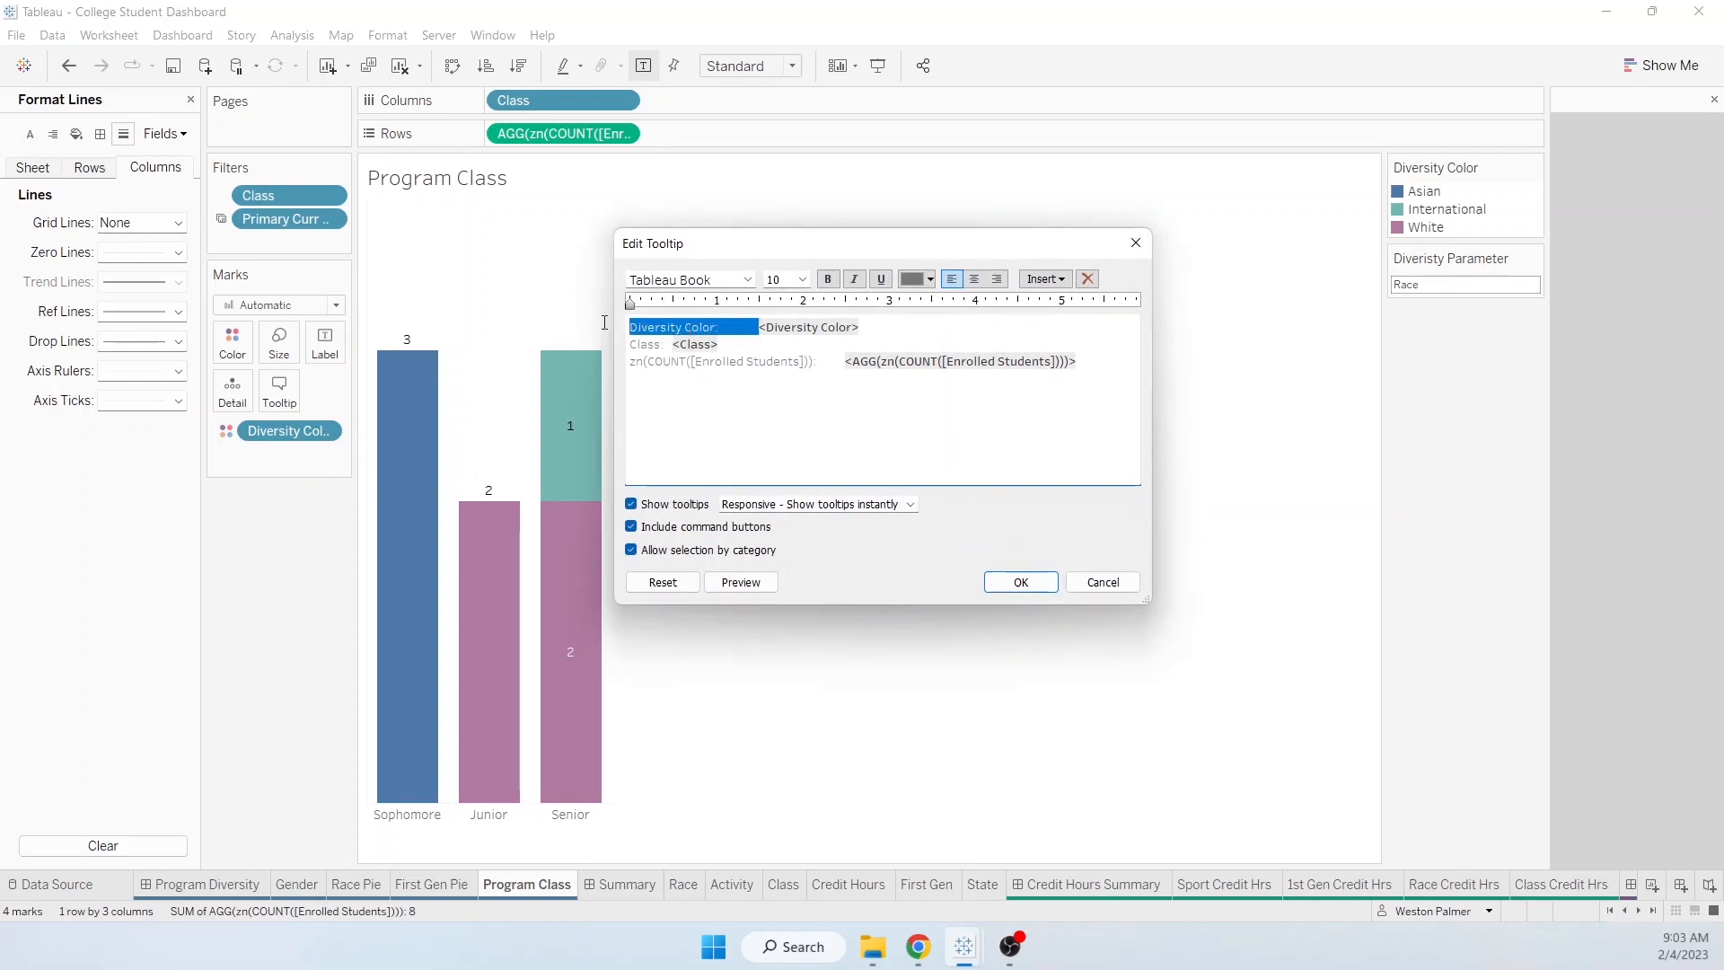
key(Delete)
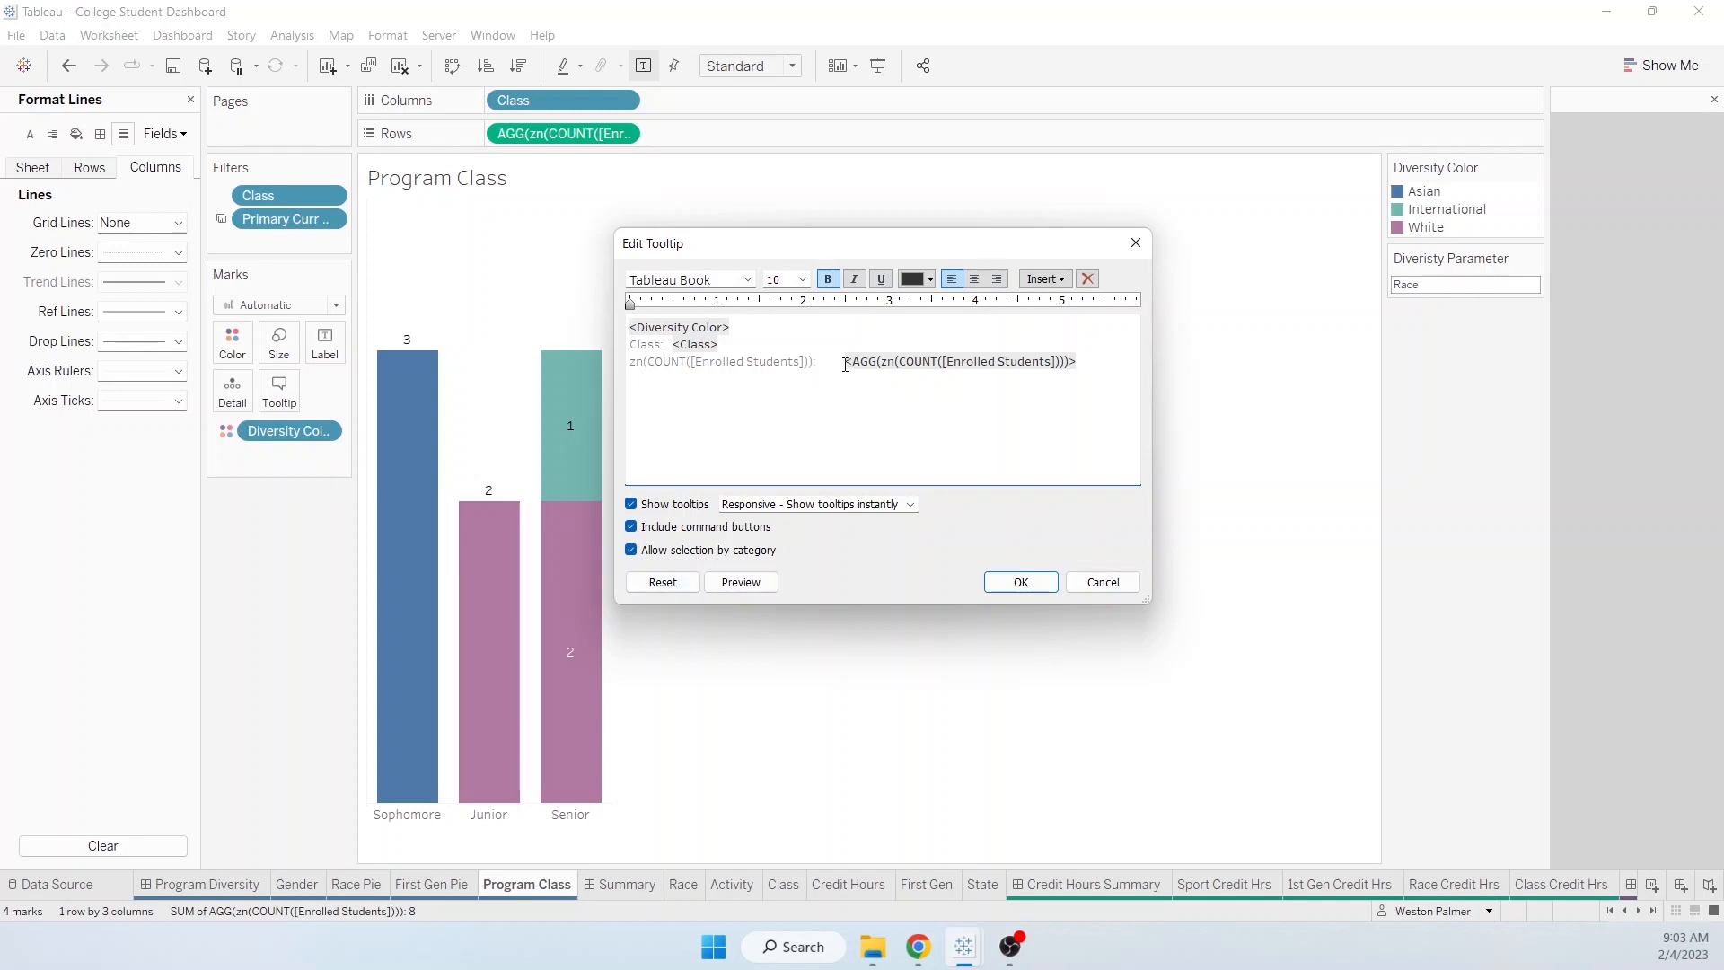
Step: Move the count label behind the enrolled count field in the tooltip and shorten it to "Enrolled Students"
drag(817, 361, 621, 361)
key(ctrl+c)
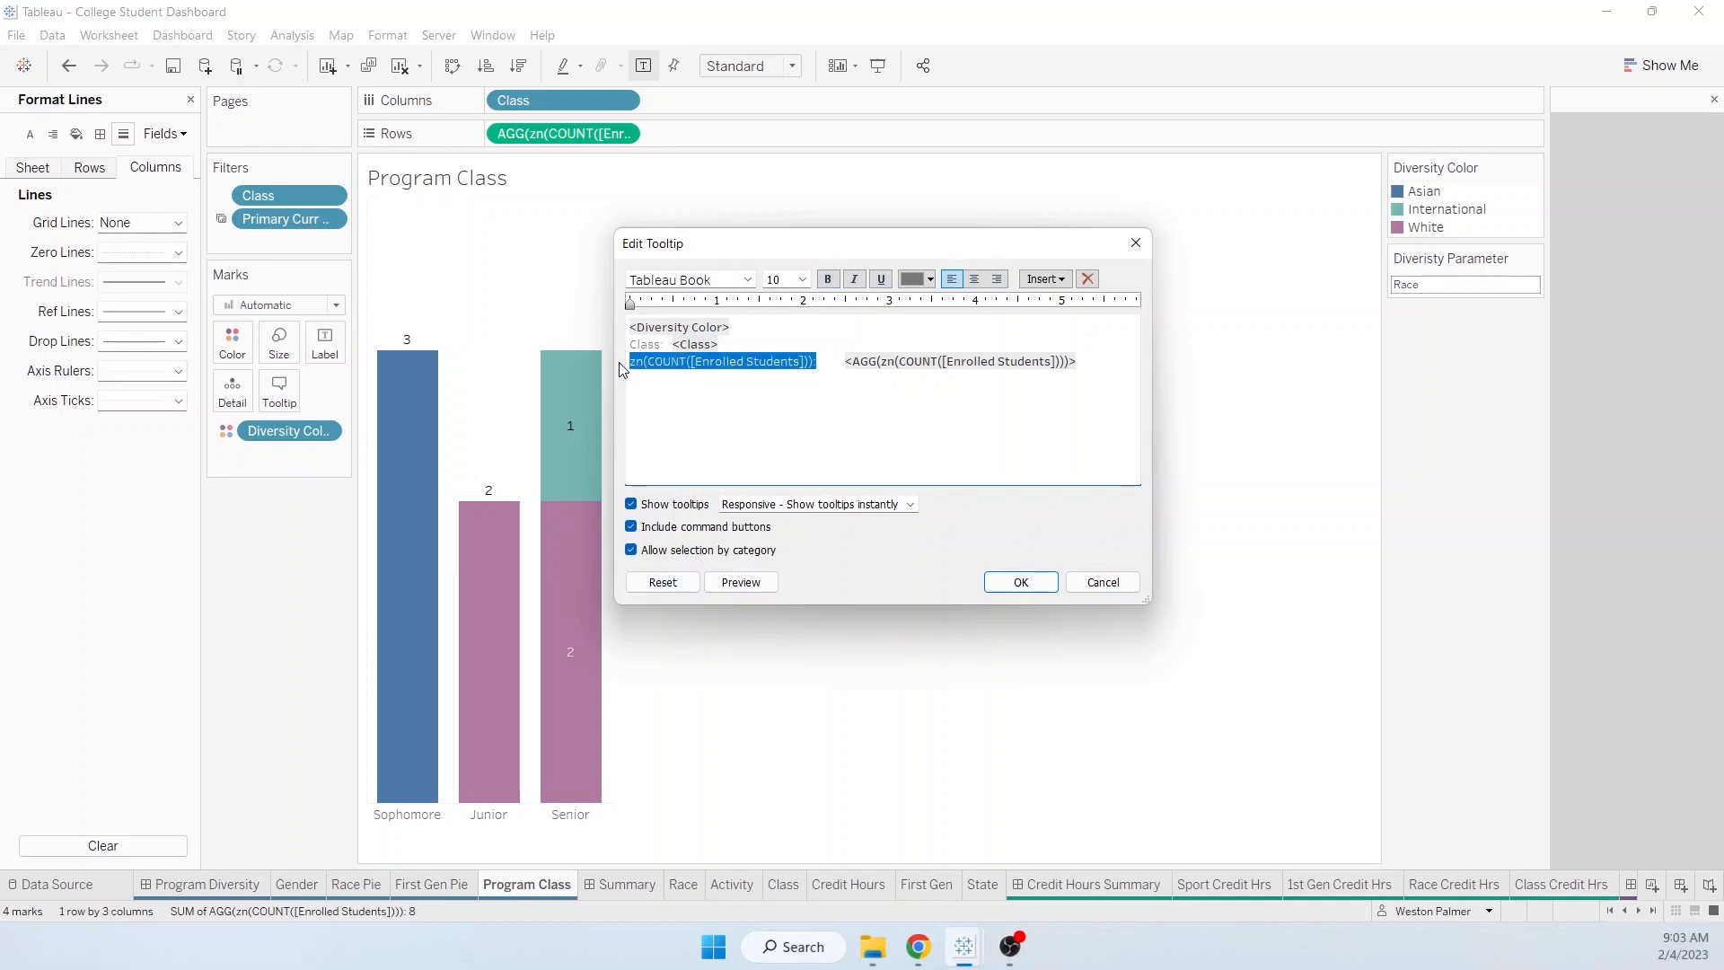
key(Delete)
click(943, 364)
key(ctrl+v)
drag(905, 362, 957, 368)
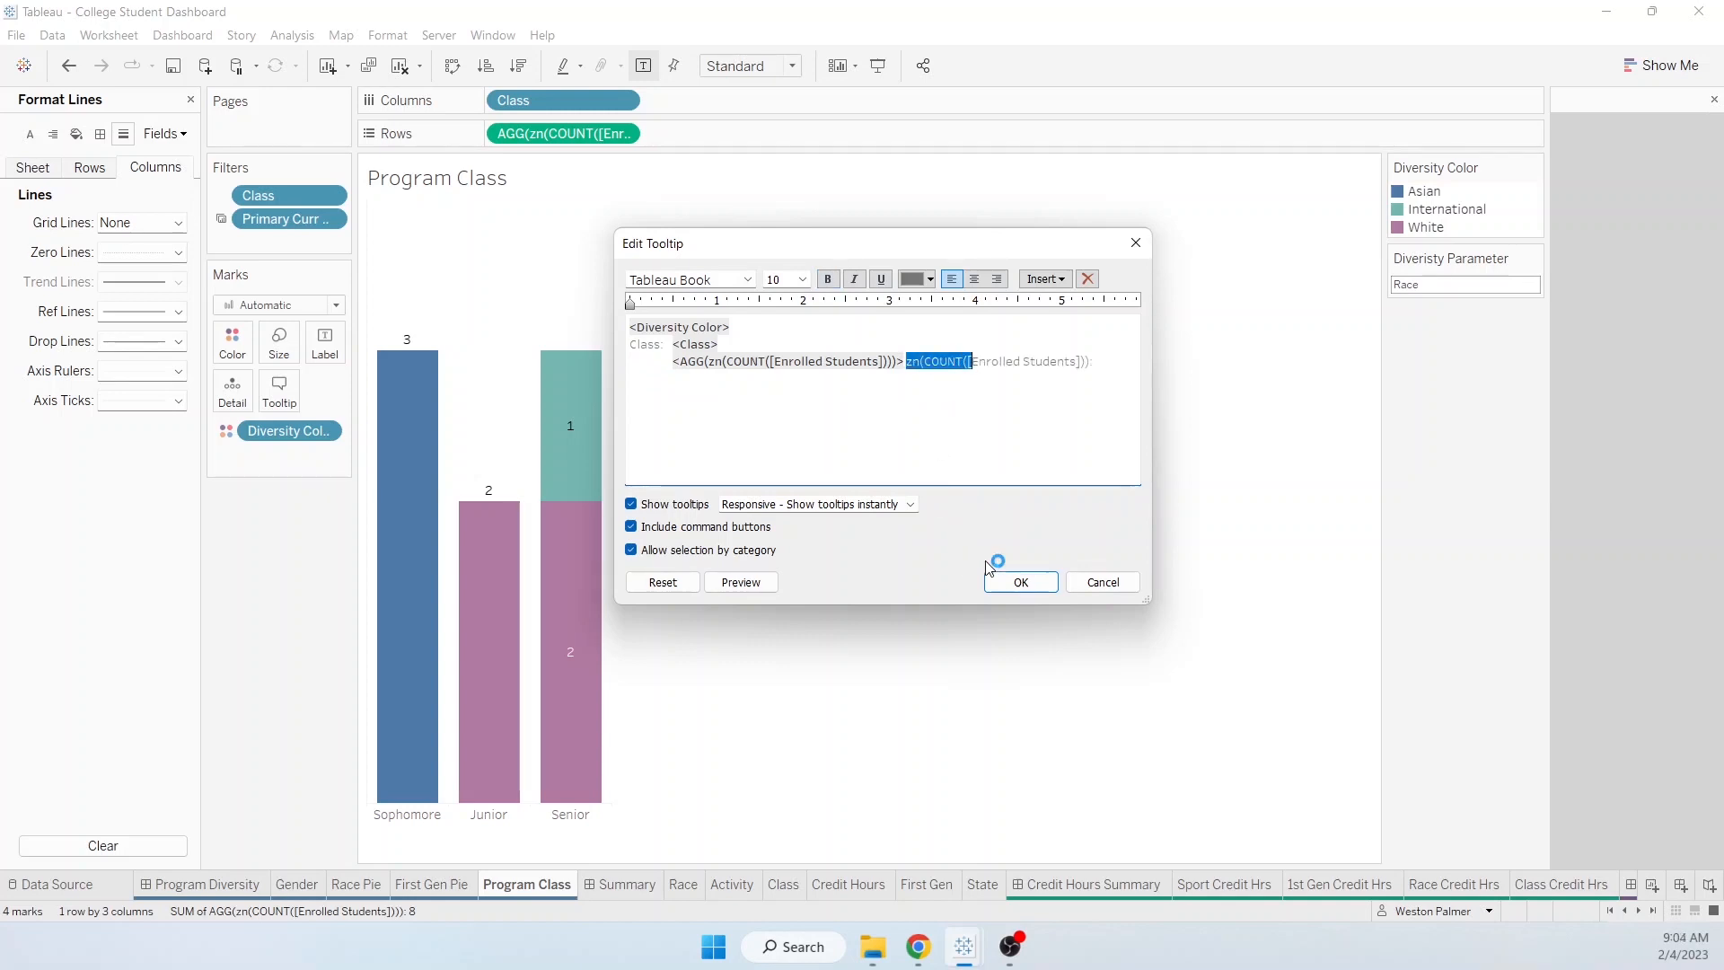
key(Delete)
key(End)
key(BackSpace)
key(BackSpace)
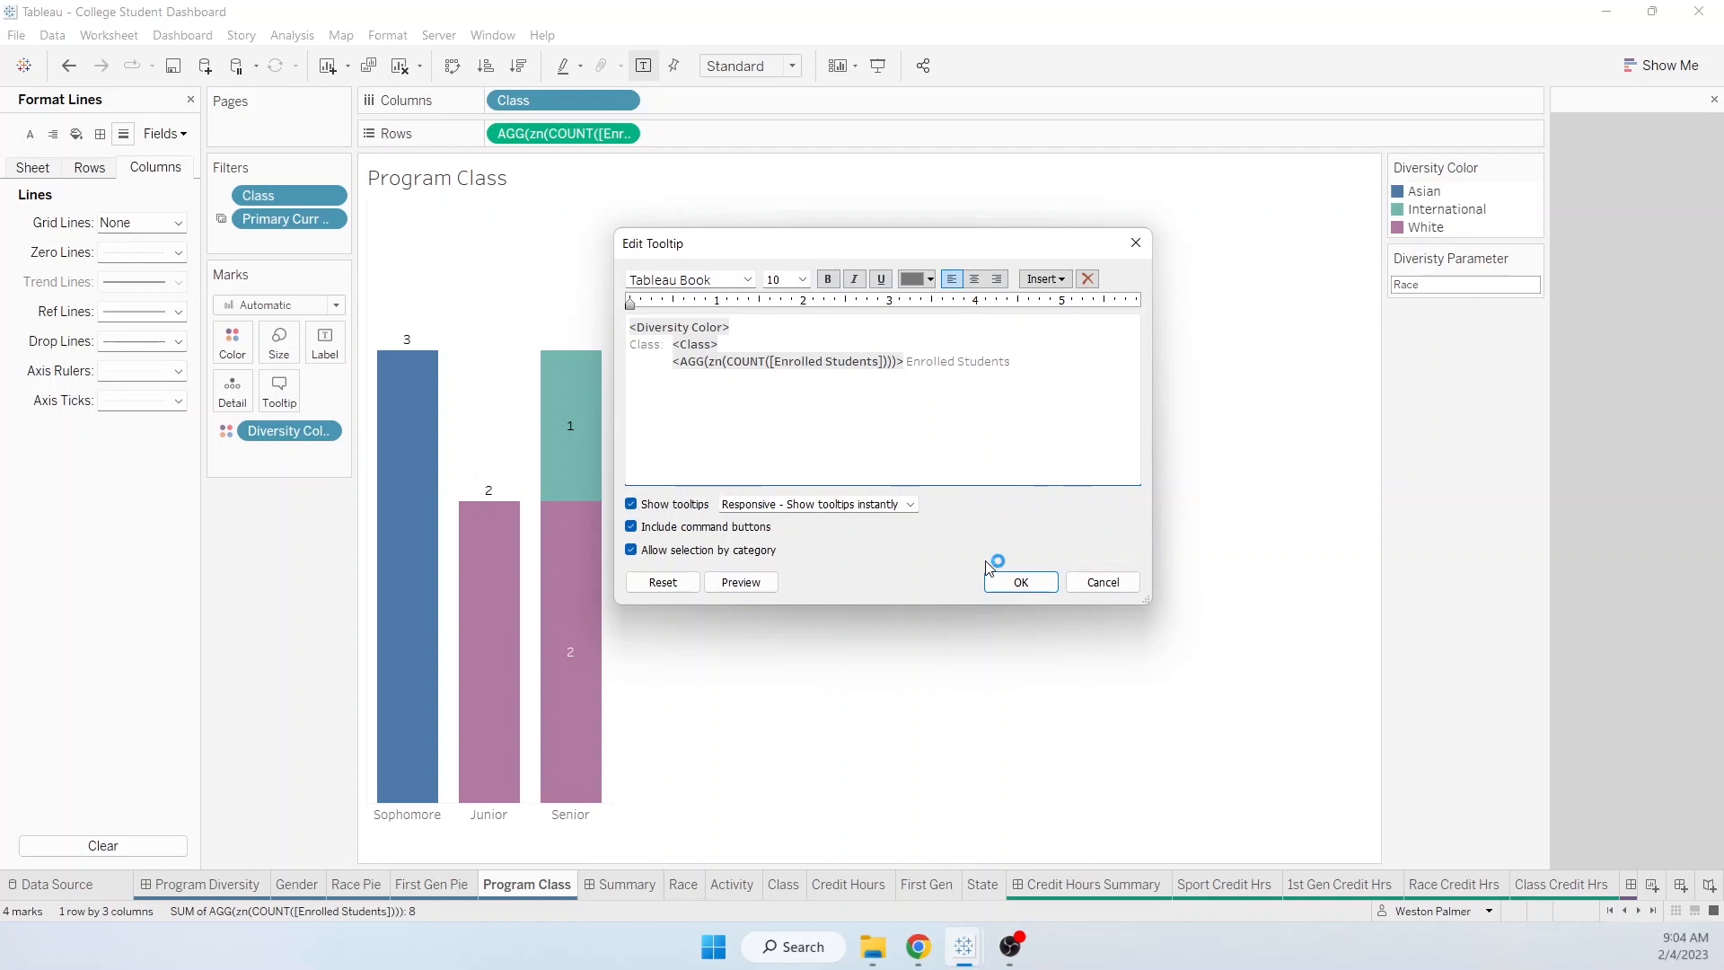
Step: Delete the Class line from the Program Class tooltip and align the count line directly under the Diversity Color field
drag(740, 347, 627, 350)
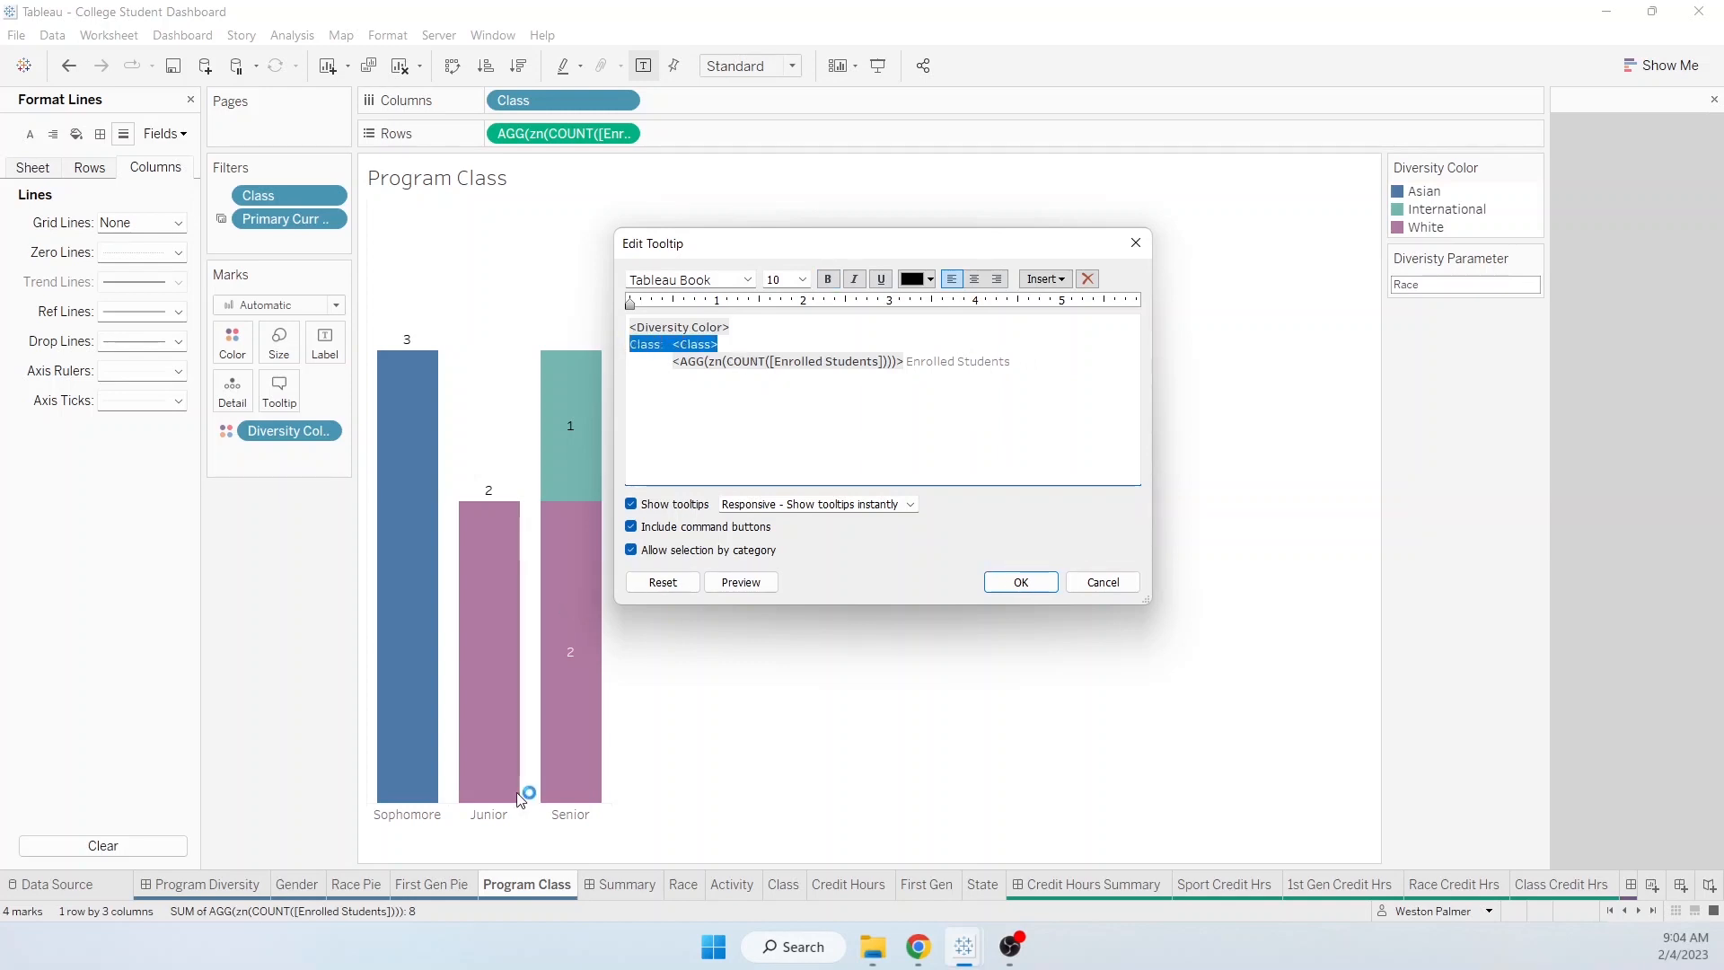
key(Delete)
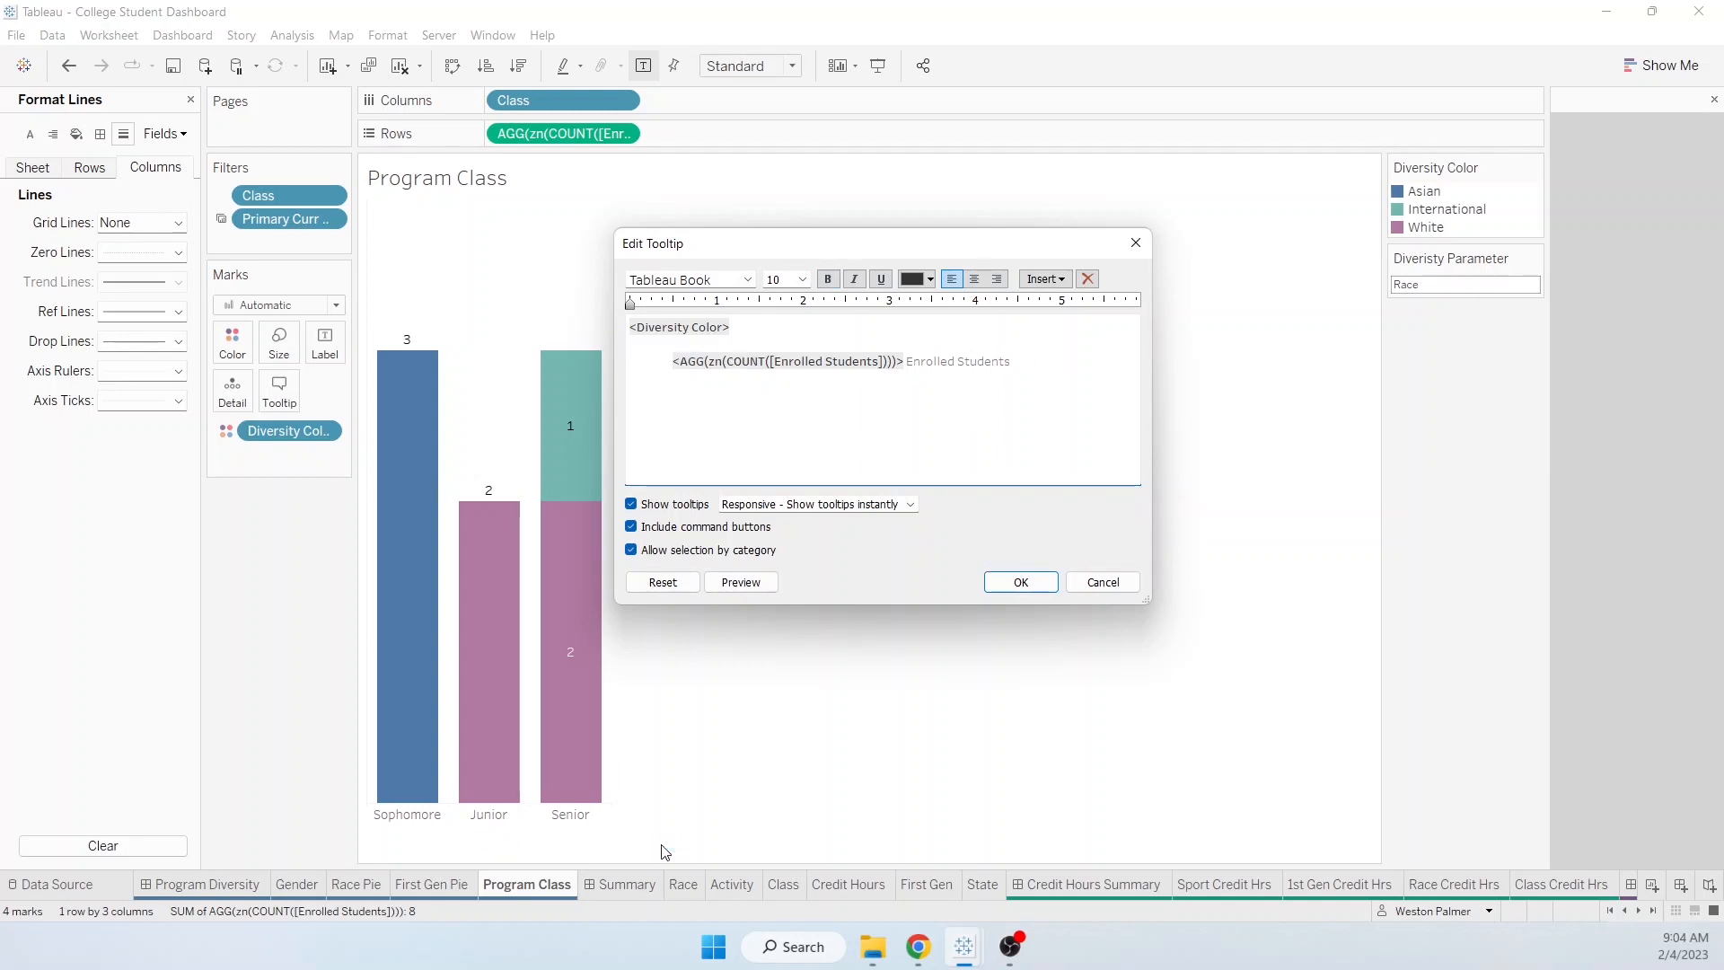
key(Delete)
key(Delete)
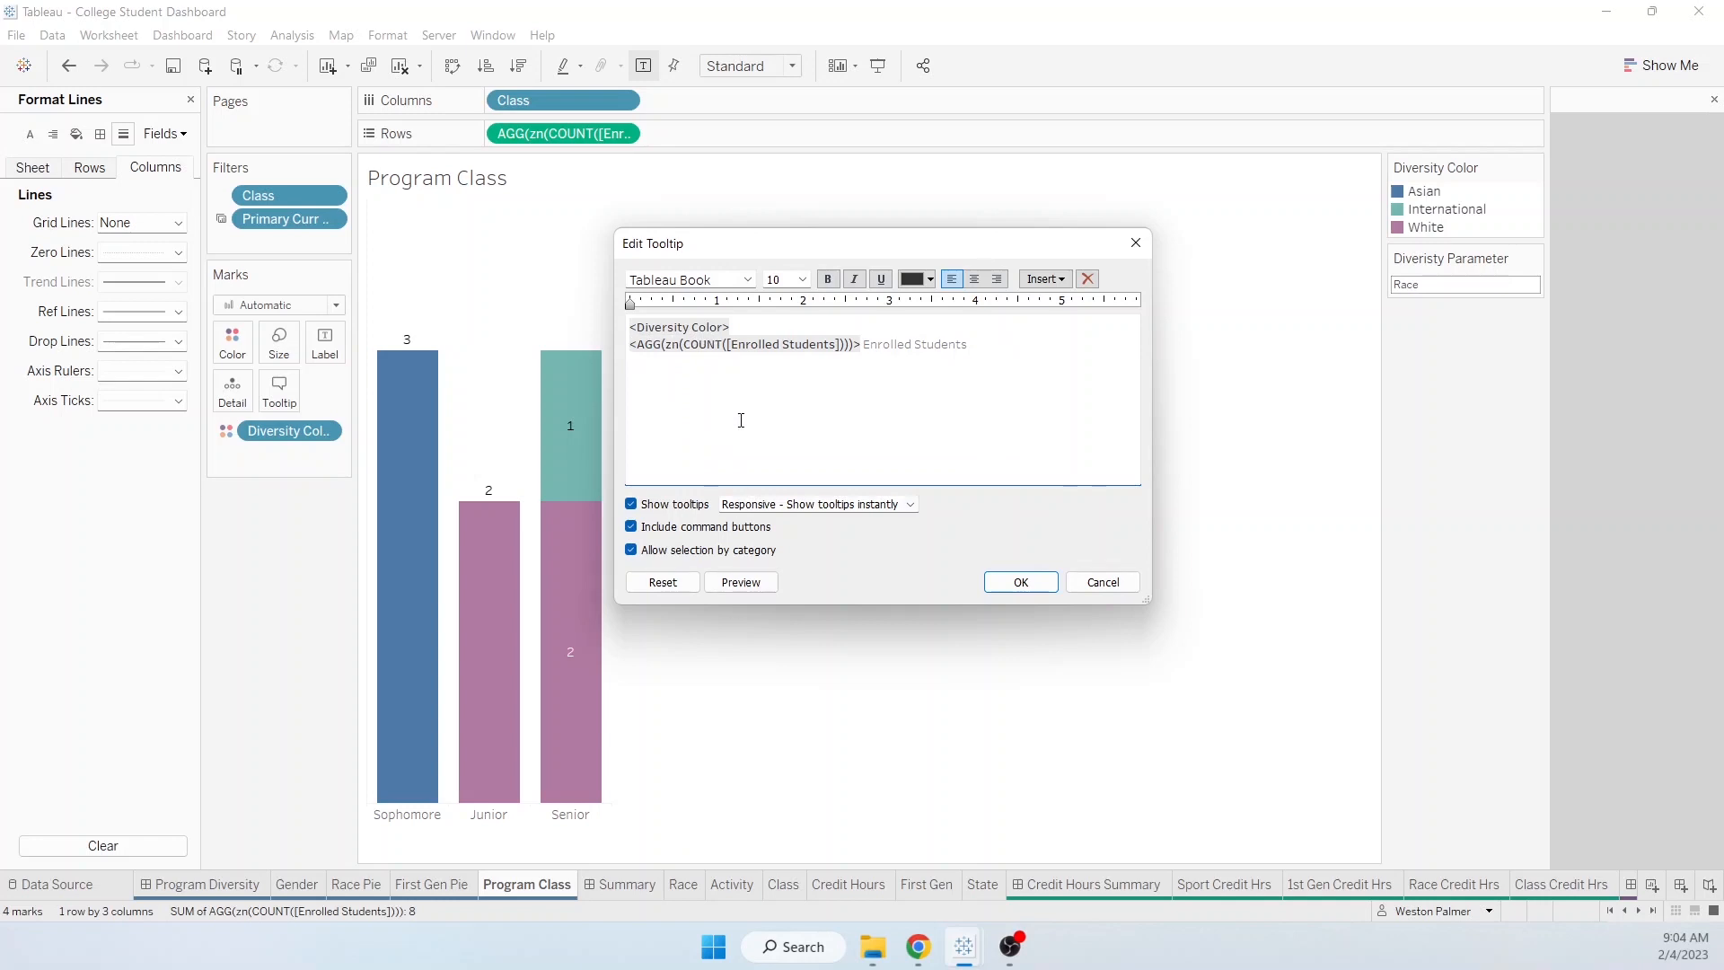
Step: Underline the Diversity Color field in the Program Class tooltip and apply the tooltip changes
drag(730, 327, 610, 324)
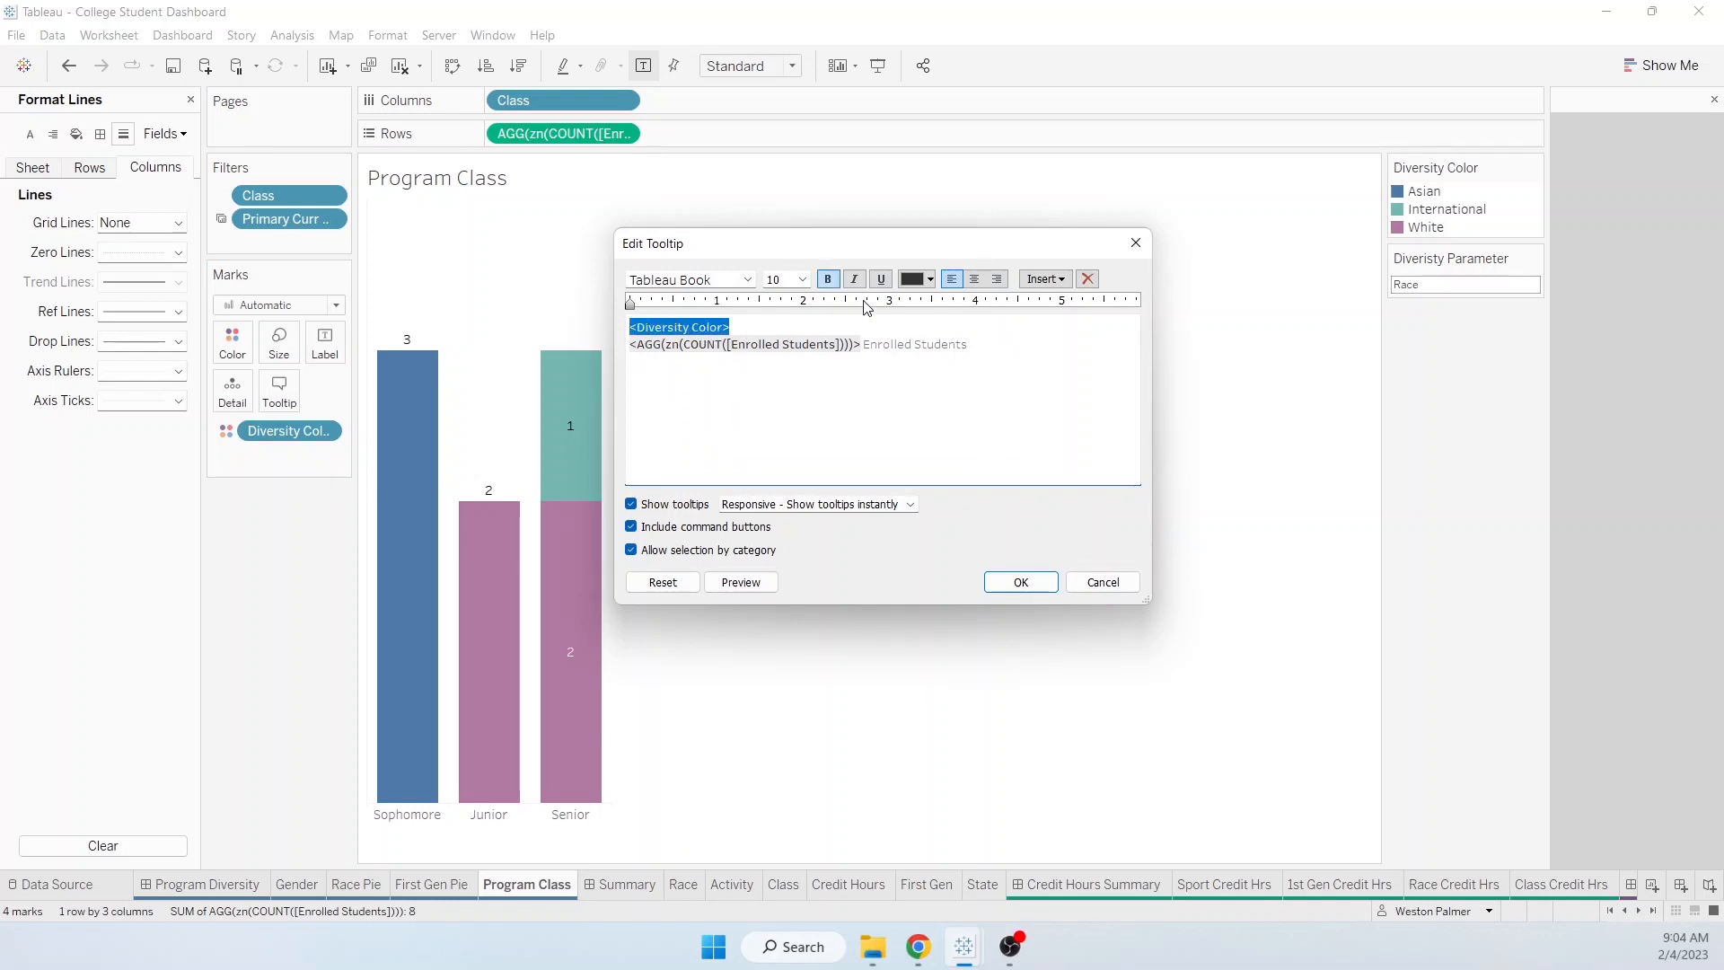
click(881, 279)
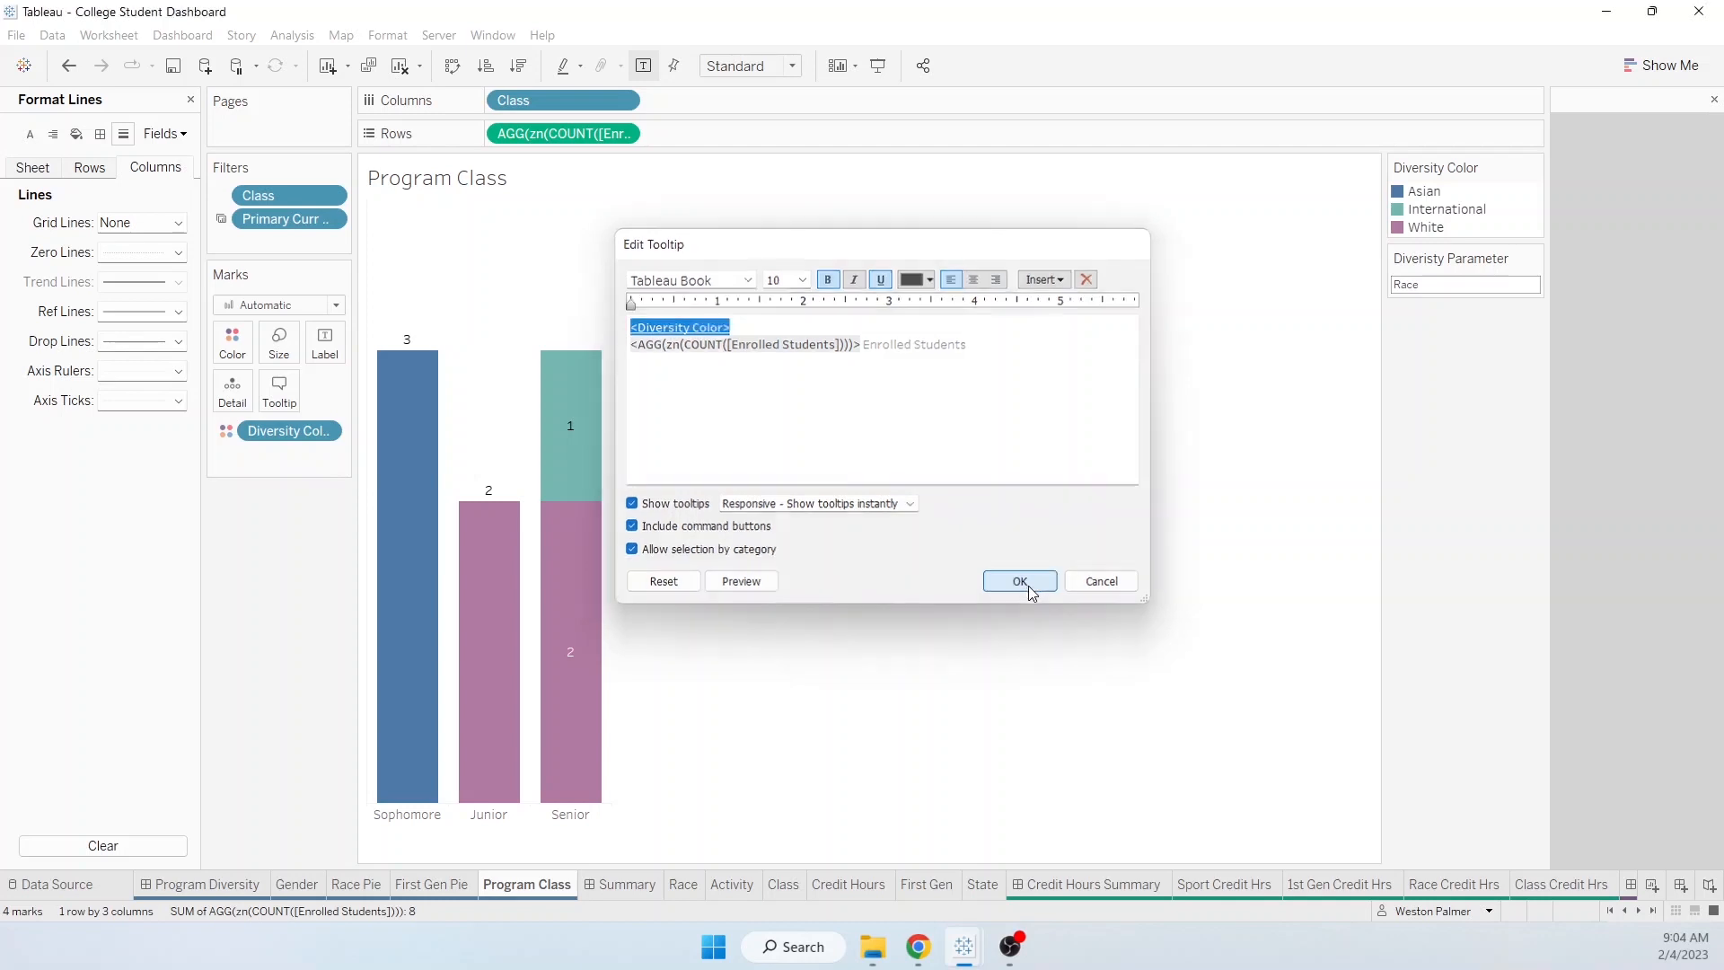
click(1020, 583)
Step: Check the tooltips of the class bars and the pies on the Program Diversity dashboard
mouse_move(617, 664)
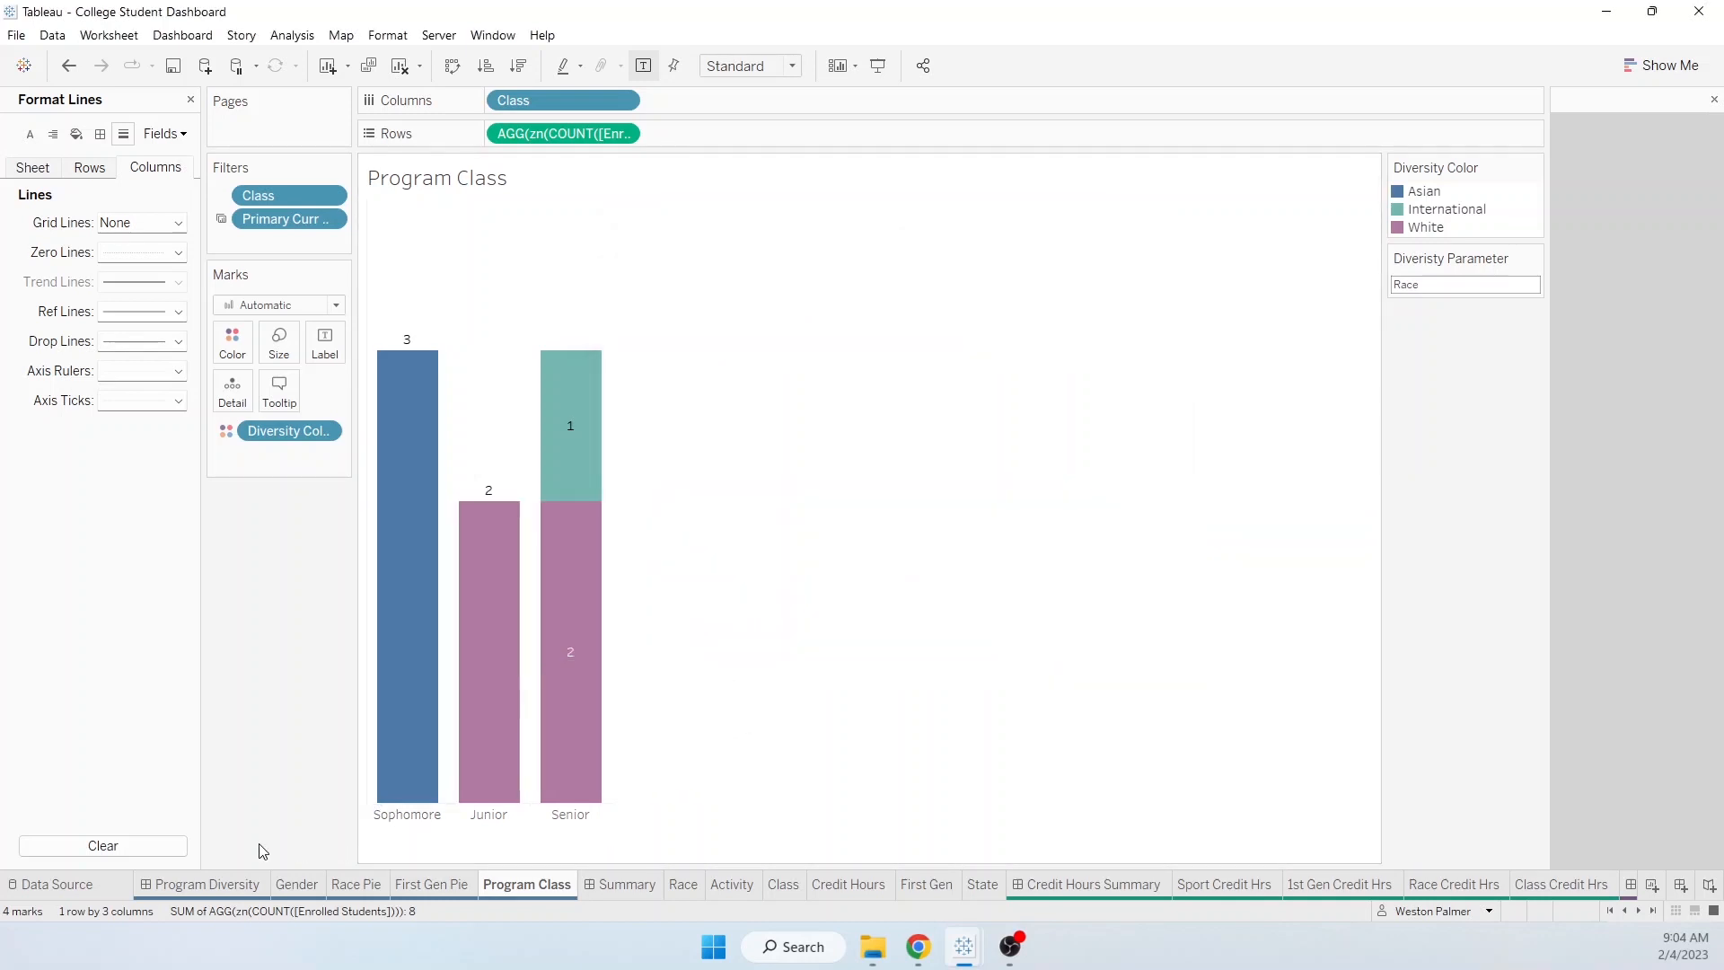
click(208, 886)
mouse_move(638, 676)
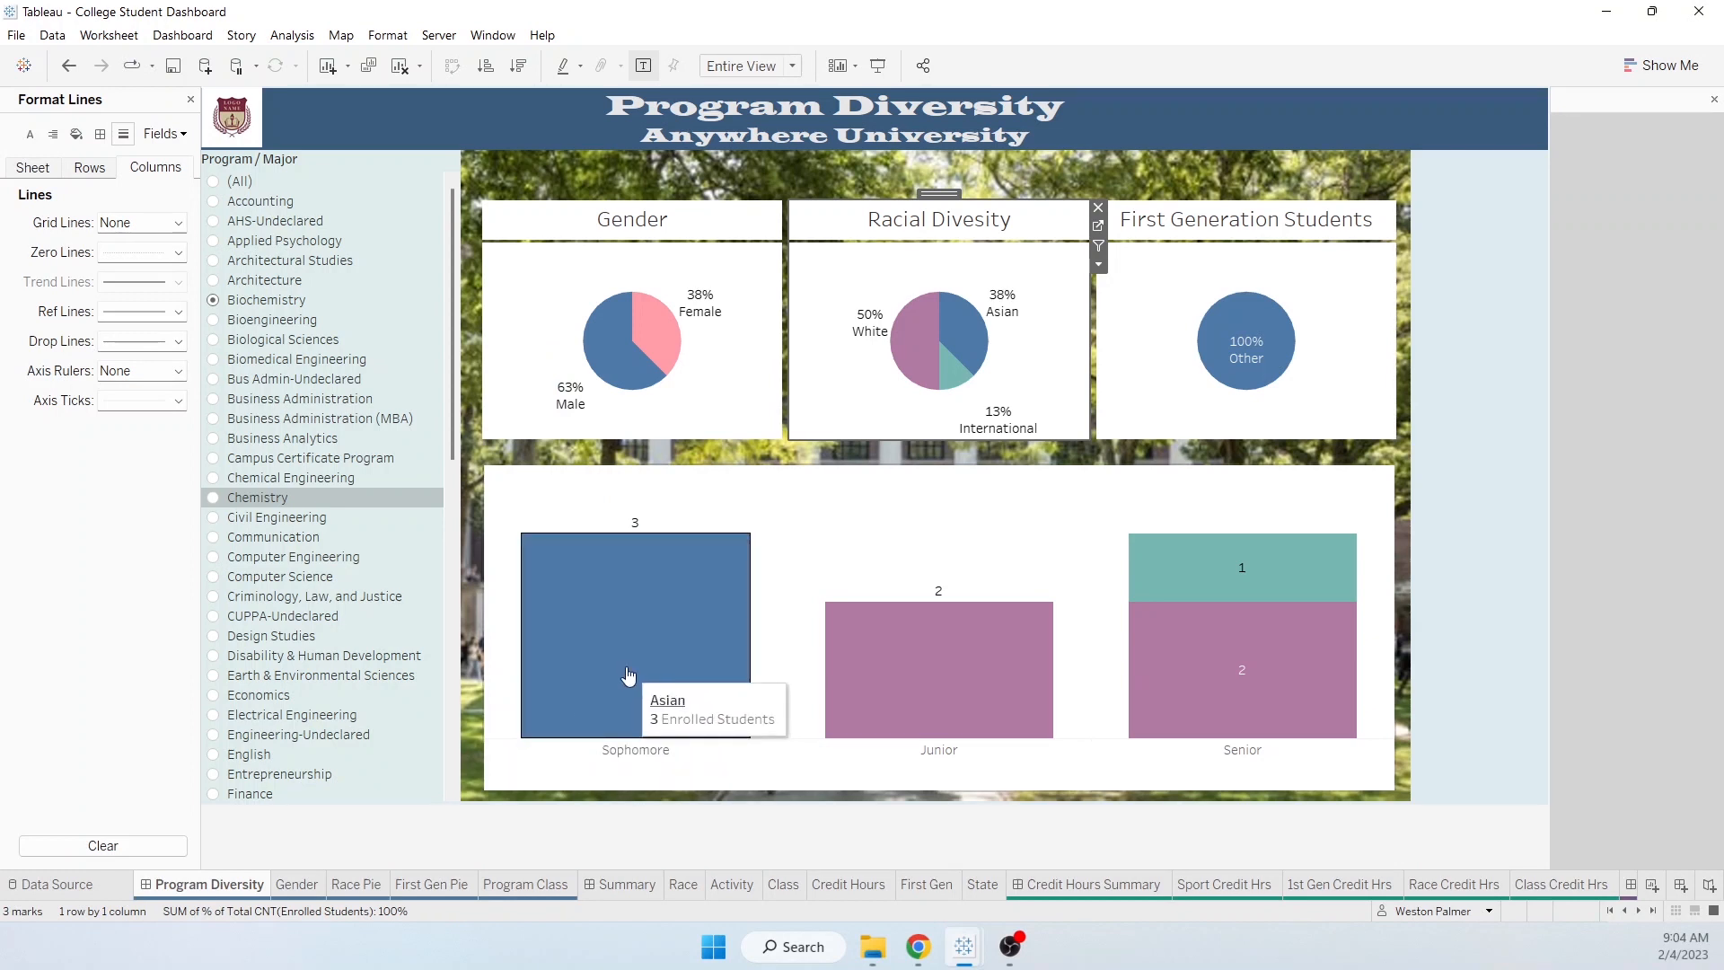
mouse_move(656, 346)
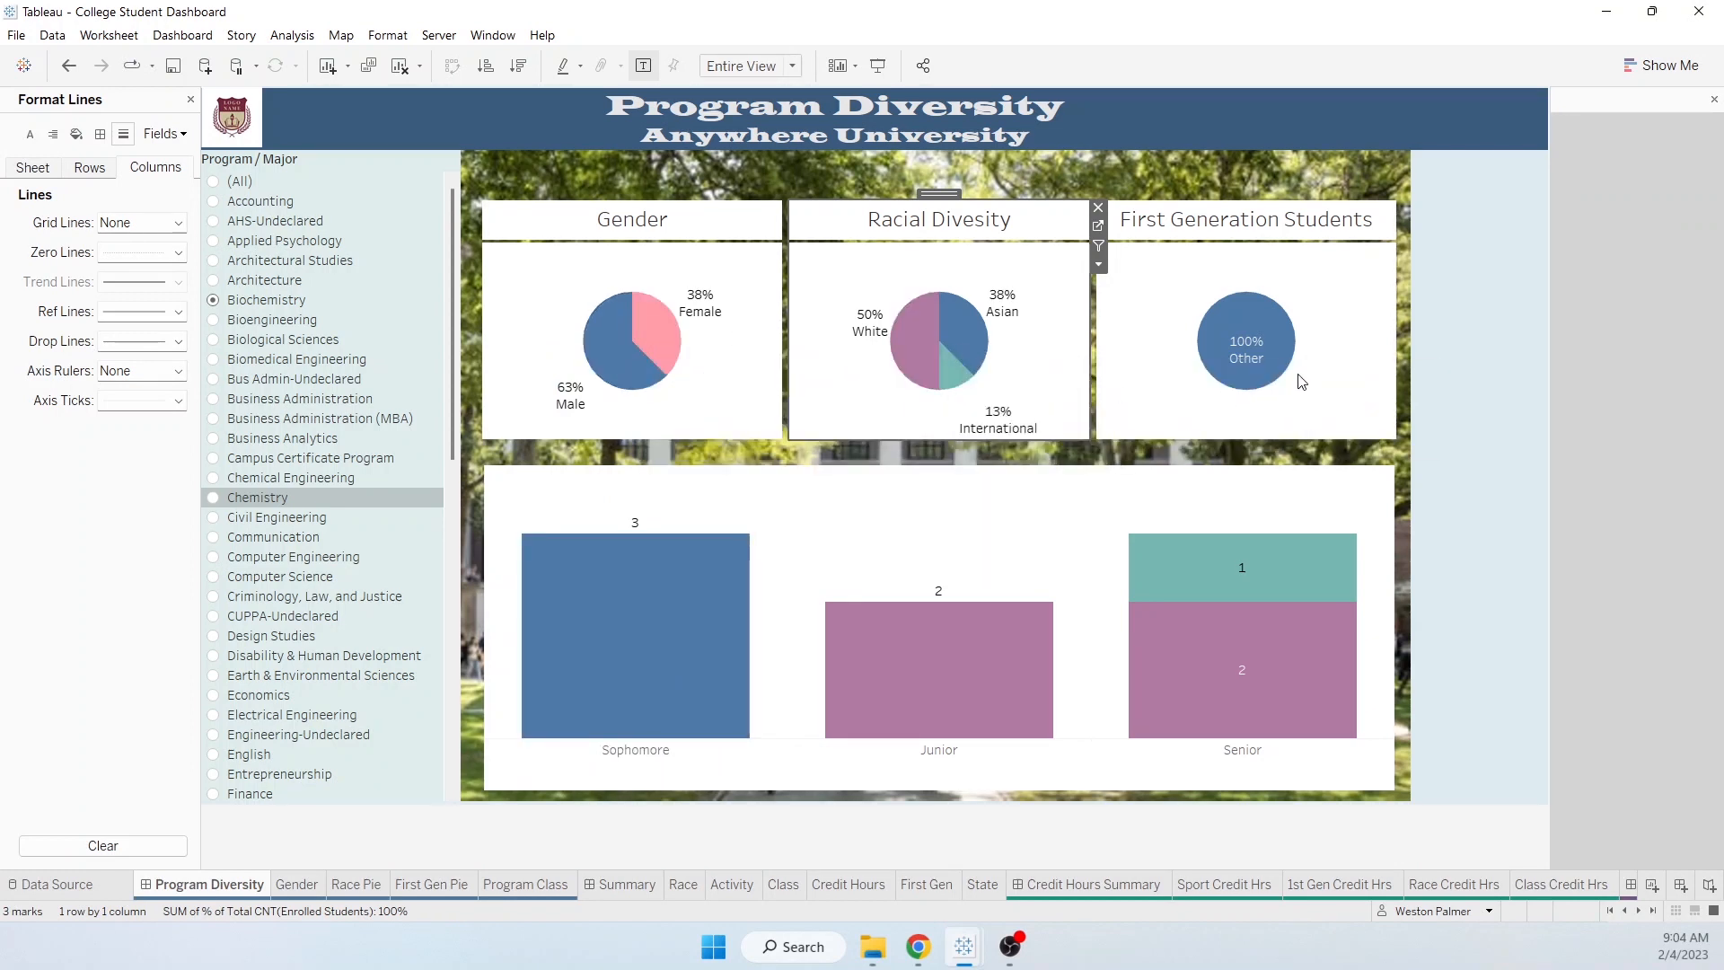
mouse_move(1284, 366)
mouse_move(1125, 547)
Step: Strip the leading label text from the Gender worksheet's tooltip and underline its heading field
click(297, 884)
click(283, 368)
drag(885, 328, 626, 328)
key(Delete)
key(Delete)
key(Delete)
key(Delete)
key(Delete)
key(Delete)
key(Delete)
key(Delete)
key(Delete)
key(Delete)
key(Delete)
key(Delete)
key(Delete)
key(Delete)
key(Delete)
key(Delete)
key(Delete)
key(Delete)
key(Delete)
key(Delete)
key(Delete)
key(Delete)
drag(783, 325, 630, 328)
key(ctrl+u)
Step: Remove the label text in front of the second line's field in the Gender tooltip
drag(956, 345, 801, 345)
drag(853, 345, 630, 346)
key(Delete)
key(Delete)
key(Delete)
key(Delete)
key(Delete)
key(Delete)
key(Delete)
key(Delete)
key(Delete)
Step: Rearrange the Gender tooltip so the wording follows the count and percentage fields, trim the leftover text, and apply it
drag(975, 363, 871, 362)
key(ctrl+x)
click(867, 374)
key(space)
key(ctrl+v)
key(Delete)
drag(1102, 362, 979, 362)
key(Delete)
drag(857, 361, 844, 362)
key(Delete)
click(1020, 582)
Step: Replace the Race Pie worksheet's tooltip text with the copied enrolled-students wording and apply it
click(358, 885)
click(284, 368)
drag(696, 396, 627, 361)
key(ctrl+v)
key(Delete)
click(1018, 582)
Step: Paste the enrolled-students wording into the First Gen Pie tooltip, remove the surplus text, and apply it
click(432, 884)
click(284, 368)
key(ctrl+v)
drag(757, 347, 621, 329)
key(Delete)
click(1019, 582)
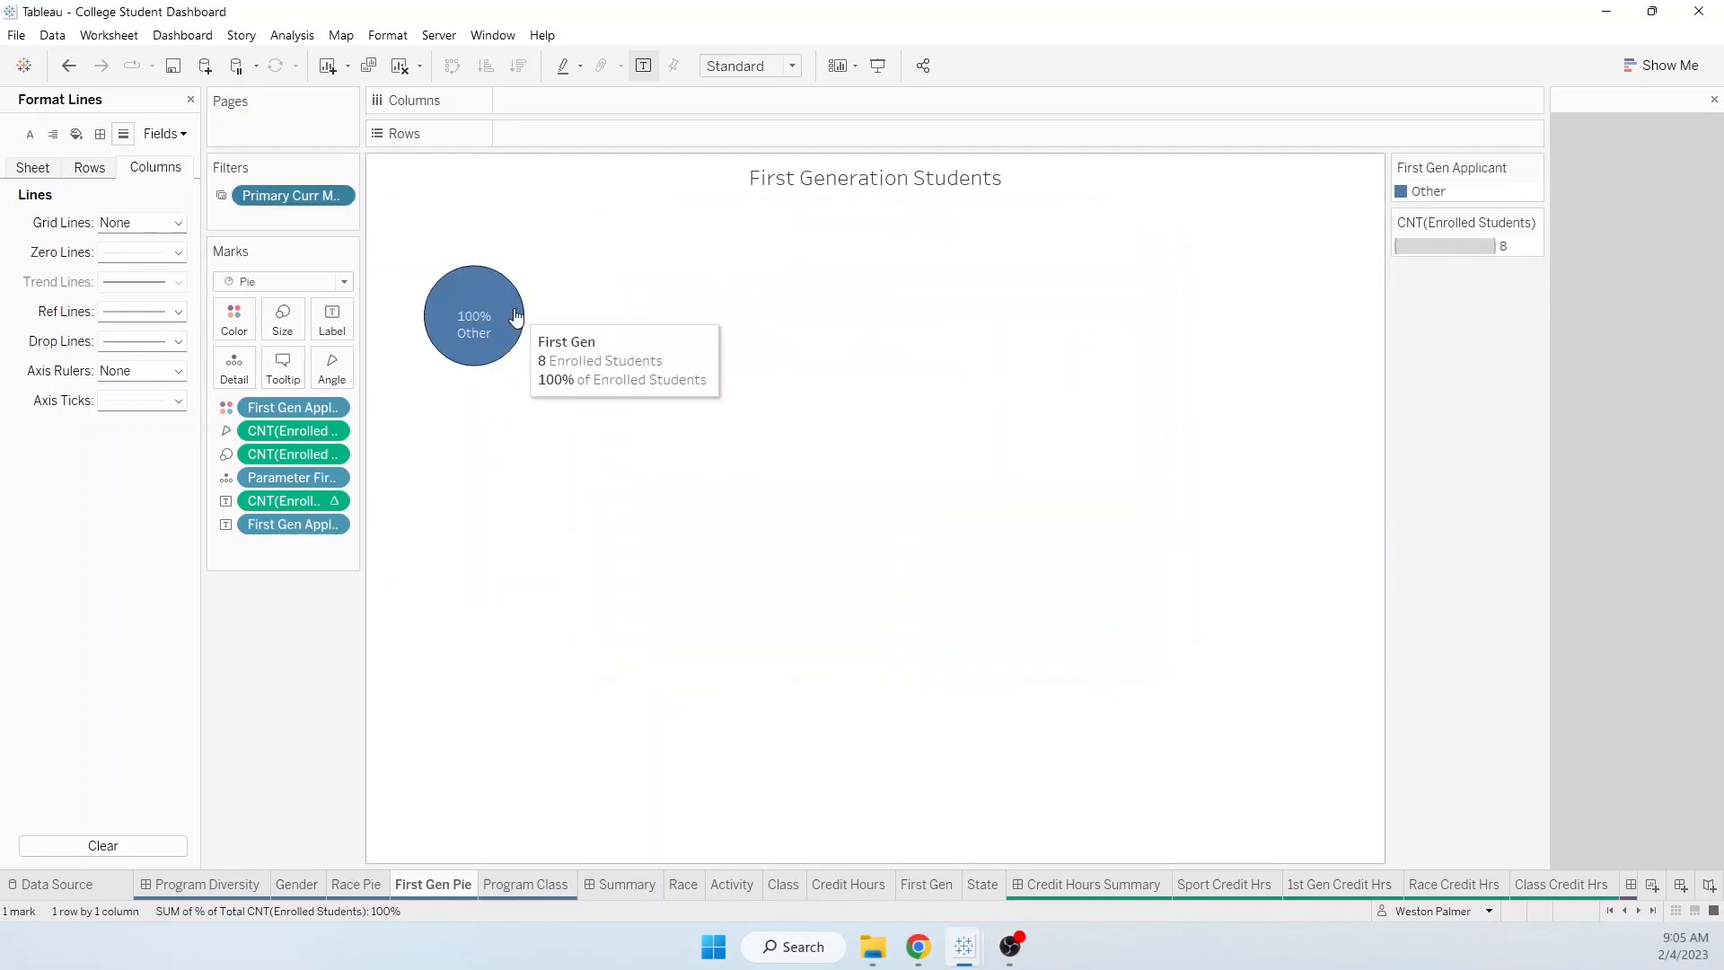
Step: Head the First Gen Pie tooltip with the First Gen Applicant field and apply the tooltip
click(207, 885)
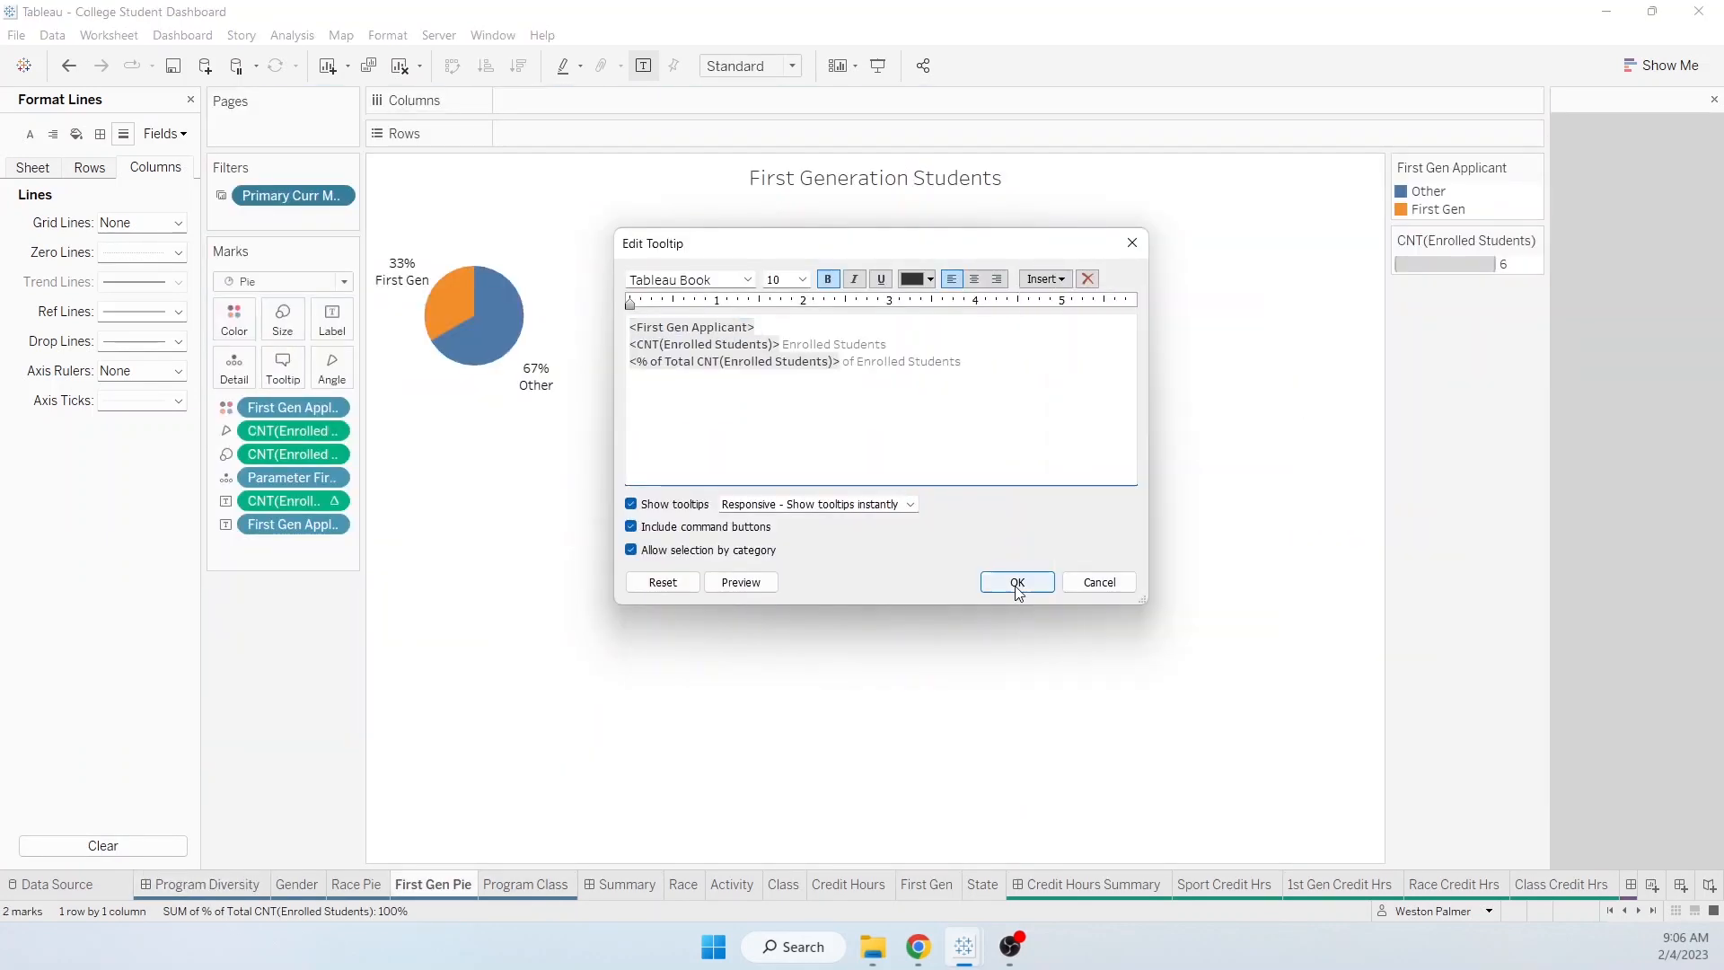
click(1014, 584)
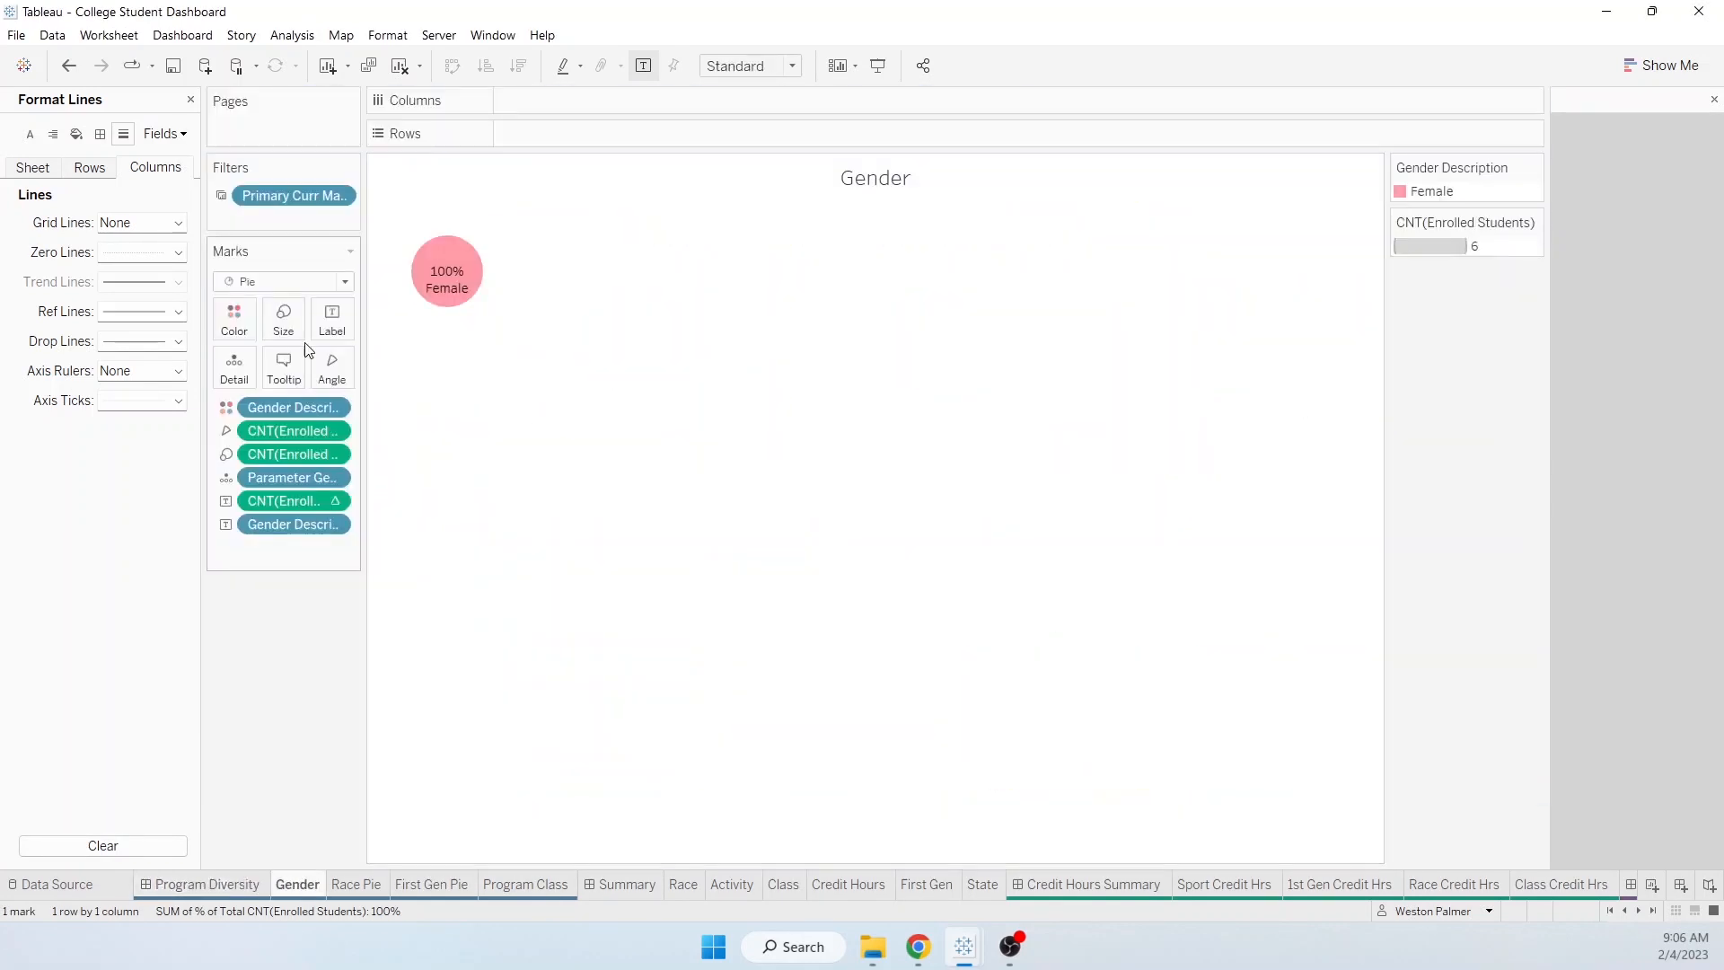
Step: Enlarge the pie on the Gender worksheet and check the charts on the Program Diversity dashboard
click(284, 324)
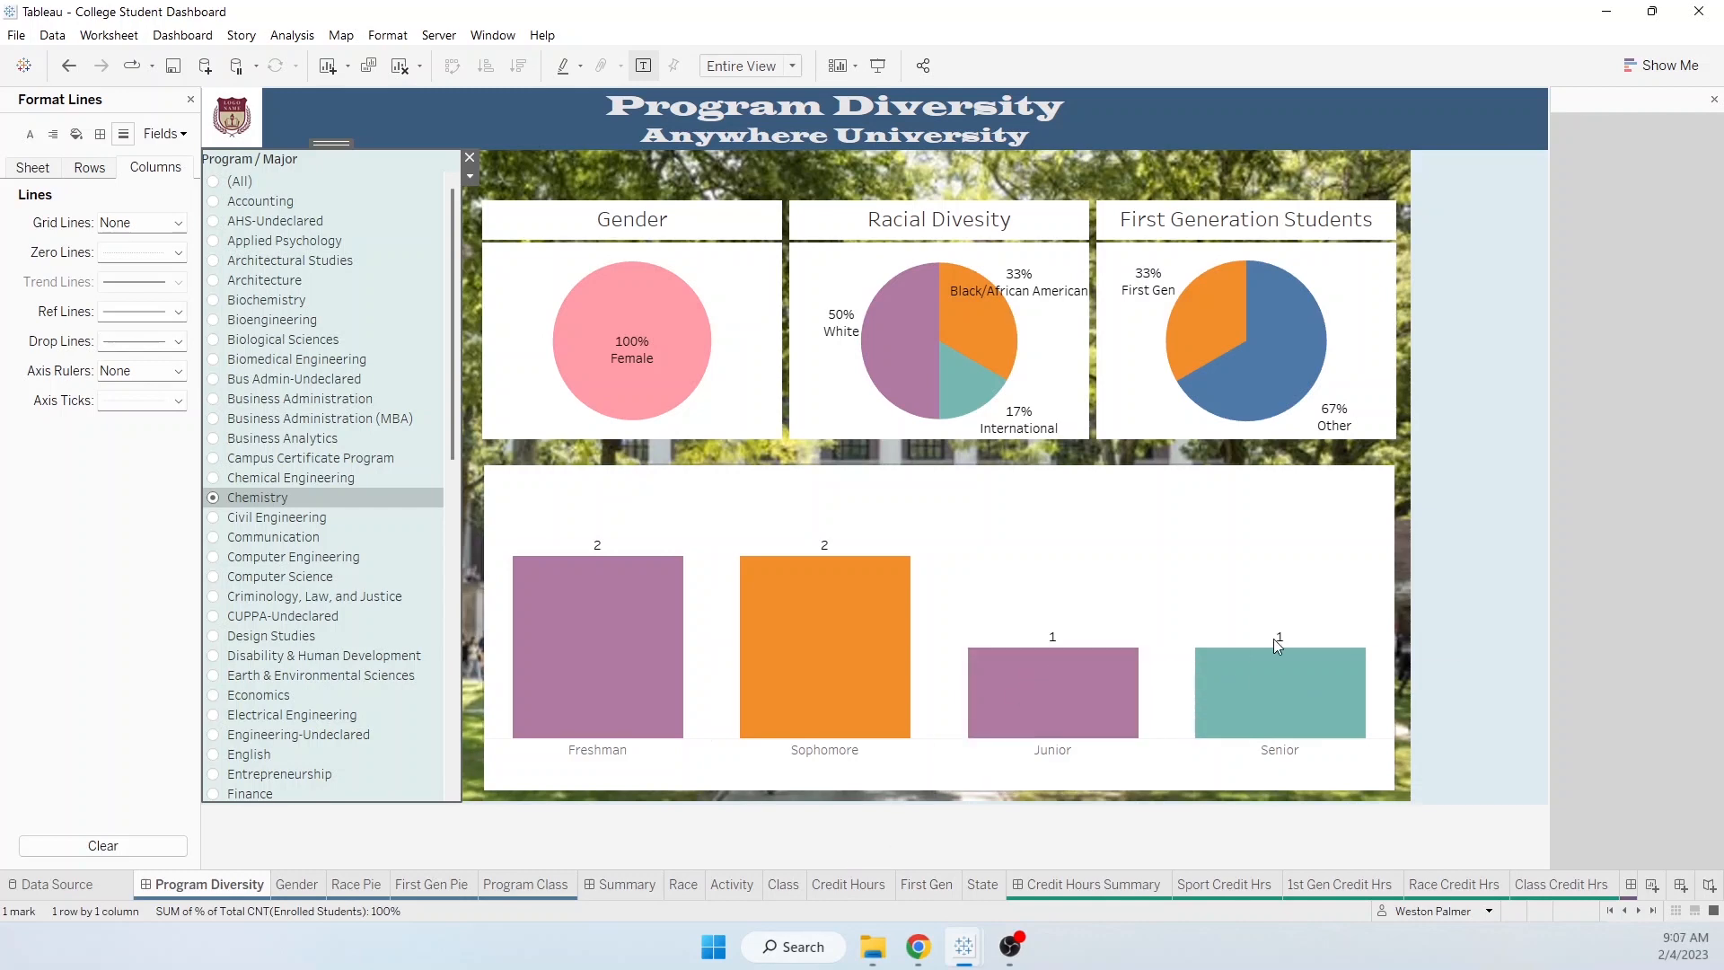
mouse_move(1209, 649)
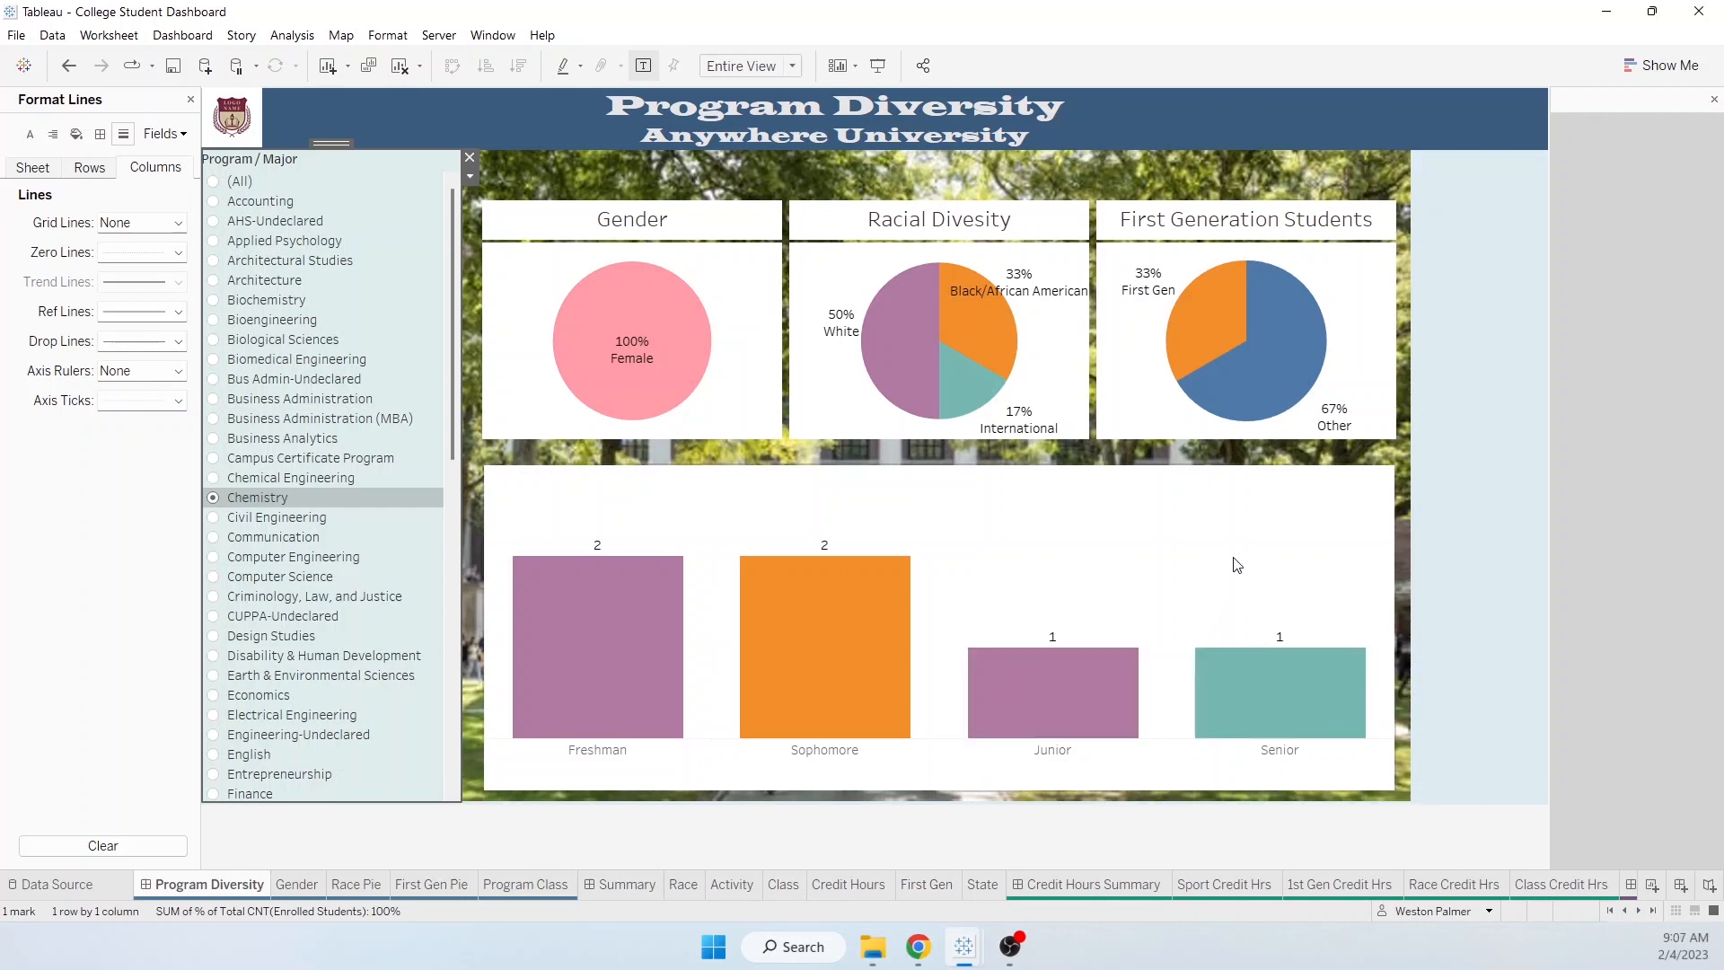